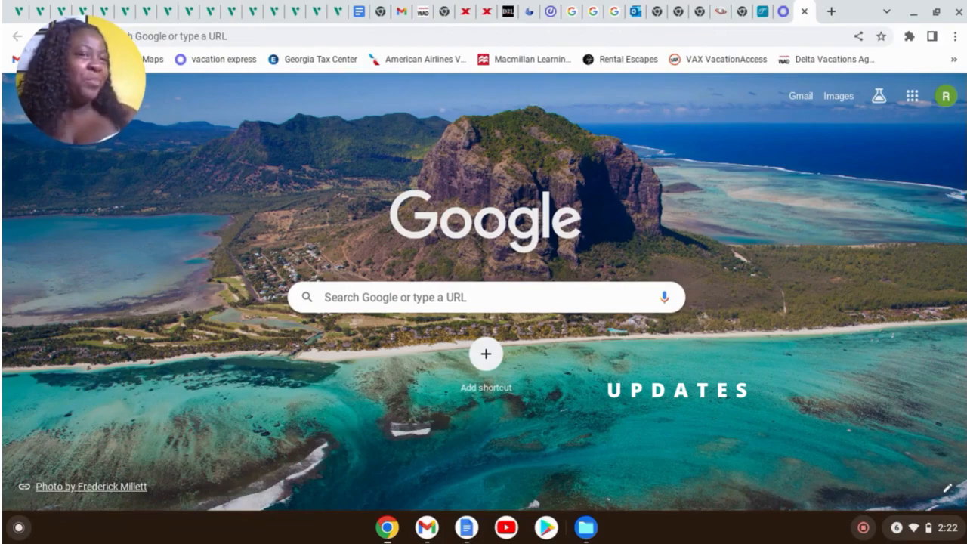
Log back into the Vacation Express agent account using the saved e-mail and the account password
{"action": "left_click", "coordinate": [766, 17]}
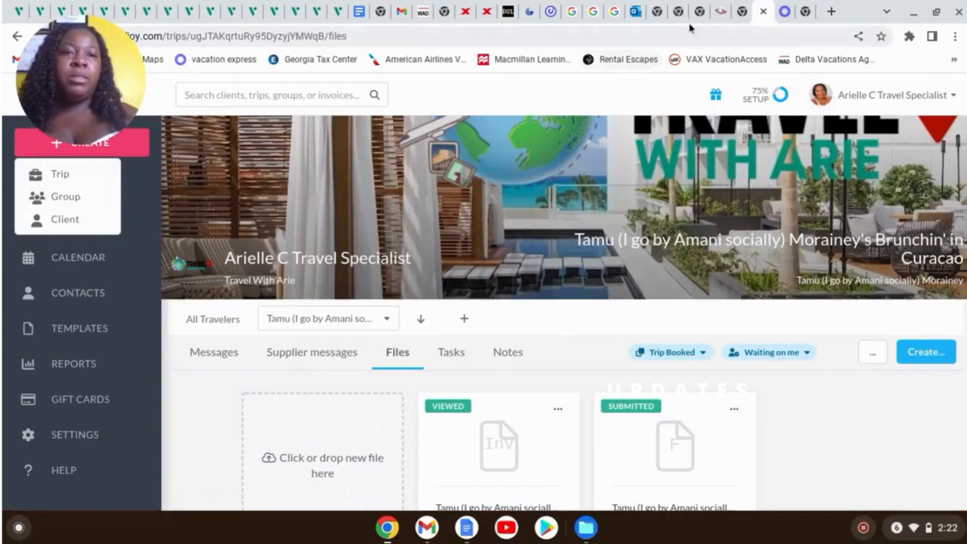
{"action": "left_click", "coordinate": [784, 14]}
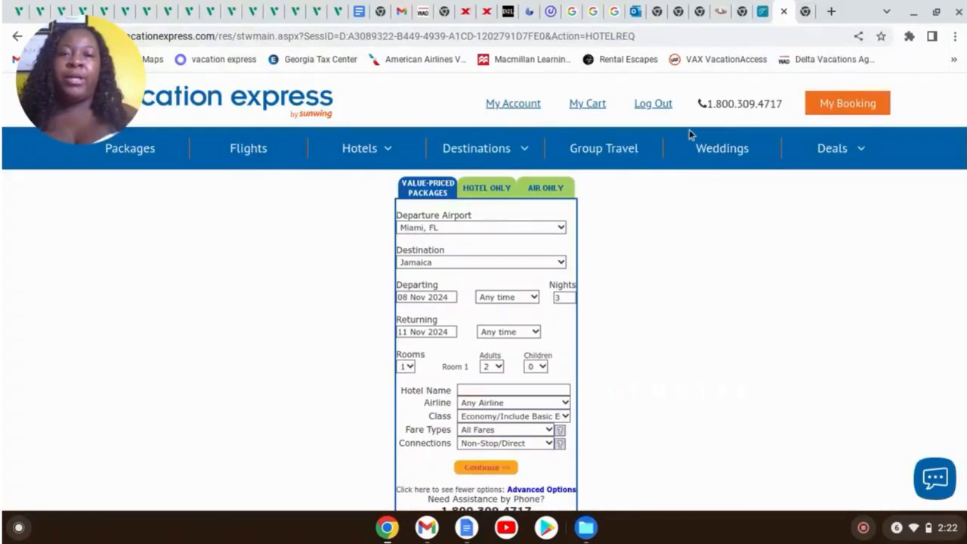
{"action": "left_click", "coordinate": [528, 111]}
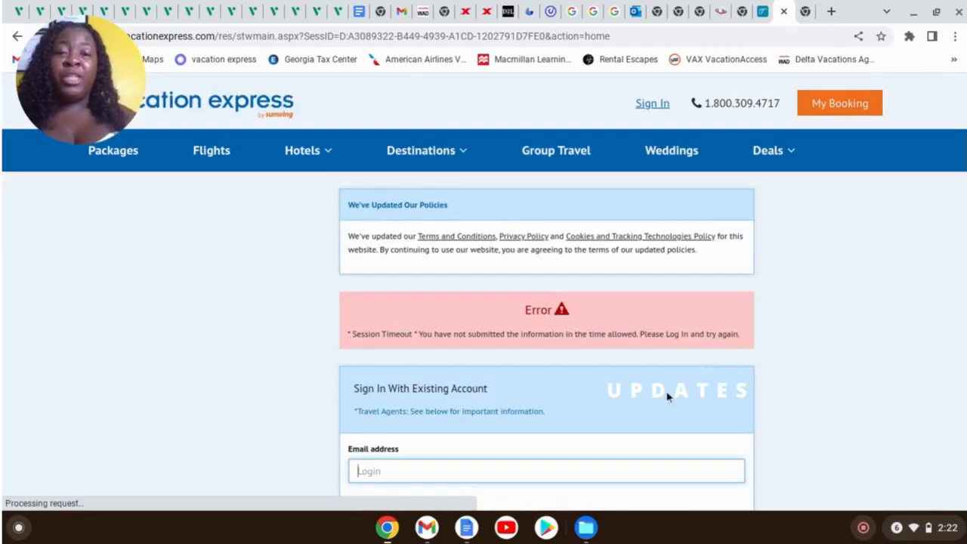
{"action": "scroll", "coordinate": [718, 405], "scroll_direction": "down", "scroll_amount": 2}
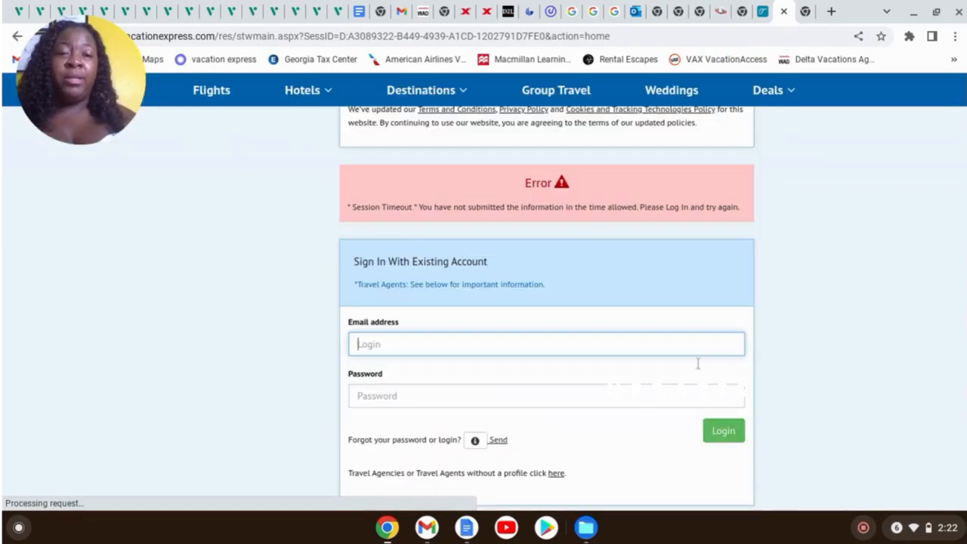
{"action": "left_click", "coordinate": [635, 347]}
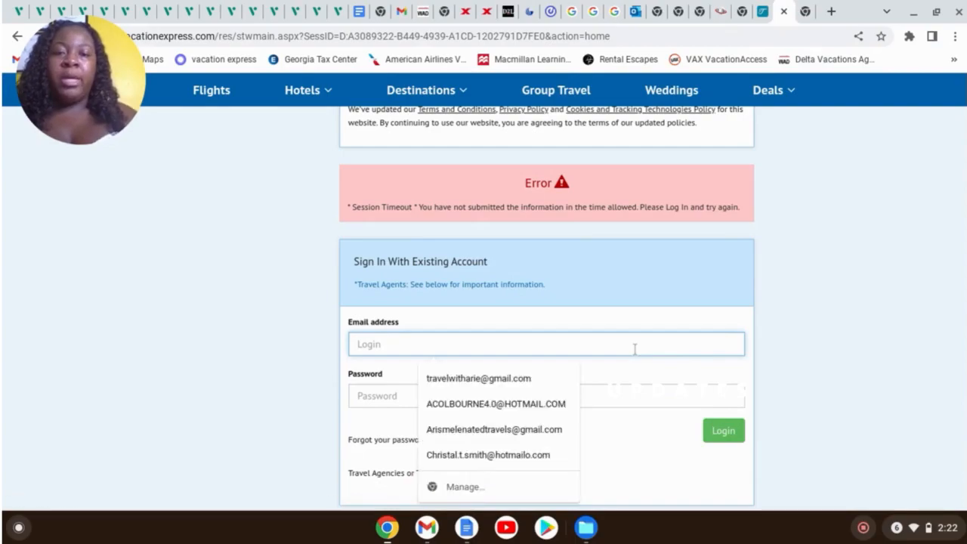
{"action": "left_click", "coordinate": [510, 385]}
{"action": "left_click", "coordinate": [492, 401]}
{"action": "type", "text": "******"}
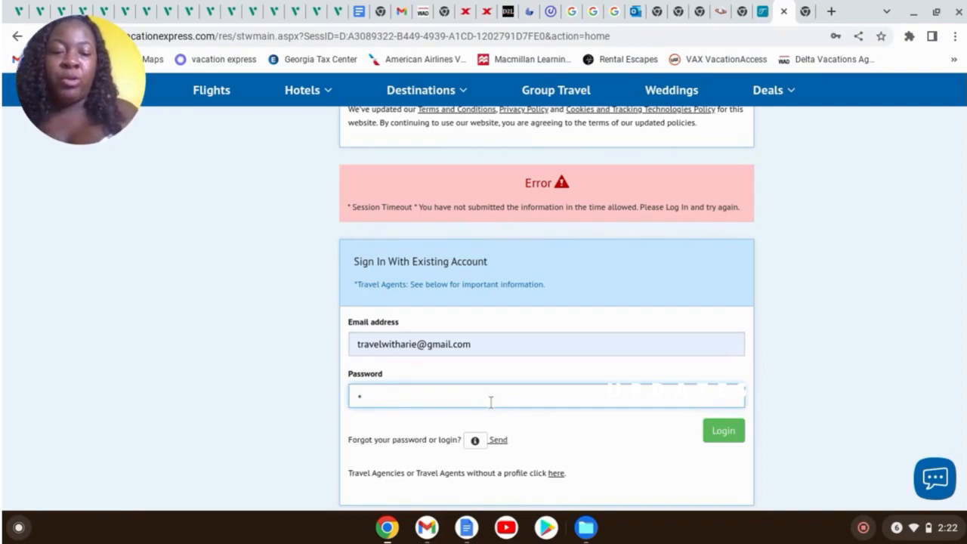
{"action": "type", "text": "****"}
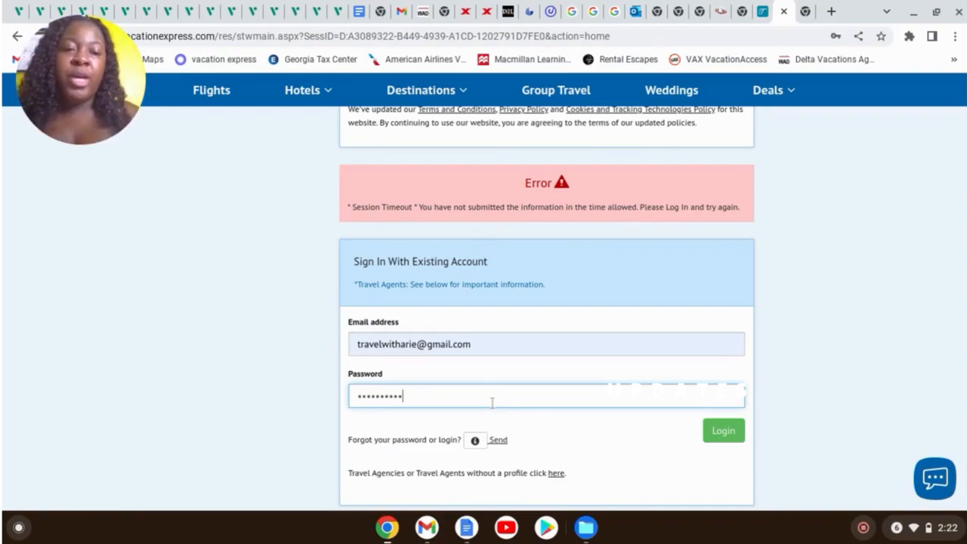
{"action": "left_click", "coordinate": [730, 439]}
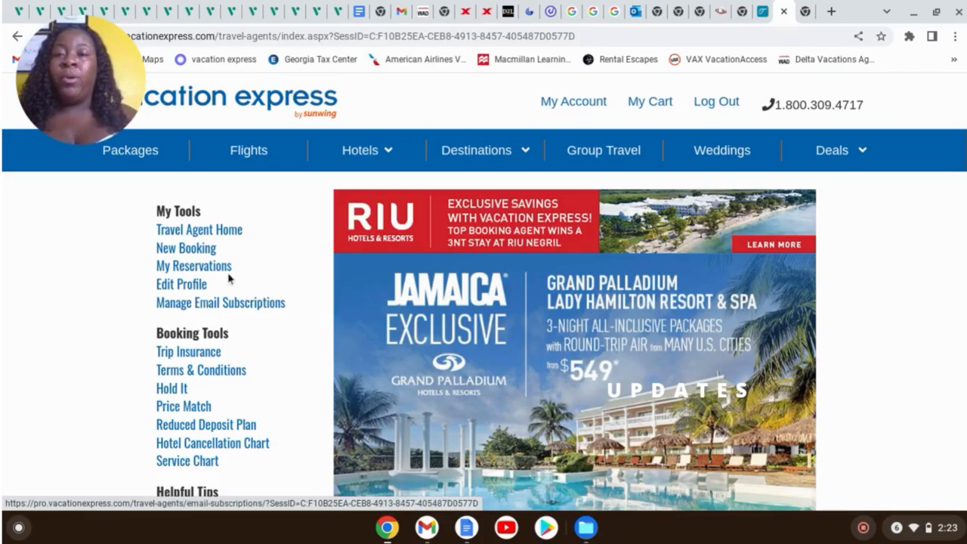
Start a new Value-Priced Packages booking with Jamaica as the destination
{"action": "left_click", "coordinate": [196, 254]}
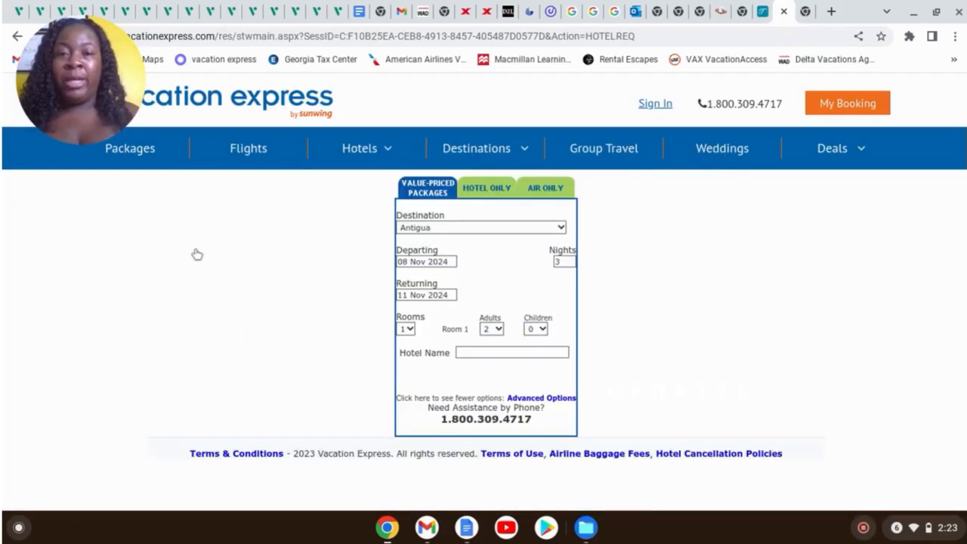
{"action": "left_click", "coordinate": [417, 194]}
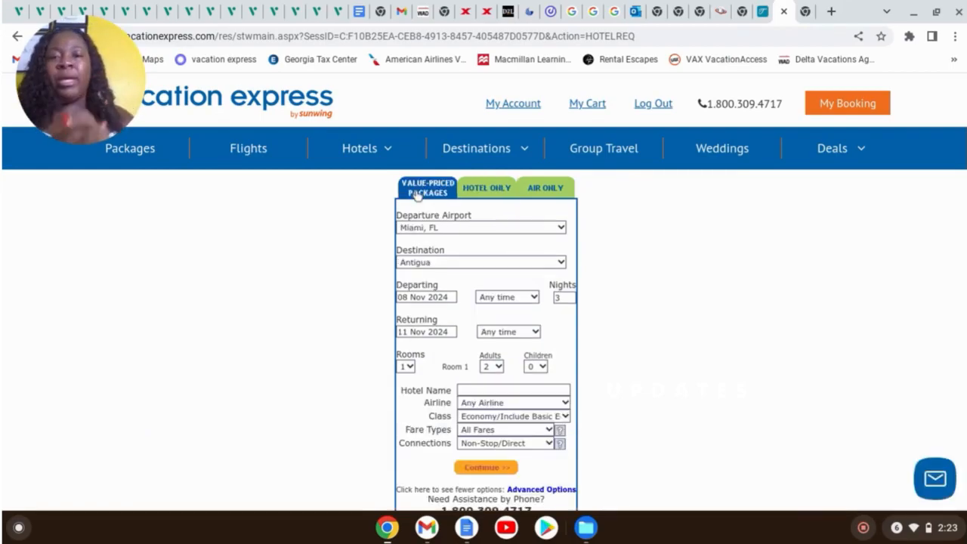
{"action": "left_click", "coordinate": [472, 266]}
{"action": "scroll", "coordinate": [470, 200], "scroll_direction": "down", "scroll_amount": 1}
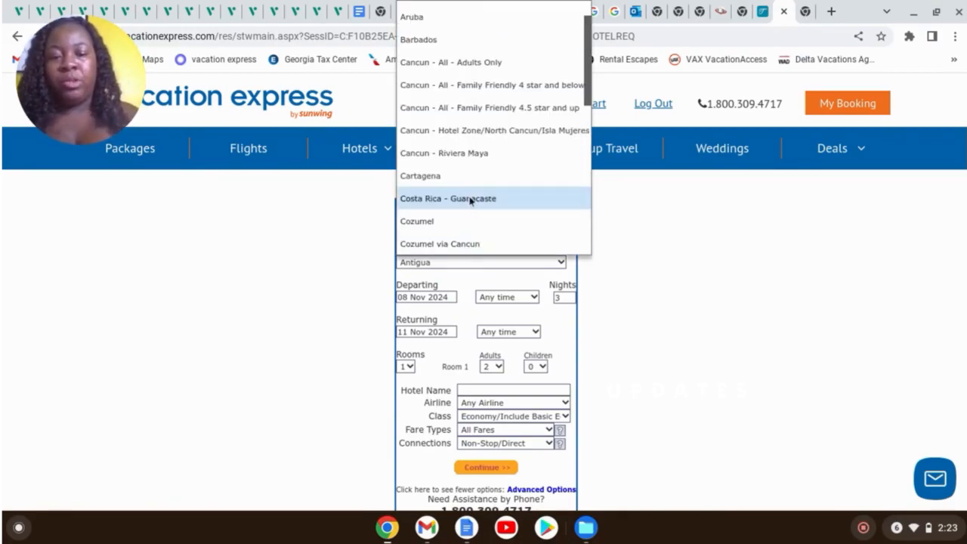
{"action": "key", "text": "j"}
{"action": "key", "text": "Return"}
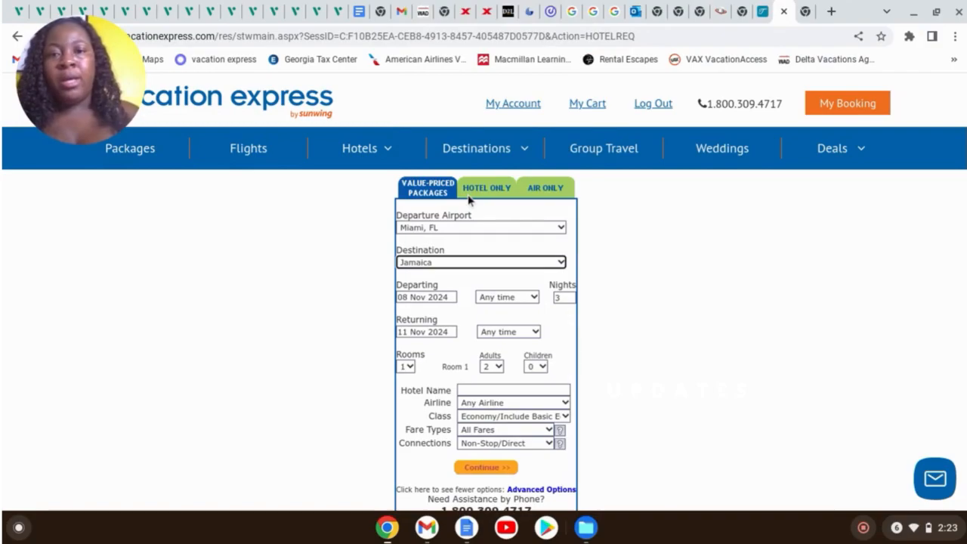
Set the departure airport to New York(JFK), NY
{"action": "left_click", "coordinate": [527, 227]}
{"action": "scroll", "coordinate": [516, 260], "scroll_direction": "up", "scroll_amount": 1}
{"action": "key", "text": "n"}
{"action": "key", "text": "e"}
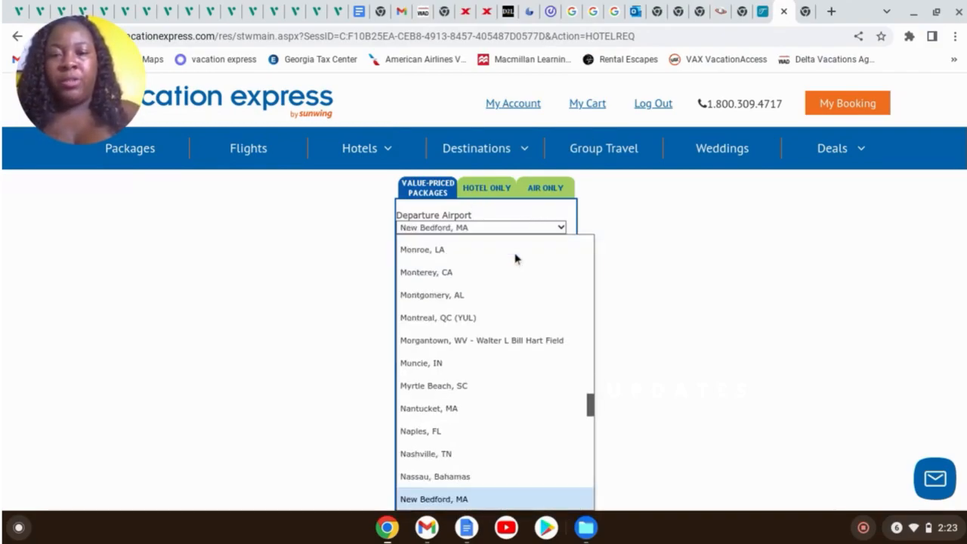
{"action": "scroll", "coordinate": [517, 367], "scroll_direction": "down", "scroll_amount": 3}
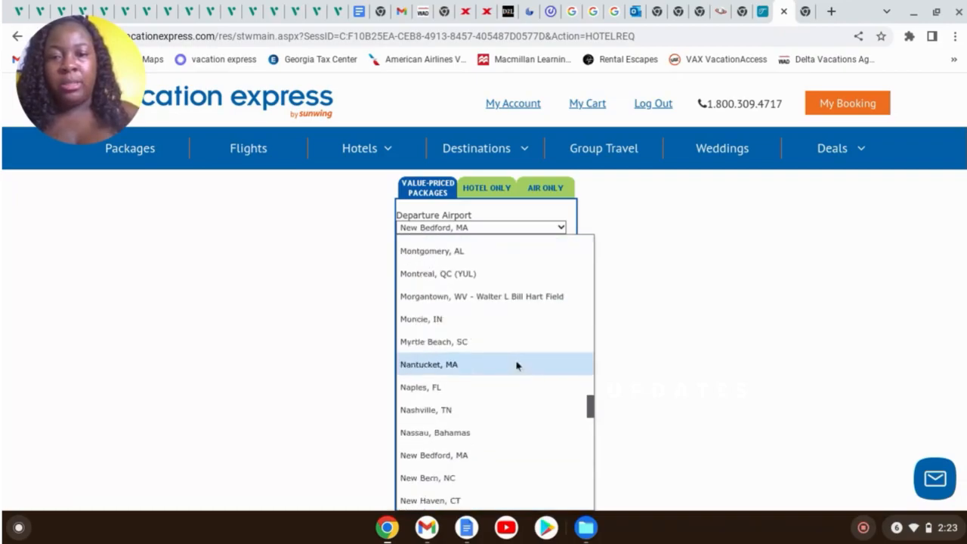
{"action": "scroll", "coordinate": [514, 372], "scroll_direction": "down", "scroll_amount": 1}
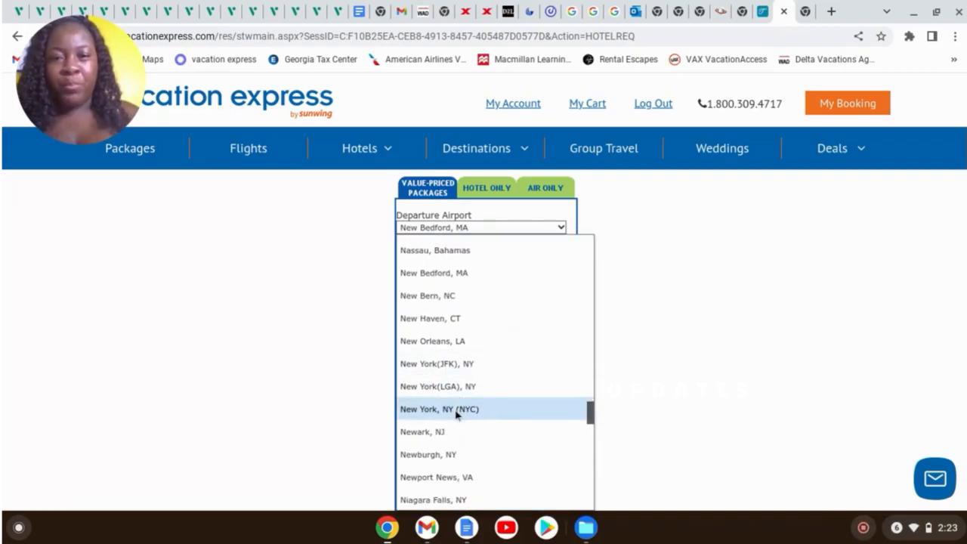
{"action": "left_click", "coordinate": [463, 369]}
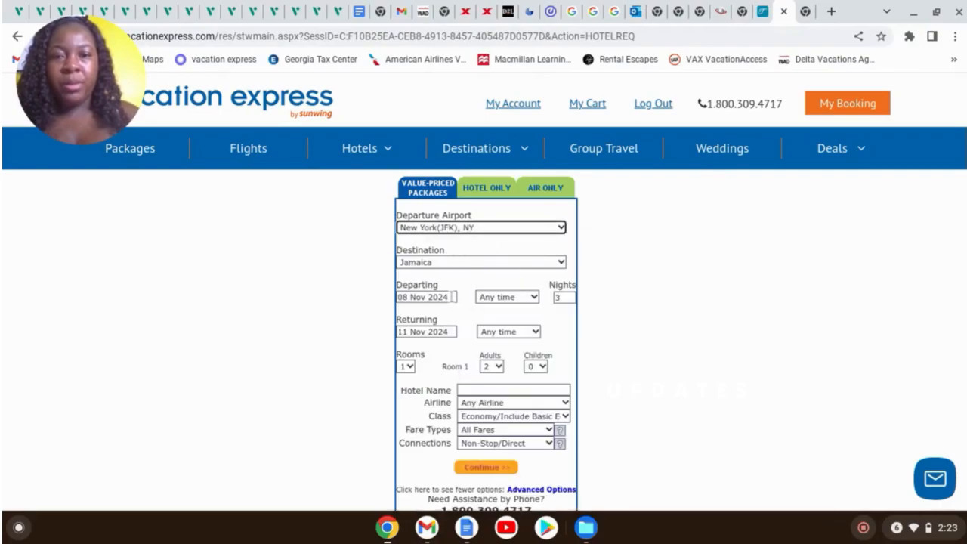
Set the departure date to 16 May 2024
{"action": "left_click", "coordinate": [451, 297]}
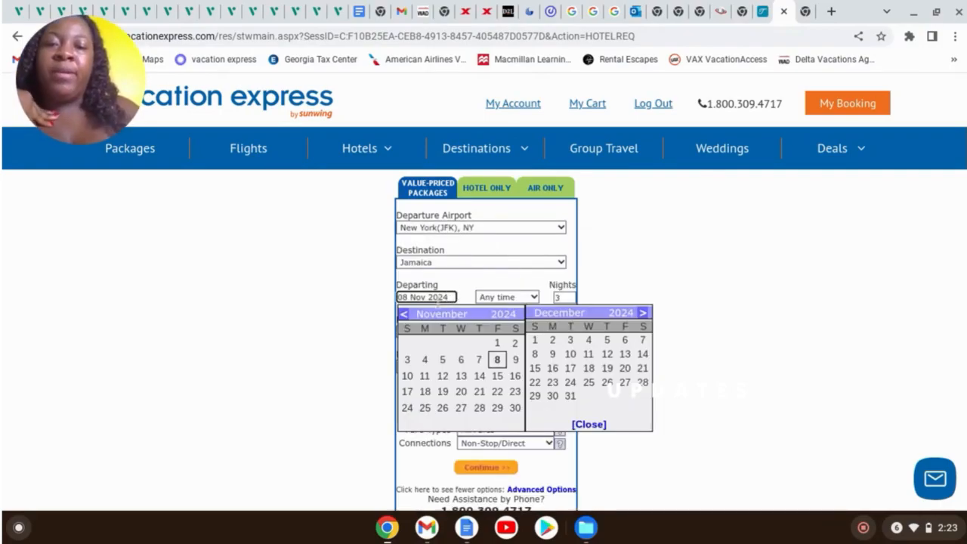
{"action": "left_click", "coordinate": [405, 317]}
{"action": "left_click", "coordinate": [405, 317]}
{"action": "left_click", "coordinate": [405, 317]}
{"action": "left_click", "coordinate": [405, 317]}
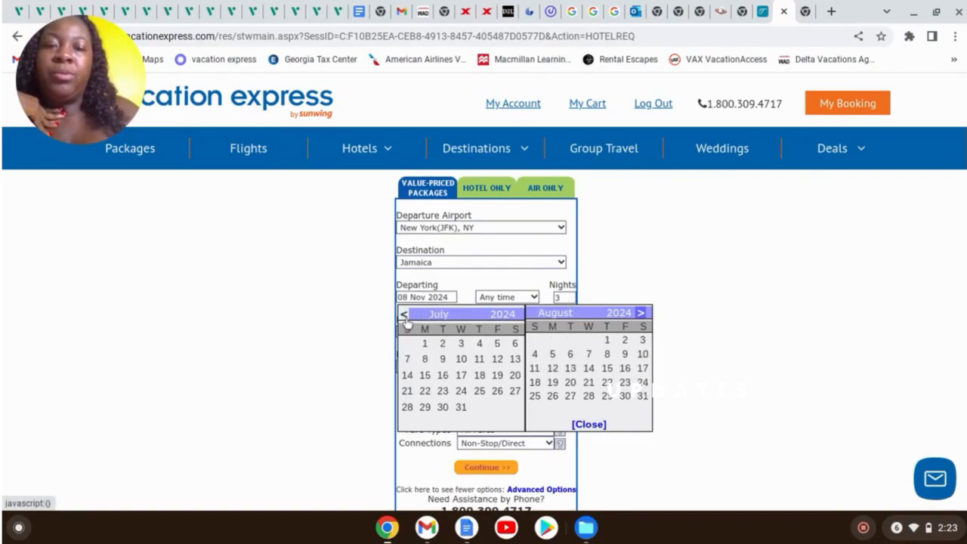
{"action": "left_click", "coordinate": [406, 317]}
{"action": "left_click", "coordinate": [405, 318]}
{"action": "double_click", "coordinate": [405, 316]}
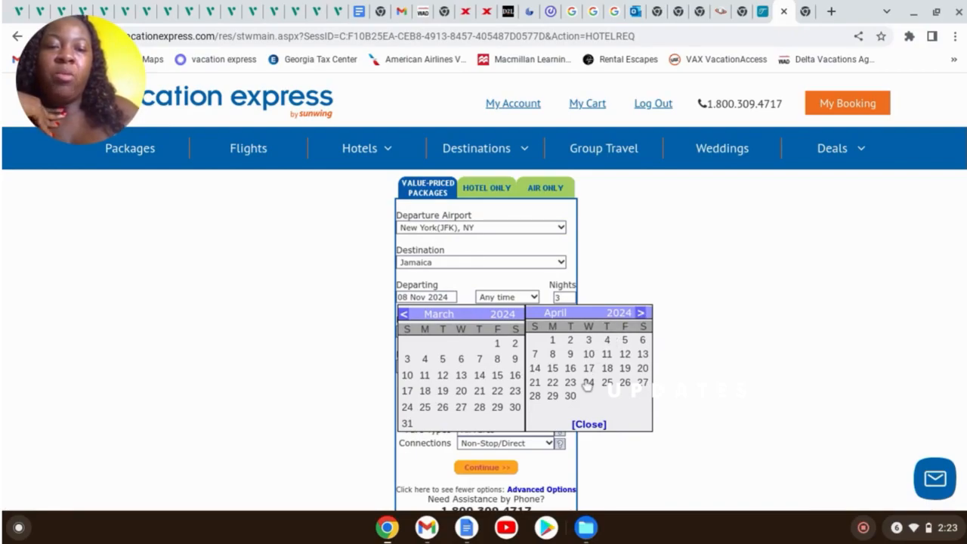
{"action": "double_click", "coordinate": [642, 314]}
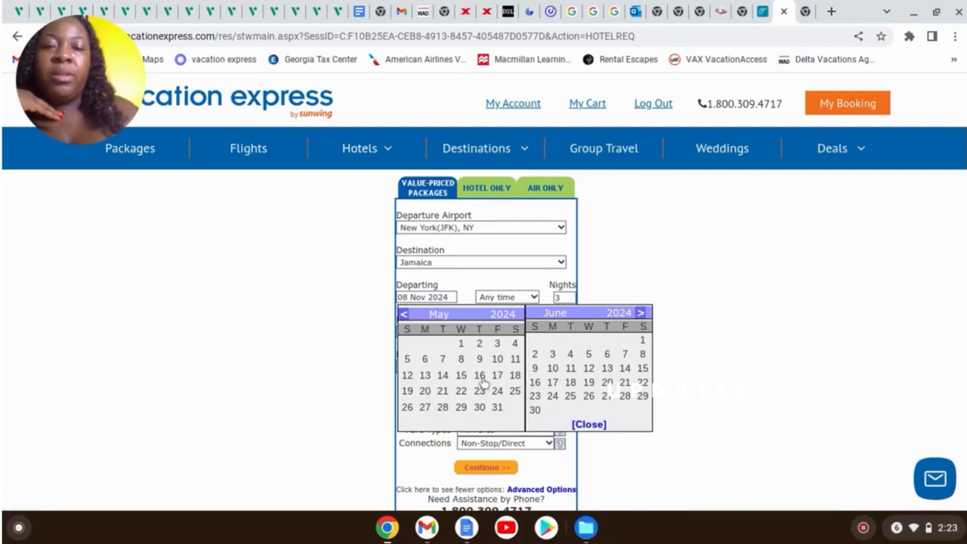
{"action": "left_click", "coordinate": [479, 376]}
Set the stay to 5 nights so the return date becomes 21 May 2024
{"action": "left_click", "coordinate": [564, 297]}
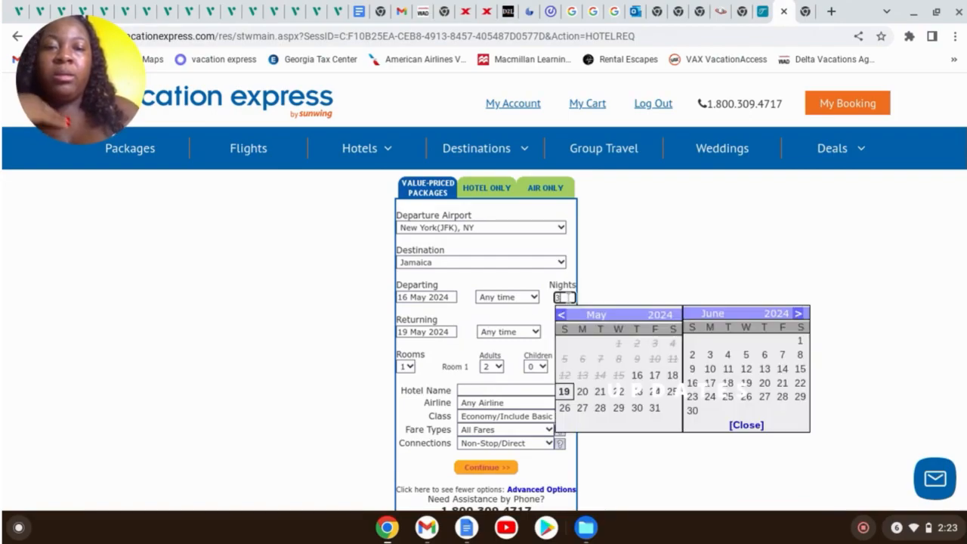
{"action": "type", "text": "=="}
{"action": "key", "text": "BackSpace"}
{"action": "key", "text": "BackSpace"}
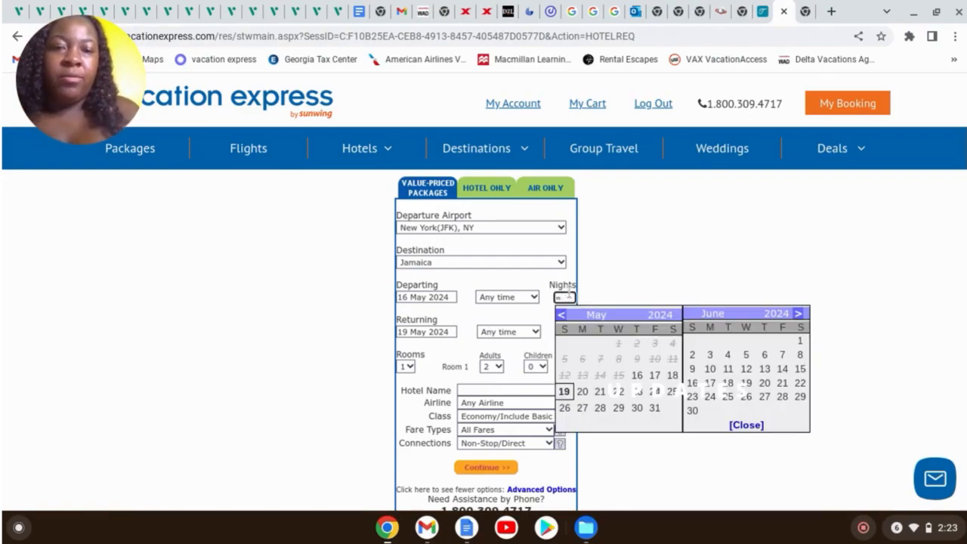
{"action": "type", "text": "5"}
{"action": "left_click", "coordinate": [650, 267]}
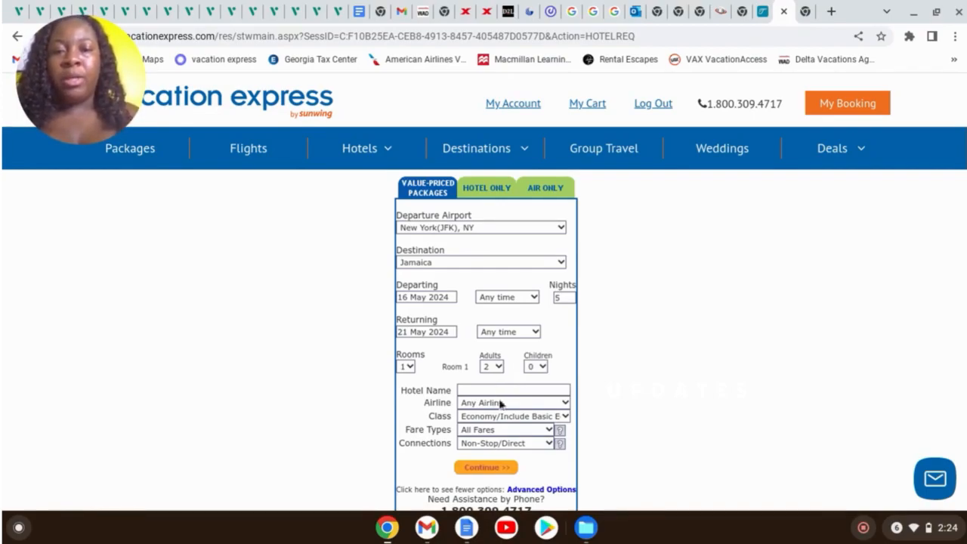
Run the Jamaica package search and browse the JetBlue flights and hotel list
{"action": "left_click", "coordinate": [487, 468]}
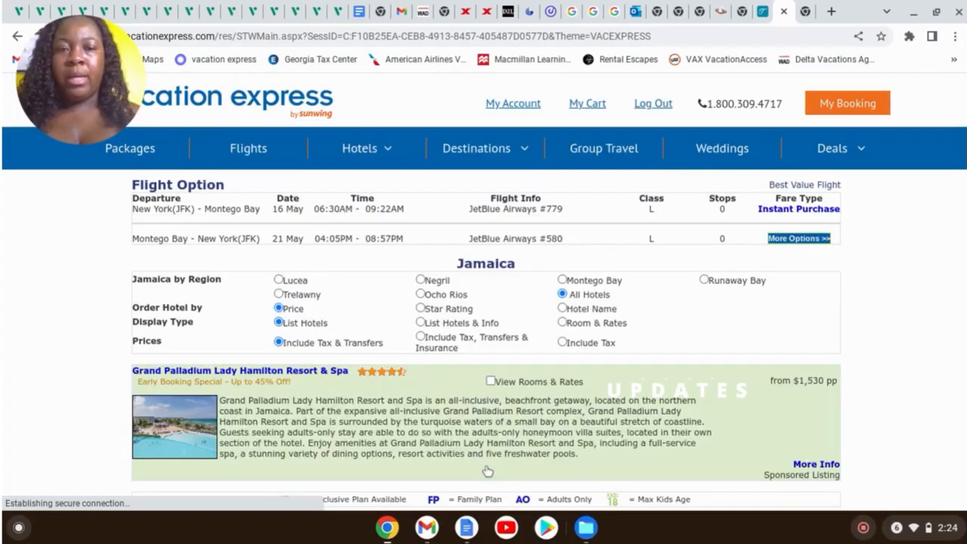
{"action": "scroll", "coordinate": [899, 320], "scroll_direction": "down", "scroll_amount": 1}
{"action": "scroll", "coordinate": [899, 320], "scroll_direction": "up", "scroll_amount": 1}
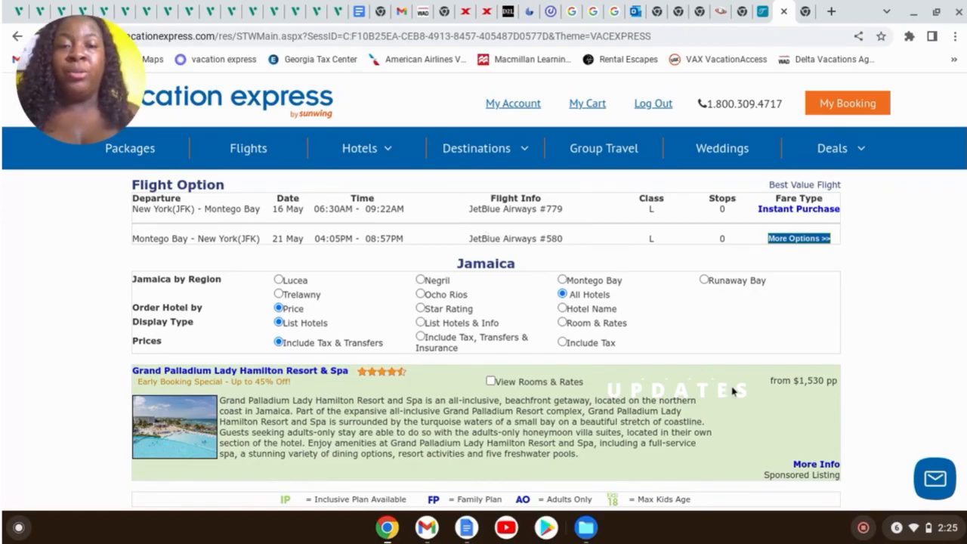
{"action": "scroll", "coordinate": [733, 394], "scroll_direction": "down", "scroll_amount": 2}
{"action": "scroll", "coordinate": [732, 394], "scroll_direction": "down", "scroll_amount": 5}
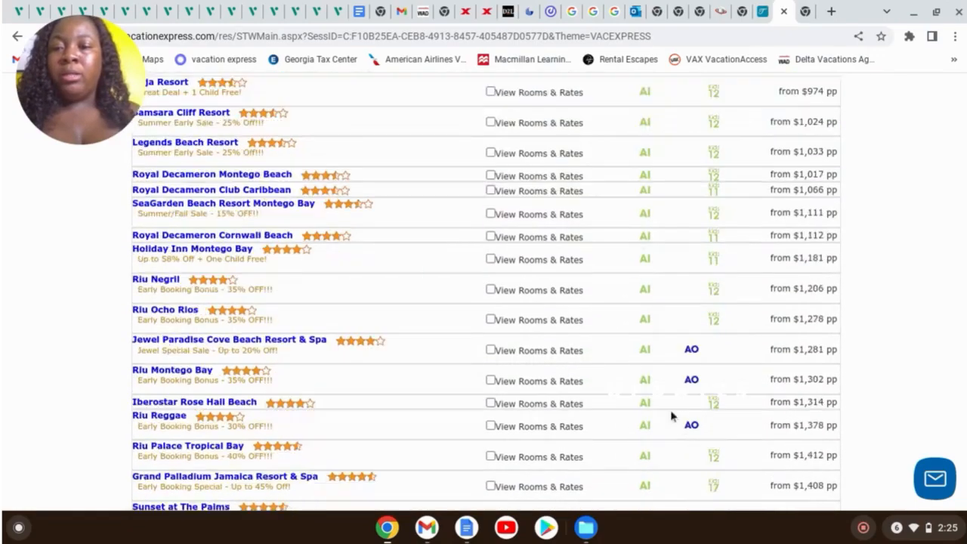
{"action": "scroll", "coordinate": [514, 372], "scroll_direction": "down", "scroll_amount": 4}
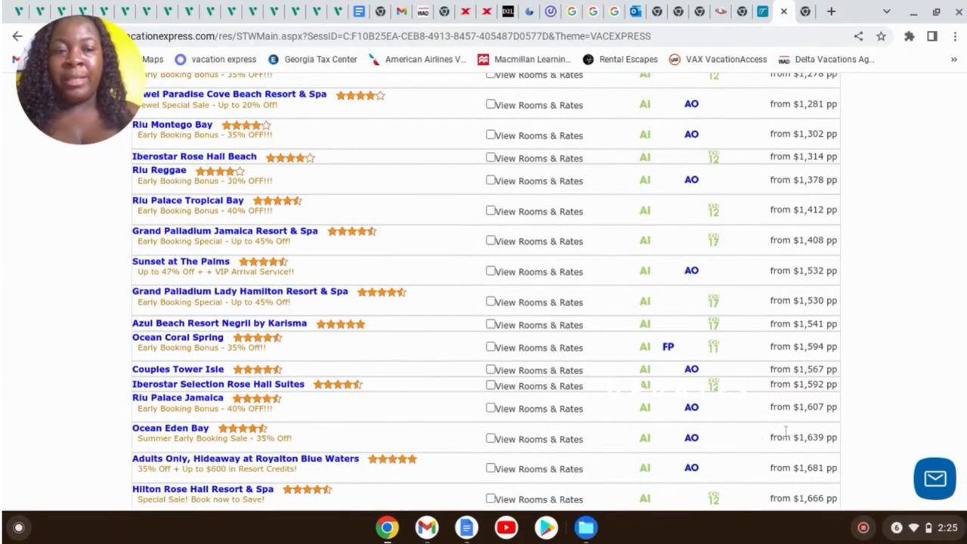
Show the room rates for Riu Palace Jamaica
{"action": "left_click", "coordinate": [491, 409]}
{"action": "scroll", "coordinate": [408, 383], "scroll_direction": "down", "scroll_amount": 3}
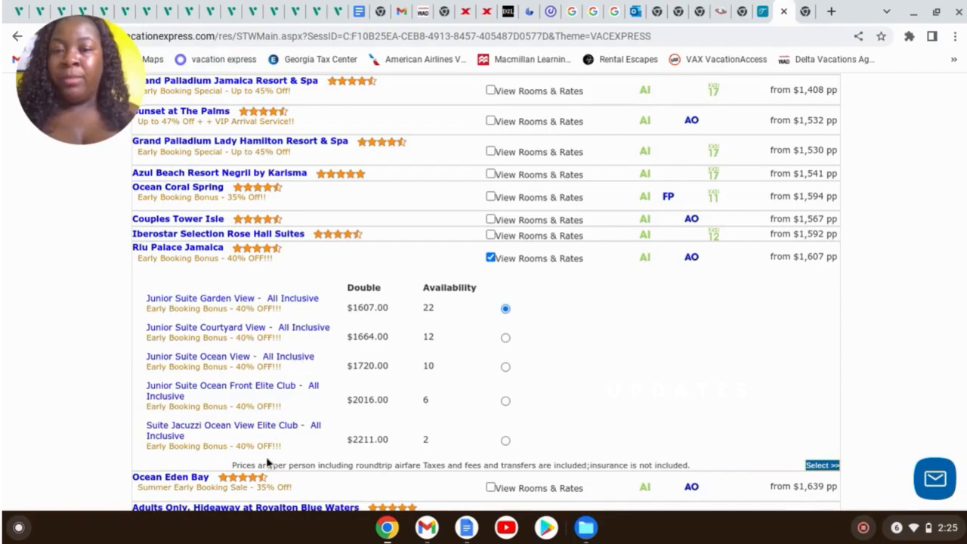
{"action": "scroll", "coordinate": [683, 371], "scroll_direction": "up", "scroll_amount": 15}
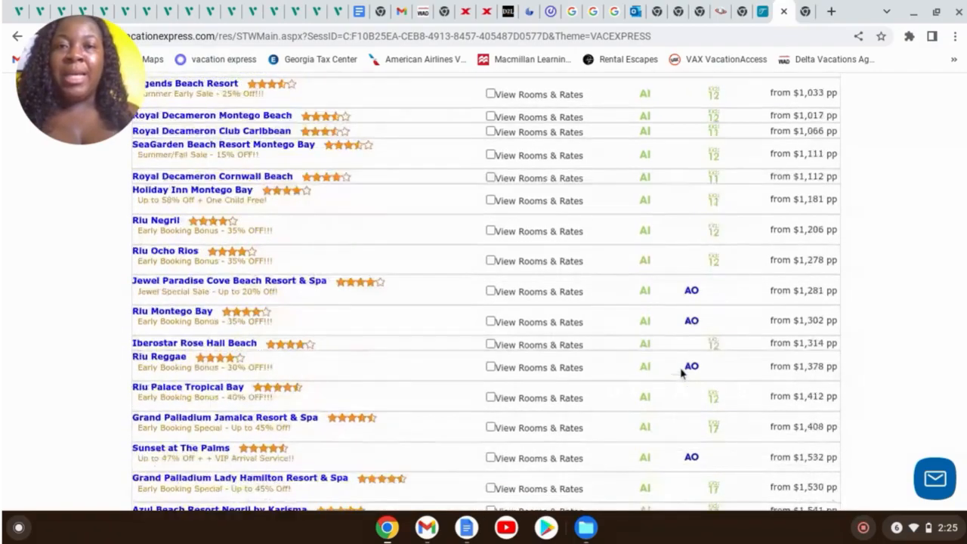
{"action": "scroll", "coordinate": [682, 371], "scroll_direction": "up", "scroll_amount": 1}
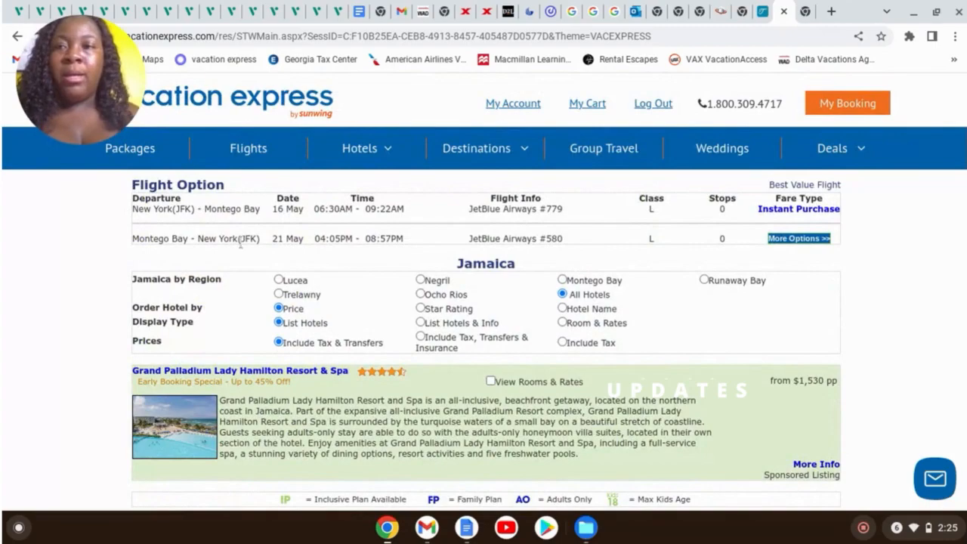
Rerun the Jamaica search as Hotel Only for 16–21 May 2024
{"action": "left_click", "coordinate": [16, 38]}
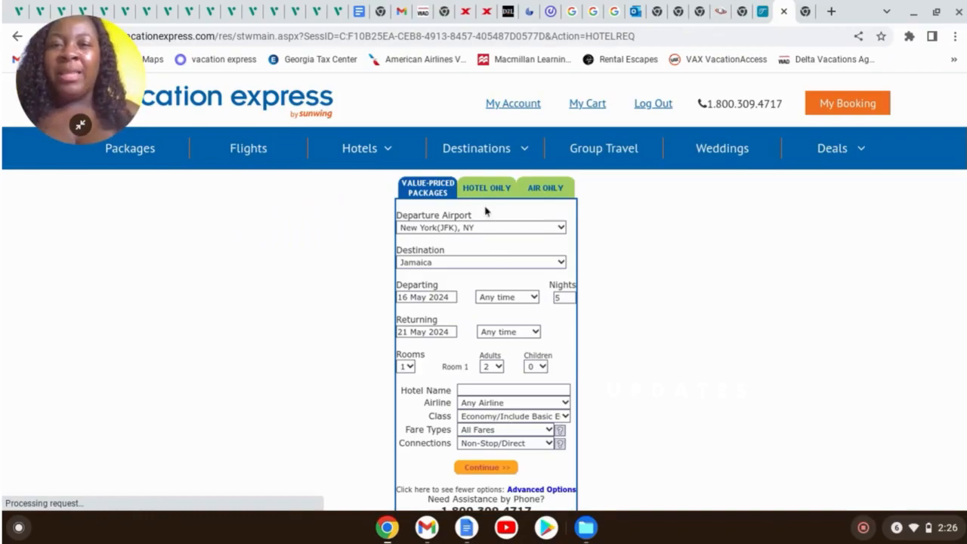
{"action": "left_click", "coordinate": [482, 195]}
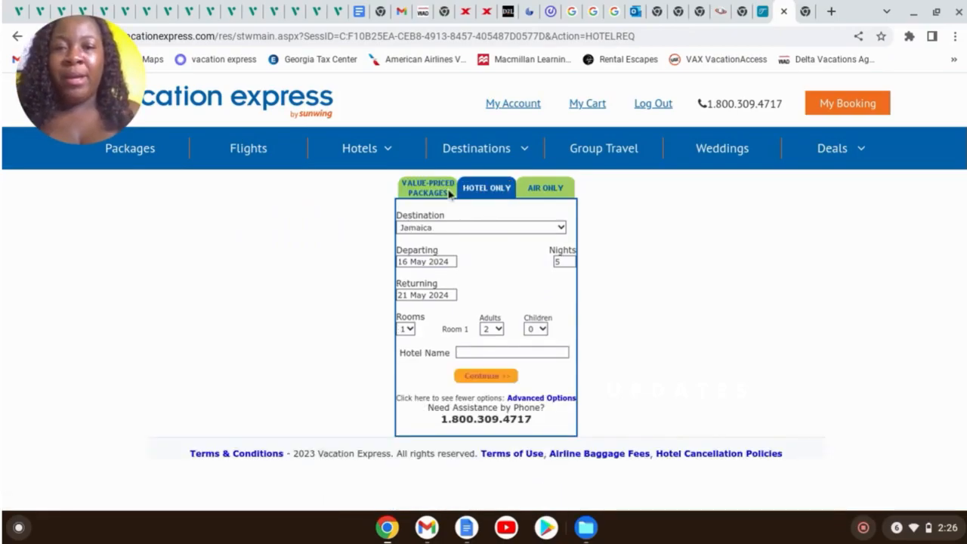
{"action": "left_click", "coordinate": [497, 380]}
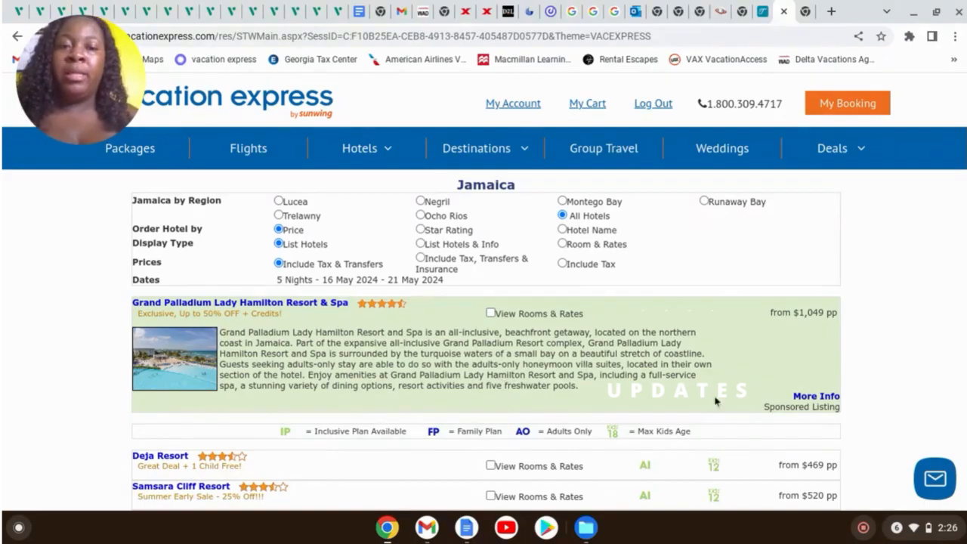
Scroll down the hotel list to Ocean Eden Bay's room rates, from Junior Suite Garden View at $1189
{"action": "scroll", "coordinate": [846, 388], "scroll_direction": "down", "scroll_amount": 3}
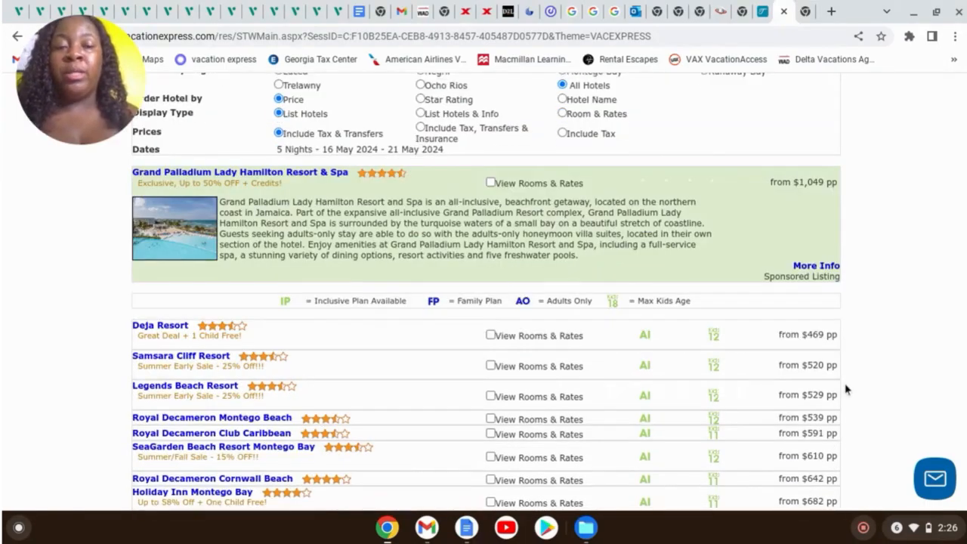
{"action": "scroll", "coordinate": [846, 388], "scroll_direction": "down", "scroll_amount": 2}
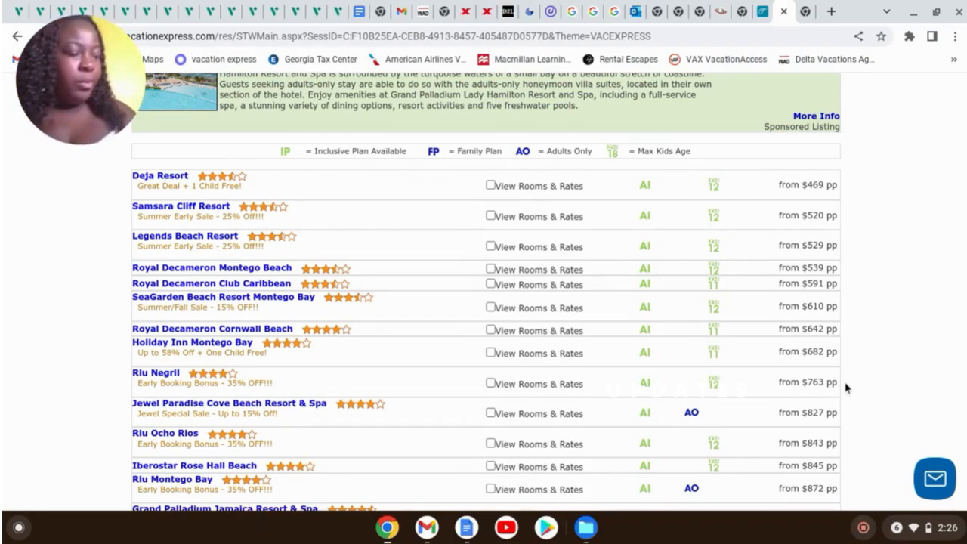
{"action": "scroll", "coordinate": [884, 408], "scroll_direction": "down", "scroll_amount": 3}
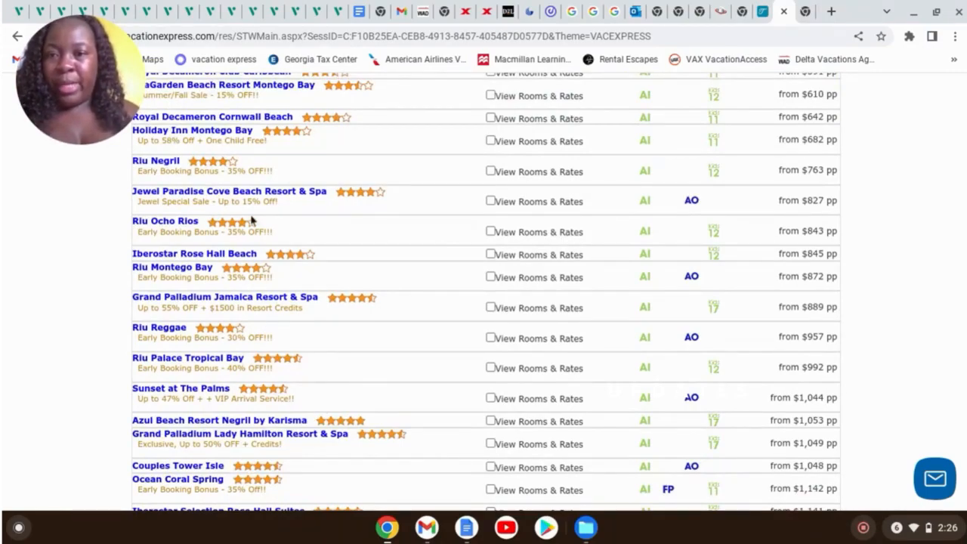
{"action": "scroll", "coordinate": [257, 211], "scroll_direction": "down", "scroll_amount": 1}
{"action": "scroll", "coordinate": [259, 211], "scroll_direction": "down", "scroll_amount": 3}
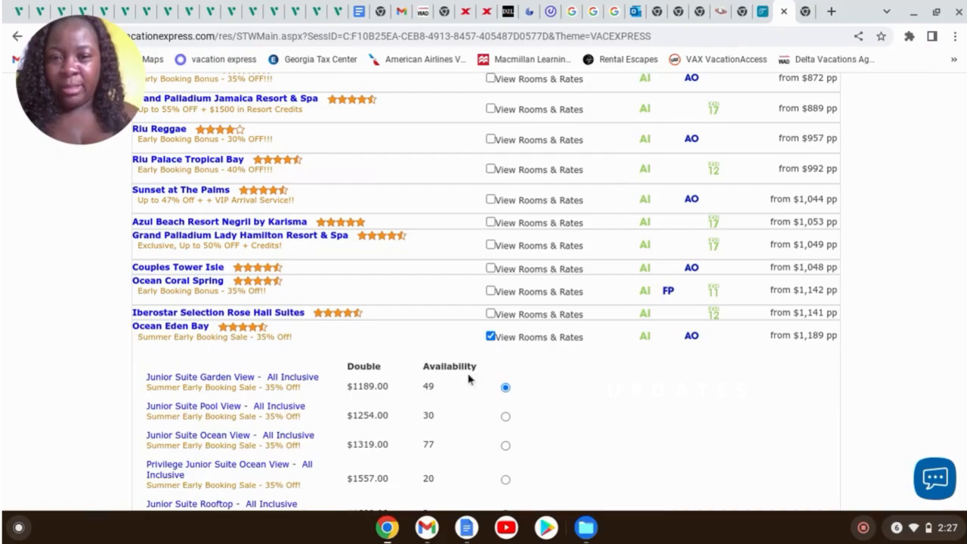
{"action": "scroll", "coordinate": [469, 378], "scroll_direction": "down", "scroll_amount": 2}
{"action": "scroll", "coordinate": [466, 389], "scroll_direction": "down", "scroll_amount": 2}
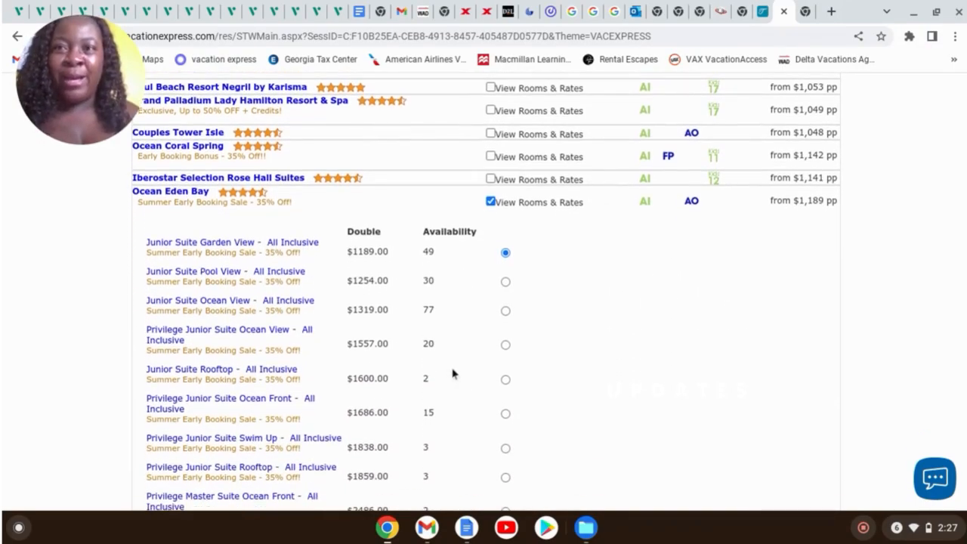
{"action": "scroll", "coordinate": [439, 364], "scroll_direction": "down", "scroll_amount": 1}
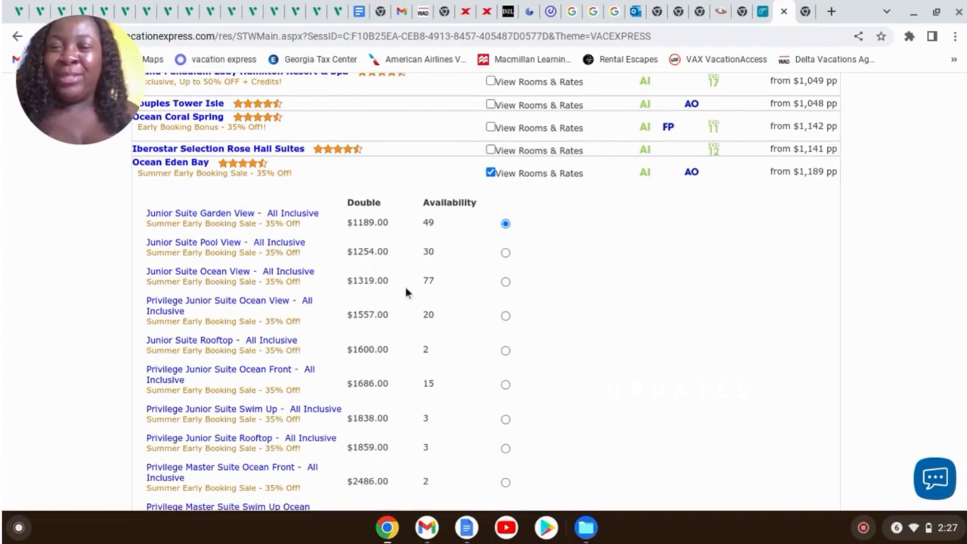
{"action": "scroll", "coordinate": [406, 291], "scroll_direction": "up", "scroll_amount": 2}
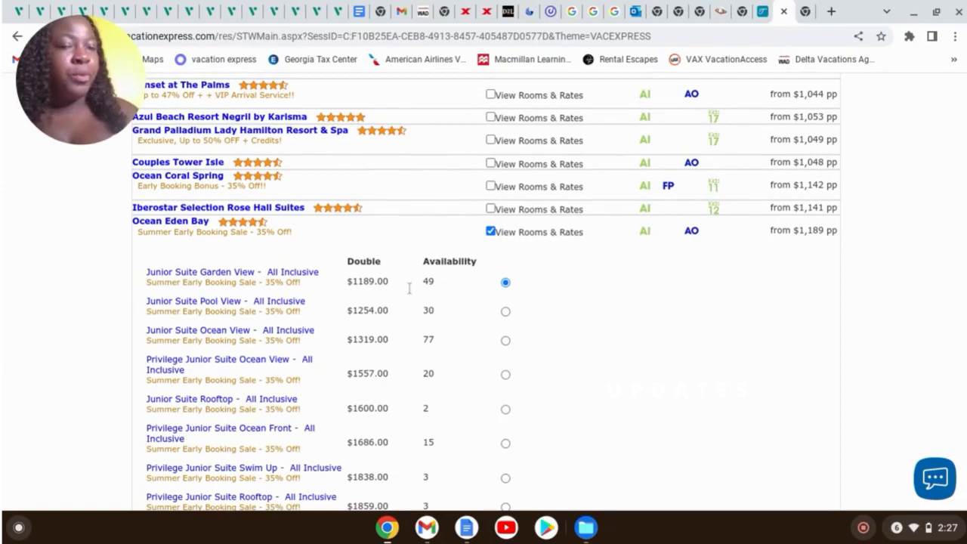
{"action": "scroll", "coordinate": [409, 288], "scroll_direction": "up", "scroll_amount": 10}
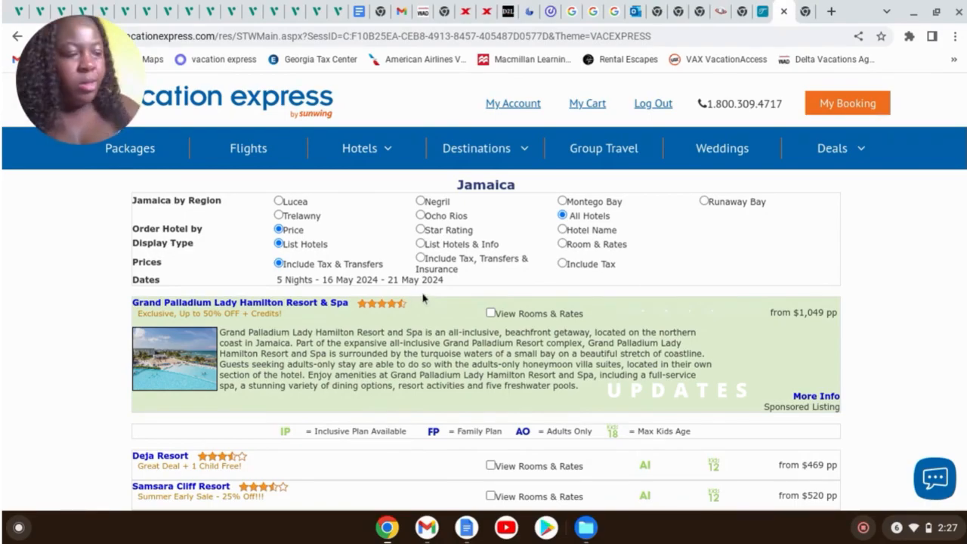
{"action": "scroll", "coordinate": [414, 301], "scroll_direction": "down", "scroll_amount": 2}
{"action": "scroll", "coordinate": [631, 237], "scroll_direction": "down", "scroll_amount": 4}
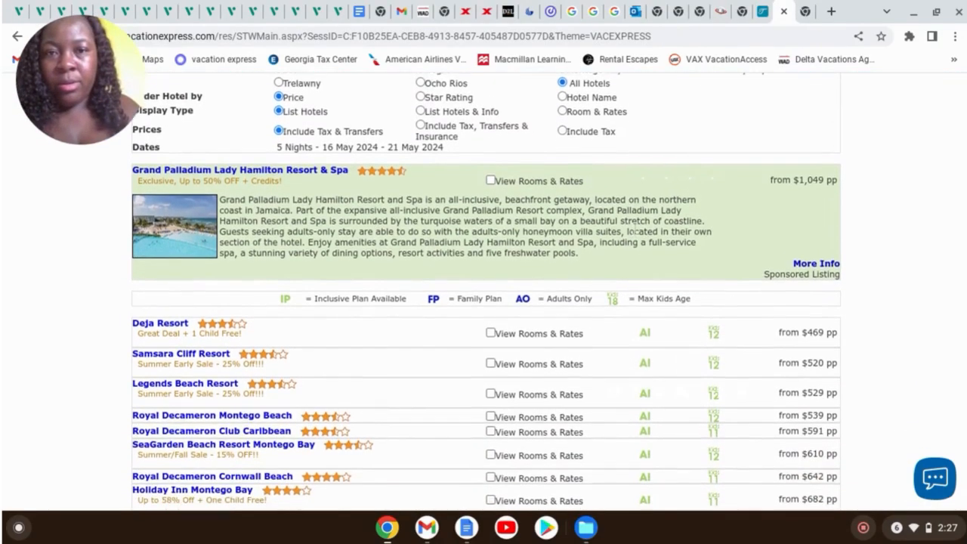
{"action": "scroll", "coordinate": [553, 257], "scroll_direction": "down", "scroll_amount": 10}
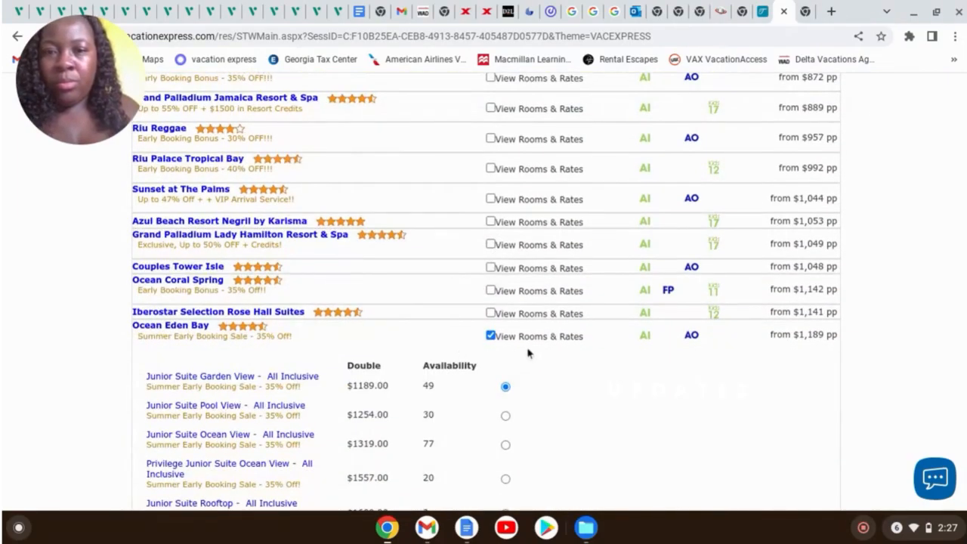
{"action": "scroll", "coordinate": [552, 340], "scroll_direction": "down", "scroll_amount": 3}
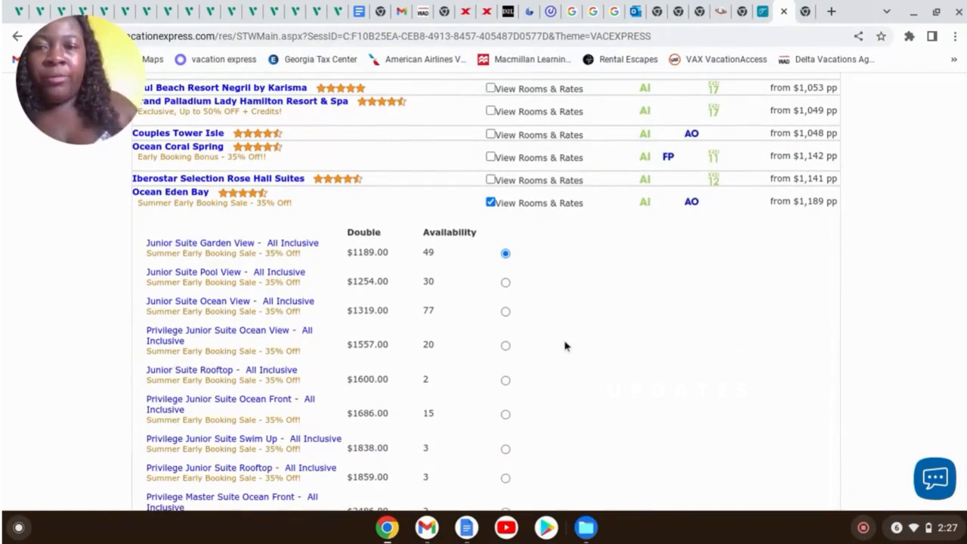
{"action": "scroll", "coordinate": [567, 344], "scroll_direction": "down", "scroll_amount": 1}
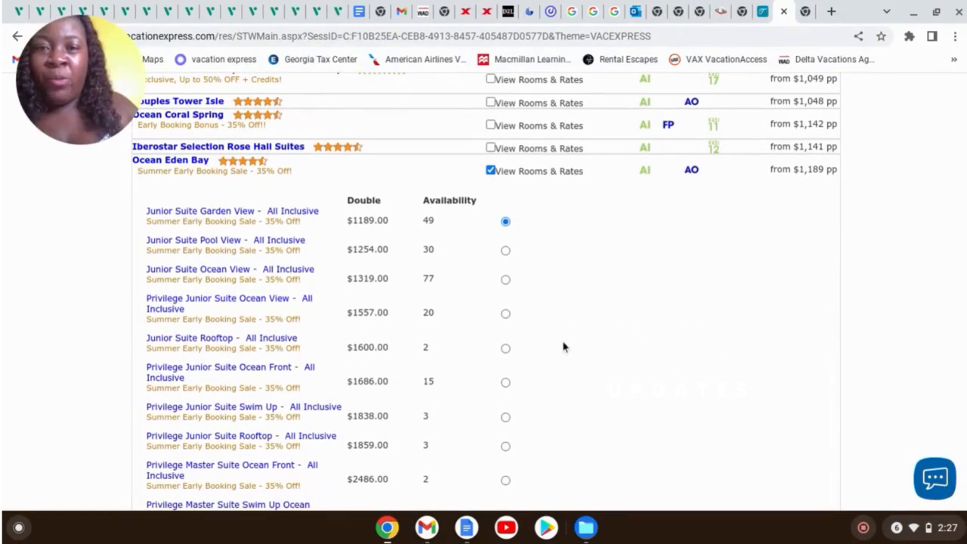
{"action": "scroll", "coordinate": [563, 347], "scroll_direction": "down", "scroll_amount": 1}
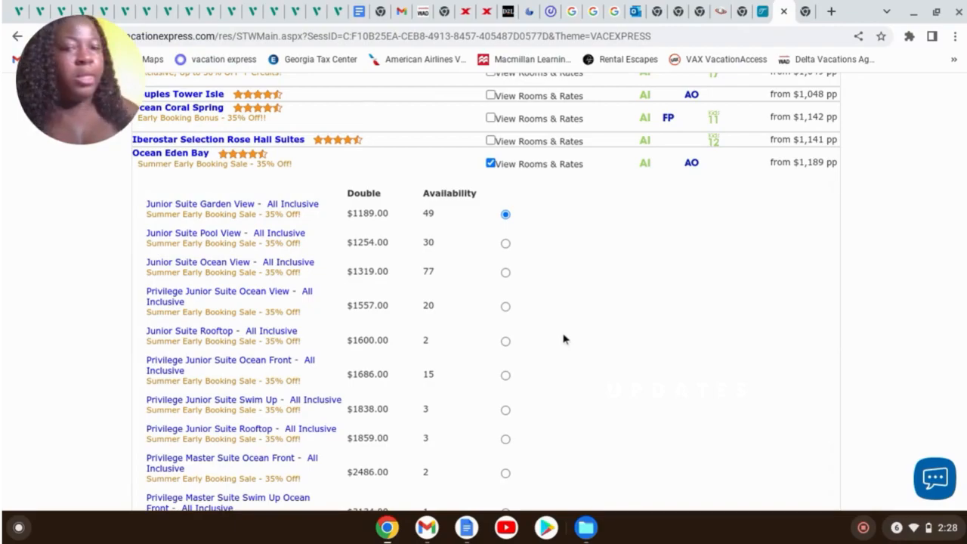
{"action": "scroll", "coordinate": [739, 317], "scroll_direction": "down", "scroll_amount": 3}
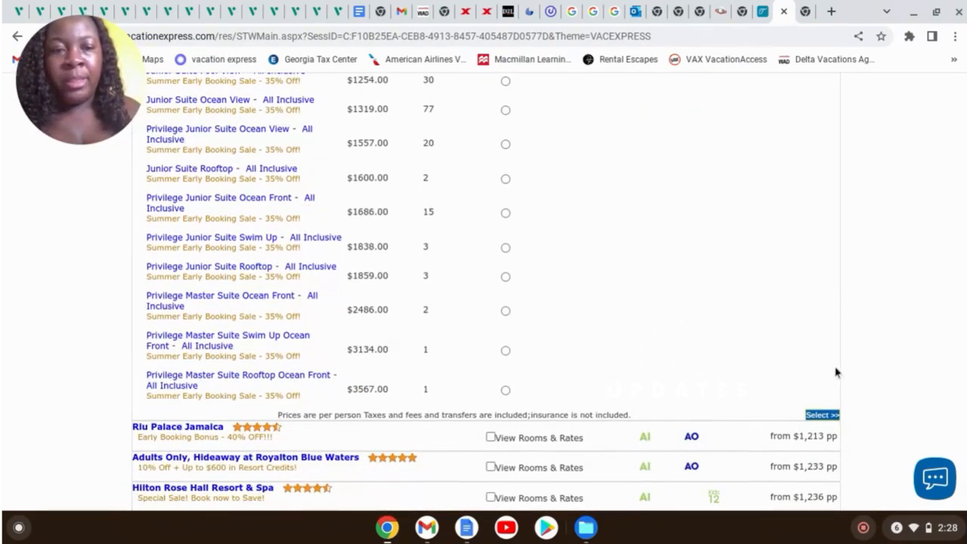
Select Ocean Eden Bay's Junior Suite Garden View and review the $2378.00 package summary
{"action": "left_click", "coordinate": [823, 415]}
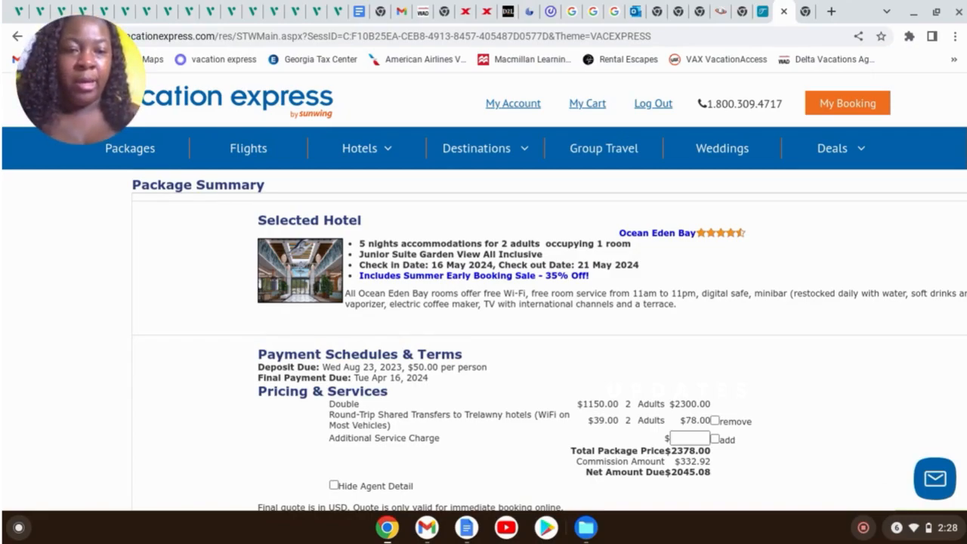
{"action": "scroll", "coordinate": [648, 346], "scroll_direction": "down", "scroll_amount": 1}
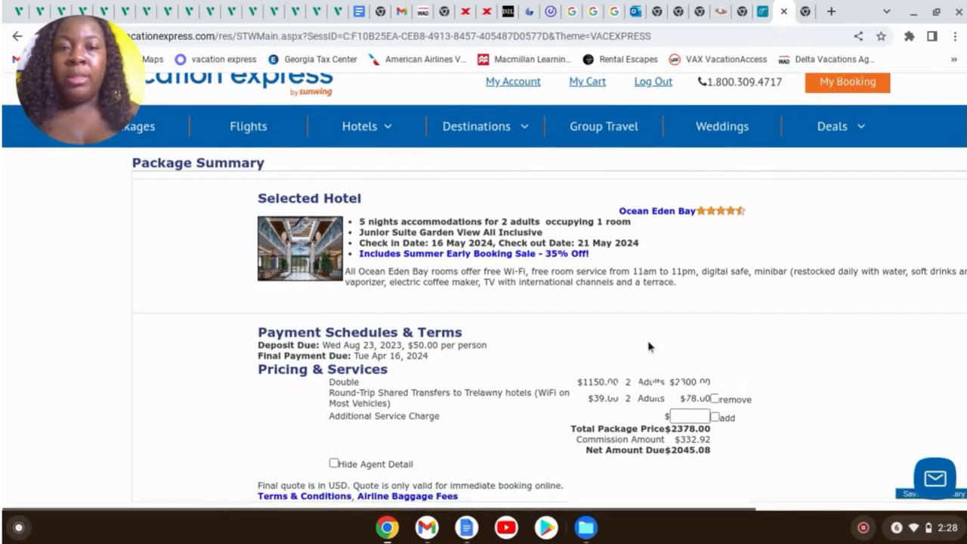
{"action": "scroll", "coordinate": [649, 342], "scroll_direction": "down", "scroll_amount": 1}
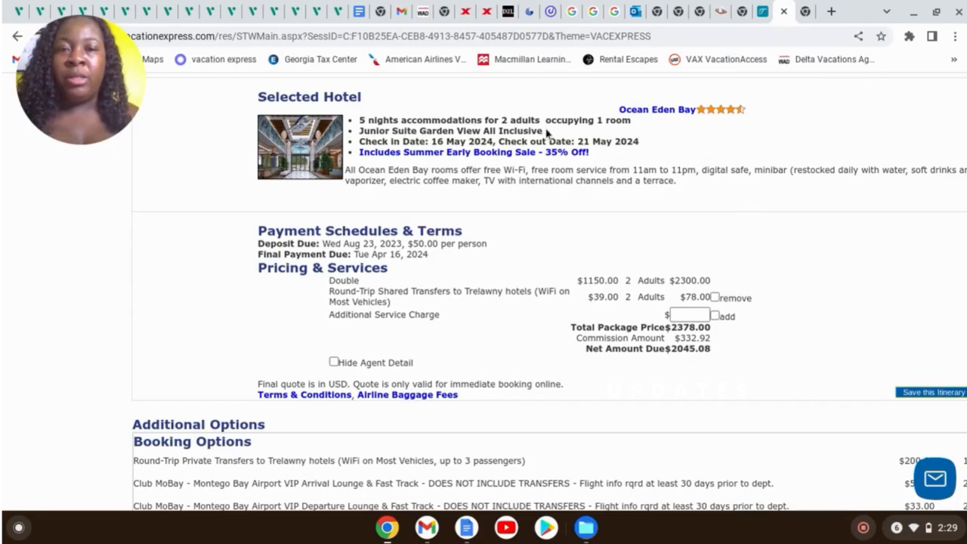
{"action": "scroll", "coordinate": [676, 220], "scroll_direction": "down", "scroll_amount": 3}
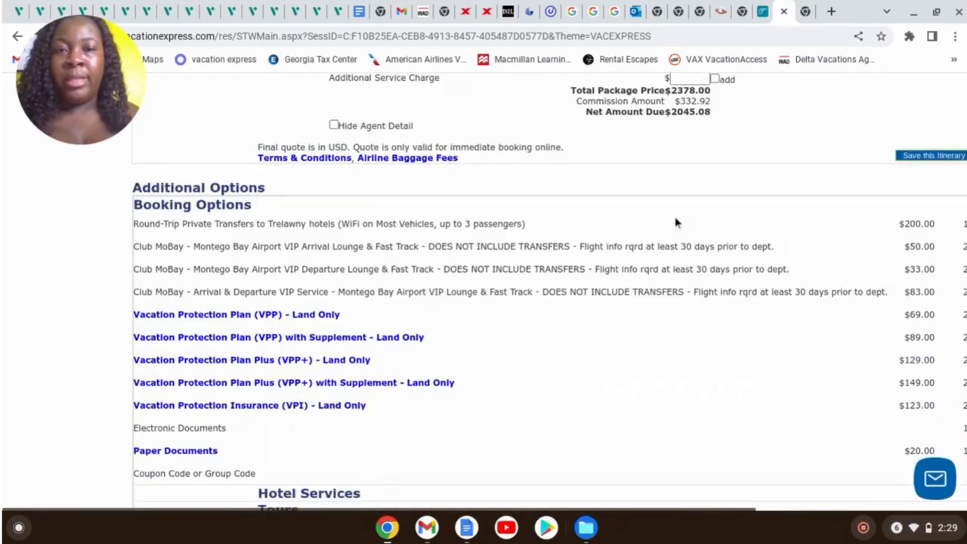
{"action": "scroll", "coordinate": [529, 166], "scroll_direction": "up", "scroll_amount": 2}
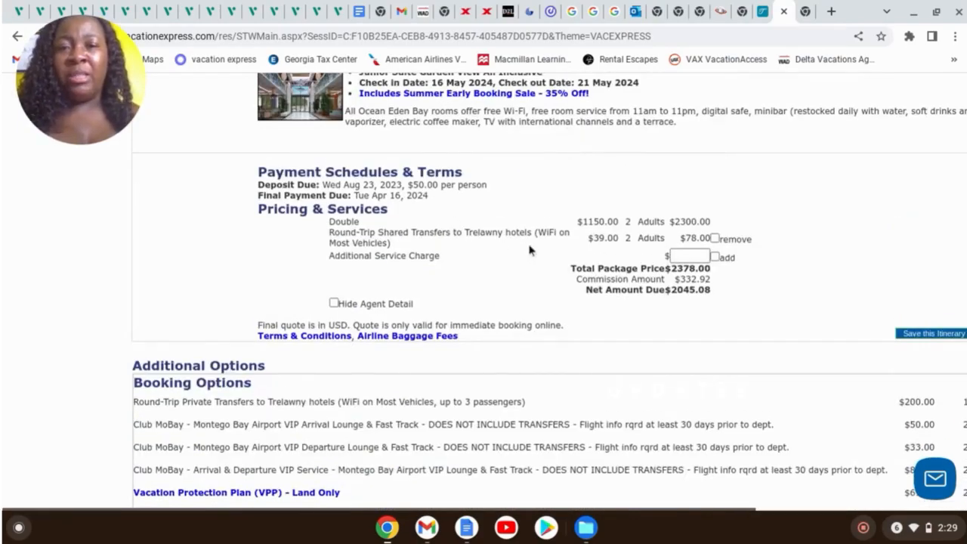
{"action": "scroll", "coordinate": [814, 250], "scroll_direction": "down", "scroll_amount": 2}
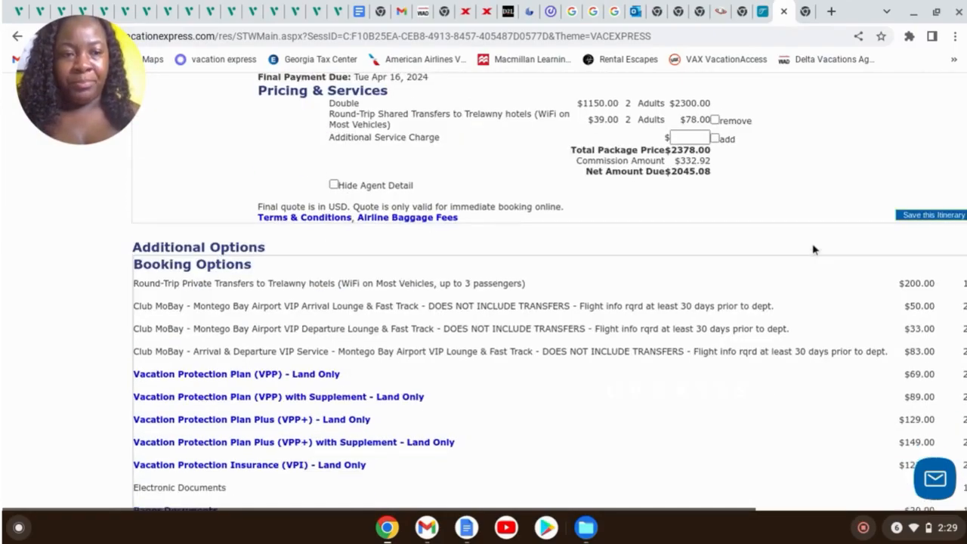
{"action": "scroll", "coordinate": [814, 251], "scroll_direction": "down", "scroll_amount": 1}
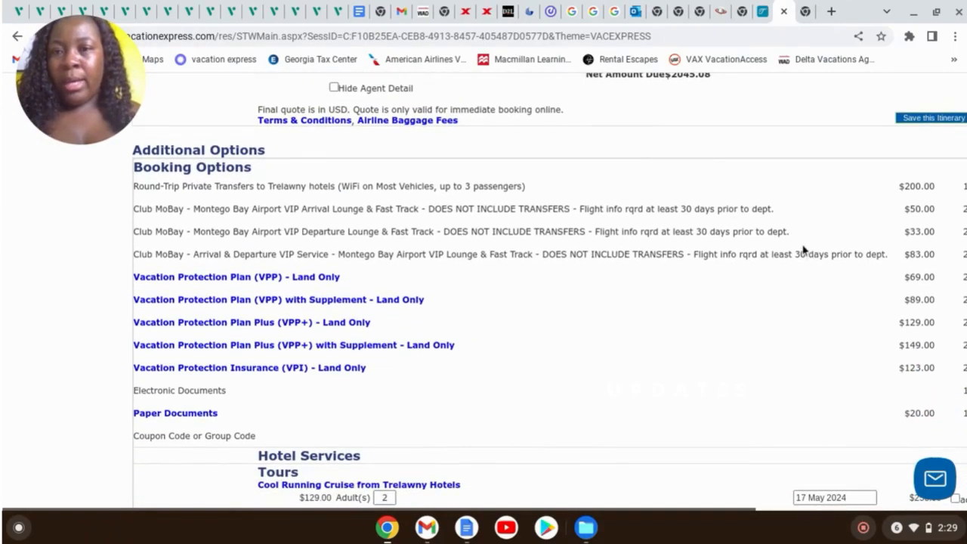
{"action": "scroll", "coordinate": [529, 479], "scroll_direction": "down", "scroll_amount": 2}
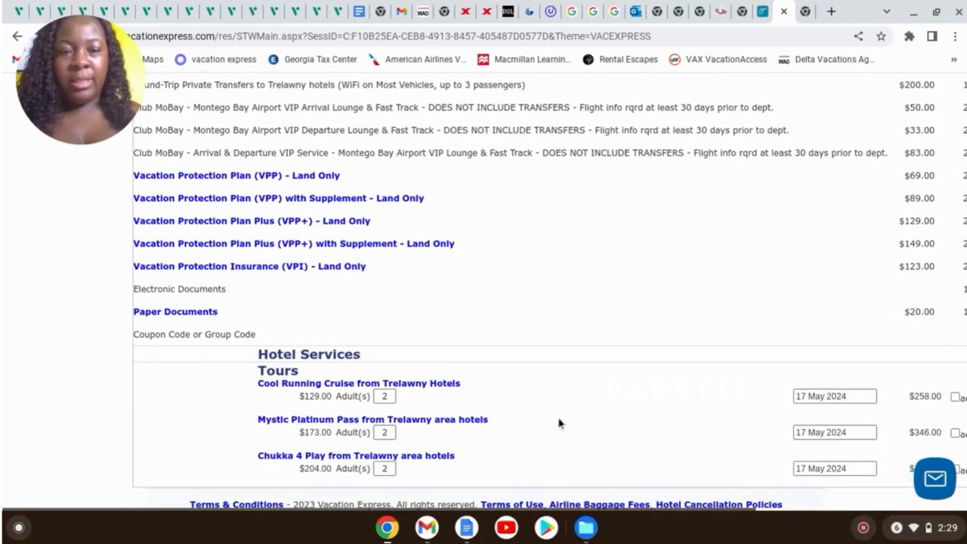
{"action": "scroll", "coordinate": [511, 508], "scroll_direction": "down", "scroll_amount": 1}
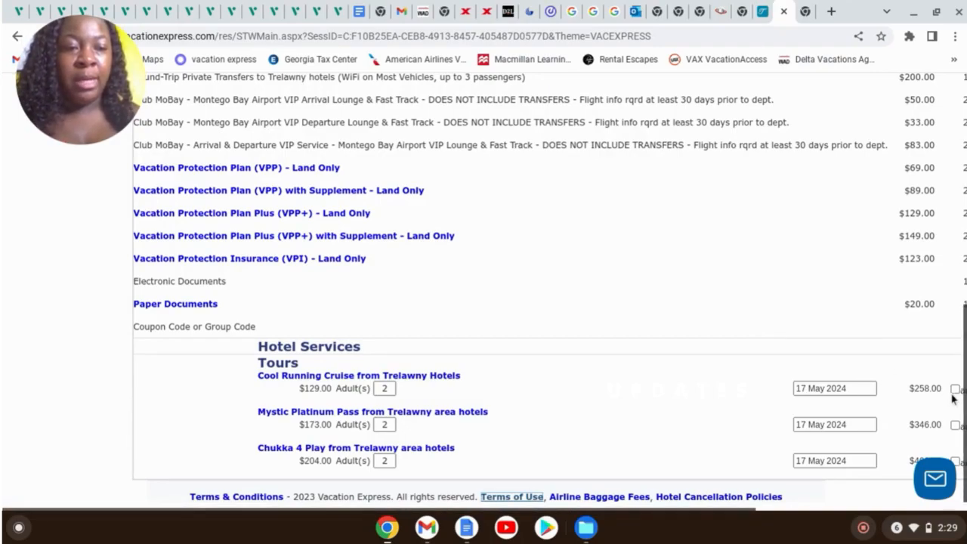
{"action": "scroll", "coordinate": [552, 431], "scroll_direction": "up", "scroll_amount": 2}
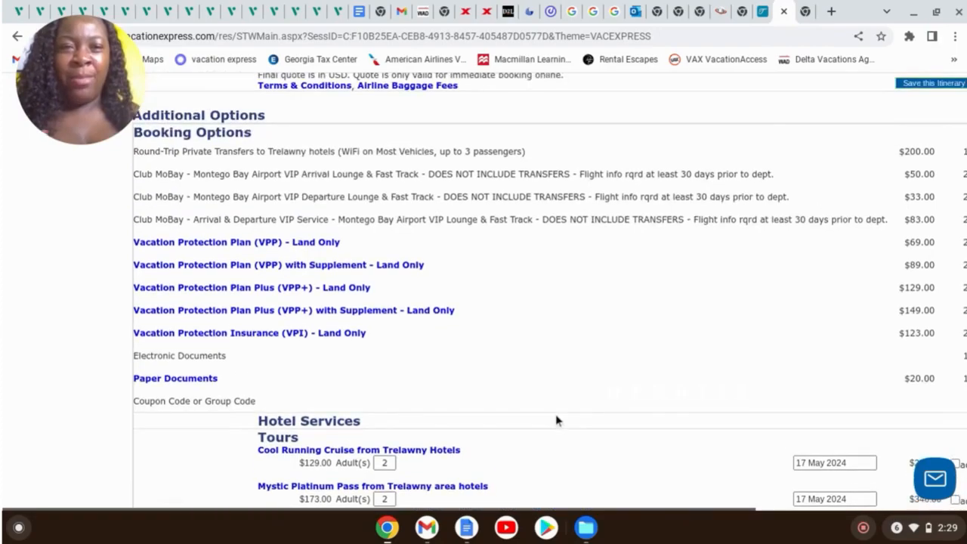
{"action": "scroll", "coordinate": [560, 415], "scroll_direction": "up", "scroll_amount": 2}
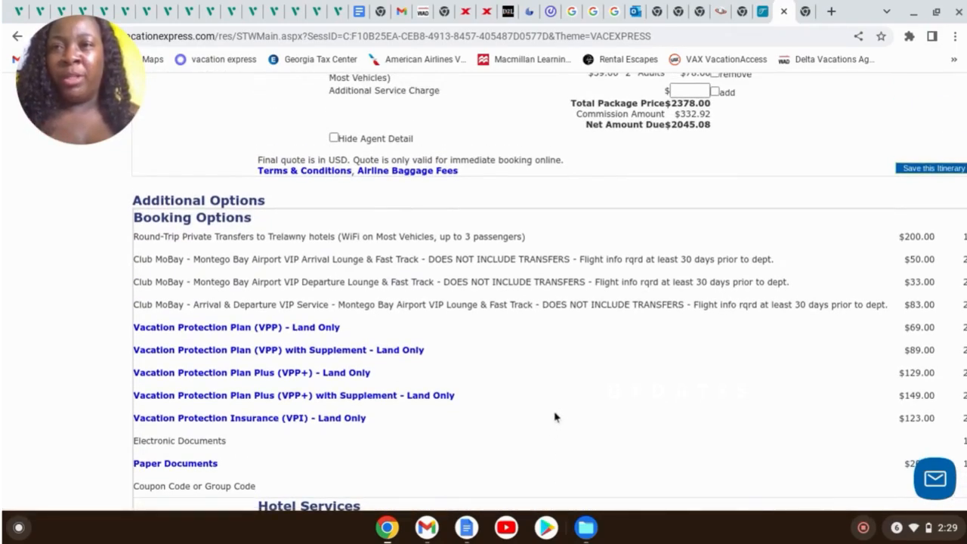
{"action": "scroll", "coordinate": [555, 416], "scroll_direction": "up", "scroll_amount": 3}
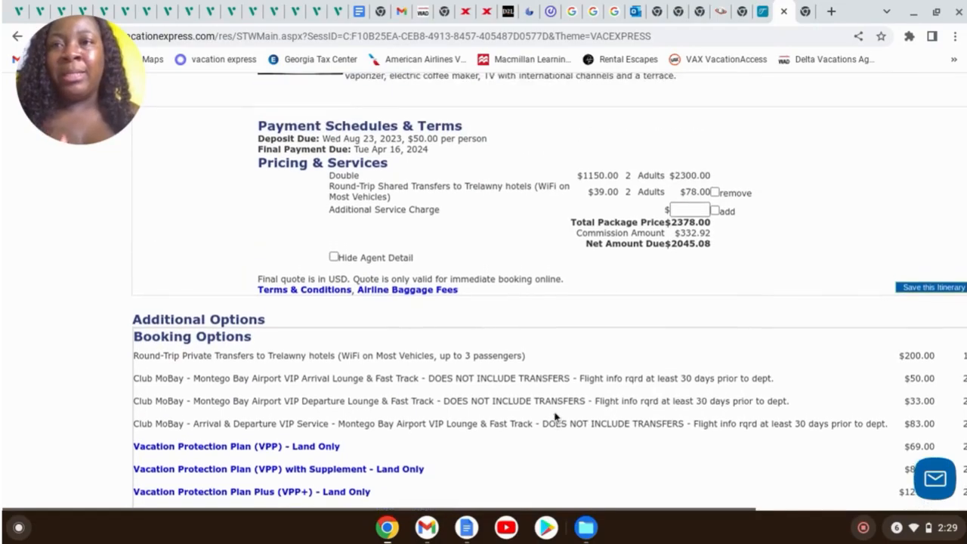
{"action": "scroll", "coordinate": [553, 389], "scroll_direction": "down", "scroll_amount": 3}
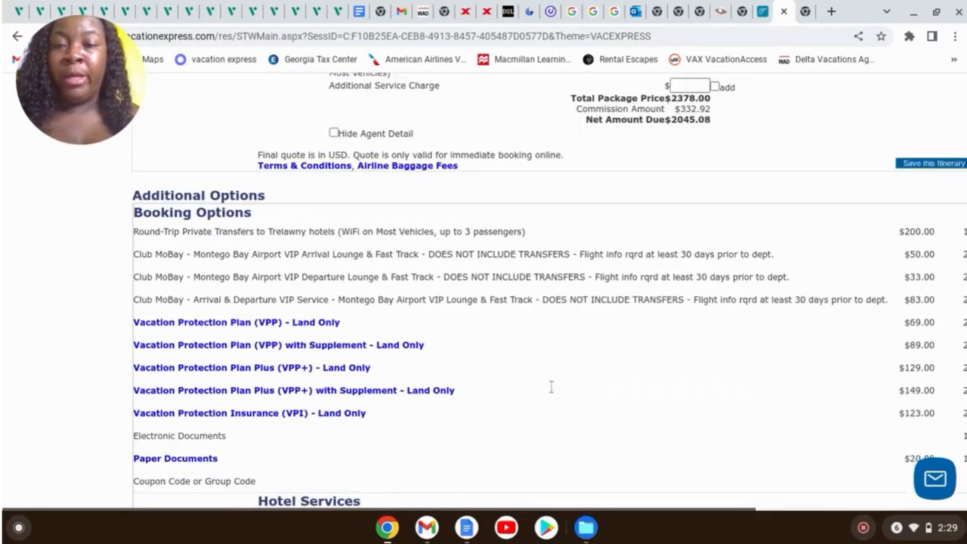
{"action": "scroll", "coordinate": [551, 386], "scroll_direction": "down", "scroll_amount": 1}
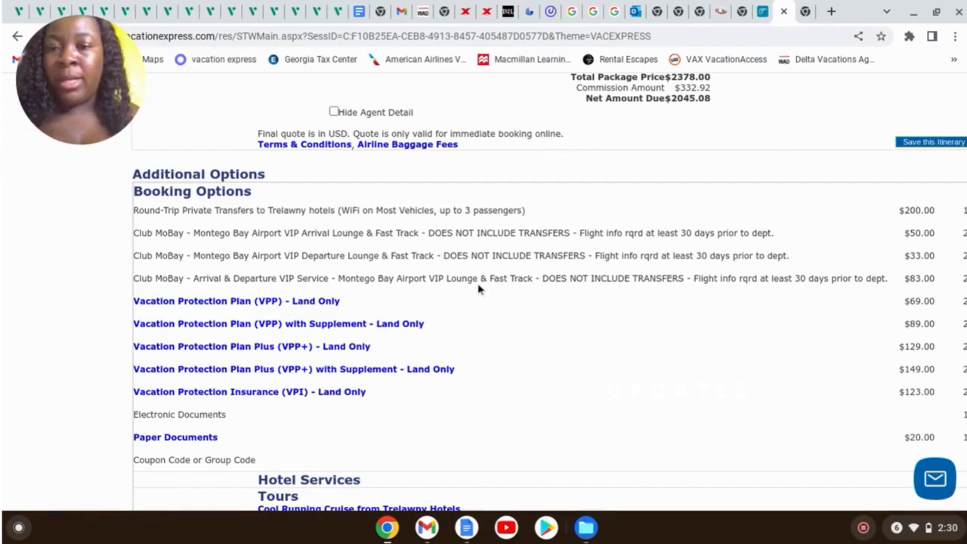
{"action": "scroll", "coordinate": [478, 288], "scroll_direction": "down", "scroll_amount": 3}
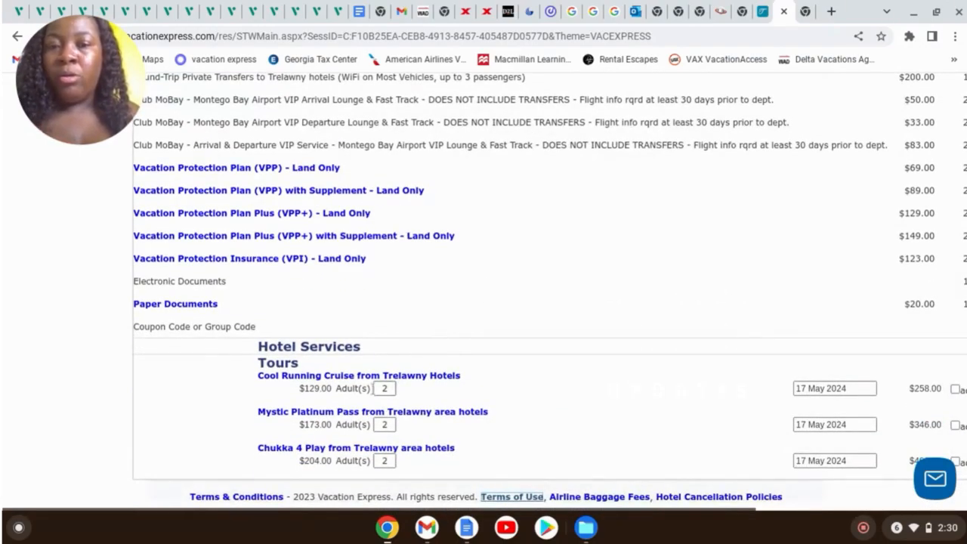
{"action": "scroll", "coordinate": [537, 274], "scroll_direction": "up", "scroll_amount": 10}
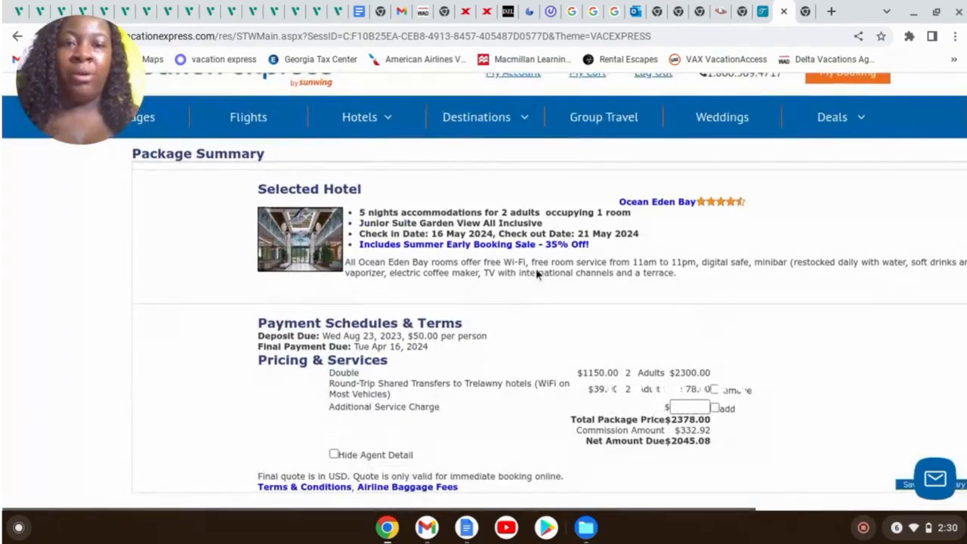
{"action": "scroll", "coordinate": [680, 277], "scroll_direction": "up", "scroll_amount": 1}
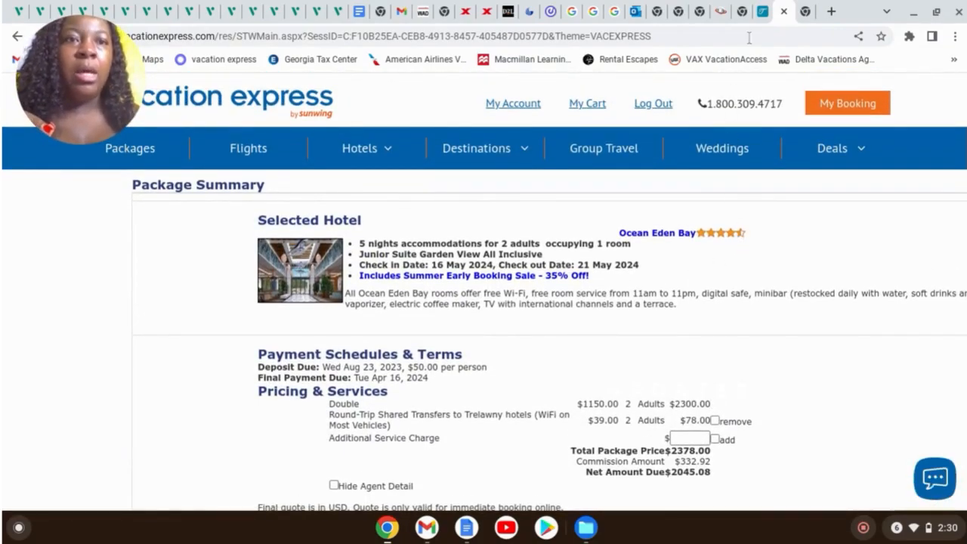
Duplicate the BRUNCHIN' IN CURACAO template from TravelJoy's Templates > Forms list
{"action": "left_click", "coordinate": [763, 12]}
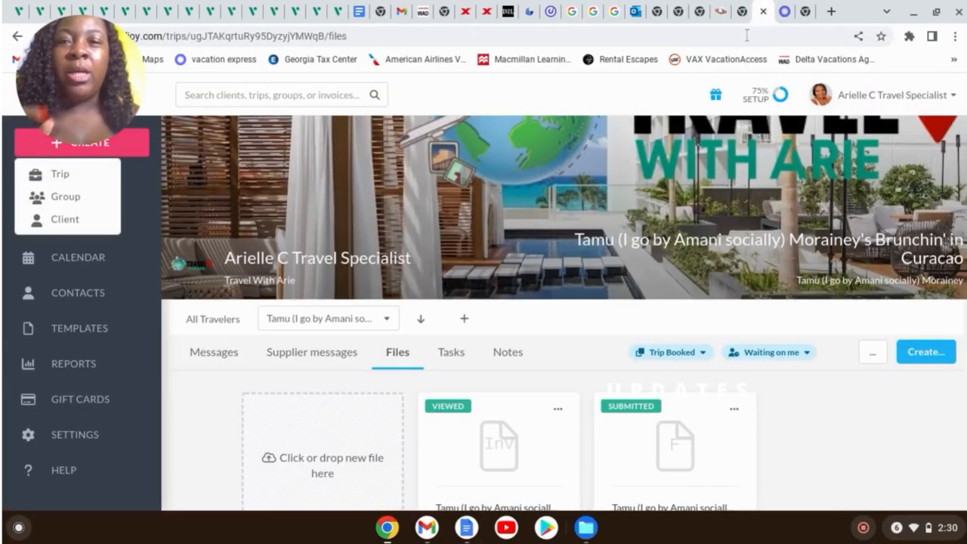
{"action": "left_click", "coordinate": [76, 328]}
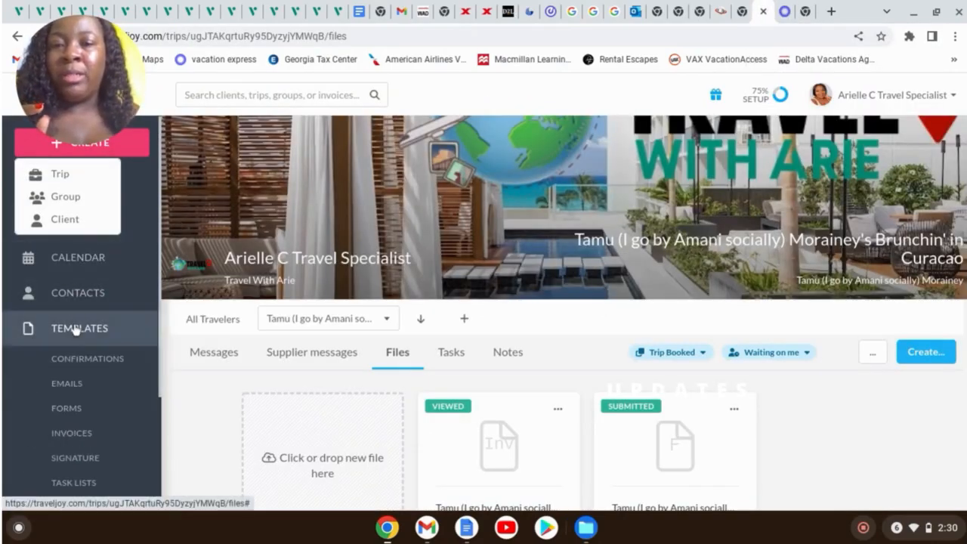
{"action": "left_click", "coordinate": [73, 409]}
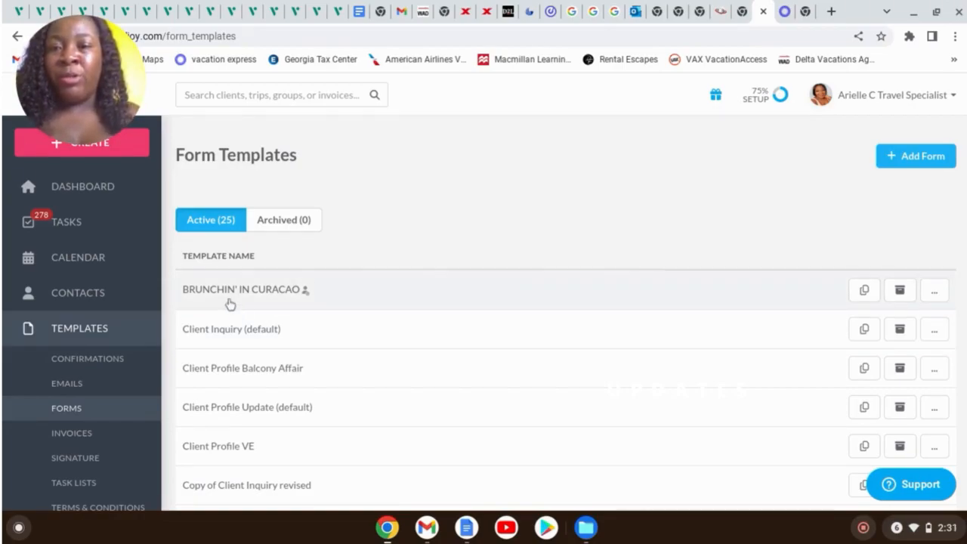
{"action": "left_click", "coordinate": [864, 290]}
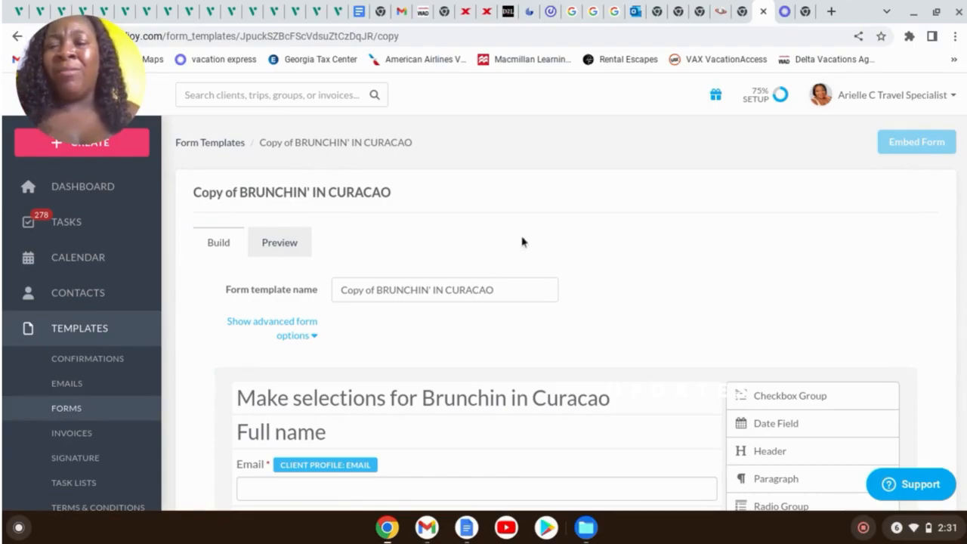
Replace the copied form template's name with 'Lisa's Jamaica Takeover'
{"action": "scroll", "coordinate": [477, 197], "scroll_direction": "down", "scroll_amount": 1}
{"action": "scroll", "coordinate": [578, 166], "scroll_direction": "down", "scroll_amount": 2}
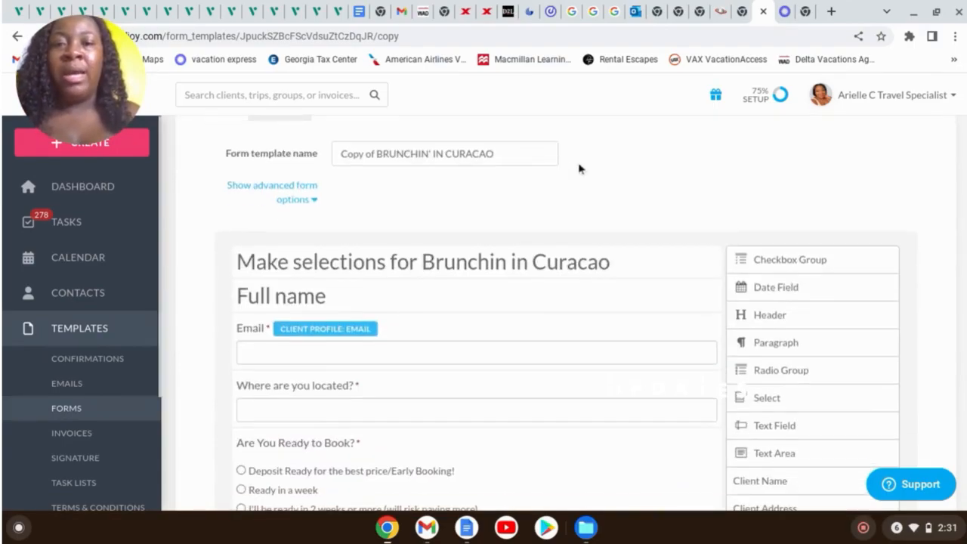
{"action": "scroll", "coordinate": [574, 184], "scroll_direction": "up", "scroll_amount": 3}
{"action": "left_click", "coordinate": [503, 271]}
{"action": "key", "text": "BackSpace"}
{"action": "key", "text": "BackSpace"}
{"action": "key", "text": "BackSpace"}
{"action": "key", "text": "BackSpace"}
{"action": "key", "text": "BackSpace"}
{"action": "key", "text": "BackSpace"}
{"action": "key", "text": "BackSpace"}
{"action": "key", "text": "BackSpace"}
{"action": "key", "text": "BackSpace"}
{"action": "key", "text": "BackSpace"}
{"action": "key", "text": "BackSpace"}
{"action": "key", "text": "BackSpace"}
{"action": "key", "text": "BackSpace"}
{"action": "key", "text": "BackSpace"}
{"action": "key", "text": "BackSpace"}
{"action": "key", "text": "BackSpace"}
{"action": "key", "text": "BackSpace"}
{"action": "key", "text": "BackSpace"}
{"action": "key", "text": "BackSpace"}
{"action": "key", "text": "BackSpace"}
{"action": "key", "text": "BackSpace"}
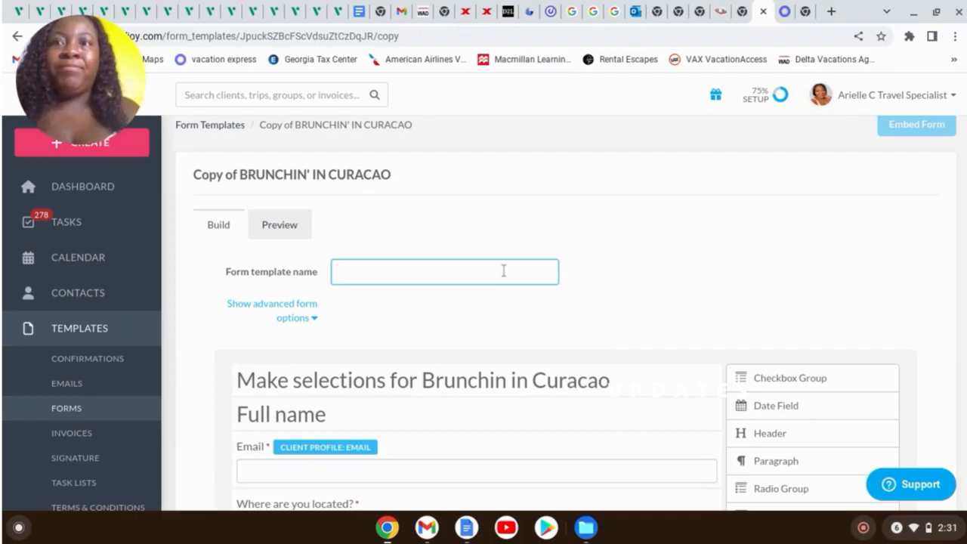
{"action": "type", "text": "Lisa"}
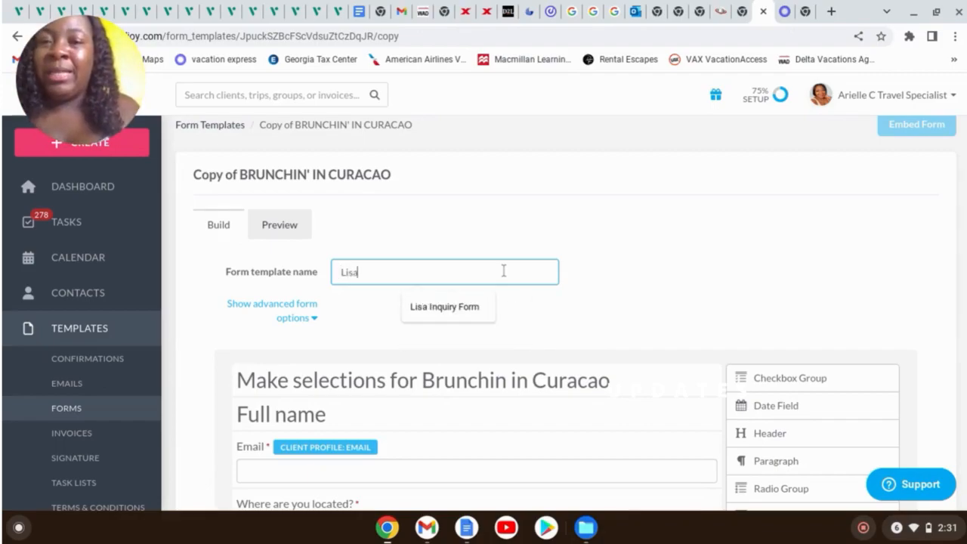
{"action": "type", "text": "'s Jam"}
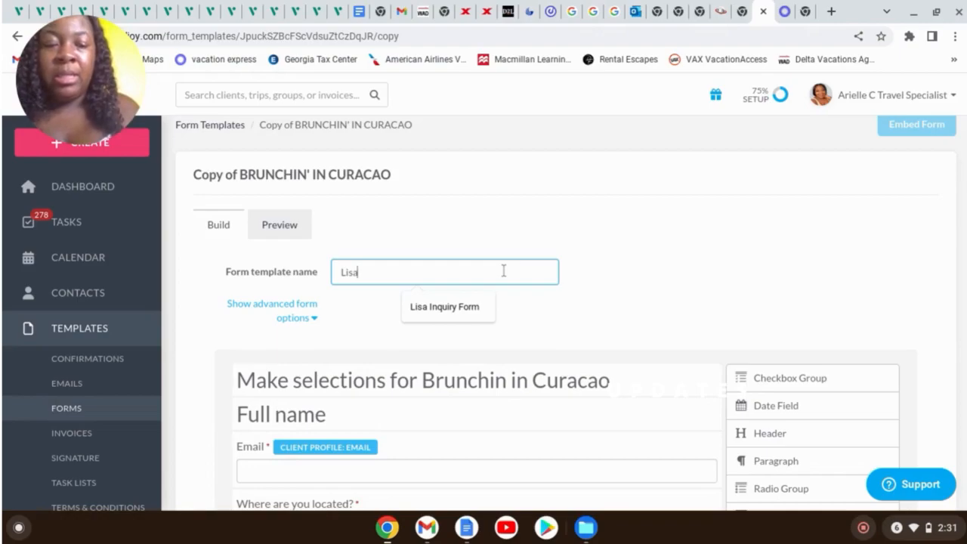
{"action": "type", "text": "ai"}
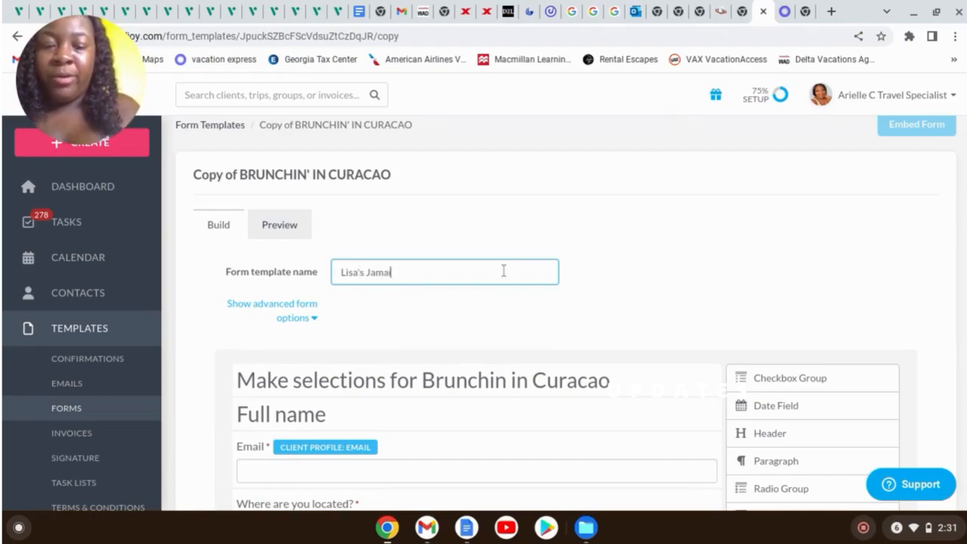
{"action": "type", "text": "ca Takeover"}
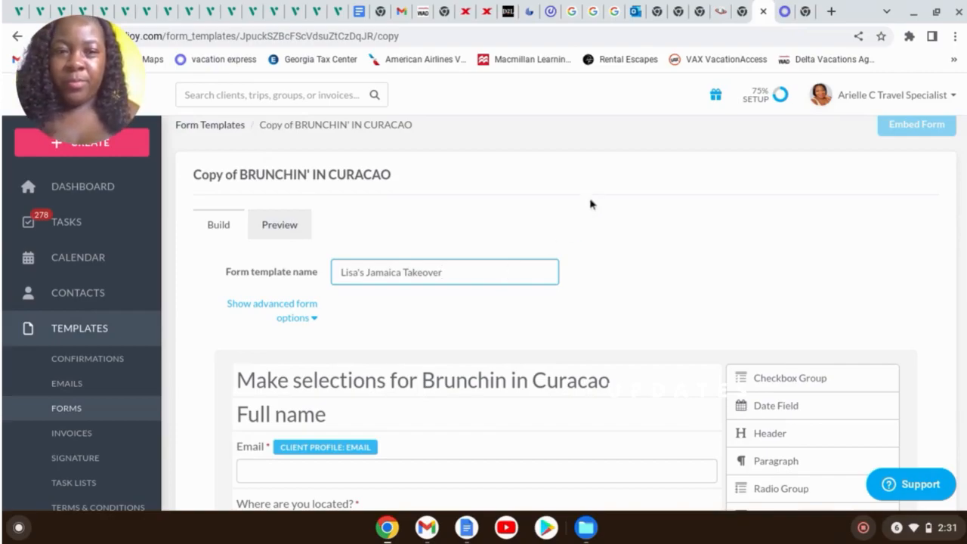
{"action": "scroll", "coordinate": [676, 200], "scroll_direction": "down", "scroll_amount": 2}
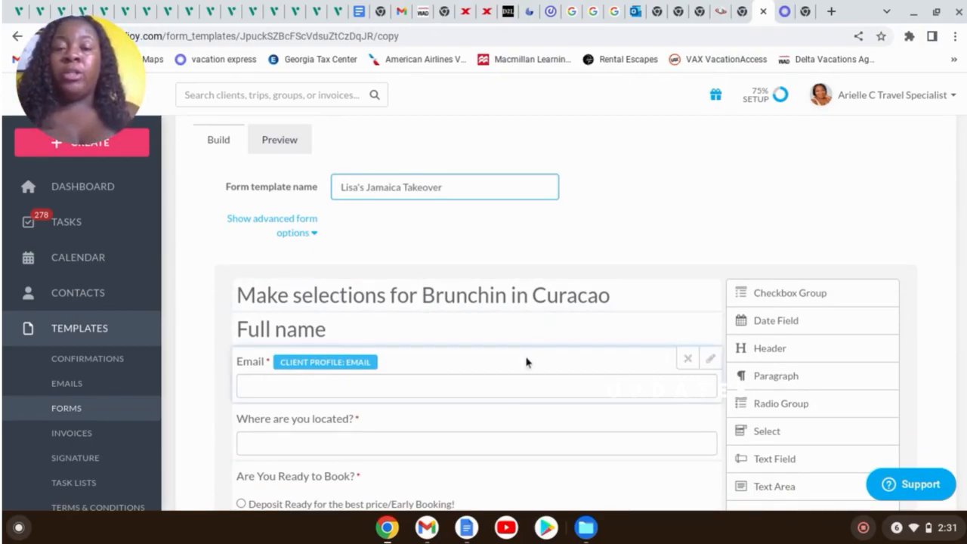
{"action": "scroll", "coordinate": [601, 403], "scroll_direction": "down", "scroll_amount": 2}
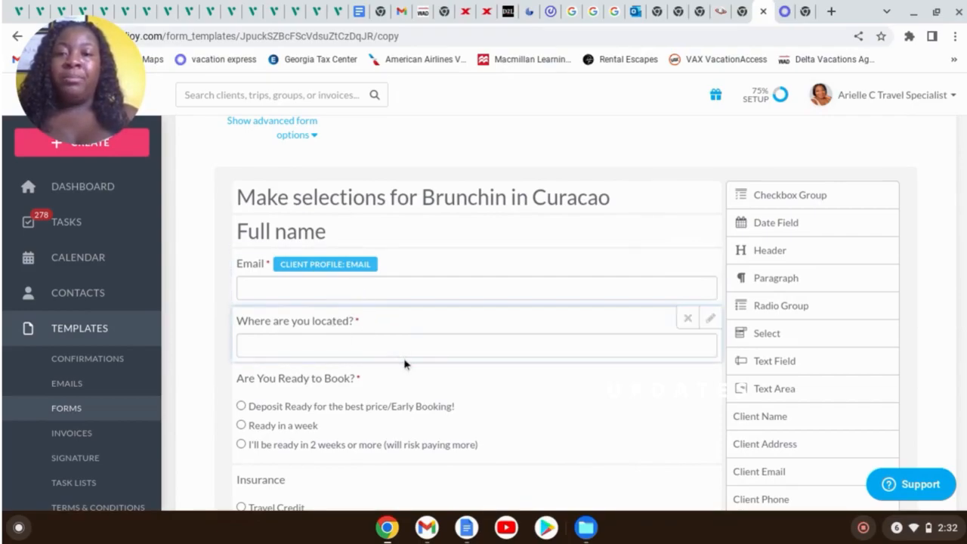
{"action": "scroll", "coordinate": [405, 364], "scroll_direction": "down", "scroll_amount": 1}
{"action": "scroll", "coordinate": [405, 364], "scroll_direction": "down", "scroll_amount": 1}
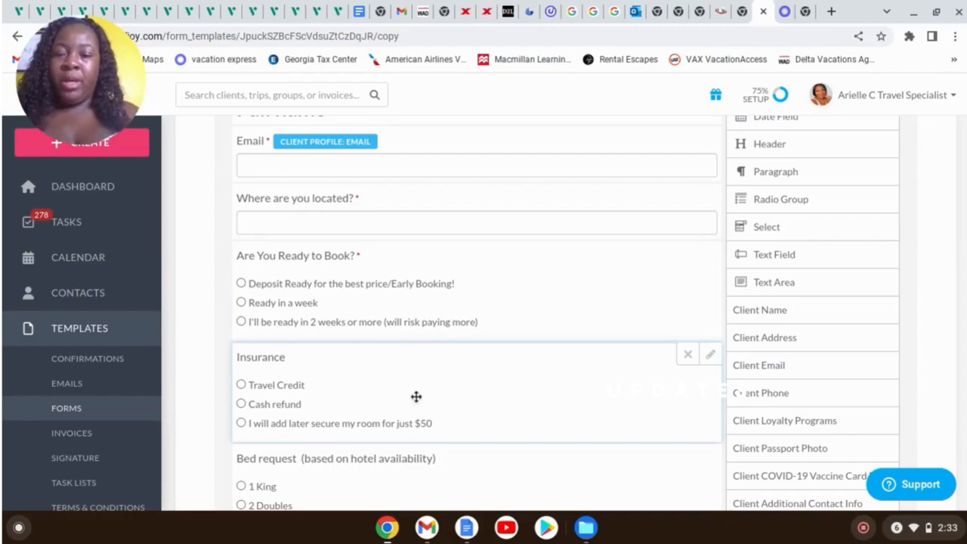
{"action": "scroll", "coordinate": [405, 389], "scroll_direction": "down", "scroll_amount": 2}
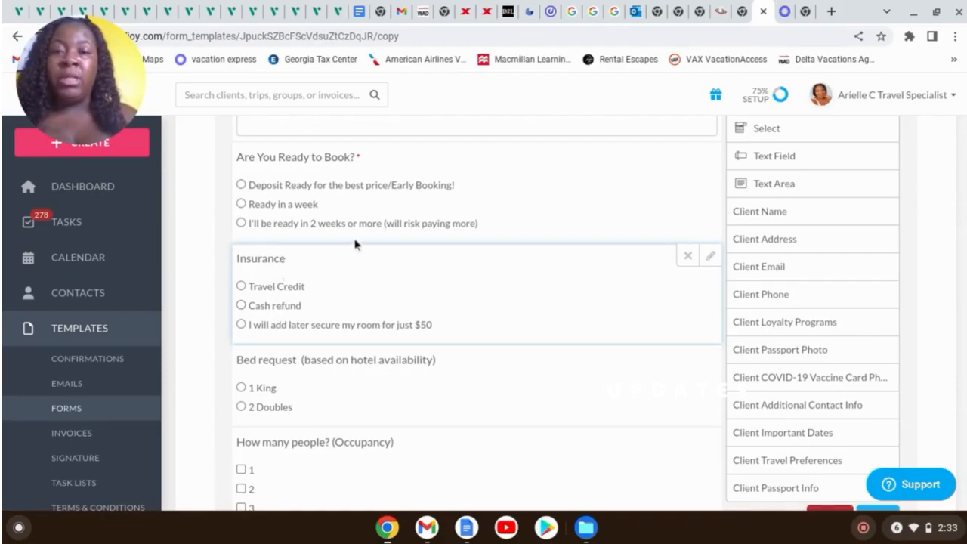
Append '(Cost will be added to the deposit)' to the Insurance label and mark it required
{"action": "left_click", "coordinate": [711, 257]}
{"action": "left_click", "coordinate": [451, 321]}
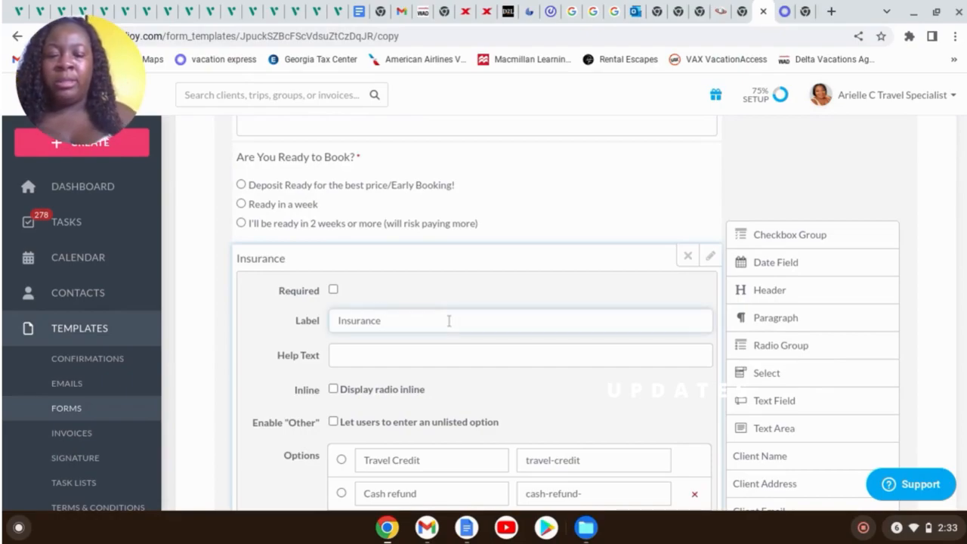
{"action": "type", "text": "(n"}
{"action": "key", "text": "BackSpace"}
{"action": "type", "text": "Cost will be added to the deposit"}
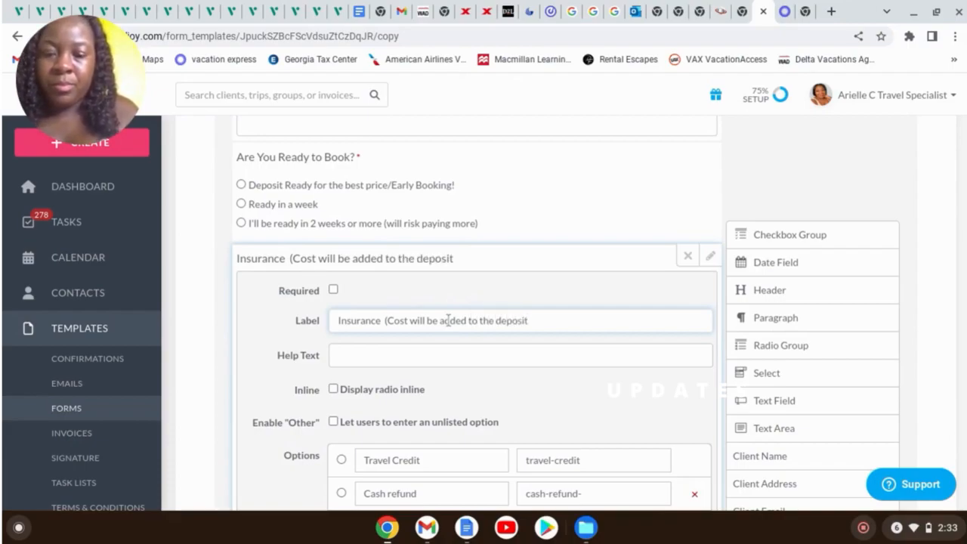
{"action": "type", "text": ")"}
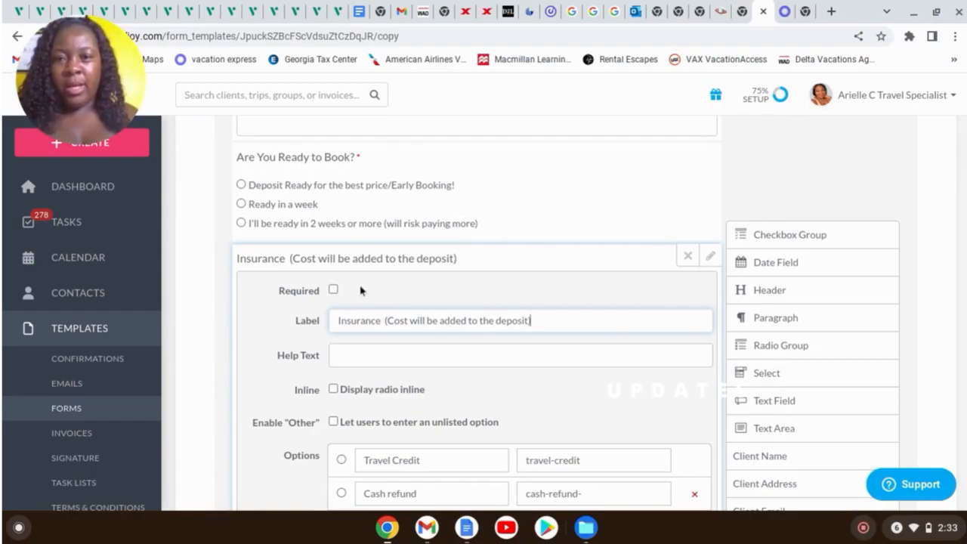
{"action": "left_click", "coordinate": [333, 291]}
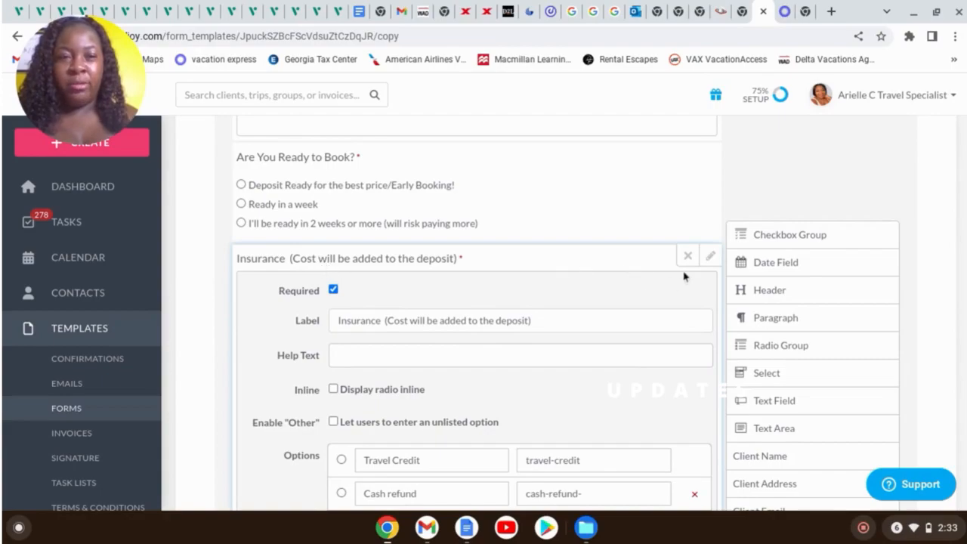
{"action": "left_click", "coordinate": [710, 258]}
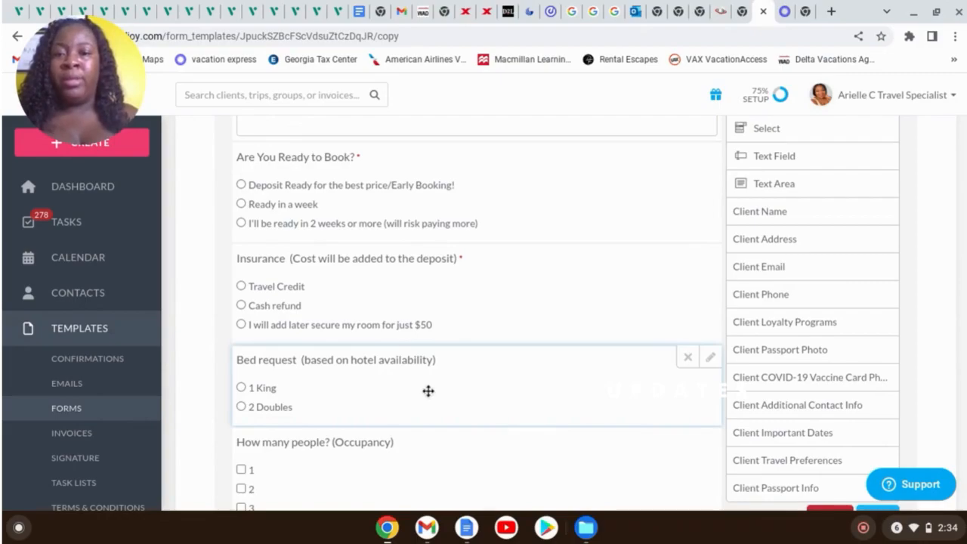
Append 'at the time of check in' to the Bed request question's label
{"action": "scroll", "coordinate": [431, 227], "scroll_direction": "down", "scroll_amount": 2}
{"action": "scroll", "coordinate": [474, 228], "scroll_direction": "down", "scroll_amount": 1}
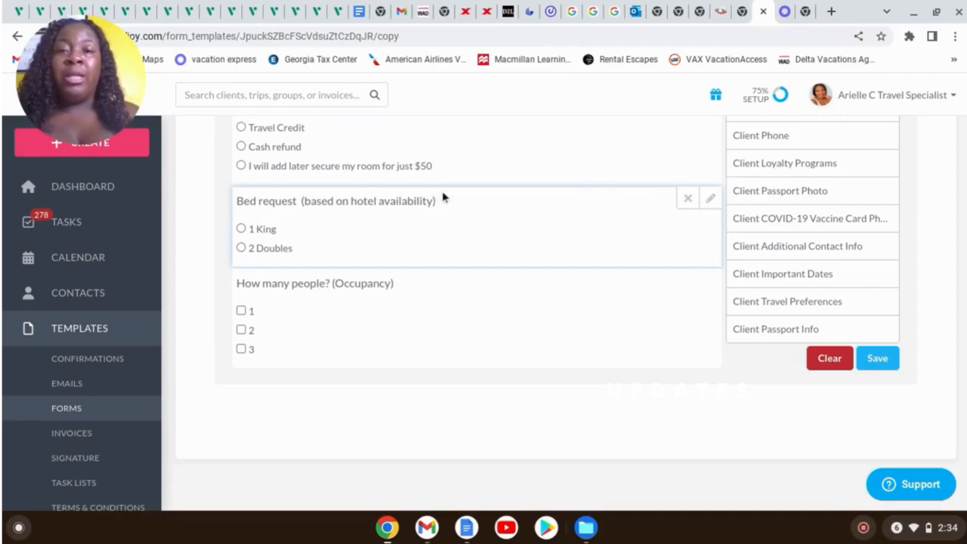
{"action": "left_click", "coordinate": [711, 198]}
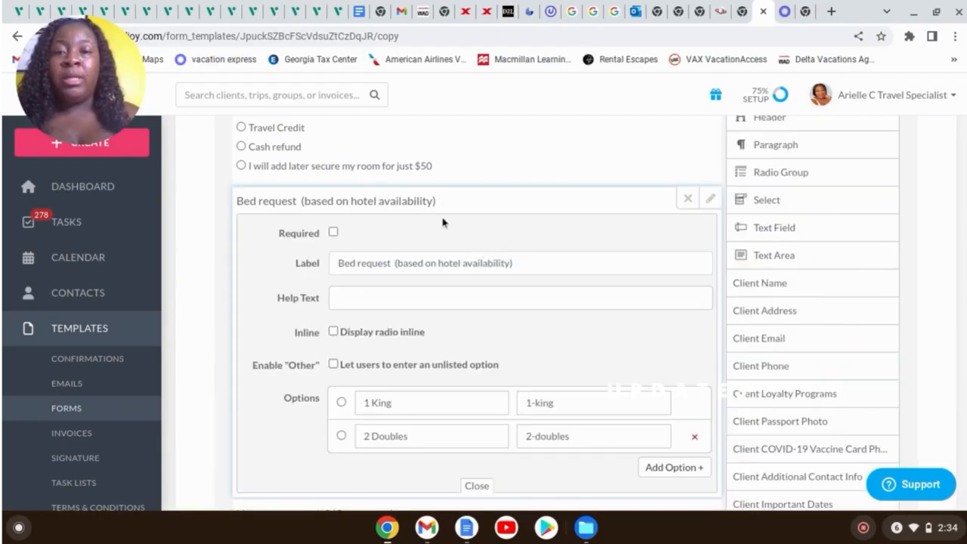
{"action": "left_click", "coordinate": [511, 257]}
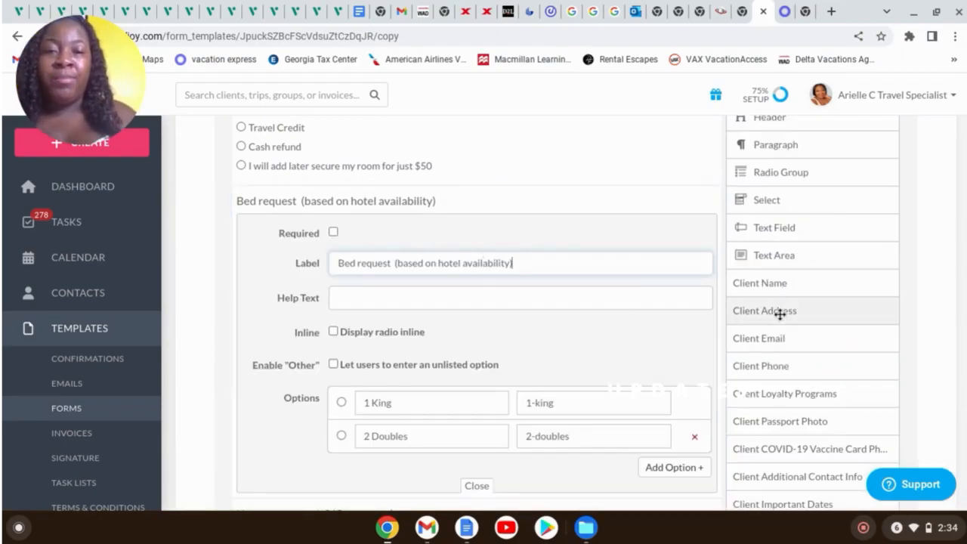
{"action": "type", "text": "at the time of check in"}
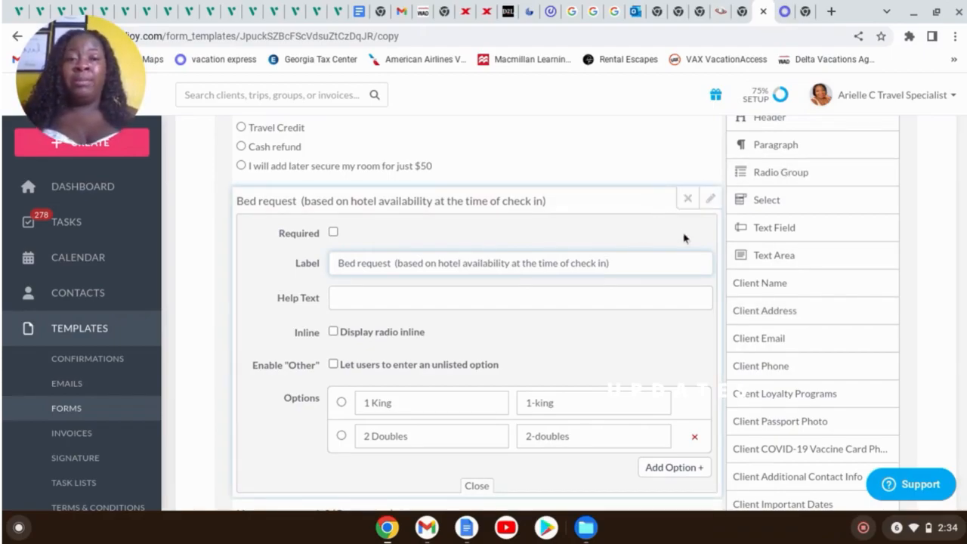
{"action": "left_click", "coordinate": [714, 208]}
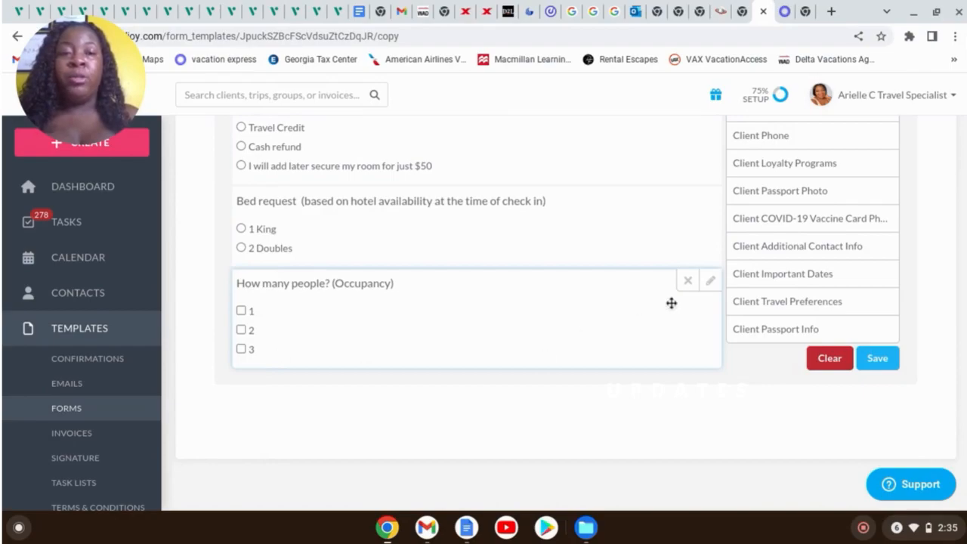
Add a fourth answer option labelled 4 to the Occupancy question
{"action": "left_click", "coordinate": [710, 281]}
{"action": "scroll", "coordinate": [514, 401], "scroll_direction": "down", "scroll_amount": 3}
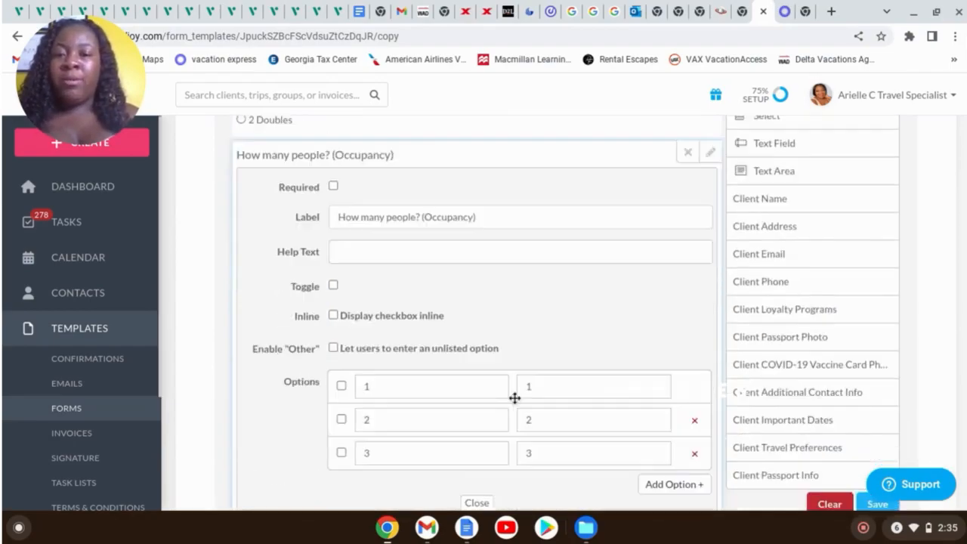
{"action": "left_click", "coordinate": [681, 417]}
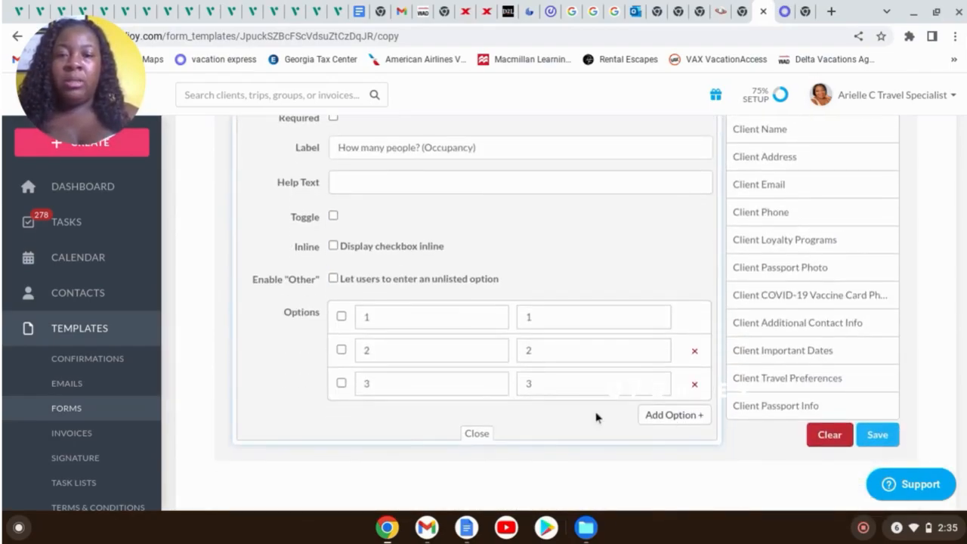
{"action": "left_click", "coordinate": [428, 420]}
{"action": "type", "text": "4"}
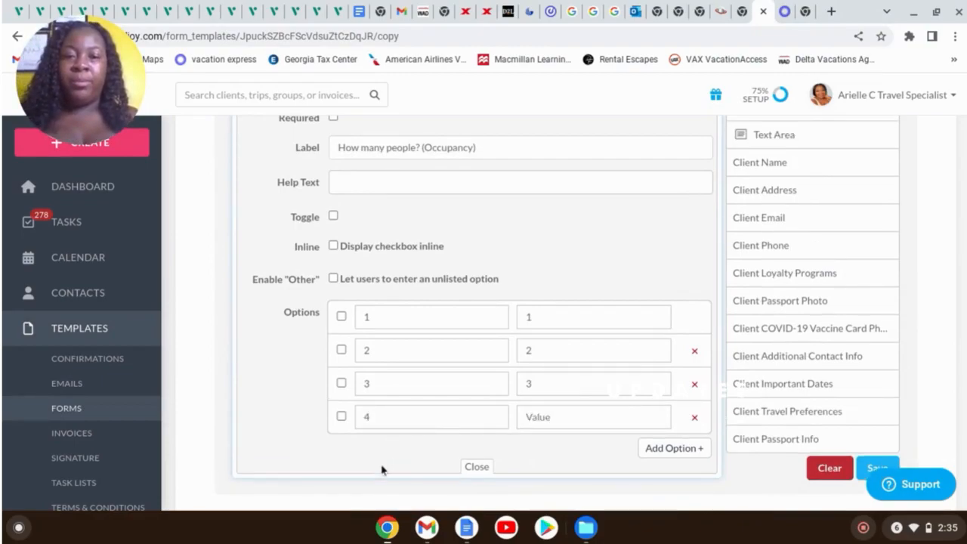
Mark the Occupancy question as required and close its settings
{"action": "scroll", "coordinate": [627, 256], "scroll_direction": "up", "scroll_amount": 3}
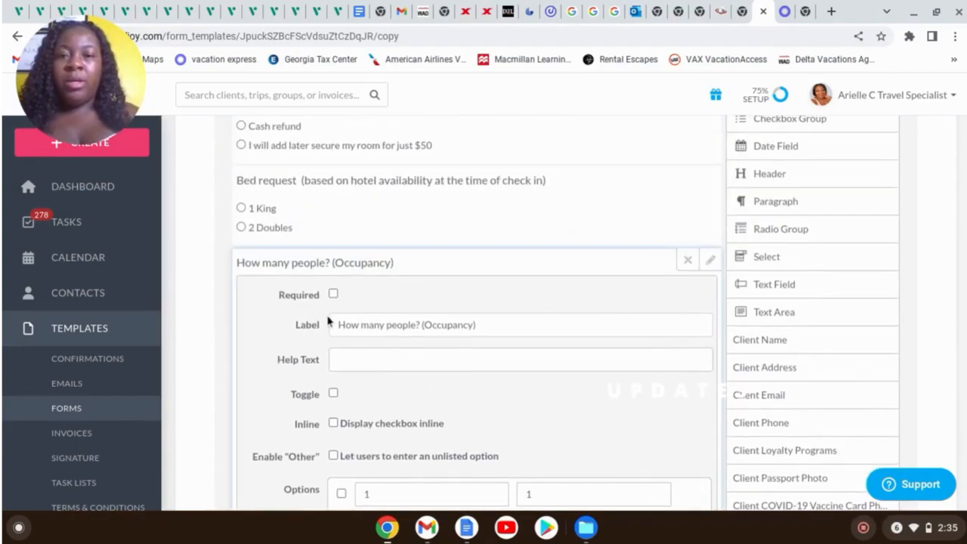
{"action": "left_click", "coordinate": [334, 295]}
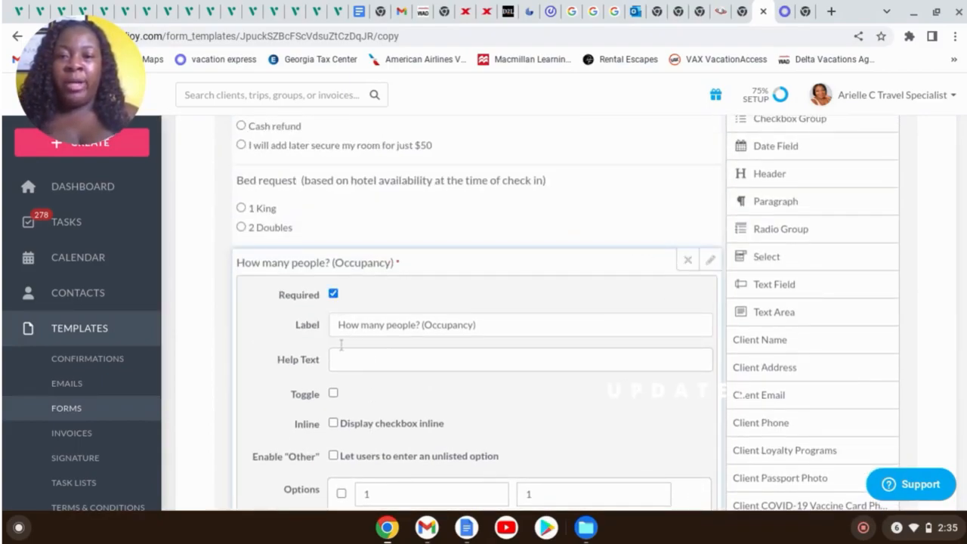
{"action": "left_click", "coordinate": [710, 260]}
{"action": "scroll", "coordinate": [544, 295], "scroll_direction": "up", "scroll_amount": 3}
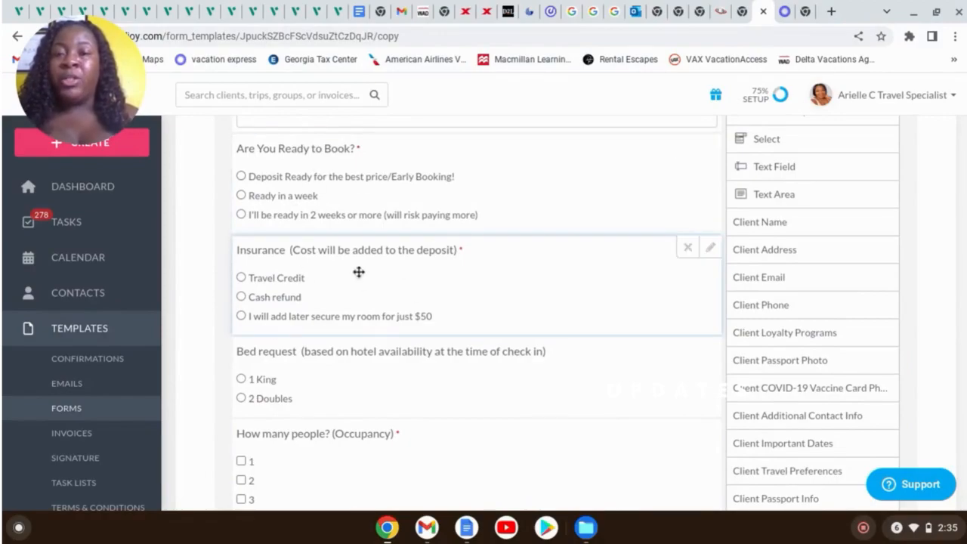
{"action": "scroll", "coordinate": [353, 266], "scroll_direction": "up", "scroll_amount": 1}
{"action": "scroll", "coordinate": [352, 266], "scroll_direction": "up", "scroll_amount": 2}
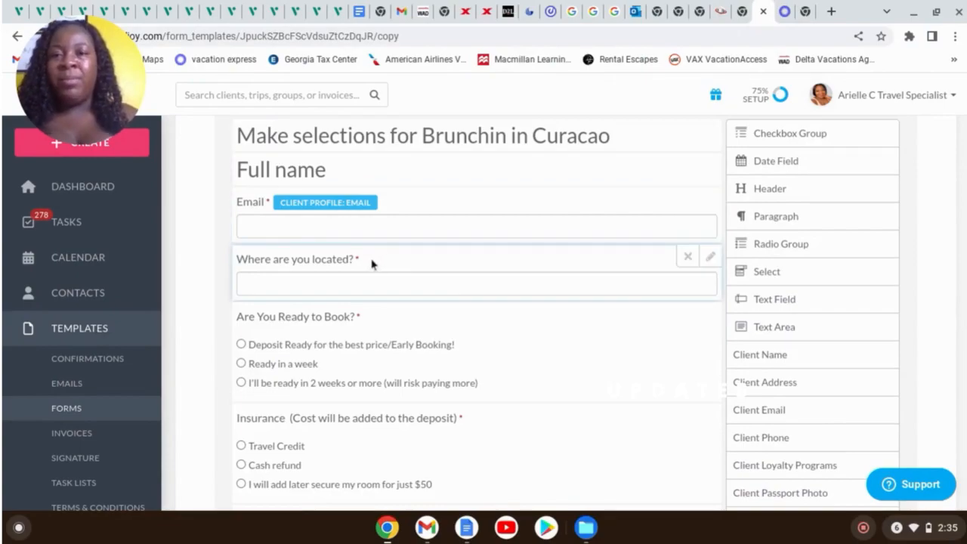
{"action": "scroll", "coordinate": [514, 323], "scroll_direction": "up", "scroll_amount": 3}
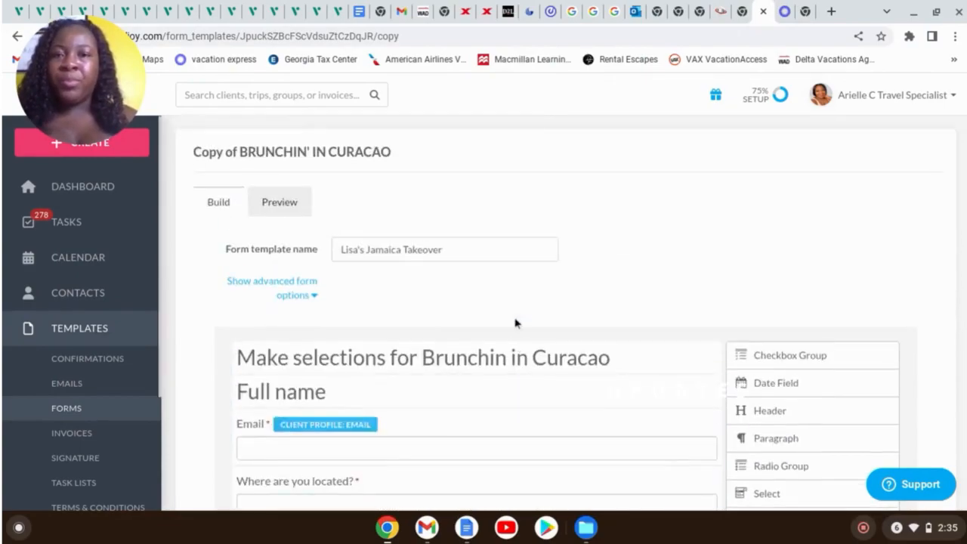
{"action": "scroll", "coordinate": [518, 328], "scroll_direction": "down", "scroll_amount": 5}
{"action": "scroll", "coordinate": [540, 349], "scroll_direction": "down", "scroll_amount": 3}
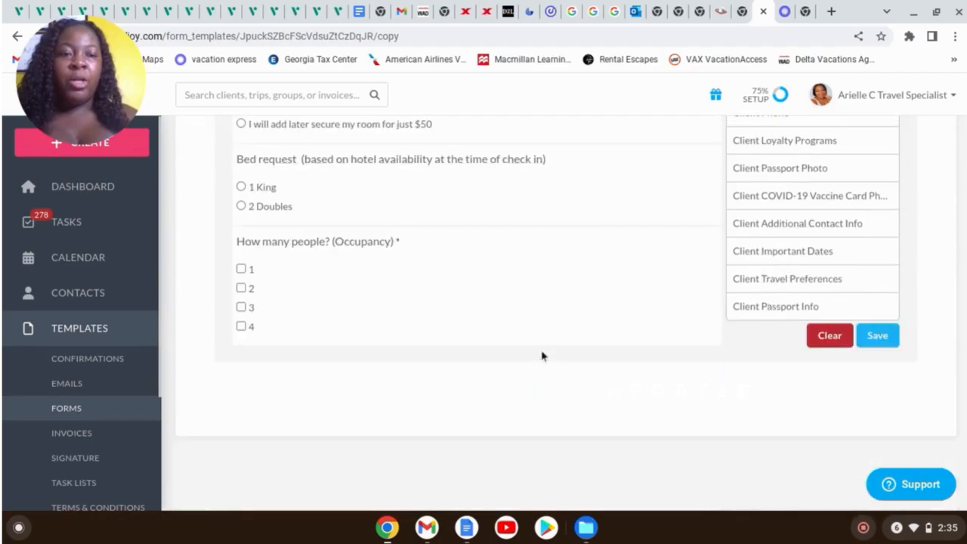
Save the template and confirm Lisa's Jamaica Takeover appears in the Form Templates list
{"action": "left_click", "coordinate": [876, 336]}
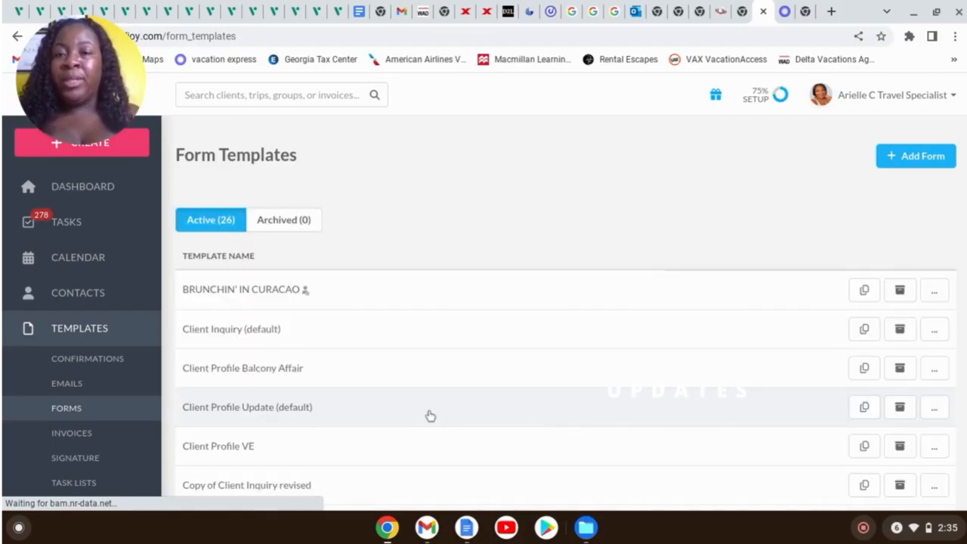
{"action": "scroll", "coordinate": [514, 369], "scroll_direction": "down", "scroll_amount": 3}
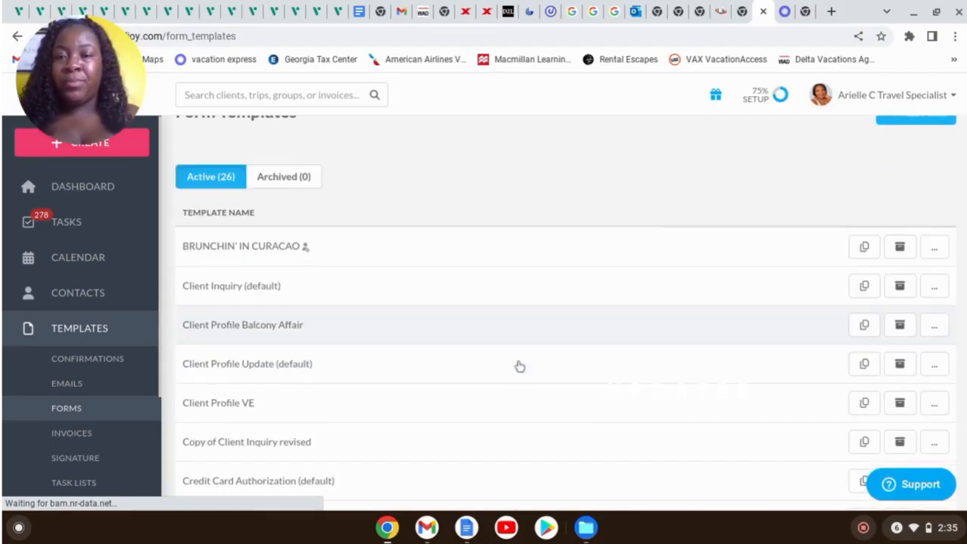
{"action": "scroll", "coordinate": [519, 367], "scroll_direction": "down", "scroll_amount": 10}
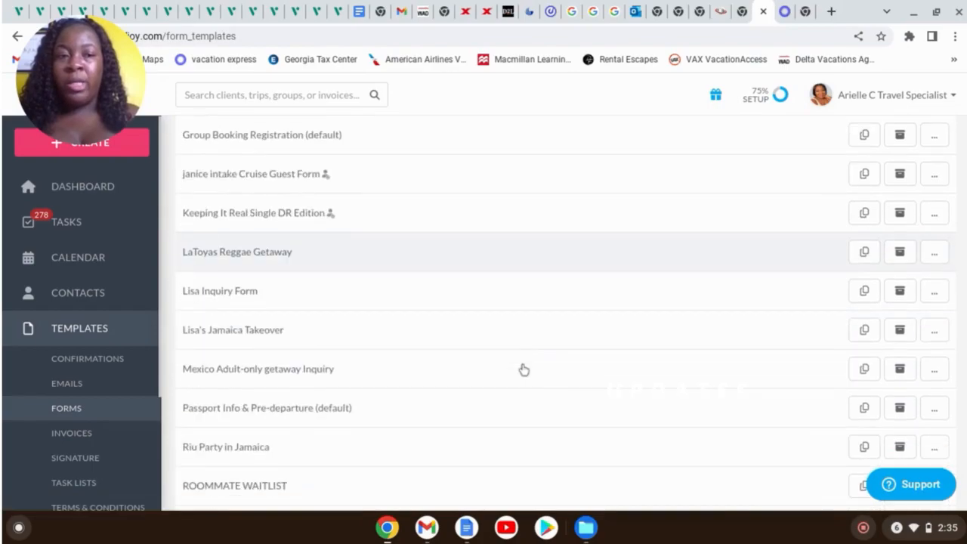
{"action": "scroll", "coordinate": [521, 369], "scroll_direction": "down", "scroll_amount": 3}
{"action": "scroll", "coordinate": [520, 369], "scroll_direction": "up", "scroll_amount": 10}
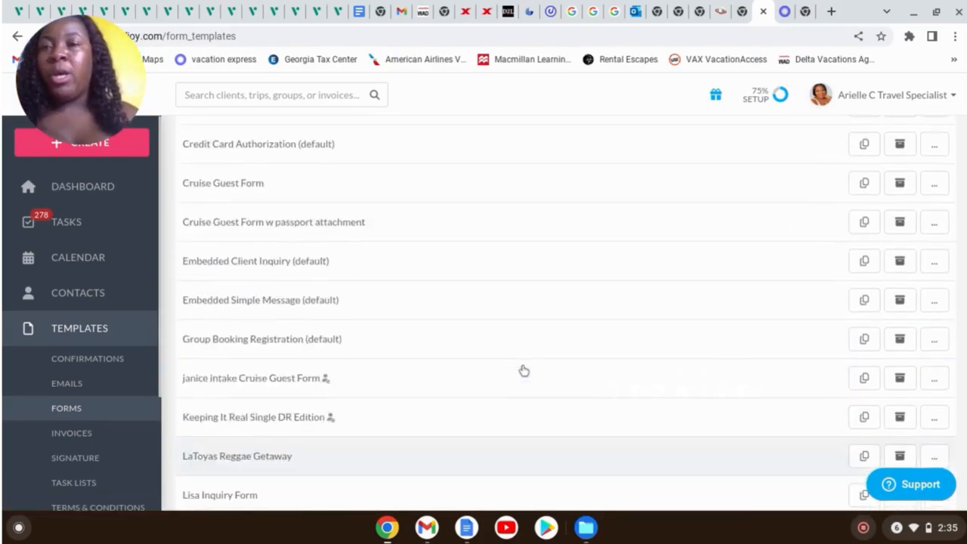
Start a new trip with an existing client selected as primary traveler
{"action": "left_click", "coordinate": [128, 143]}
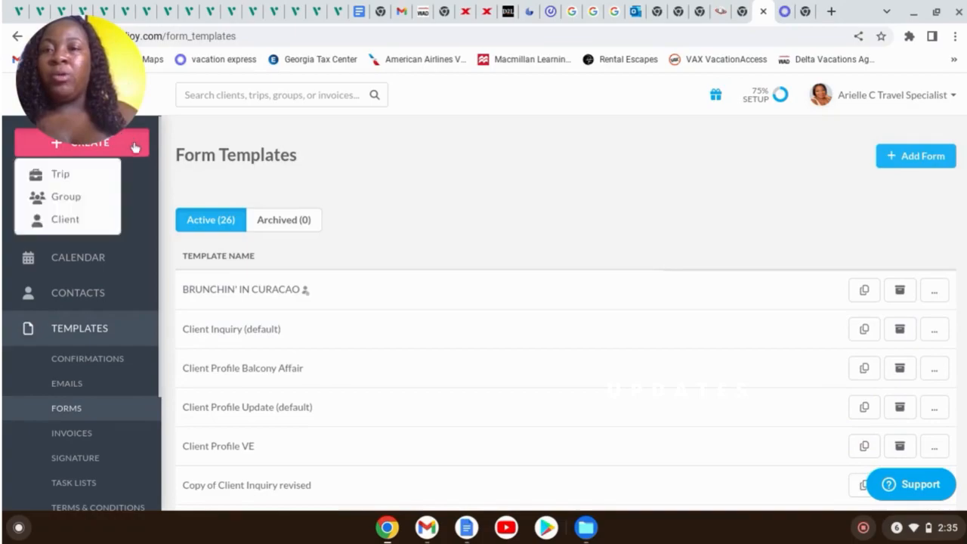
{"action": "left_click", "coordinate": [74, 177]}
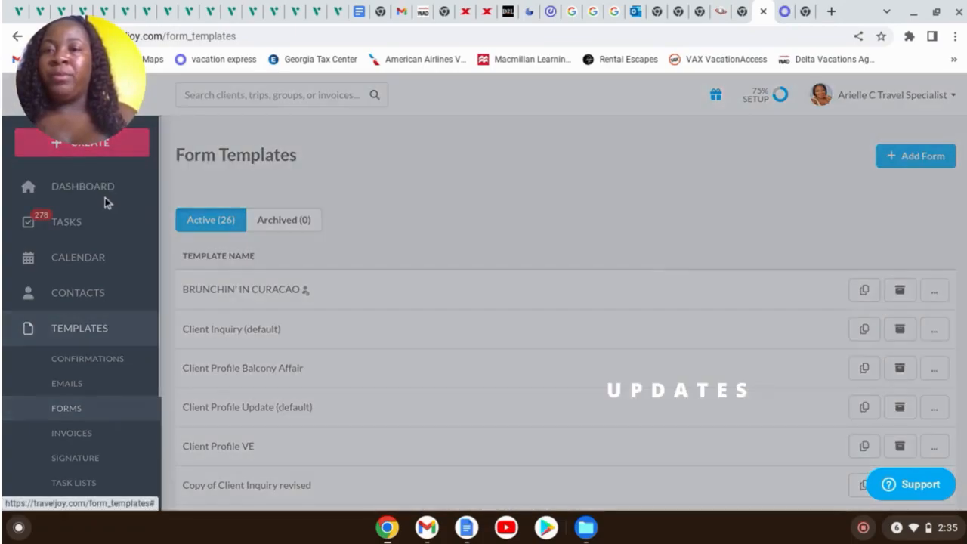
{"action": "scroll", "coordinate": [608, 318], "scroll_direction": "down", "scroll_amount": 2}
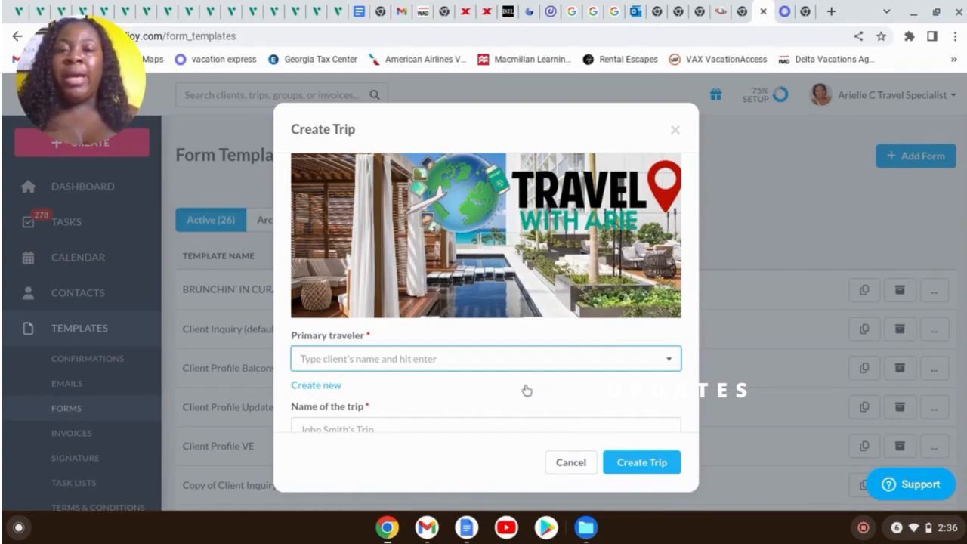
{"action": "left_click", "coordinate": [334, 387]}
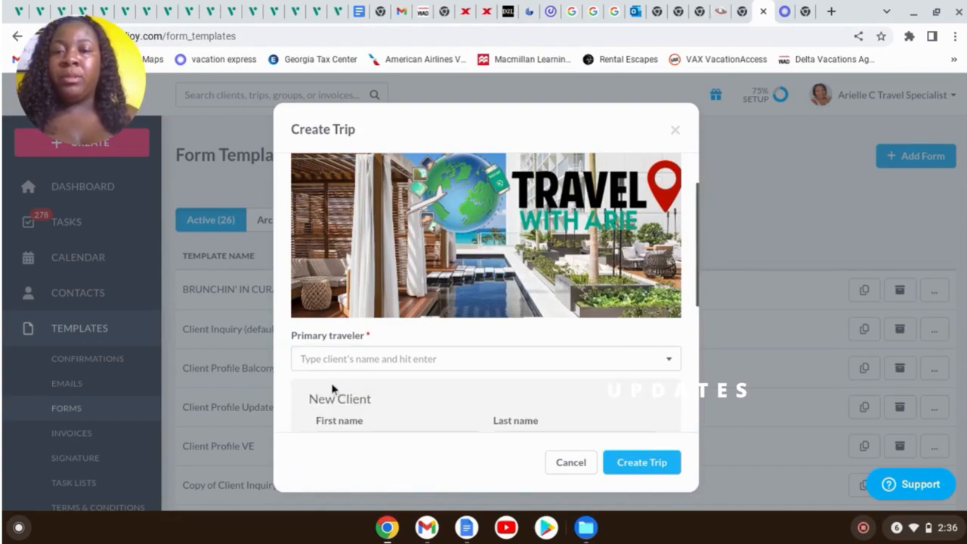
{"action": "scroll", "coordinate": [509, 304], "scroll_direction": "down", "scroll_amount": 3}
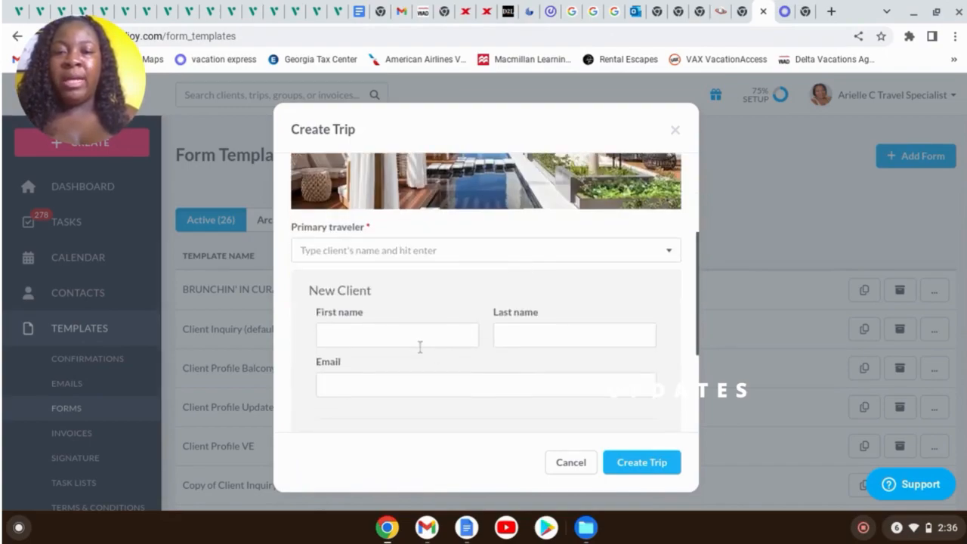
{"action": "left_click", "coordinate": [410, 344]}
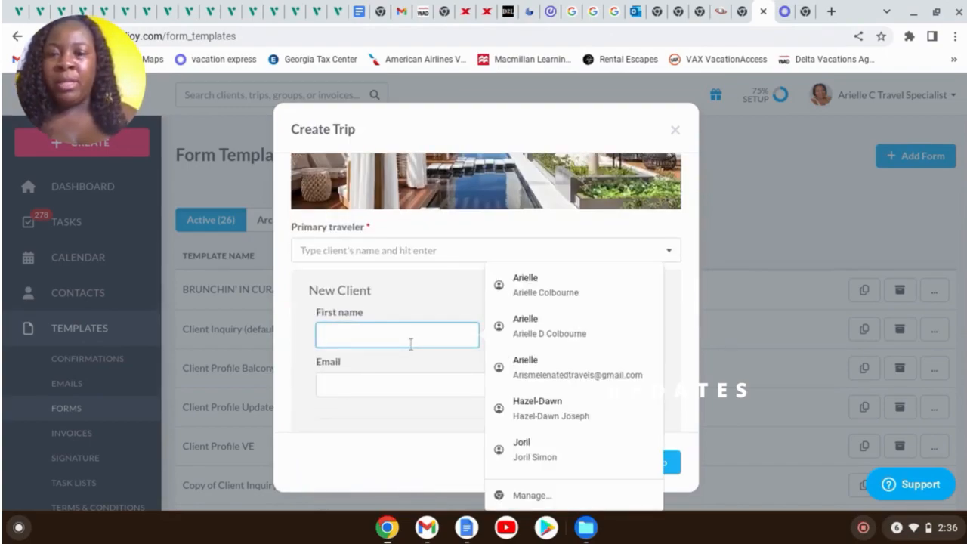
{"action": "left_click", "coordinate": [655, 229]}
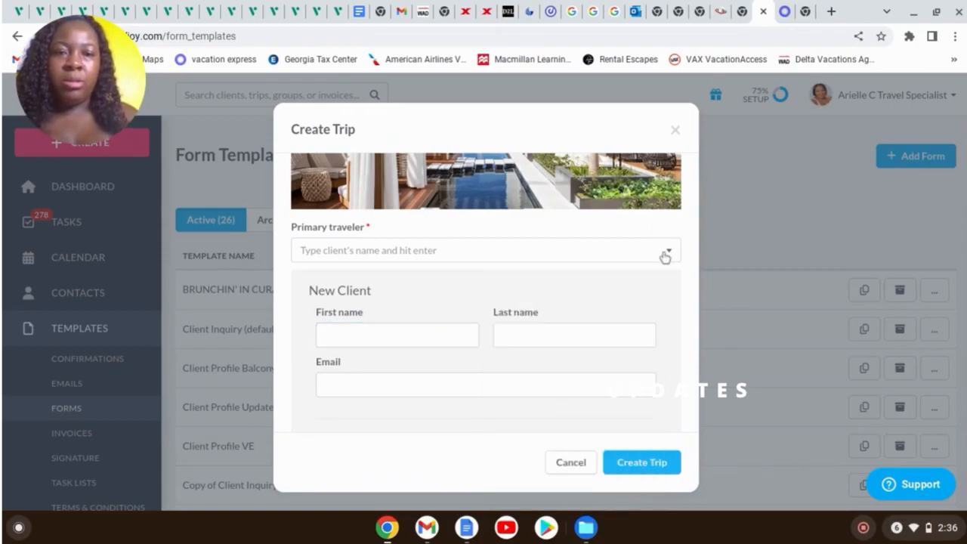
{"action": "left_click", "coordinate": [660, 253]}
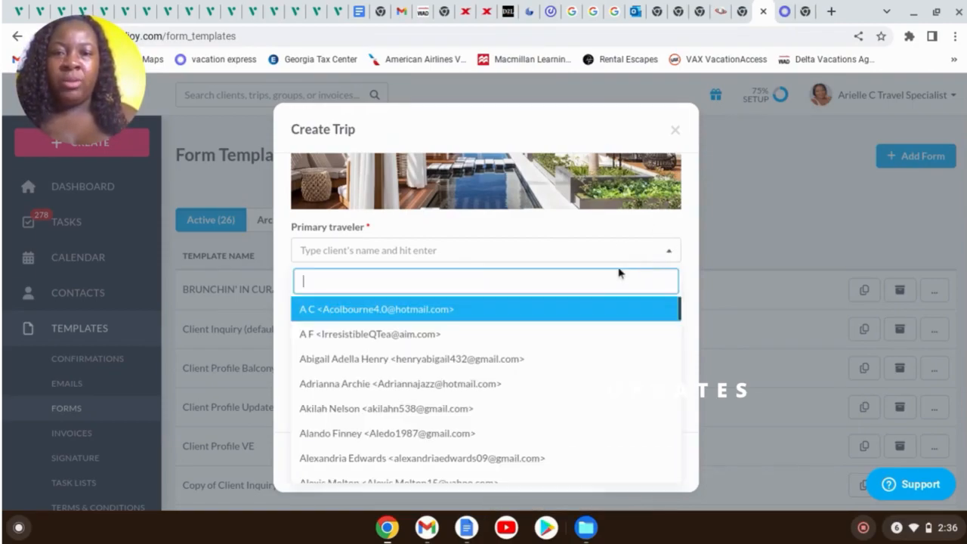
{"action": "left_click", "coordinate": [444, 310]}
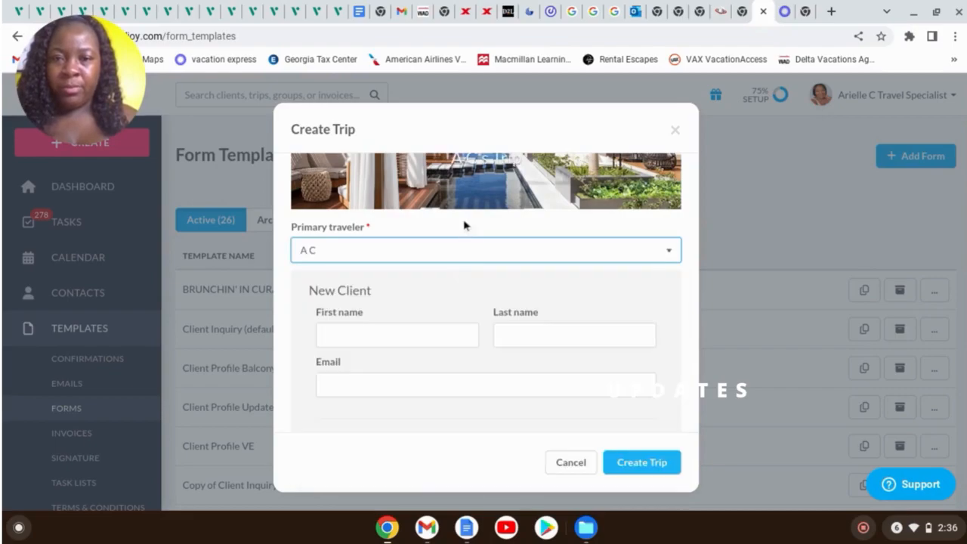
{"action": "left_click", "coordinate": [382, 334]}
{"action": "left_click", "coordinate": [690, 237]}
{"action": "scroll", "coordinate": [660, 300], "scroll_direction": "down", "scroll_amount": 3}
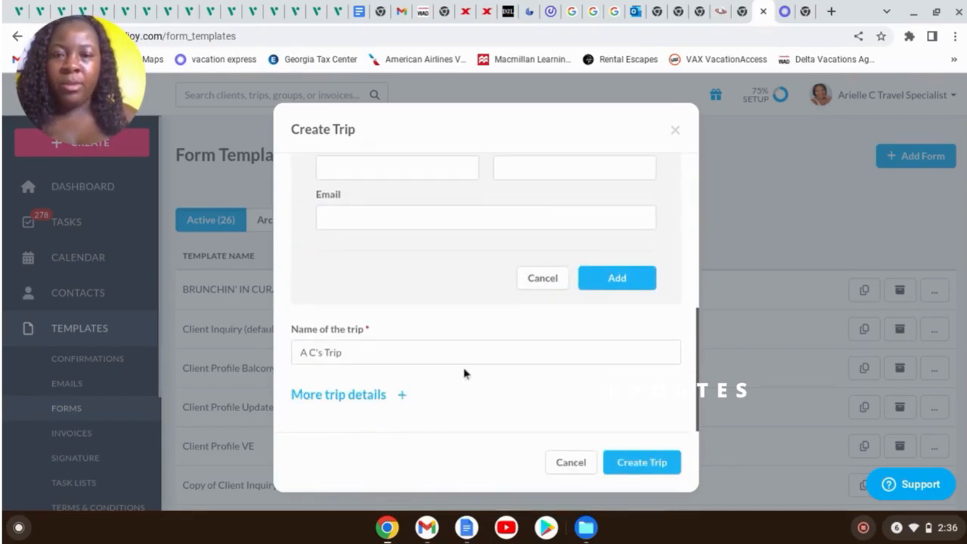
Name the trip 'Lisa's Jamaica Takeover' and create it
{"action": "left_click", "coordinate": [420, 358]}
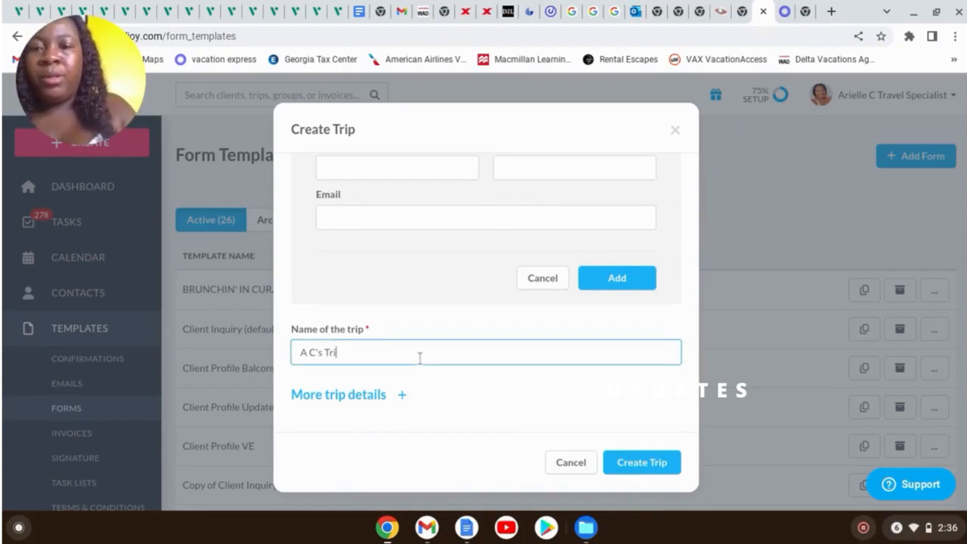
{"action": "key", "text": "BackSpace"}
{"action": "key", "text": "BackSpace"}
{"action": "key", "text": "BackSpace"}
{"action": "type", "text": "Lis"}
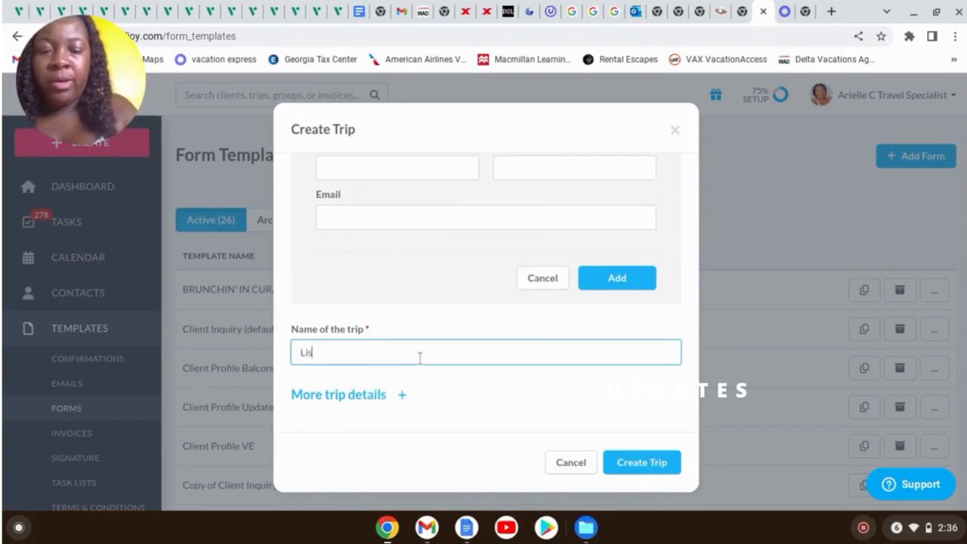
{"action": "type", "text": "a's jamaica takeover"}
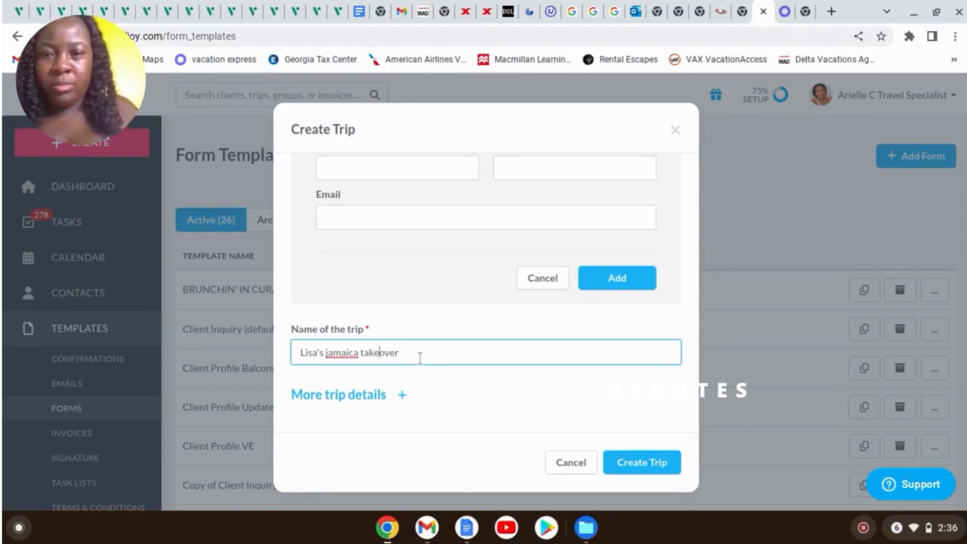
{"action": "key", "text": "BackSpace"}
{"action": "type", "text": "T"}
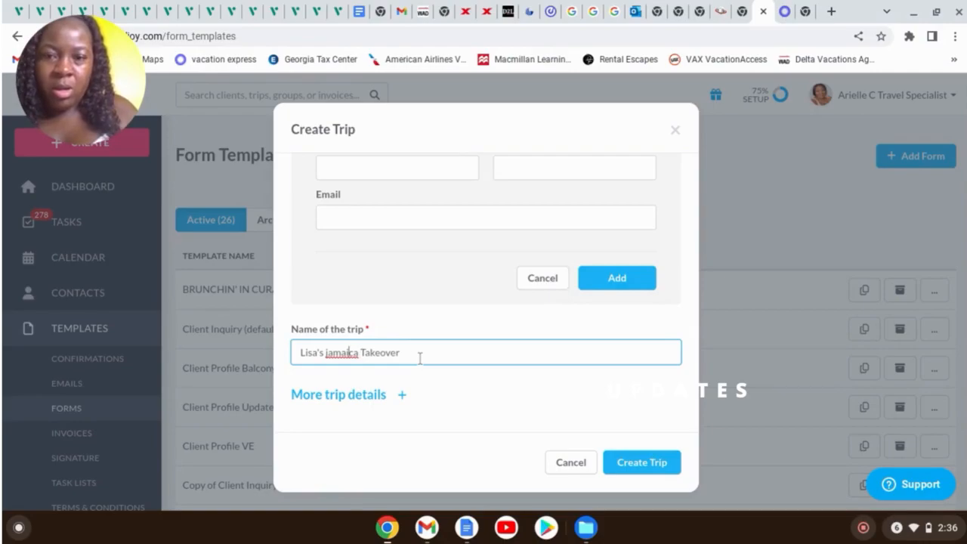
{"action": "key", "text": "BackSpace"}
{"action": "type", "text": "J"}
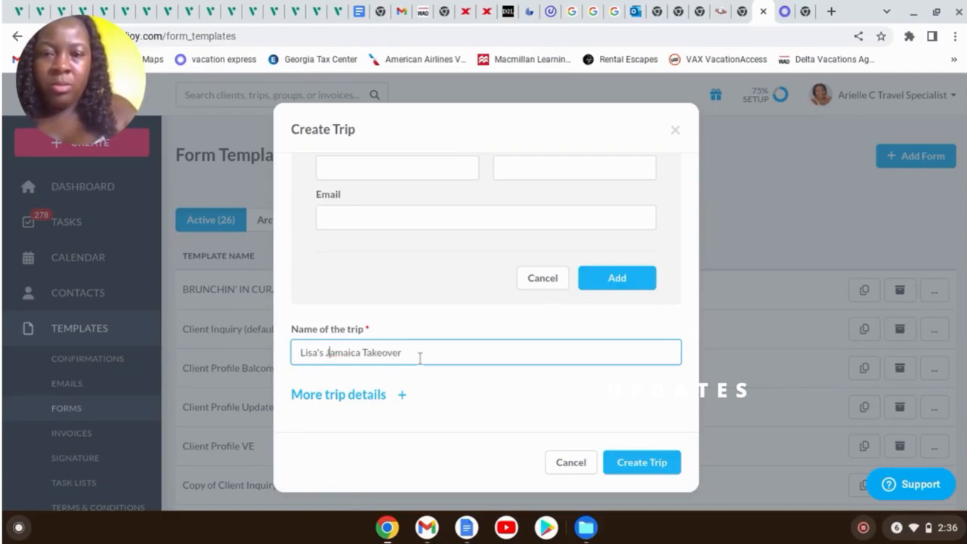
{"action": "left_click", "coordinate": [636, 462]}
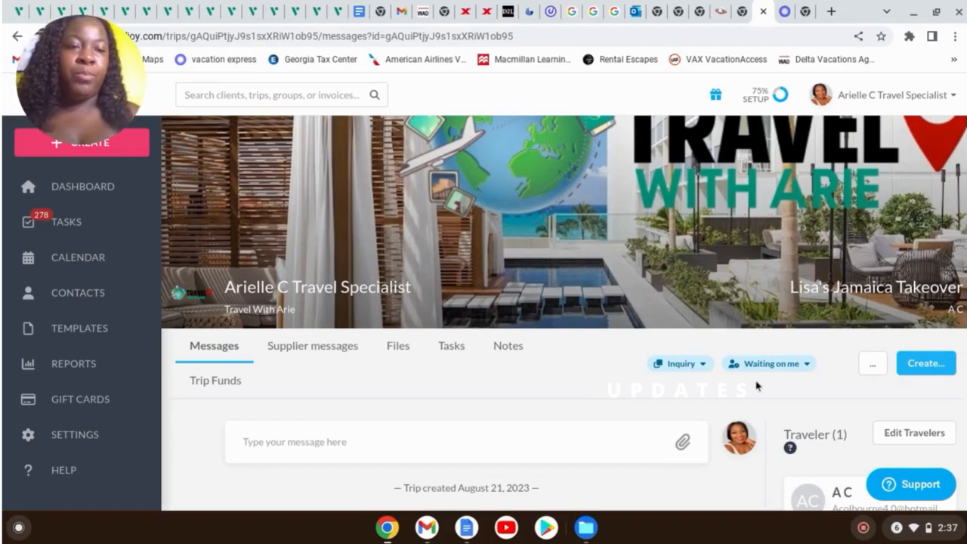
Create a Smart proposal from the trip page's Create menu
{"action": "left_click", "coordinate": [924, 363]}
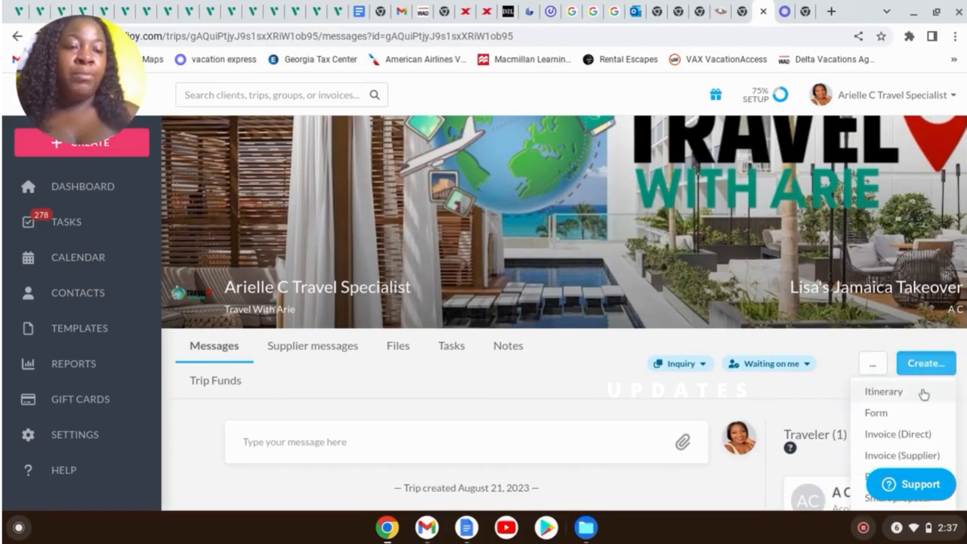
{"action": "scroll", "coordinate": [924, 389], "scroll_direction": "down", "scroll_amount": 3}
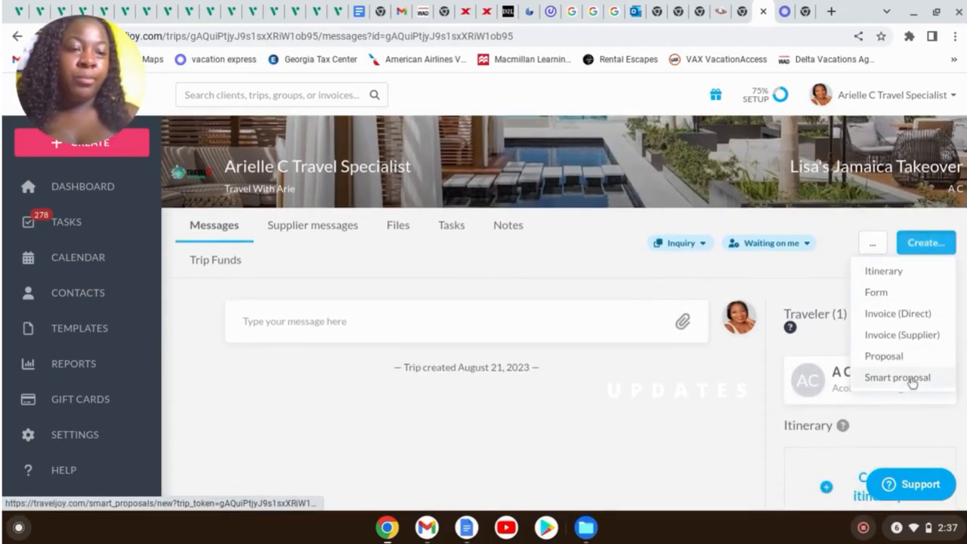
{"action": "left_click", "coordinate": [912, 379]}
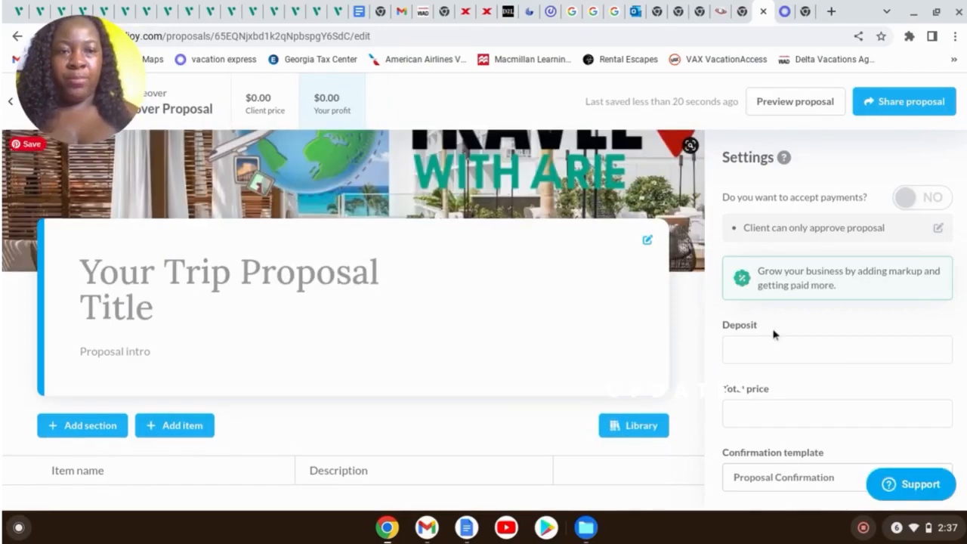
Set the proposal deposit to $50.00 and open the title card for editing
{"action": "left_click", "coordinate": [773, 353]}
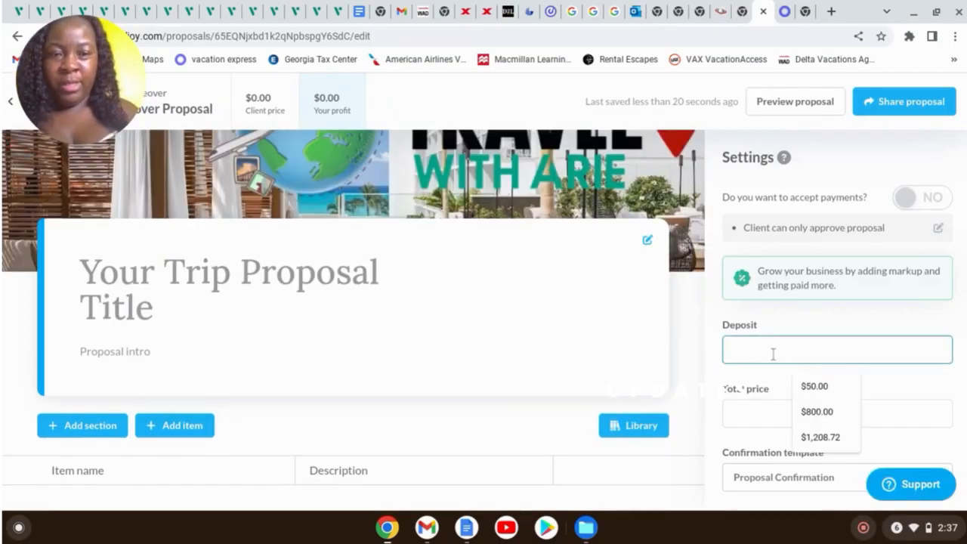
{"action": "left_click", "coordinate": [815, 386]}
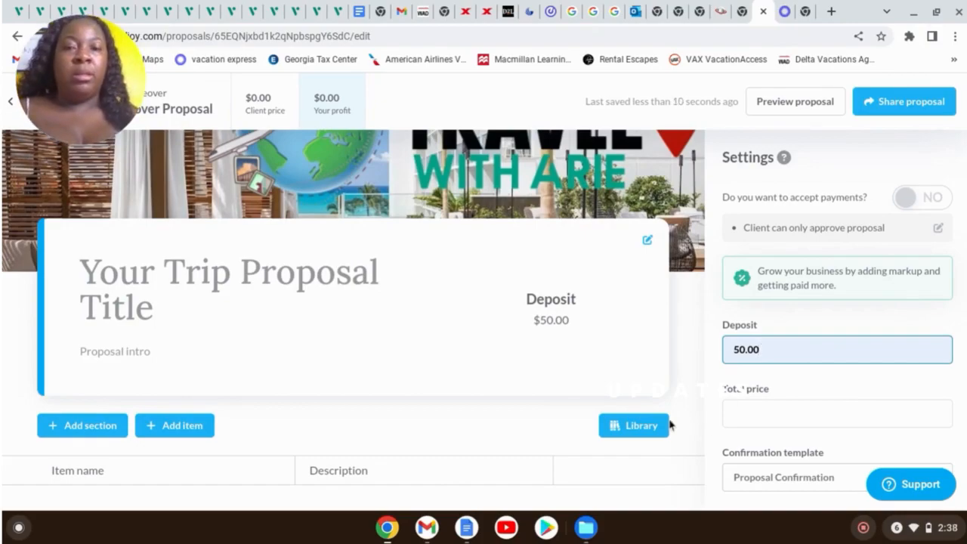
{"action": "left_click", "coordinate": [261, 266]}
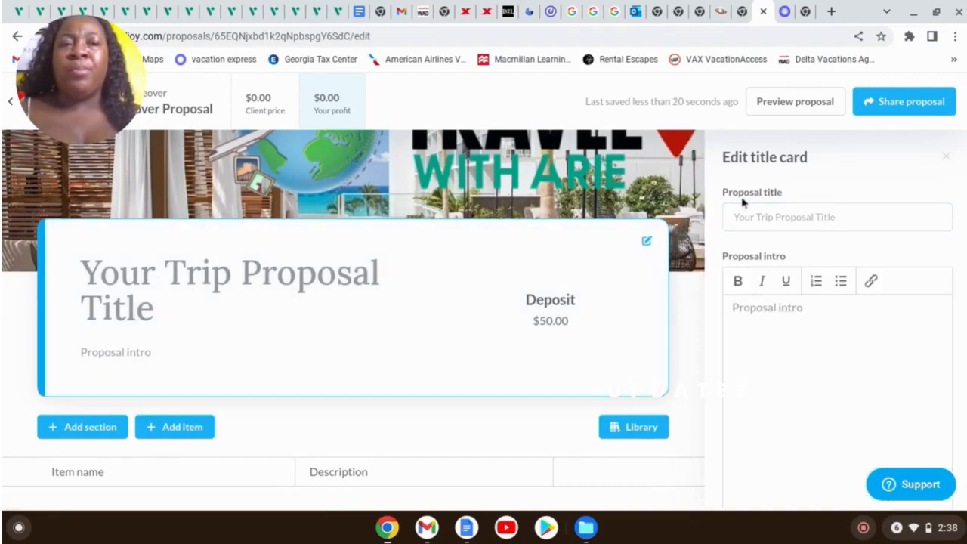
Title the proposal 'Lisa's Jamaica Takeover!!' with intro 'Come join Lisa as she celebrates her new promotion!'
{"action": "left_click", "coordinate": [756, 212]}
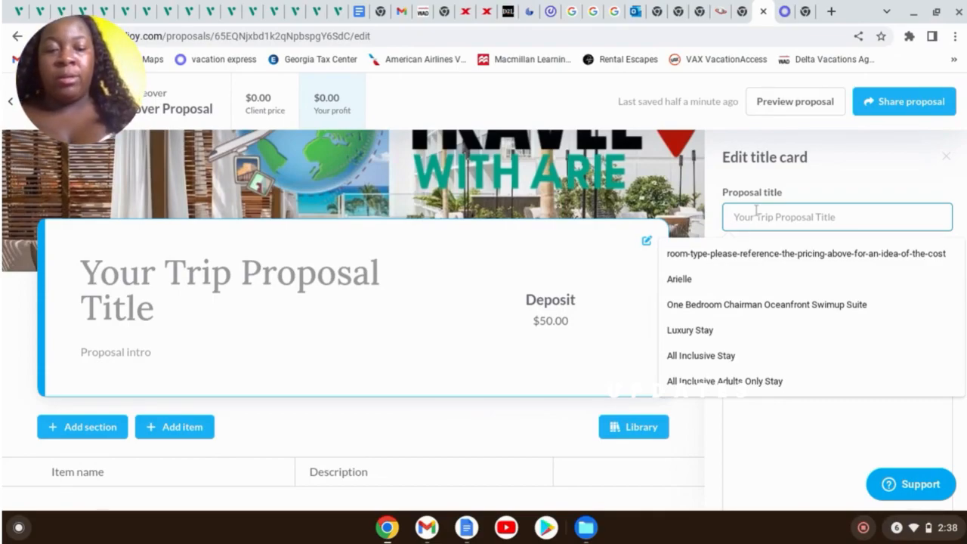
{"action": "type", "text": "Lisa's Jamaica"}
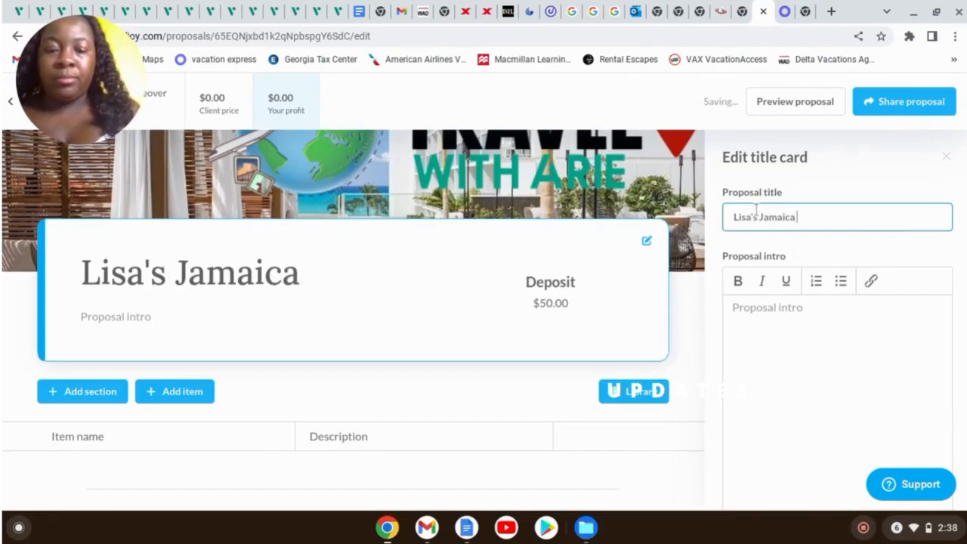
{"action": "type", "text": " Takeover!!"}
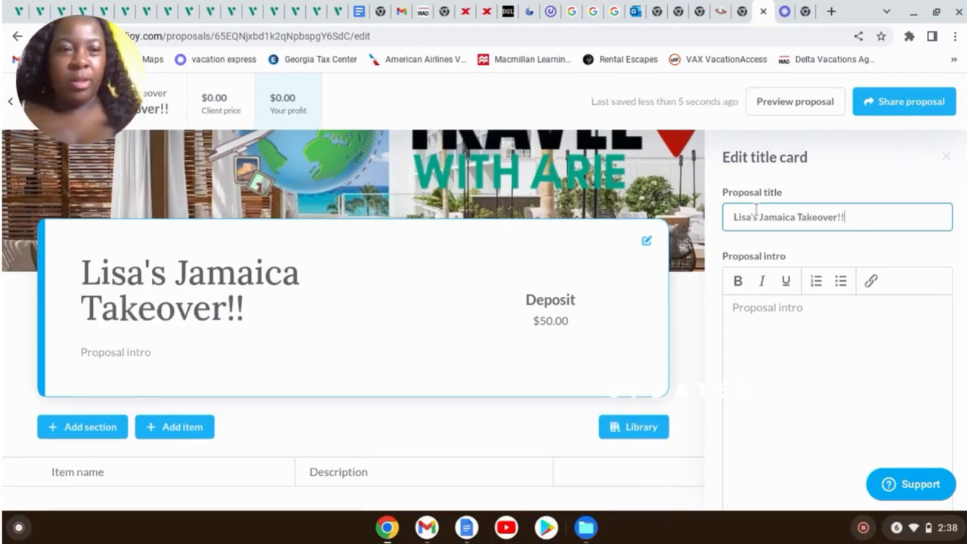
{"action": "left_click", "coordinate": [807, 322]}
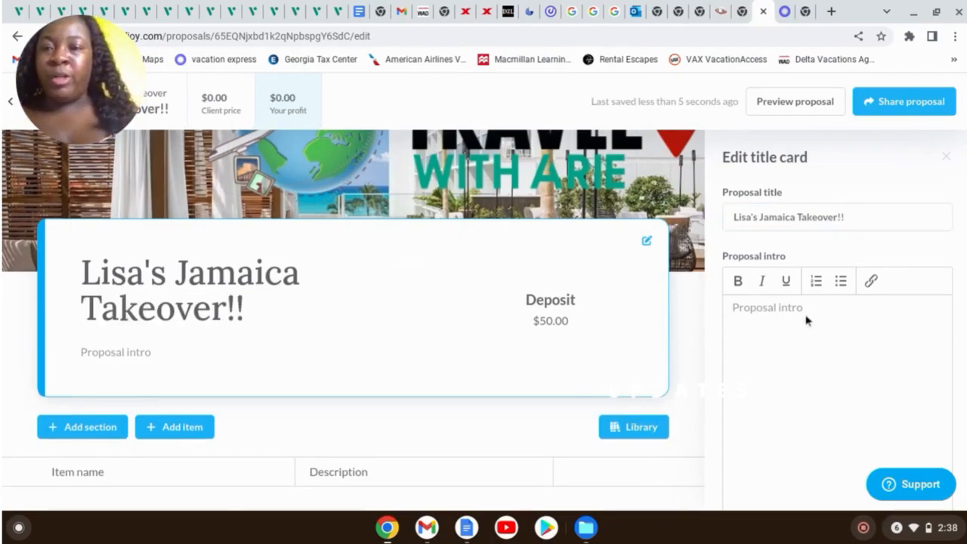
{"action": "type", "text": "Come join"}
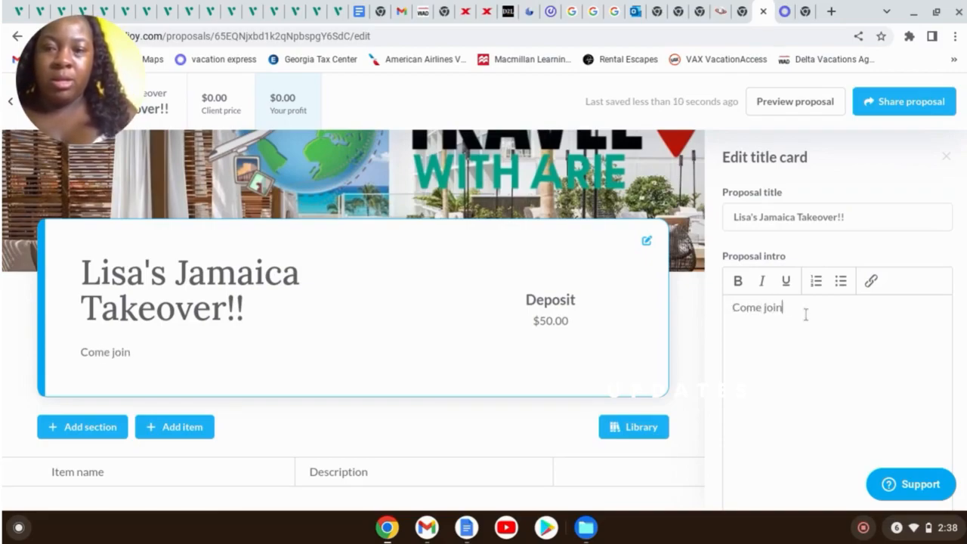
{"action": "type", "text": " Lisa"}
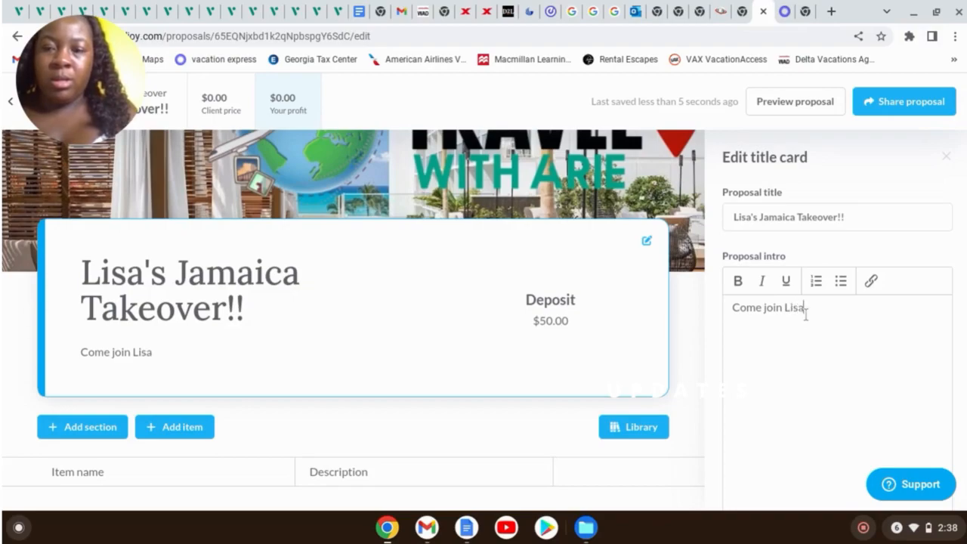
{"action": "type", "text": " as s"}
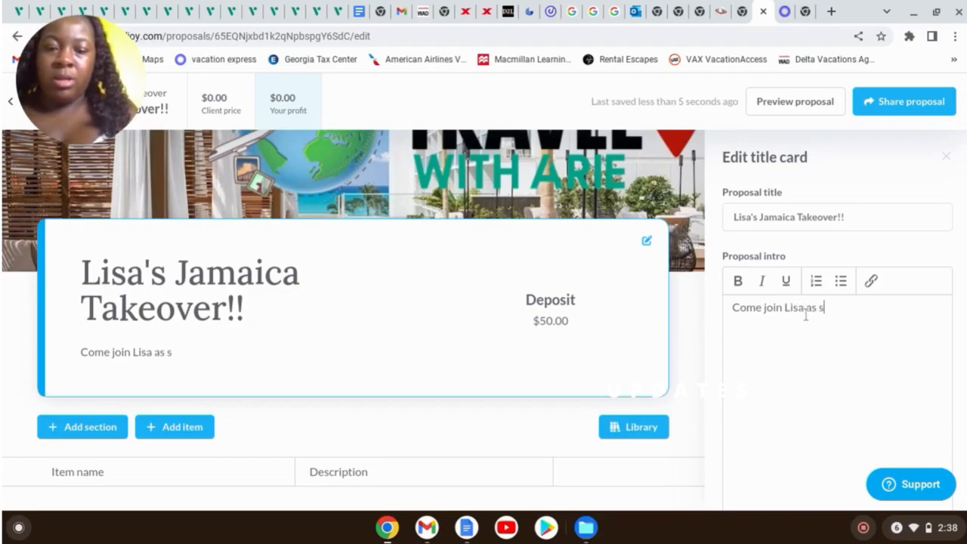
{"action": "type", "text": "he cele"}
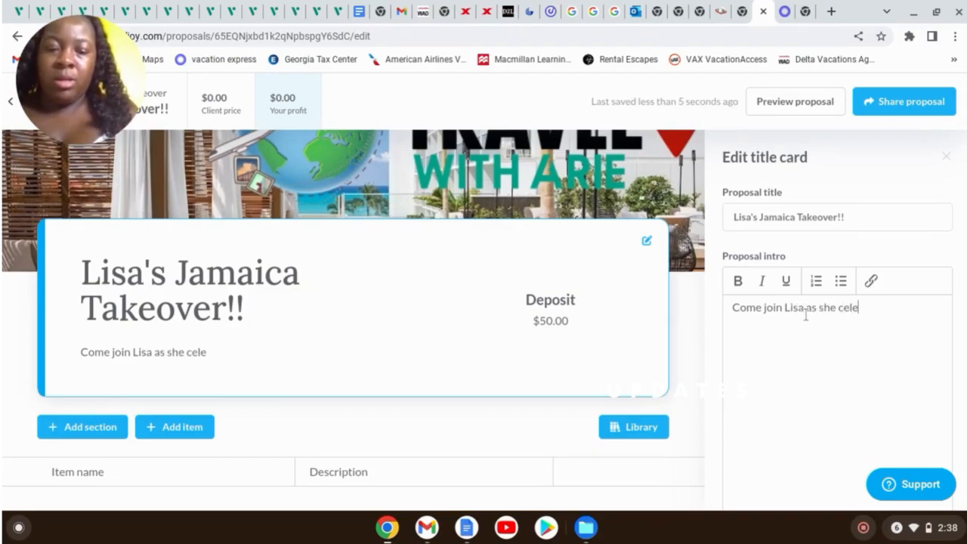
{"action": "type", "text": "brate"}
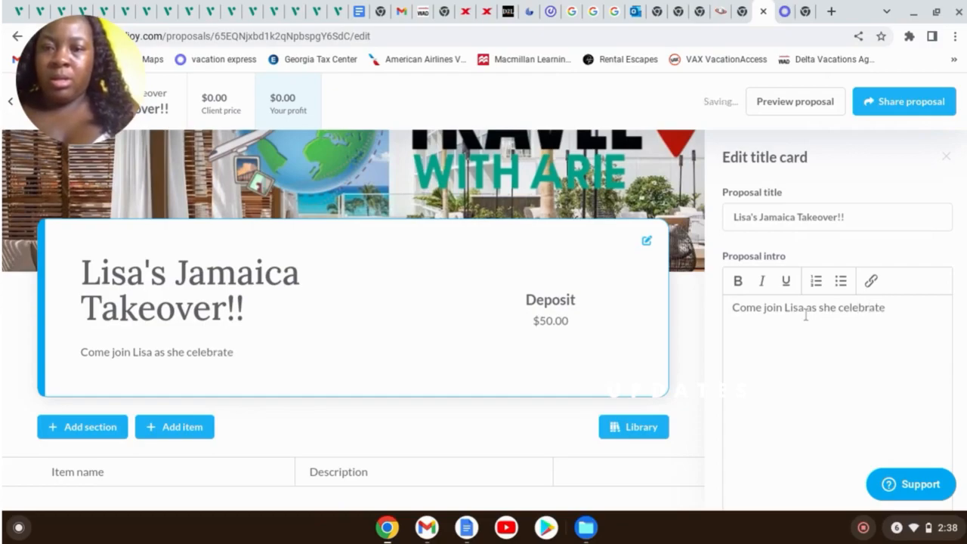
{"action": "type", "text": "s"}
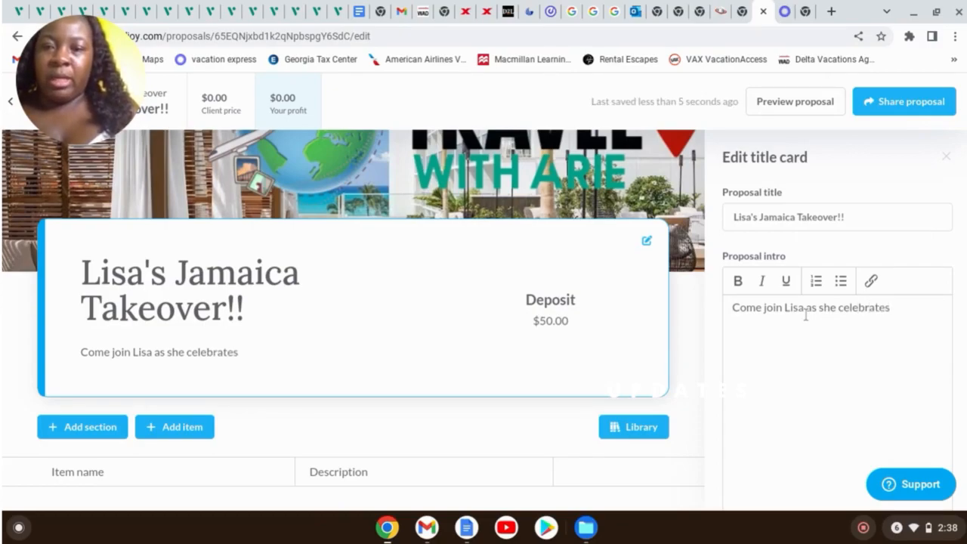
{"action": "type", "text": " her "}
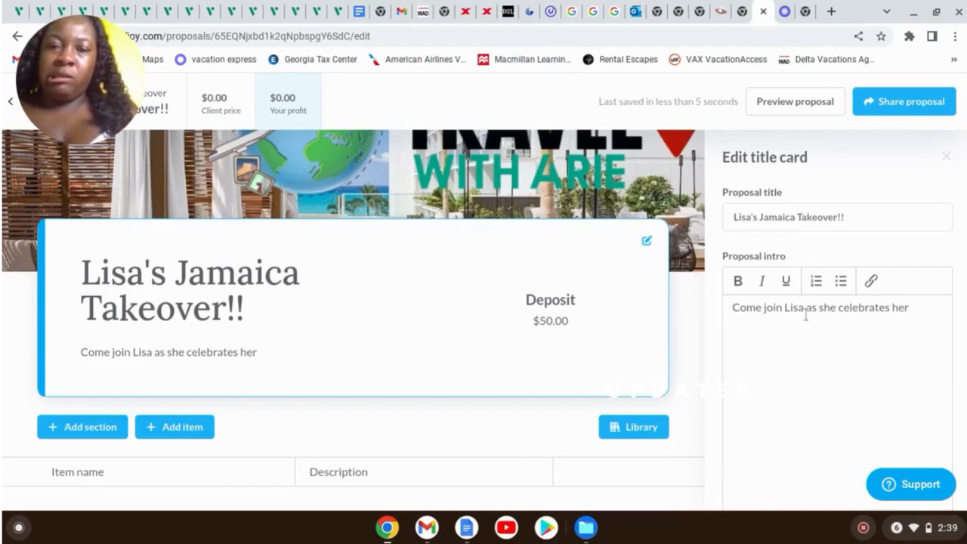
{"action": "type", "text": "new"}
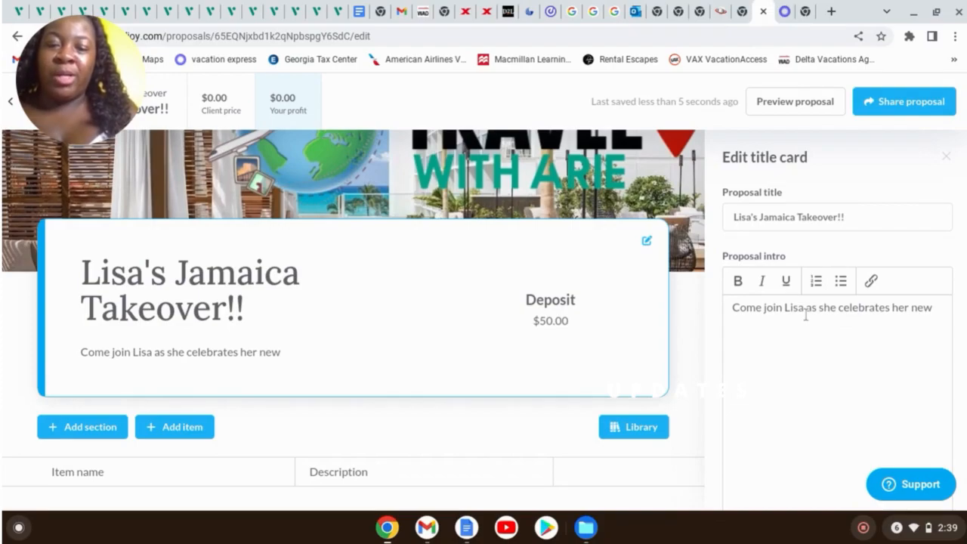
{"action": "type", "text": " P"}
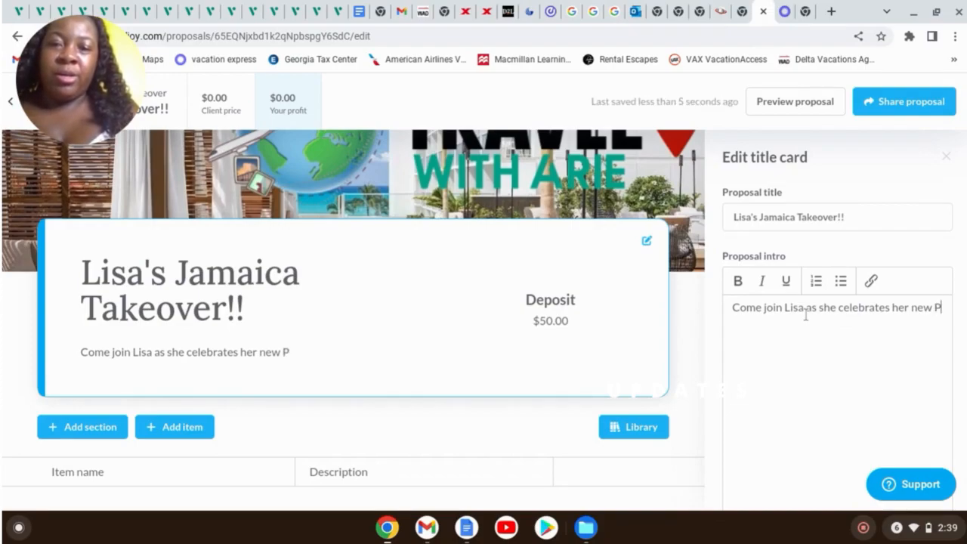
{"action": "key", "text": "BackSpace"}
{"action": "type", "text": "promot"}
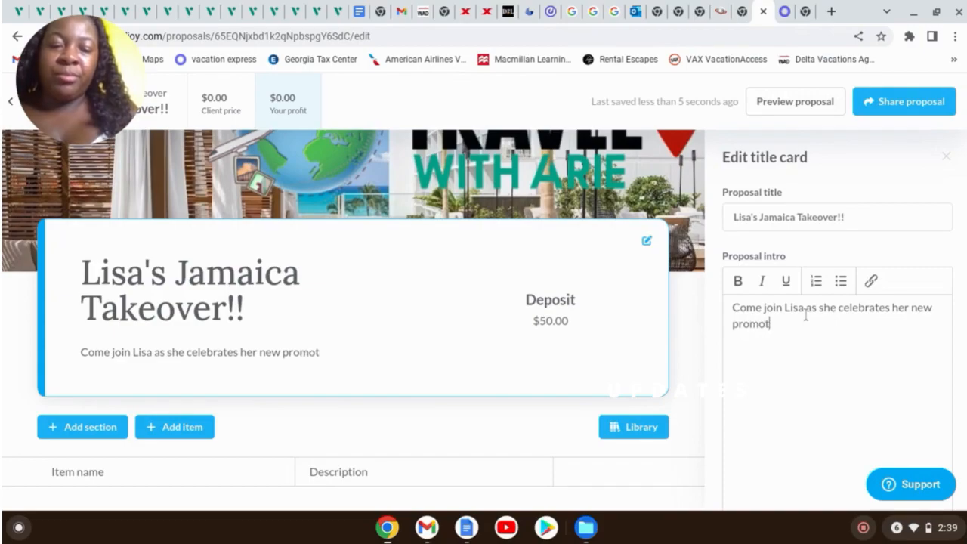
{"action": "type", "text": "ion!"}
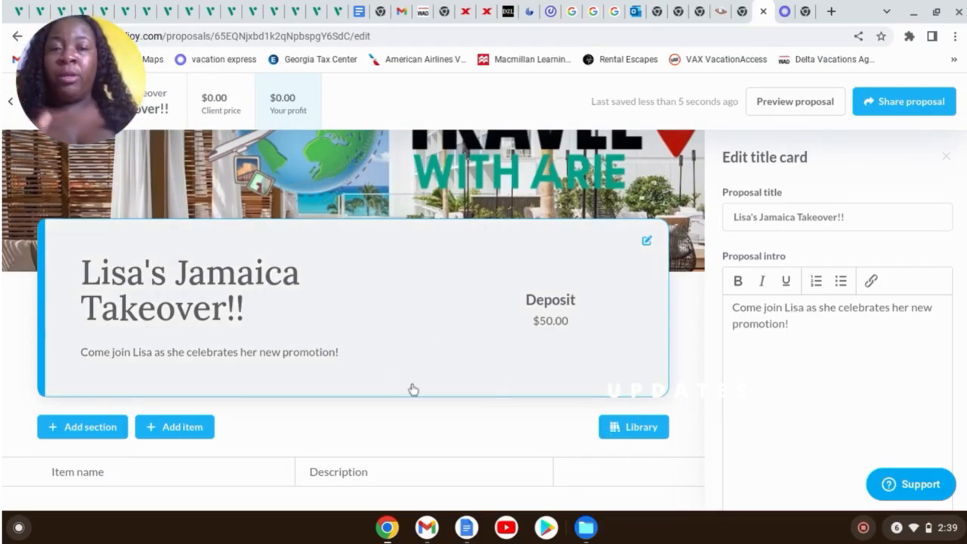
Open the Add item dropdown in the item table to view available item types
{"action": "scroll", "coordinate": [688, 328], "scroll_direction": "down", "scroll_amount": 1}
{"action": "scroll", "coordinate": [688, 329], "scroll_direction": "down", "scroll_amount": 2}
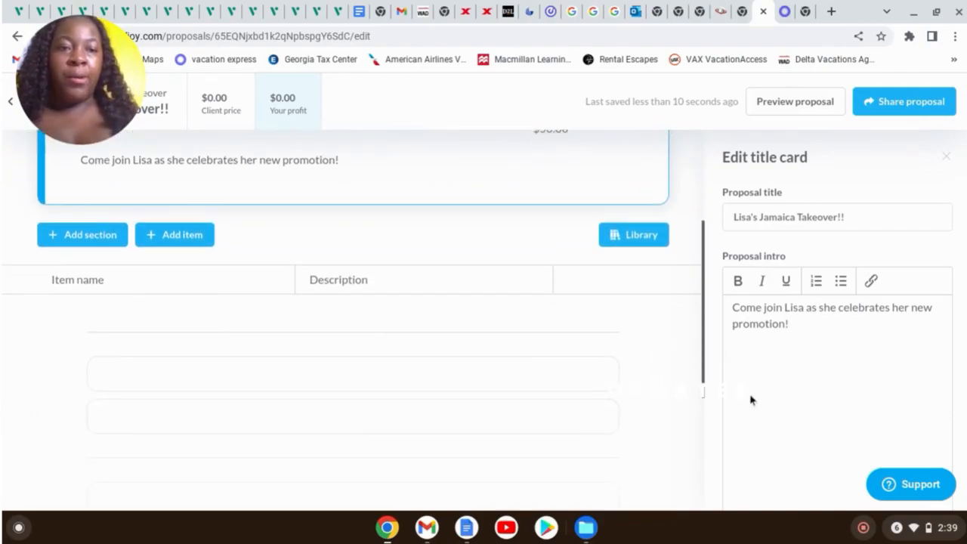
{"action": "scroll", "coordinate": [672, 224], "scroll_direction": "up", "scroll_amount": 1}
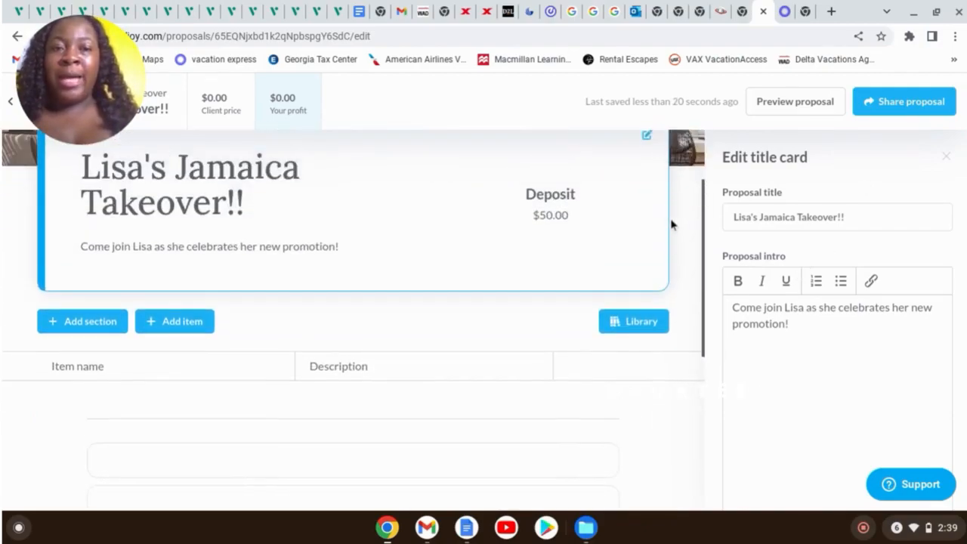
{"action": "scroll", "coordinate": [671, 224], "scroll_direction": "up", "scroll_amount": 1}
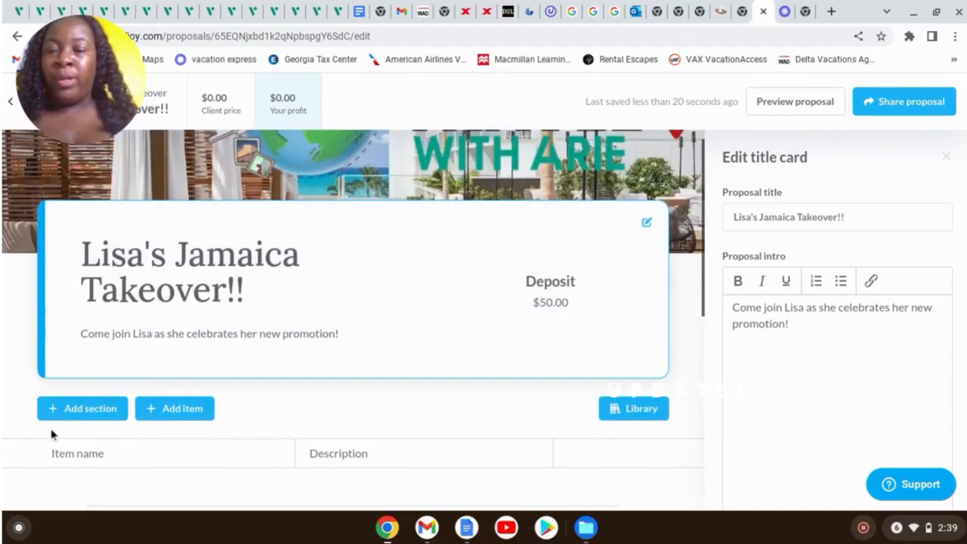
{"action": "left_click", "coordinate": [172, 407]}
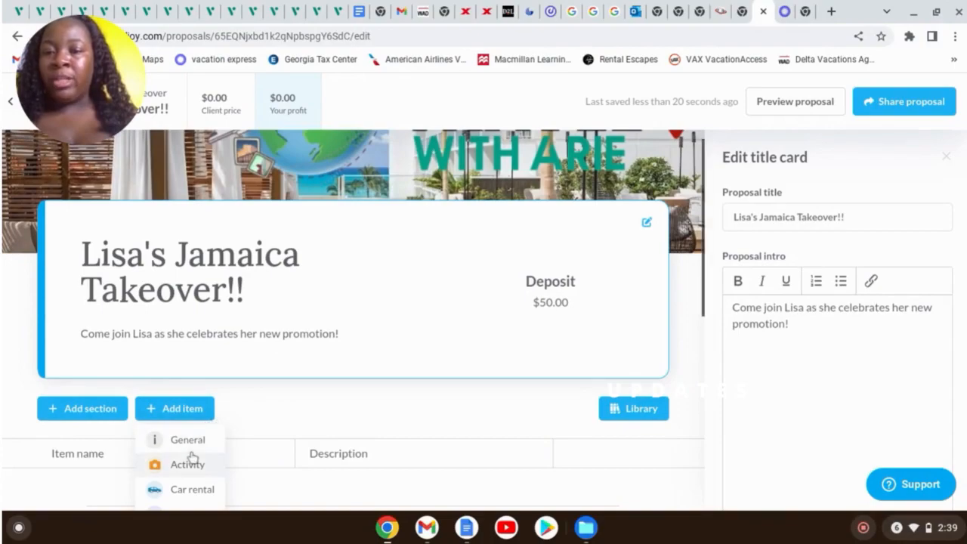
{"action": "scroll", "coordinate": [204, 424], "scroll_direction": "down", "scroll_amount": 2}
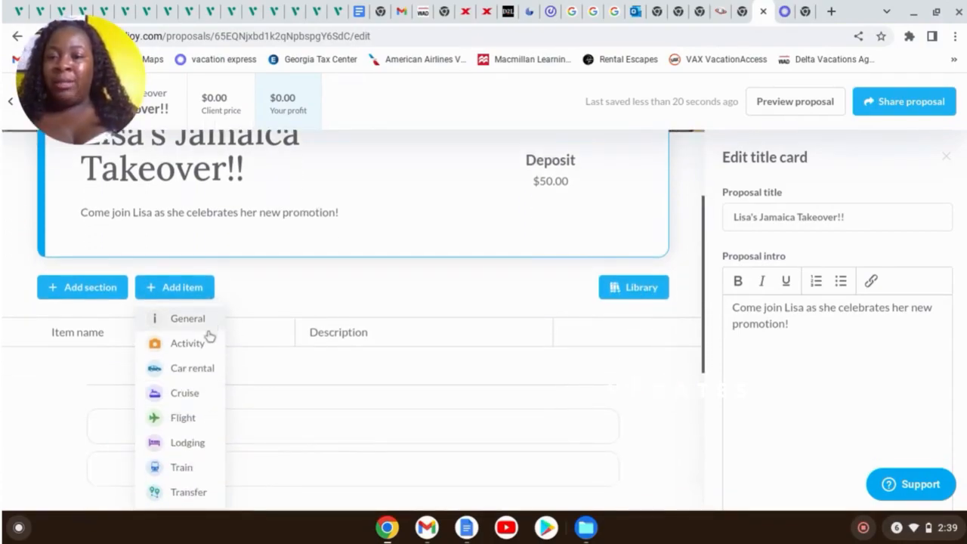
{"action": "scroll", "coordinate": [180, 485], "scroll_direction": "down", "scroll_amount": 1}
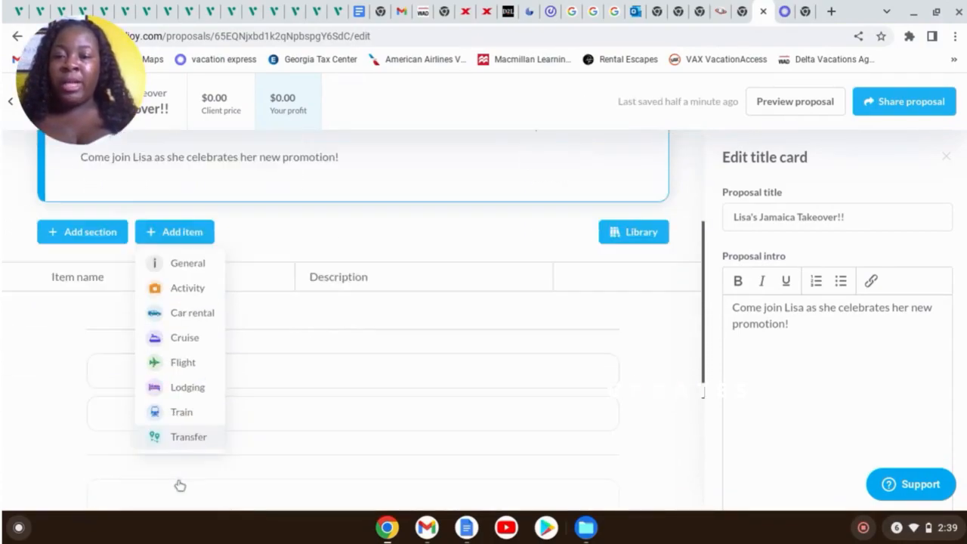
{"action": "scroll", "coordinate": [180, 485], "scroll_direction": "down", "scroll_amount": 1}
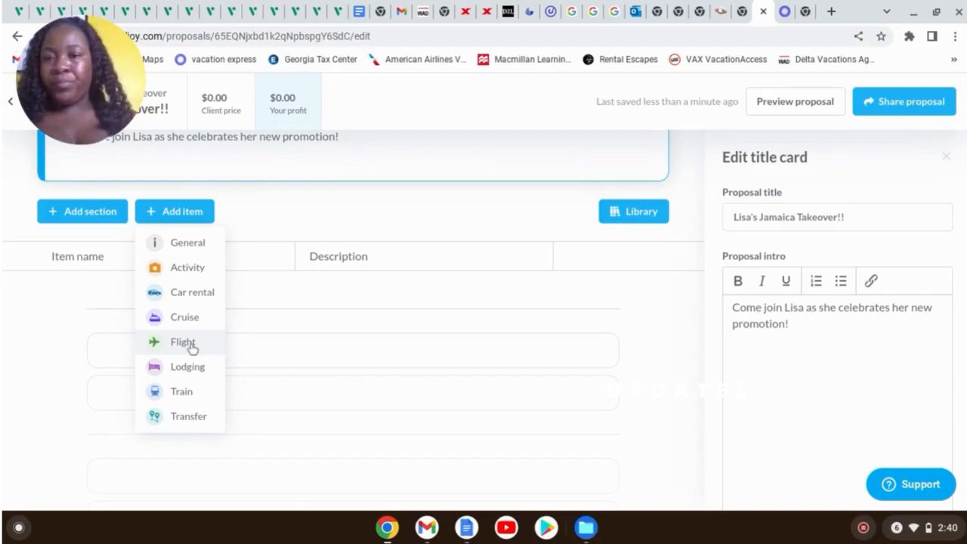
Add a general item named Club Mobay VIP Arrival
{"action": "left_click", "coordinate": [188, 247]}
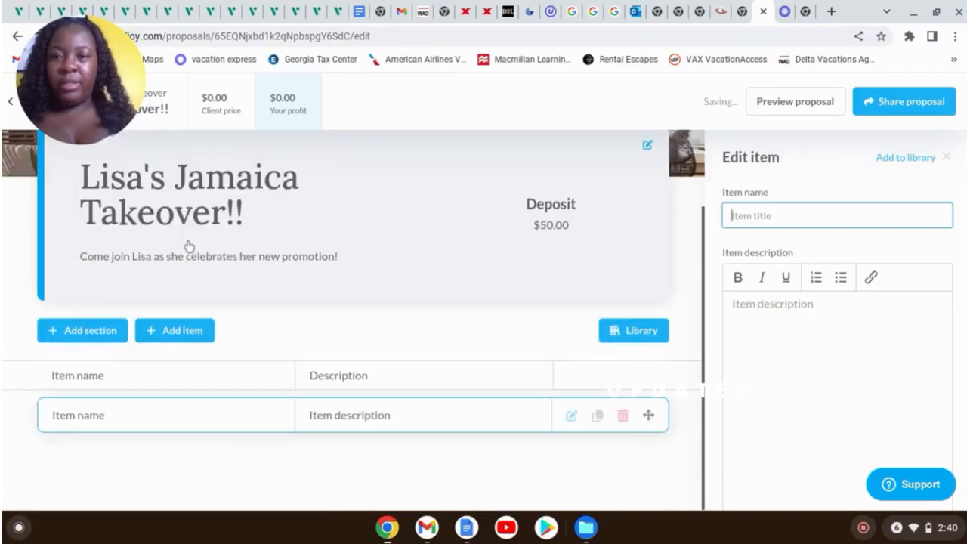
{"action": "left_click", "coordinate": [775, 218]}
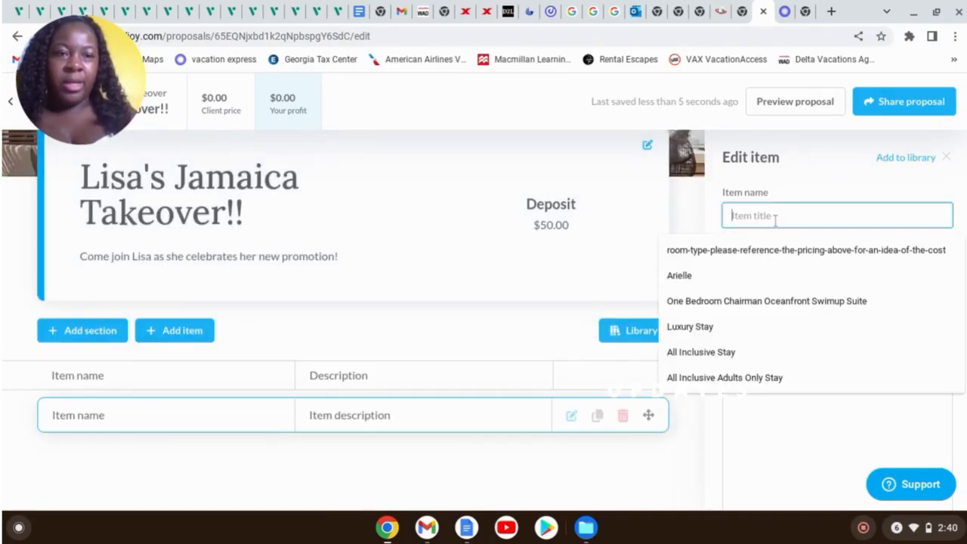
{"action": "type", "text": "Cl"}
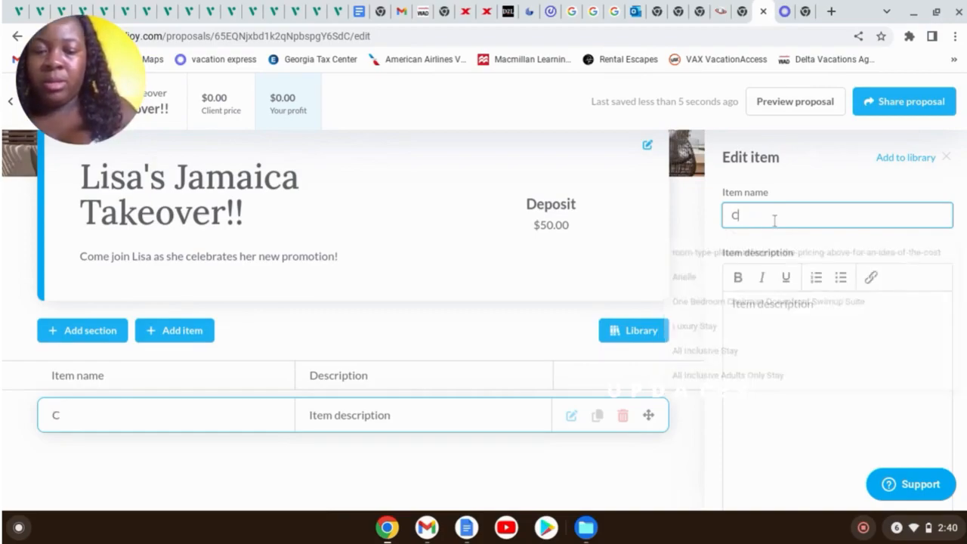
{"action": "type", "text": "ub "}
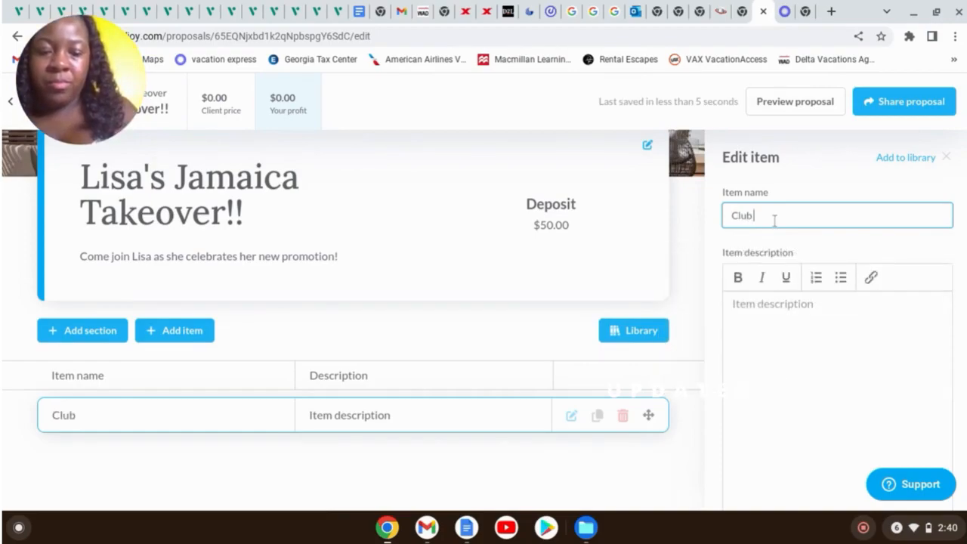
{"action": "type", "text": "Mobay"}
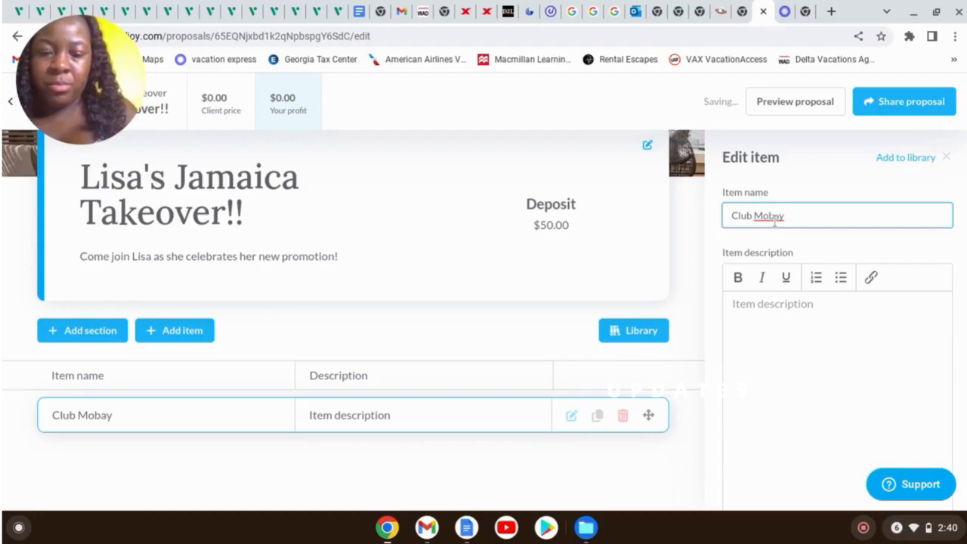
{"action": "type", "text": " VIP"}
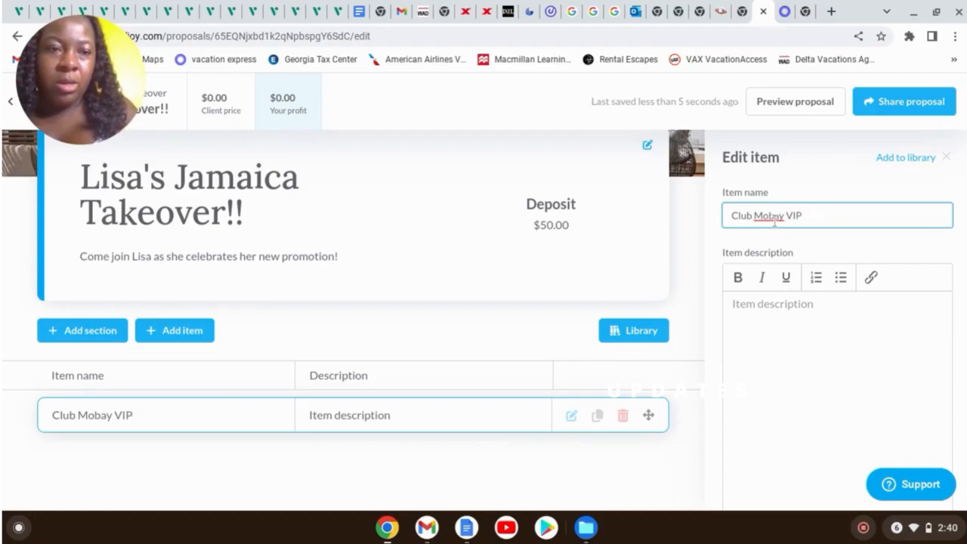
{"action": "type", "text": "OArrival"}
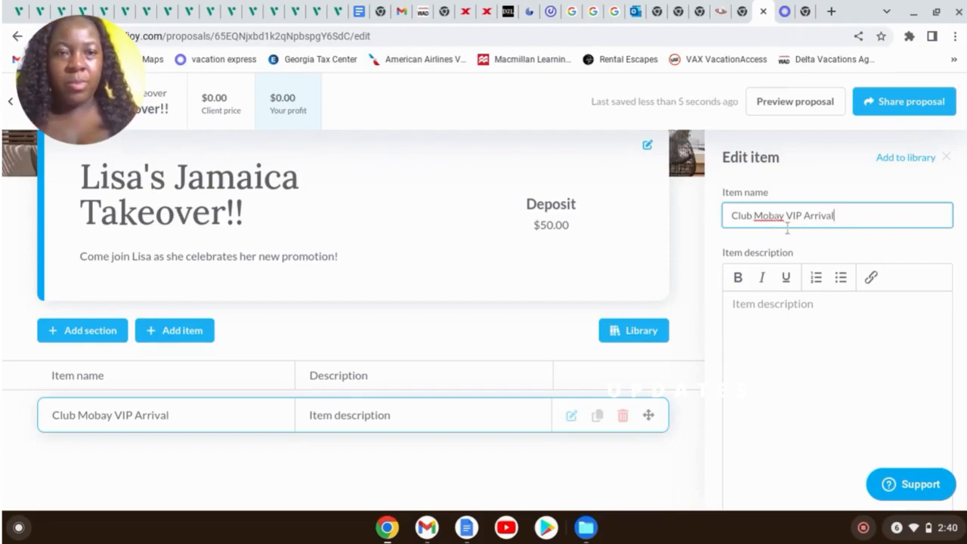
Add a transfer item named Roundtrip Airport Transportation
{"action": "left_click", "coordinate": [189, 331]}
{"action": "scroll", "coordinate": [184, 464], "scroll_direction": "down", "scroll_amount": 1}
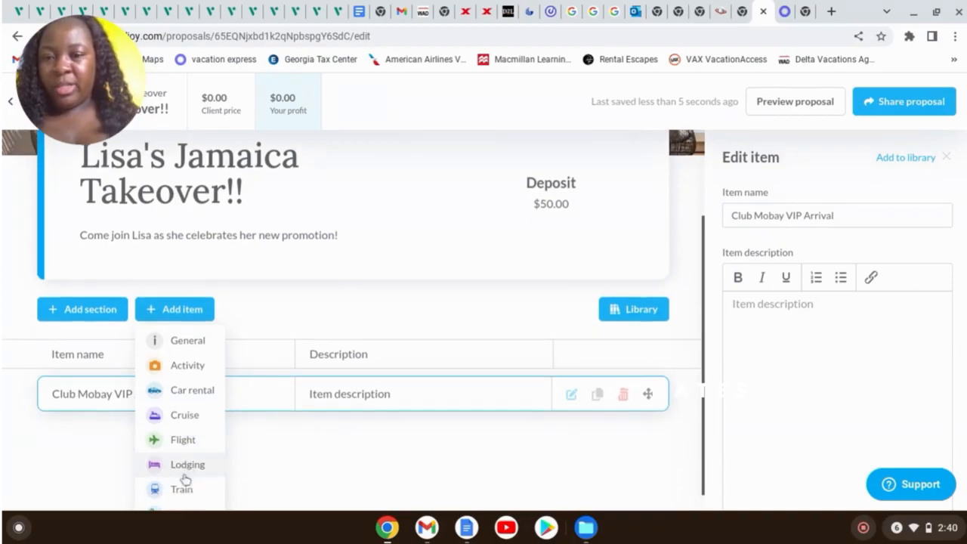
{"action": "left_click", "coordinate": [184, 495]}
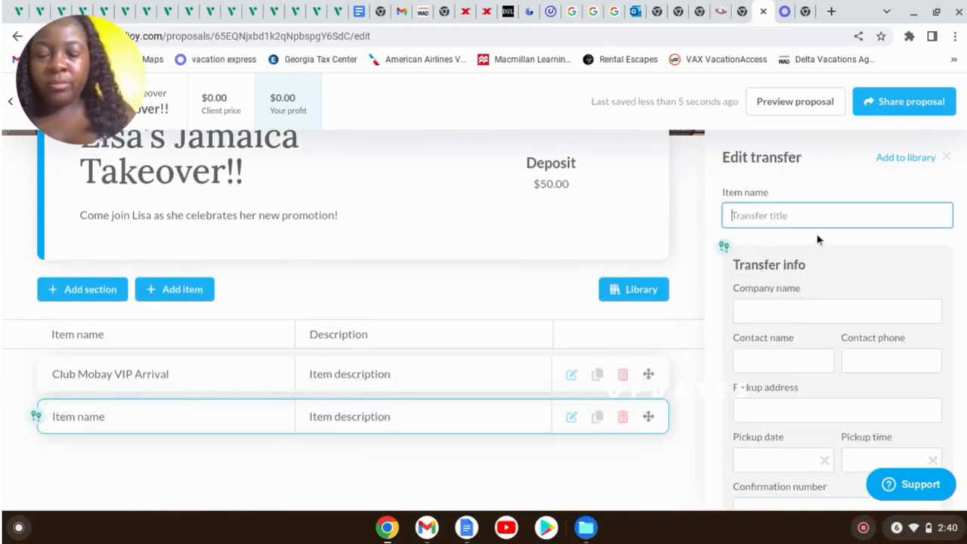
{"action": "type", "text": "R"}
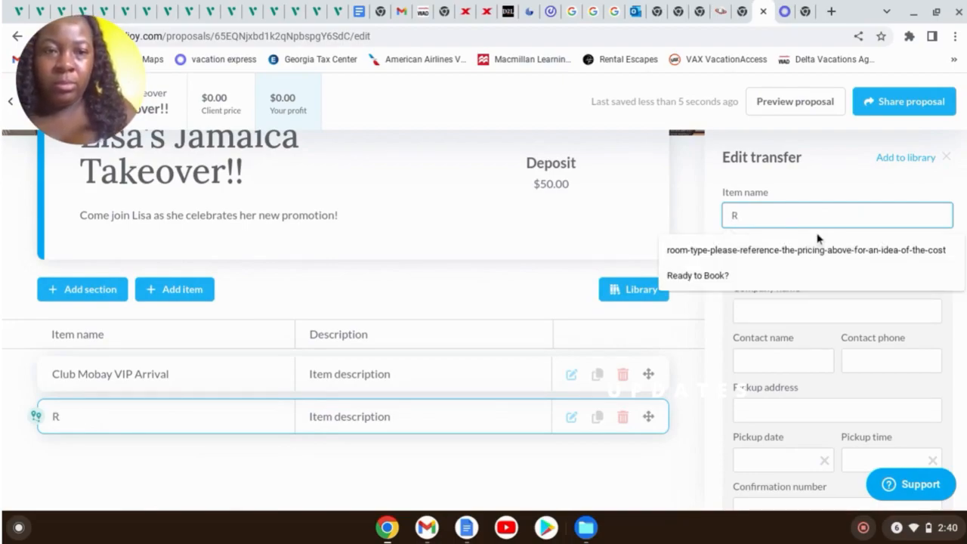
{"action": "type", "text": "ou"}
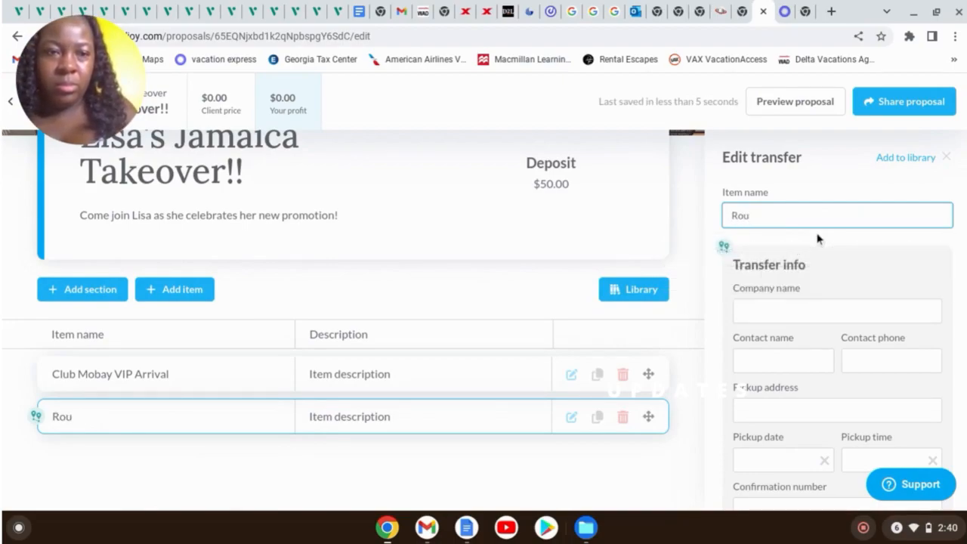
{"action": "type", "text": "ndtripo"}
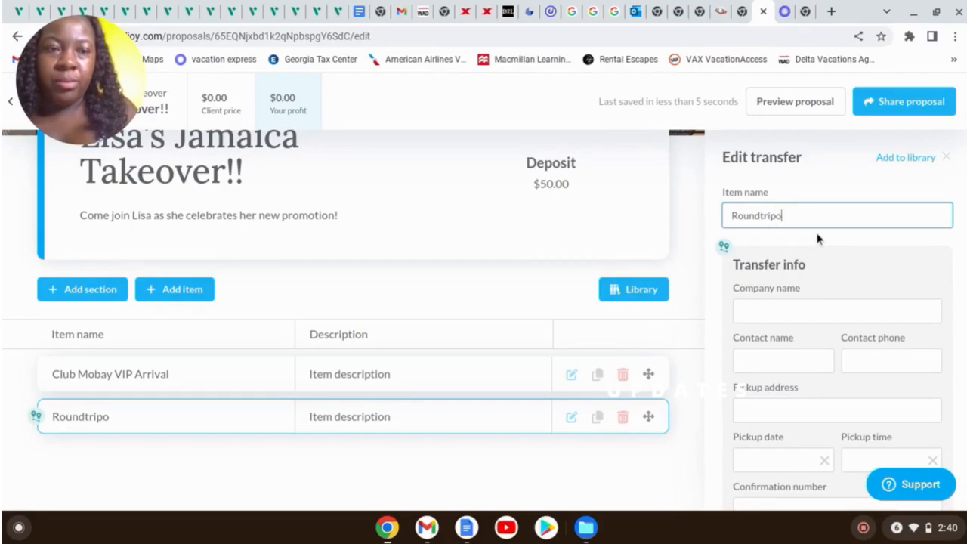
{"action": "key", "text": "BackSpace"}
{"action": "type", "text": " Airport T"}
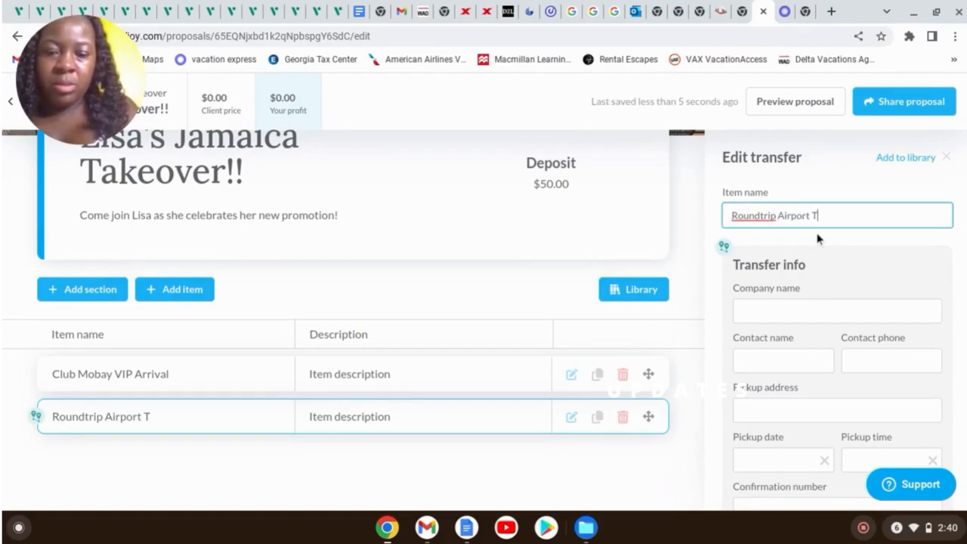
{"action": "type", "text": "ransportation"}
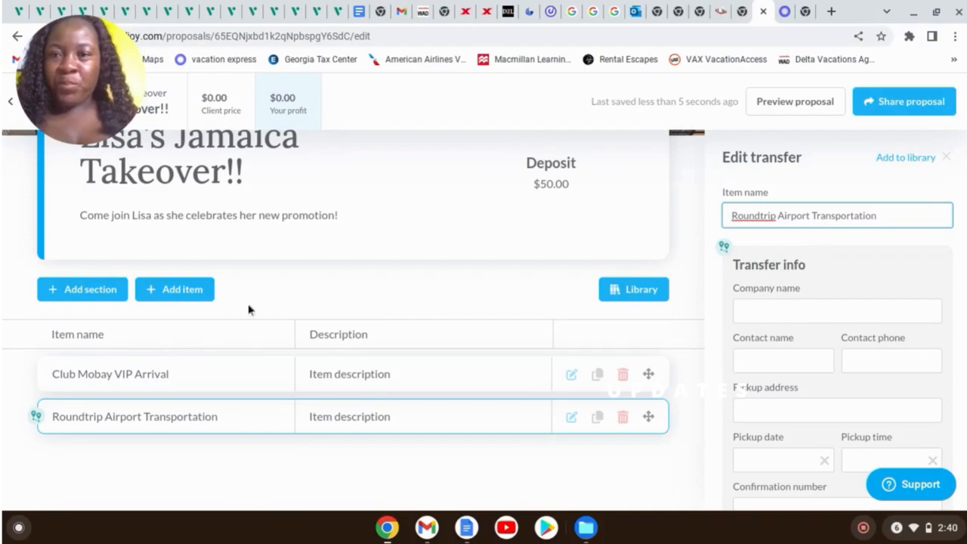
Add a lodging item 'All Inclusive Adults Only Stay' with property Ocean Eden Bay
{"action": "left_click", "coordinate": [186, 292]}
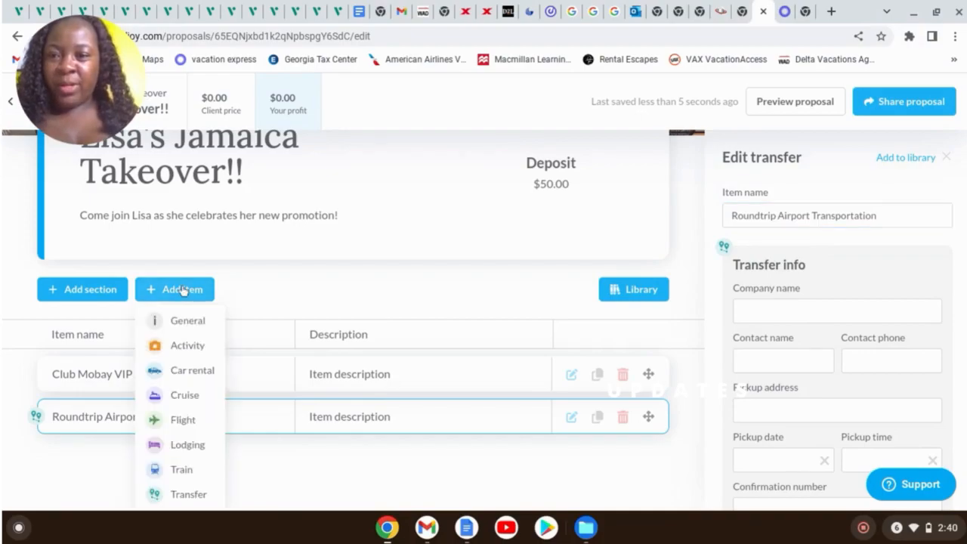
{"action": "left_click", "coordinate": [186, 444]}
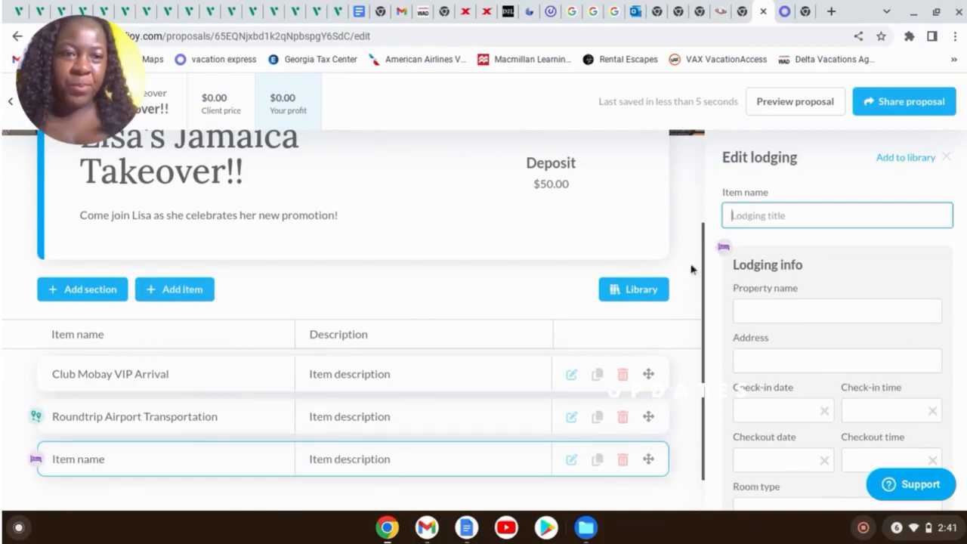
{"action": "left_click", "coordinate": [772, 216]}
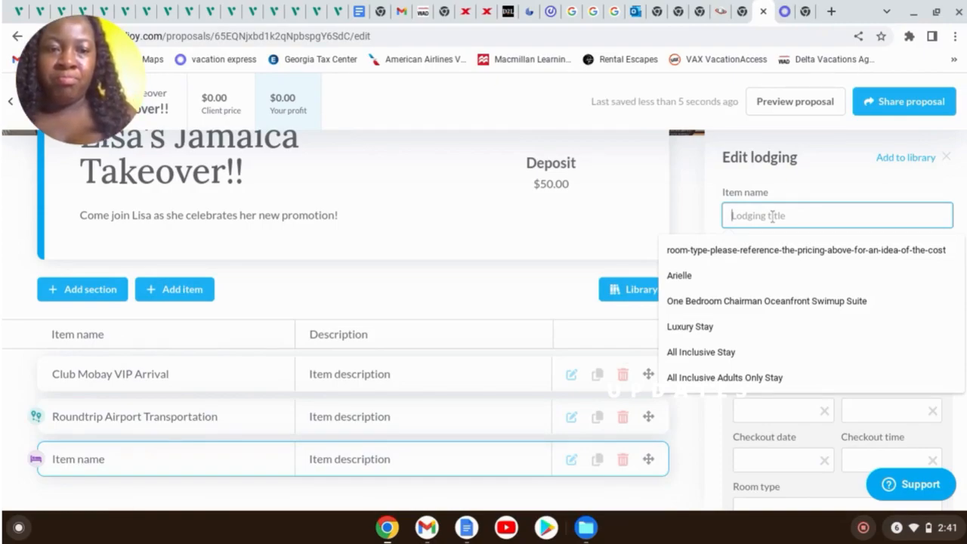
{"action": "left_click", "coordinate": [763, 378]}
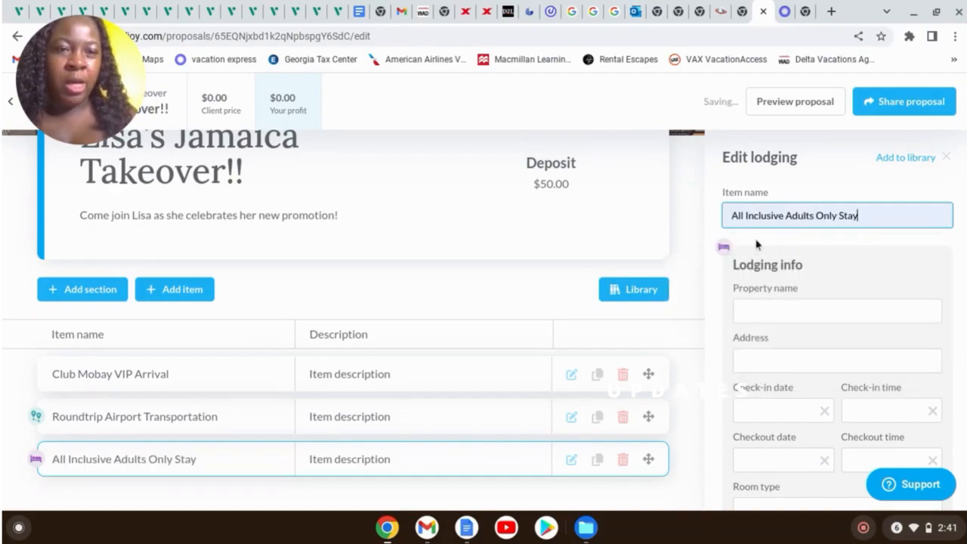
{"action": "left_click", "coordinate": [802, 309]}
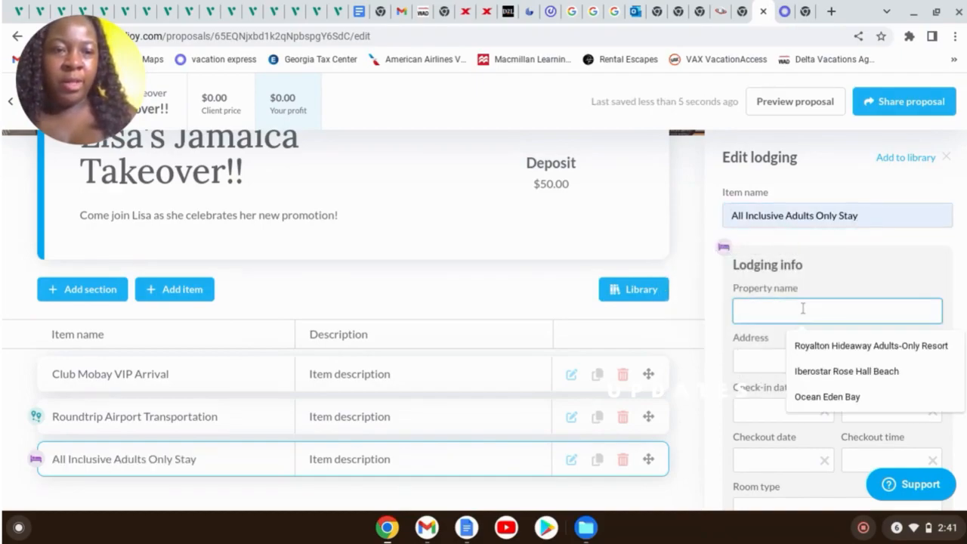
{"action": "left_click", "coordinate": [849, 393]}
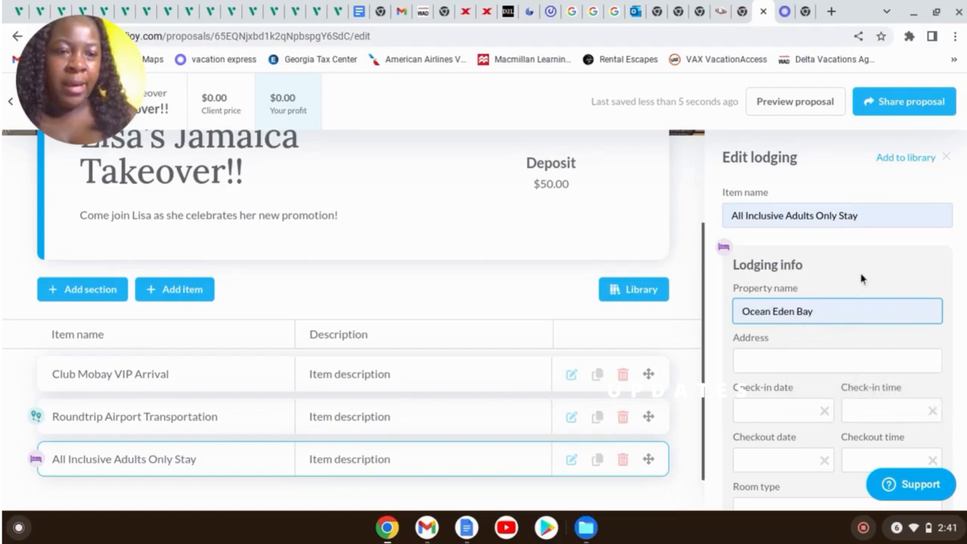
{"action": "scroll", "coordinate": [862, 276], "scroll_direction": "down", "scroll_amount": 3}
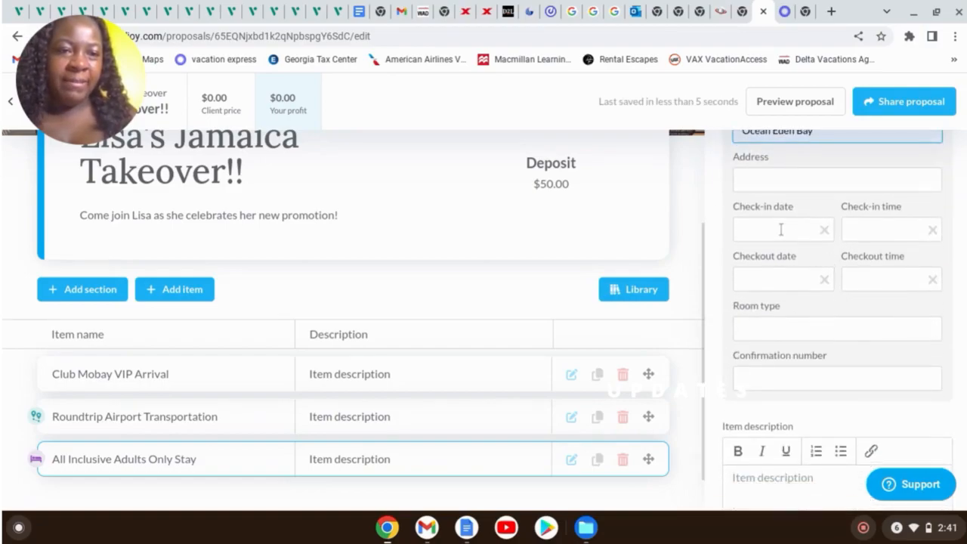
Set the lodging check-in to 05/16/2024 and checkout to 05/21/2024
{"action": "left_click", "coordinate": [781, 230]}
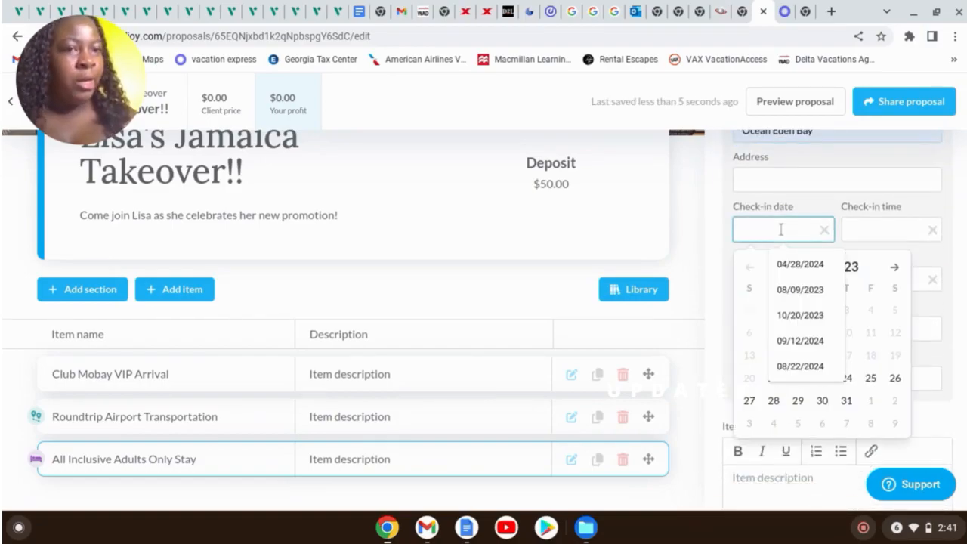
{"action": "left_click", "coordinate": [856, 269]}
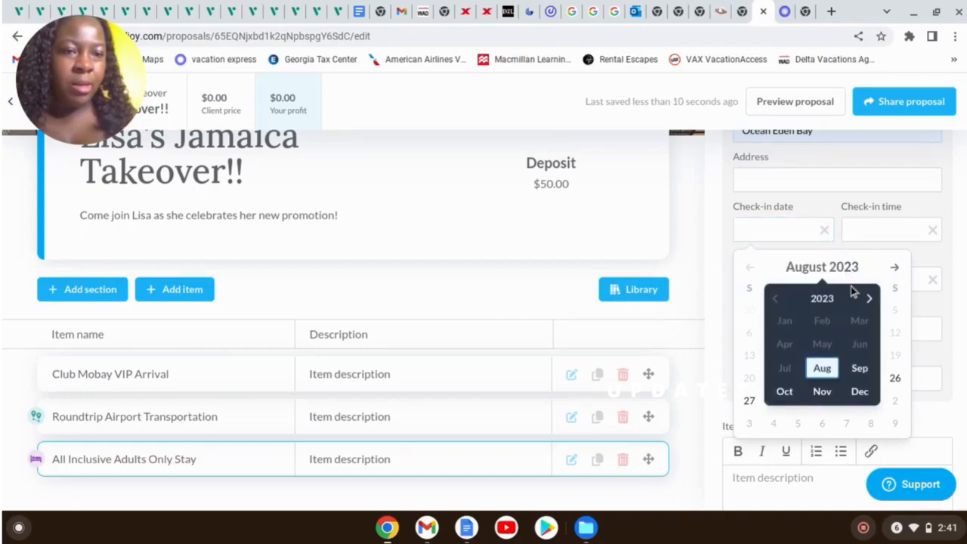
{"action": "left_click", "coordinate": [870, 298]}
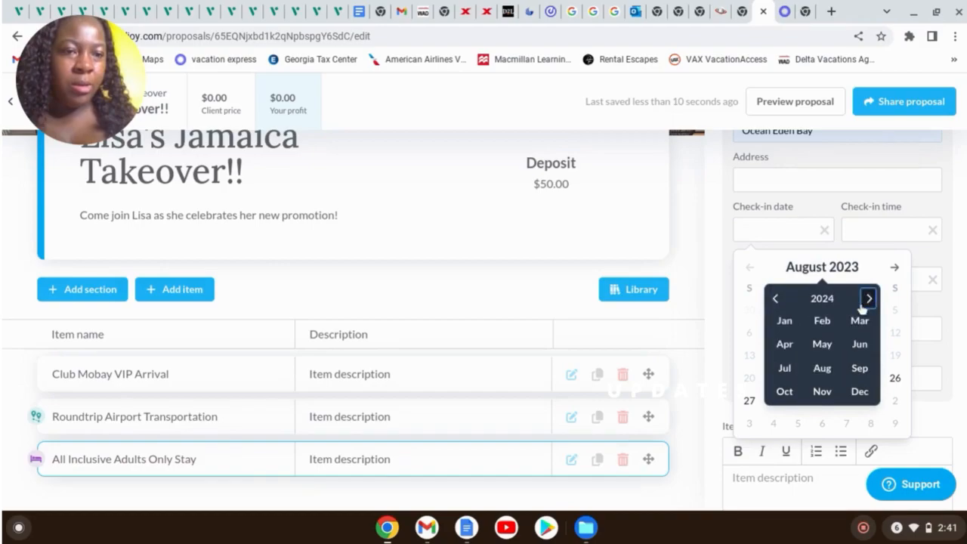
{"action": "left_click", "coordinate": [828, 344]}
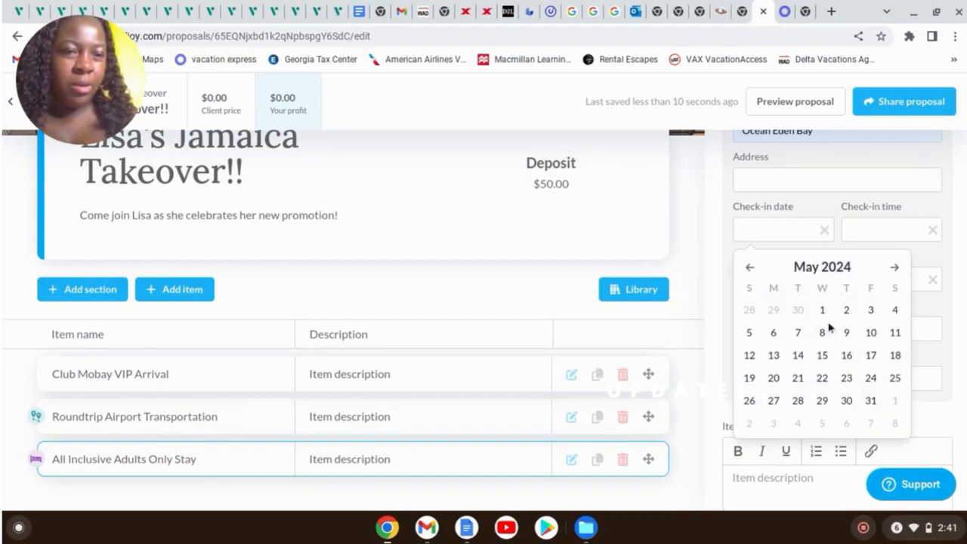
{"action": "left_click", "coordinate": [849, 354]}
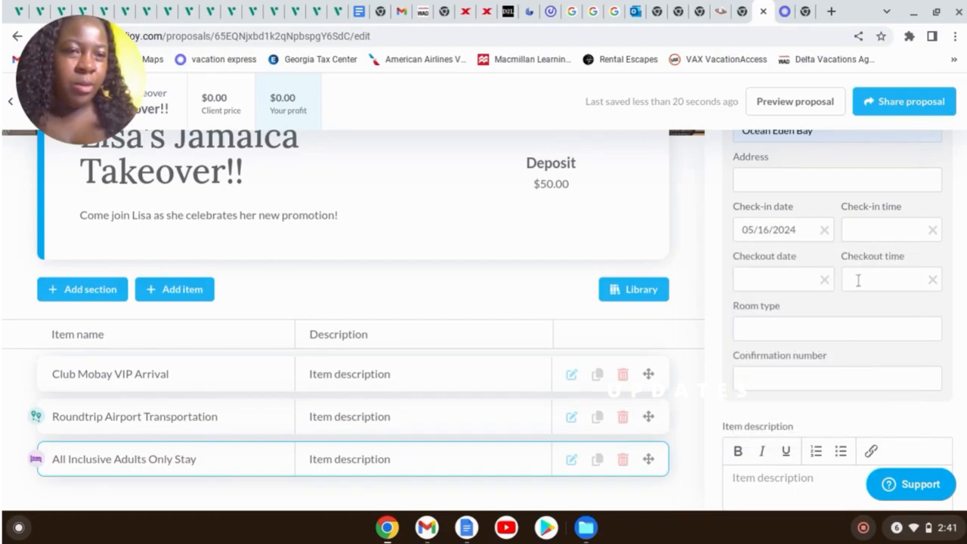
{"action": "left_click", "coordinate": [793, 281]}
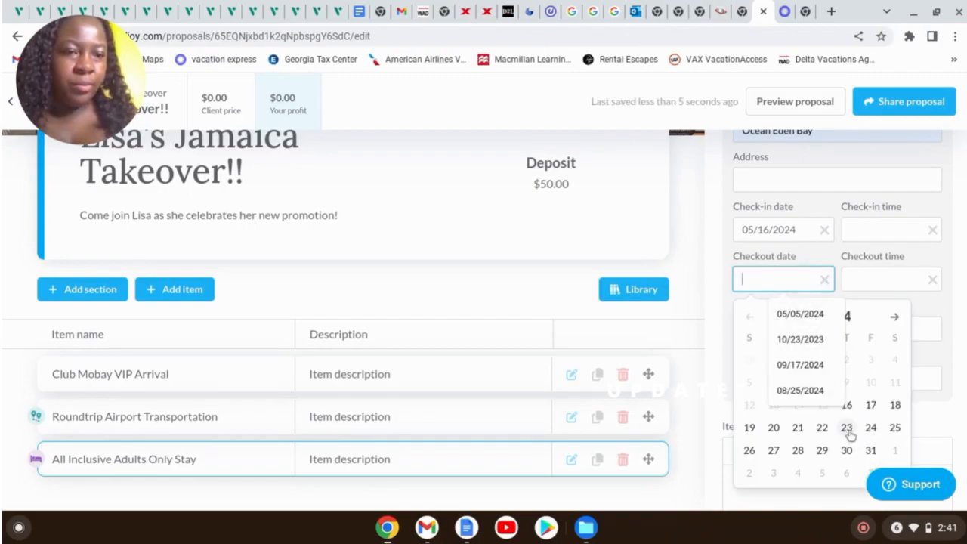
{"action": "left_click", "coordinate": [798, 429]}
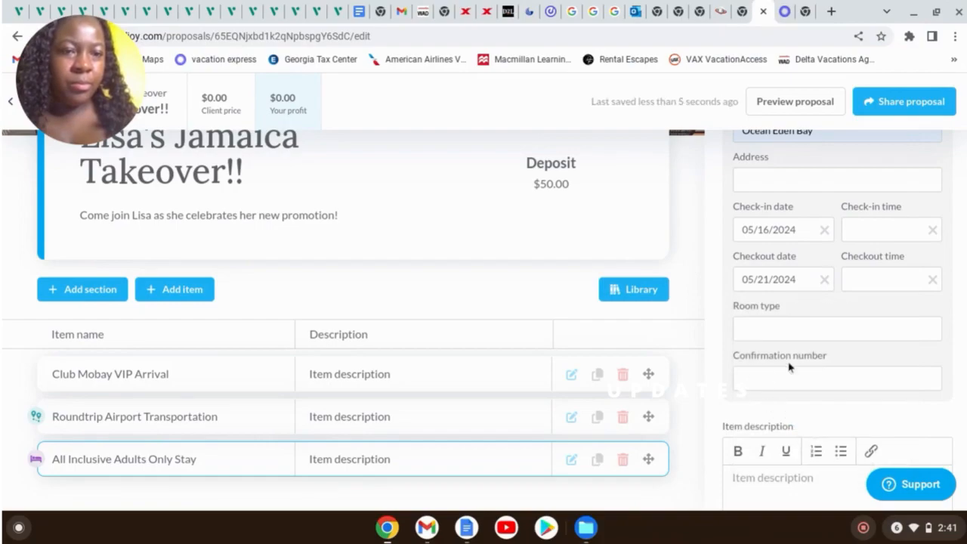
{"action": "scroll", "coordinate": [846, 348], "scroll_direction": "down", "scroll_amount": 5}
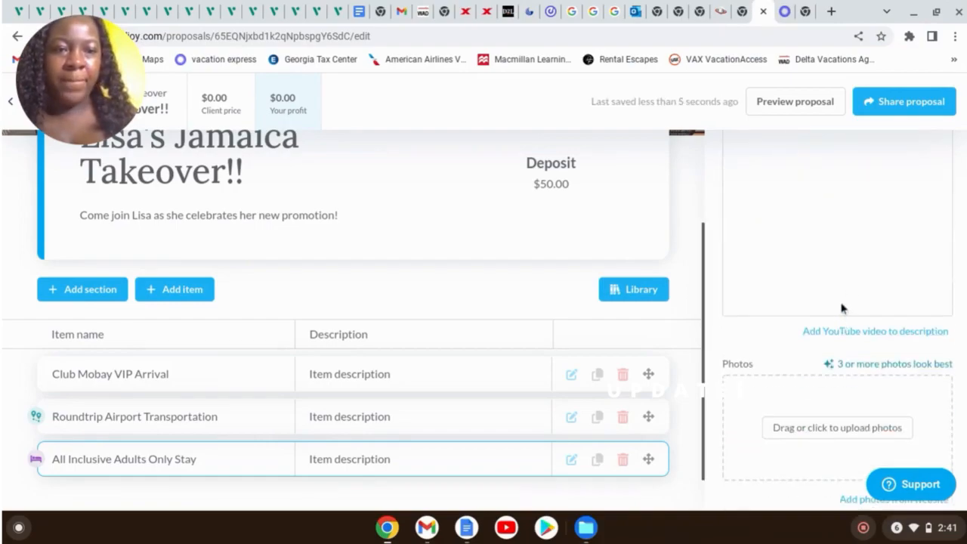
{"action": "scroll", "coordinate": [842, 308], "scroll_direction": "down", "scroll_amount": 2}
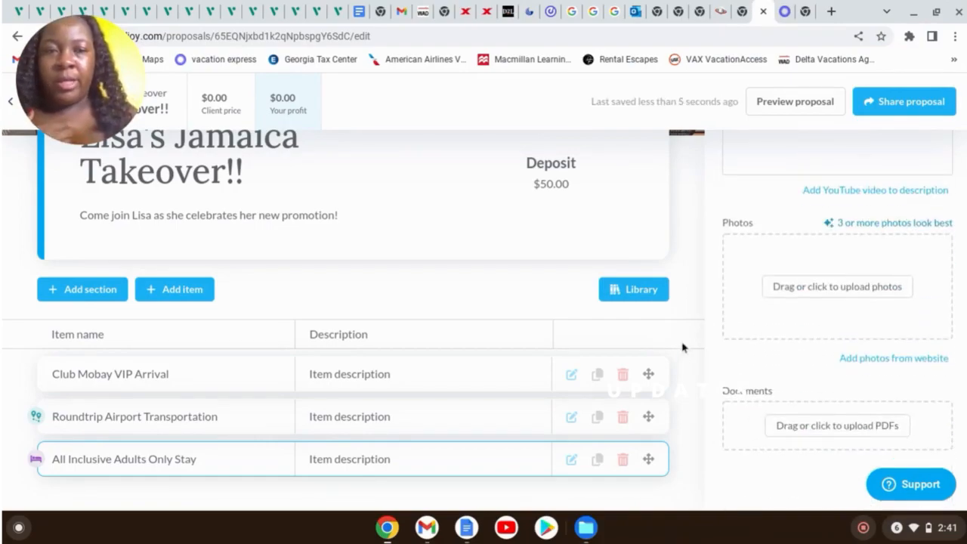
{"action": "left_click", "coordinate": [686, 250]}
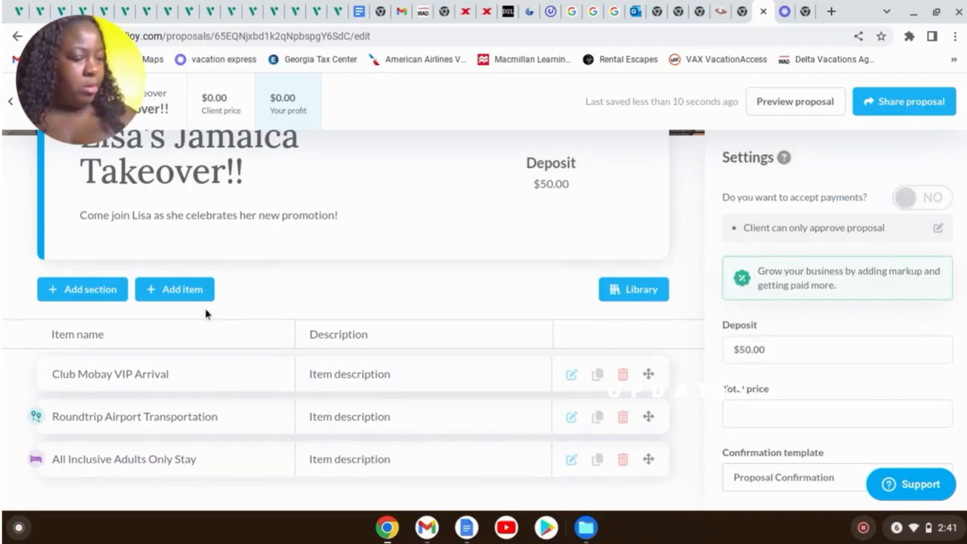
Add an activity item named 'Cool running Boat Ride and Dunn's River falls' to the proposal
{"action": "left_click", "coordinate": [183, 288]}
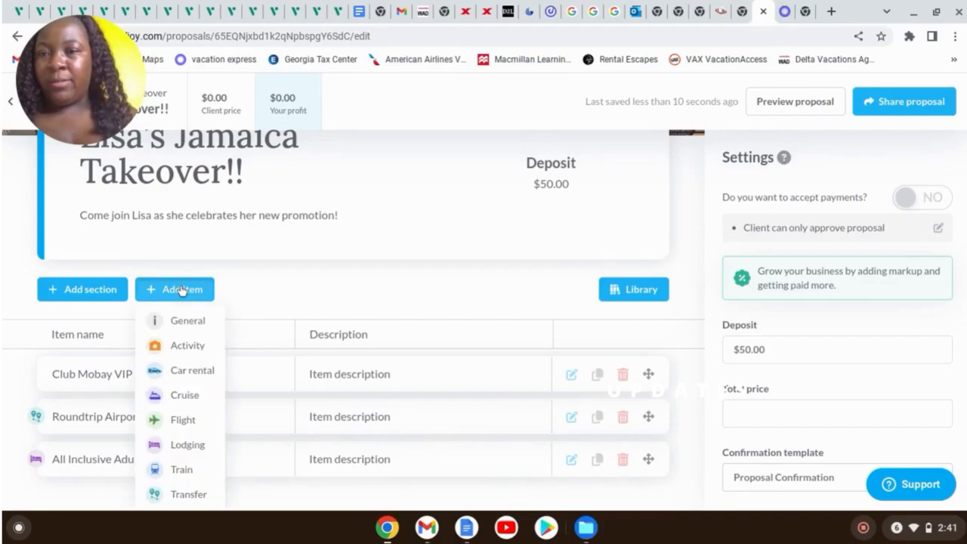
{"action": "left_click", "coordinate": [187, 346]}
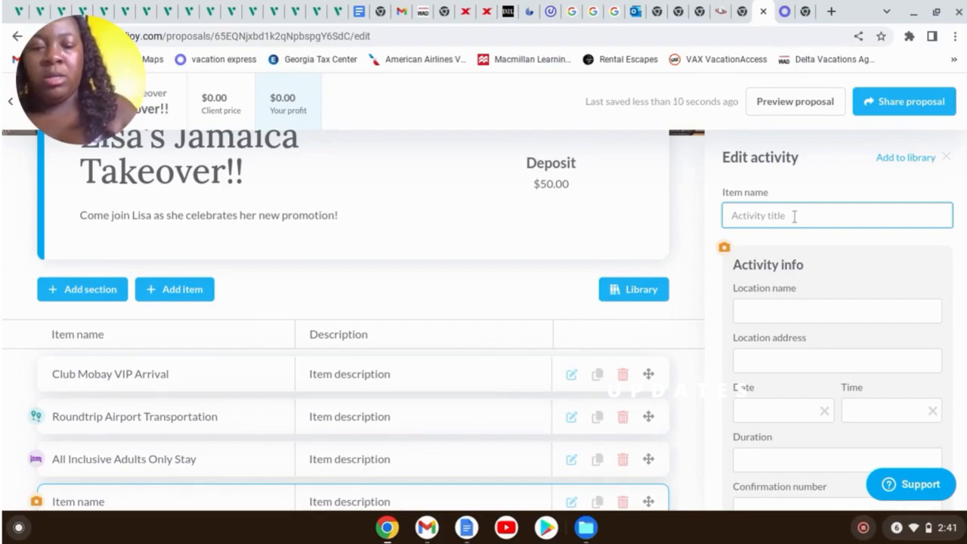
{"action": "type", "text": "Cooul"}
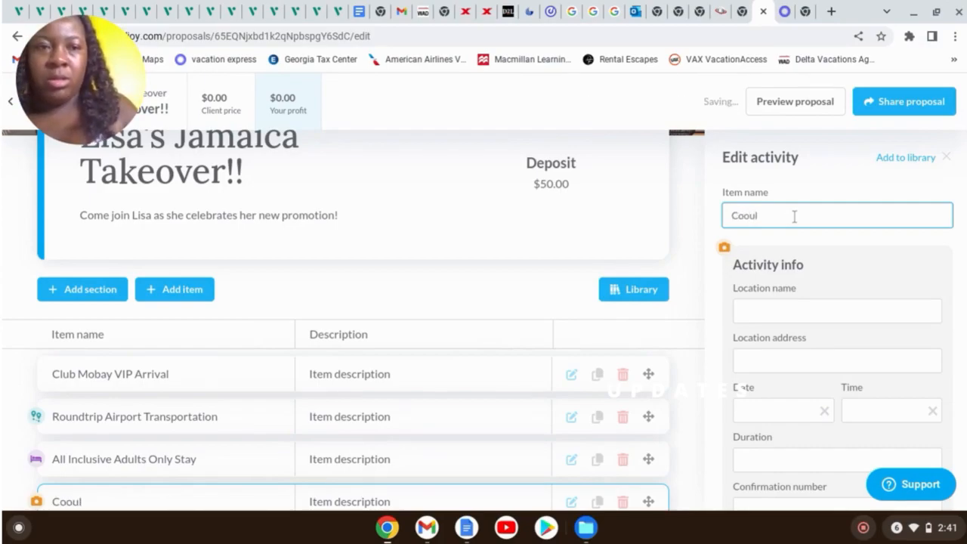
{"action": "key", "text": "BackSpace"}
{"action": "type", "text": "running"}
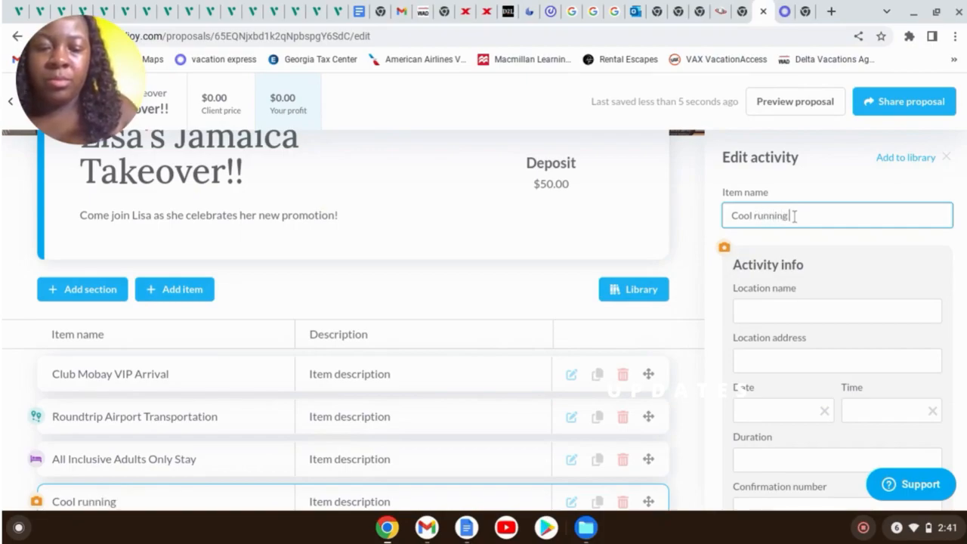
{"action": "type", "text": " Boat"}
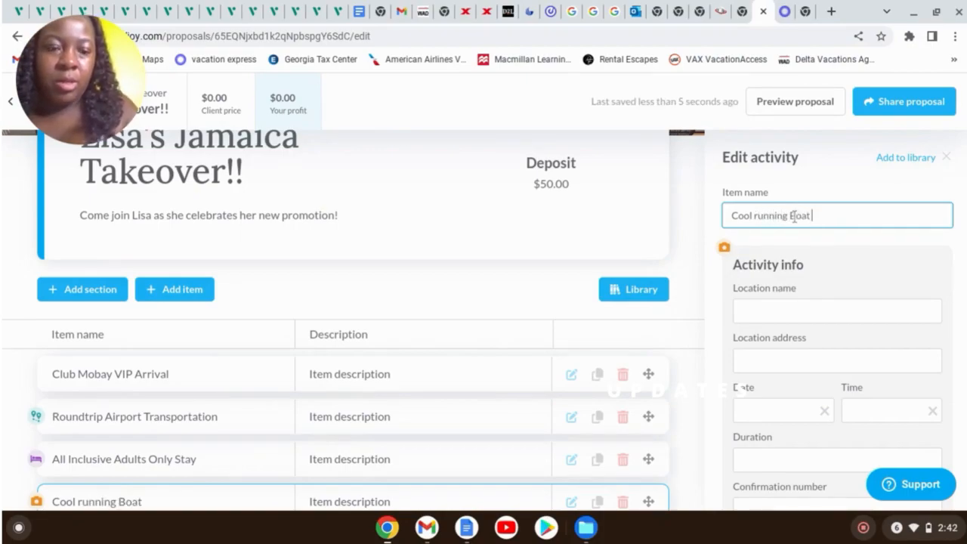
{"action": "type", "text": " Ride and Dun"}
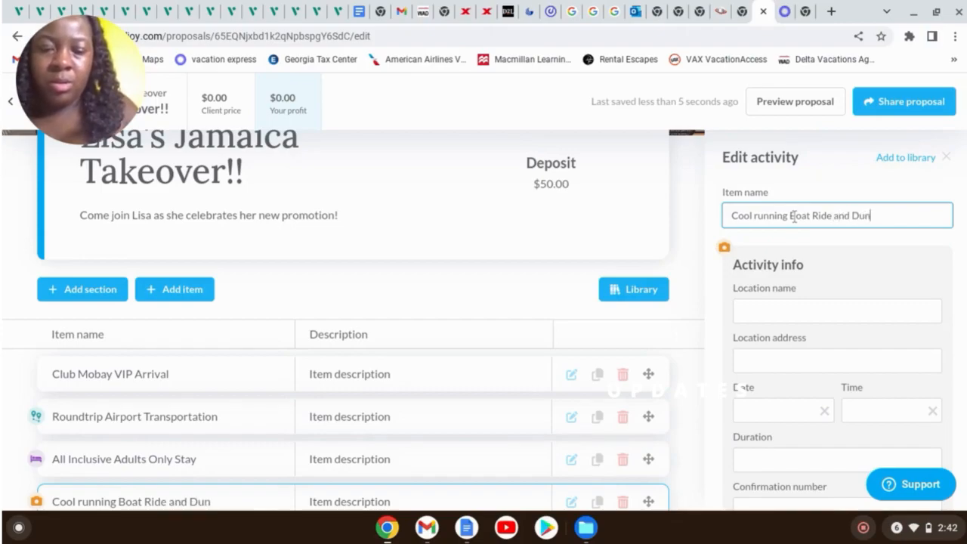
{"action": "type", "text": "n's River falls"}
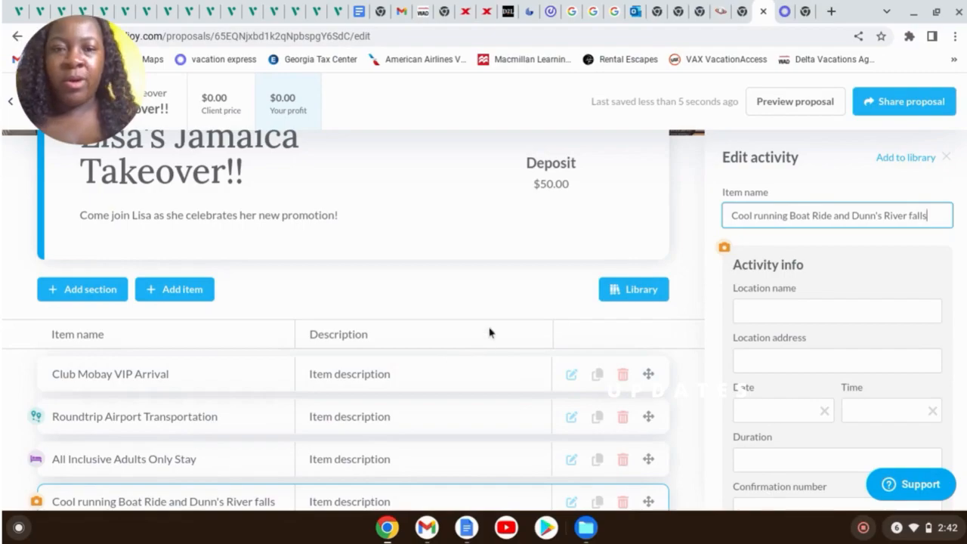
{"action": "scroll", "coordinate": [488, 332], "scroll_direction": "down", "scroll_amount": 1}
{"action": "left_click", "coordinate": [202, 211]}
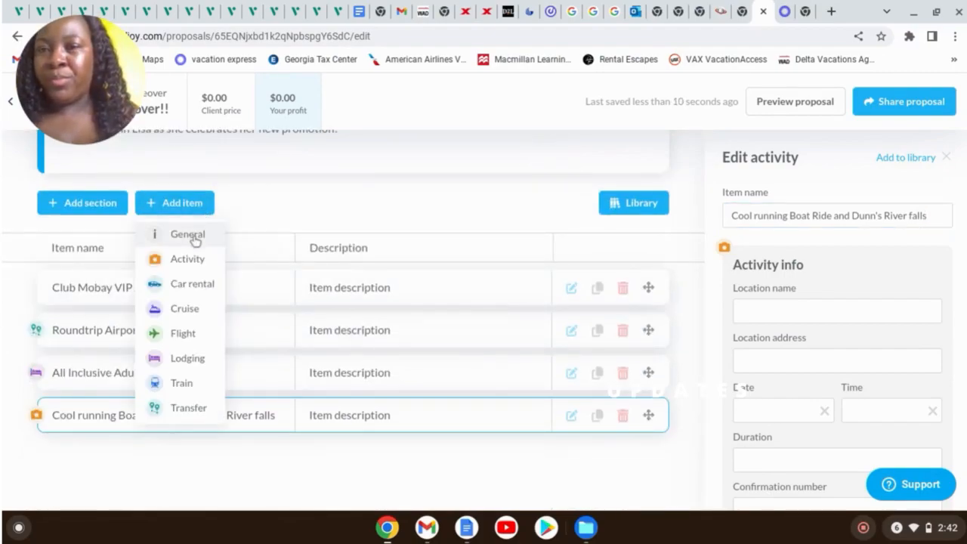
Add a general item titled 'Ready To Book or Get Pricing Details?'
{"action": "left_click", "coordinate": [194, 239]}
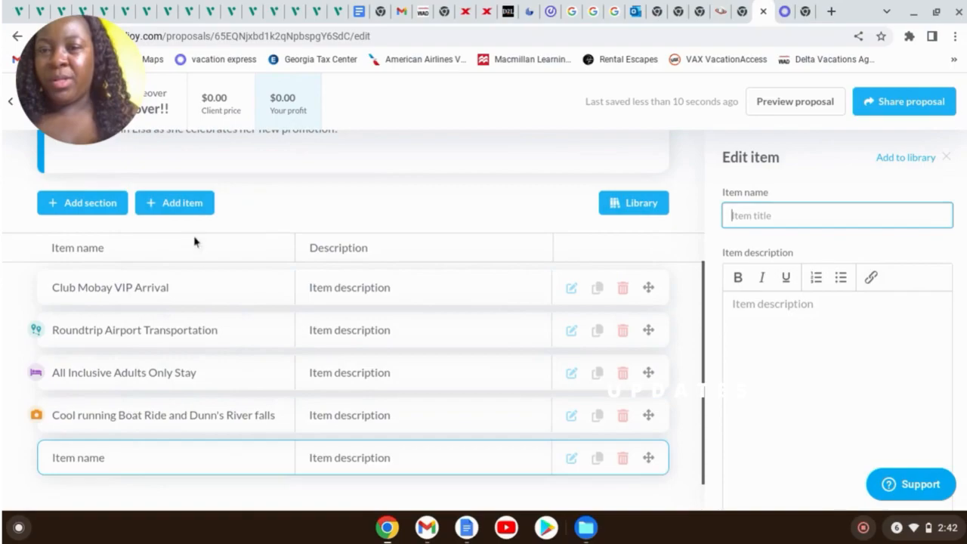
{"action": "left_click", "coordinate": [767, 214]}
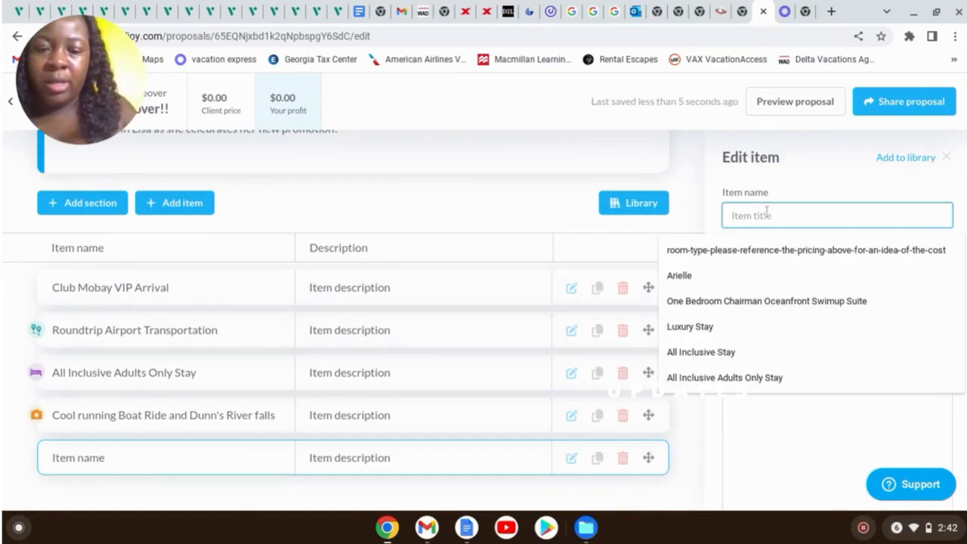
{"action": "type", "text": "T"}
{"action": "key", "text": "BackSpace"}
{"action": "type", "text": "Rax"}
{"action": "key", "text": "BackSpace"}
{"action": "key", "text": "BackSpace"}
{"action": "type", "text": "eady"}
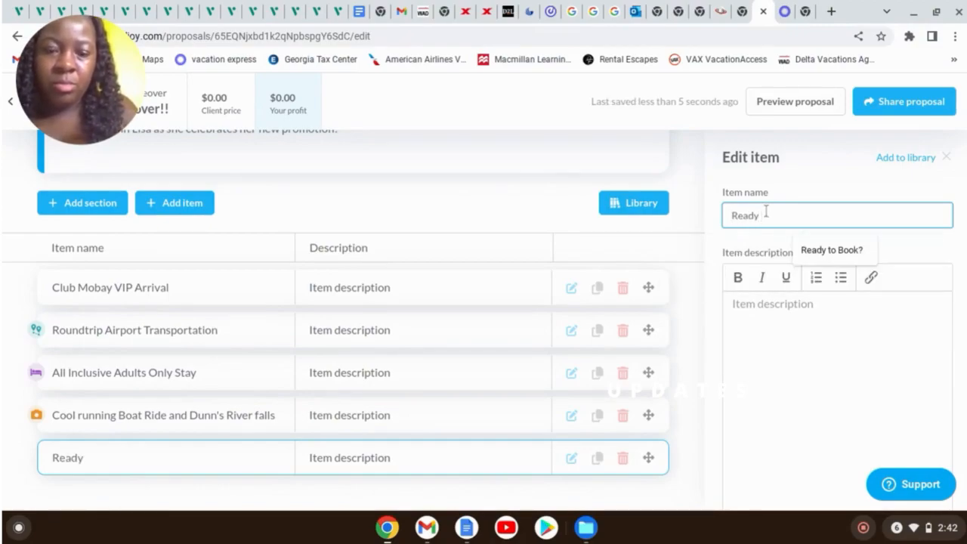
{"action": "type", "text": " To Book o"}
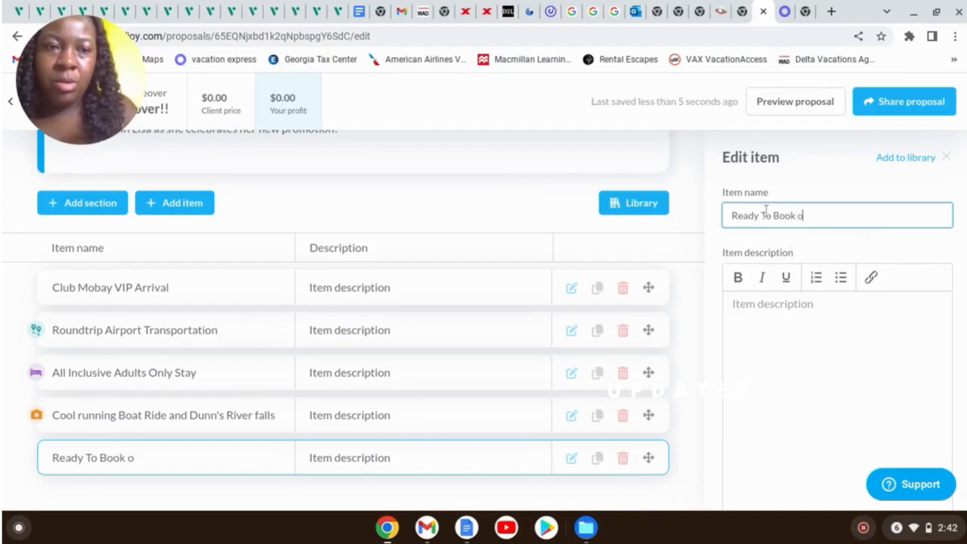
{"action": "type", "text": "r Get"}
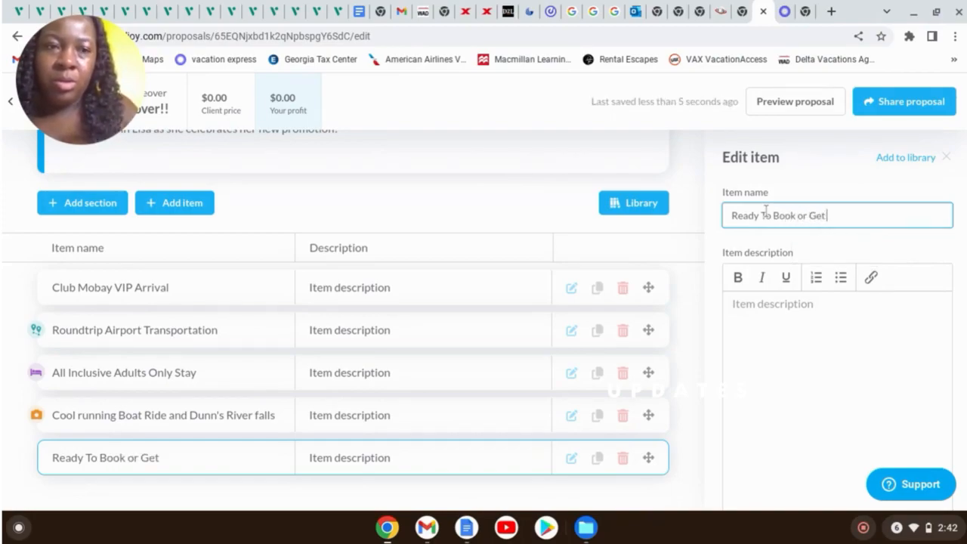
{"action": "type", "text": " Pricing"}
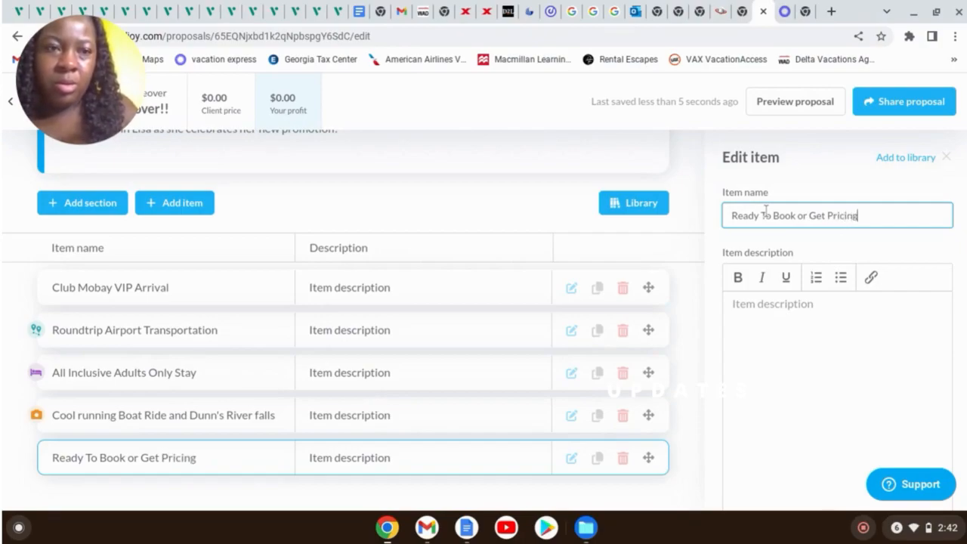
{"action": "type", "text": " Deta"}
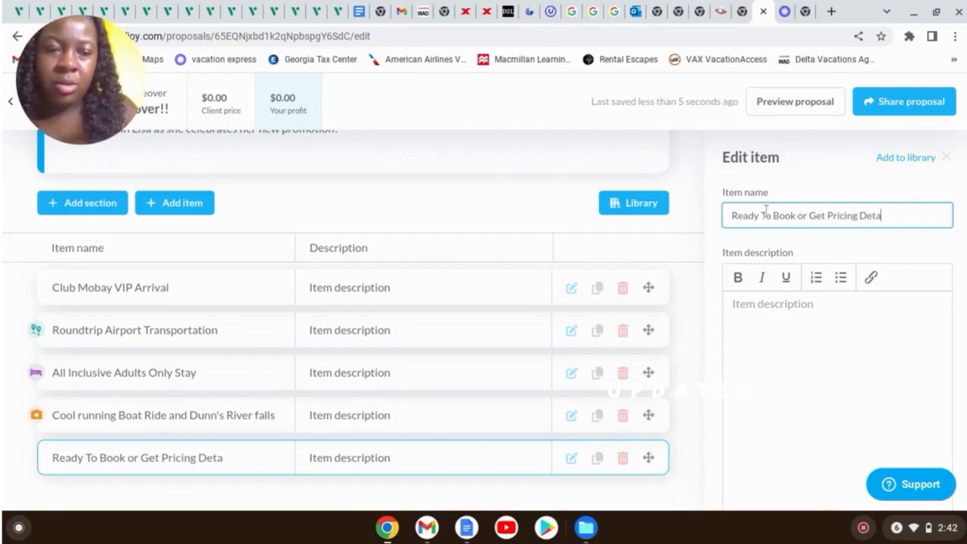
{"action": "type", "text": "ils?"}
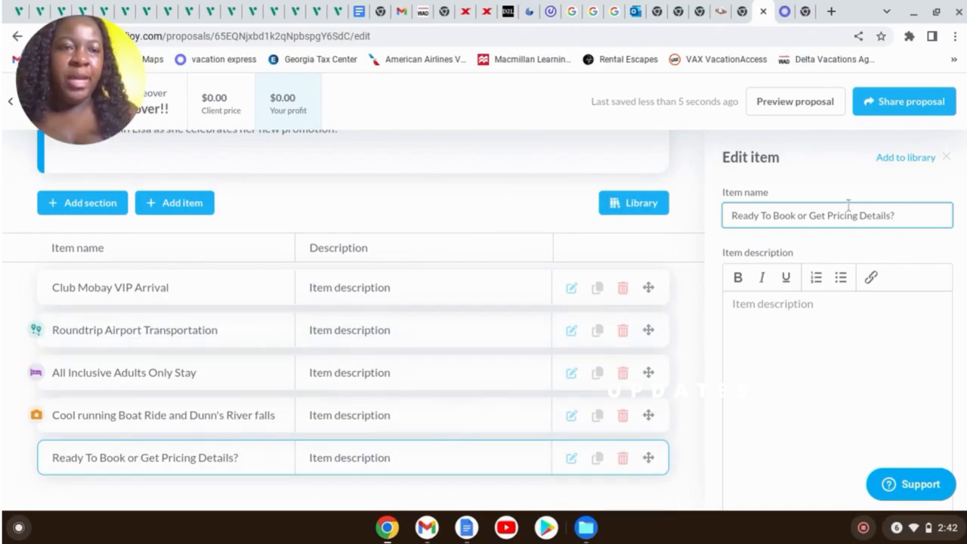
{"action": "left_click", "coordinate": [515, 216]}
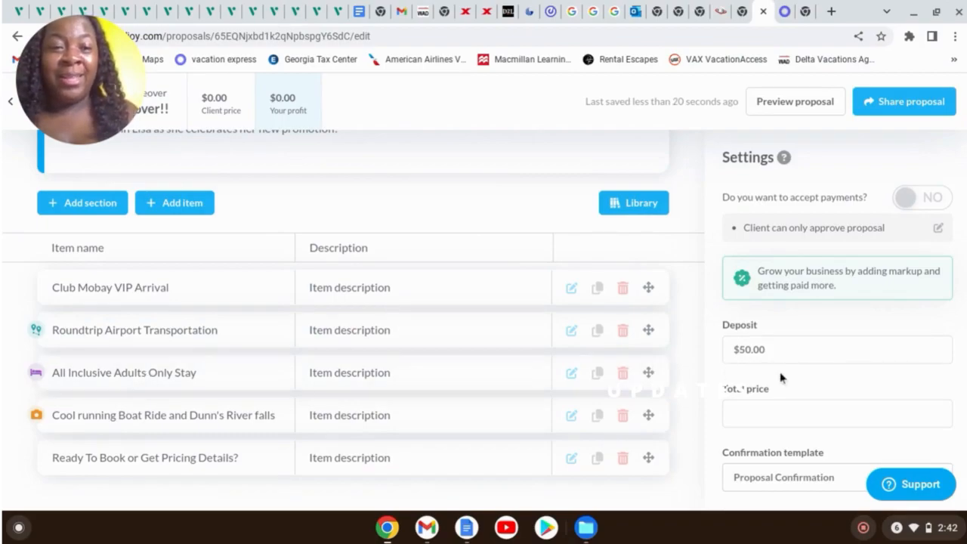
Open the All Inclusive Adults Only Stay lodging item and start editing its description
{"action": "left_click", "coordinate": [571, 372]}
{"action": "scroll", "coordinate": [915, 302], "scroll_direction": "down", "scroll_amount": 5}
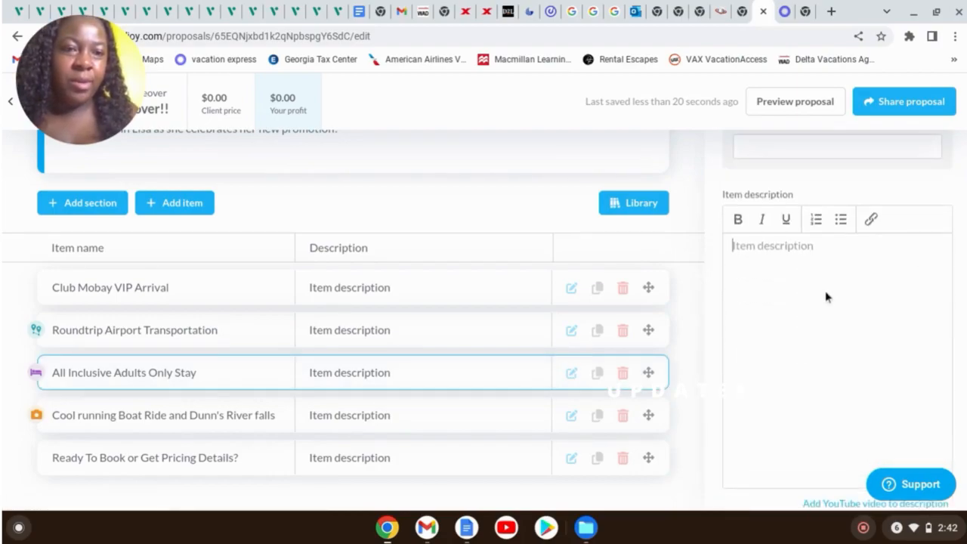
{"action": "left_click", "coordinate": [794, 277]}
{"action": "left_click", "coordinate": [786, 11]}
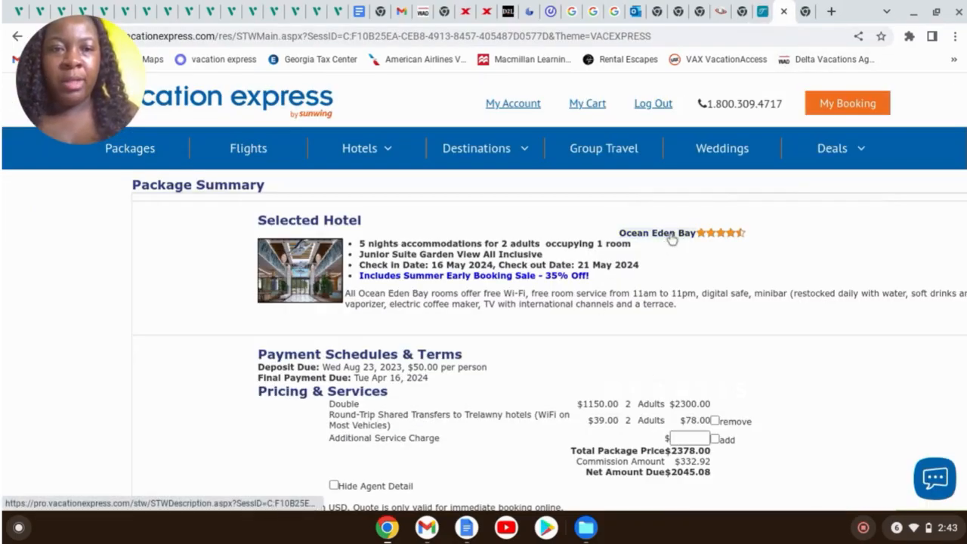
Open Ocean Eden Bay's hotel description and select its Welcome introduction paragraph
{"action": "left_click", "coordinate": [668, 235]}
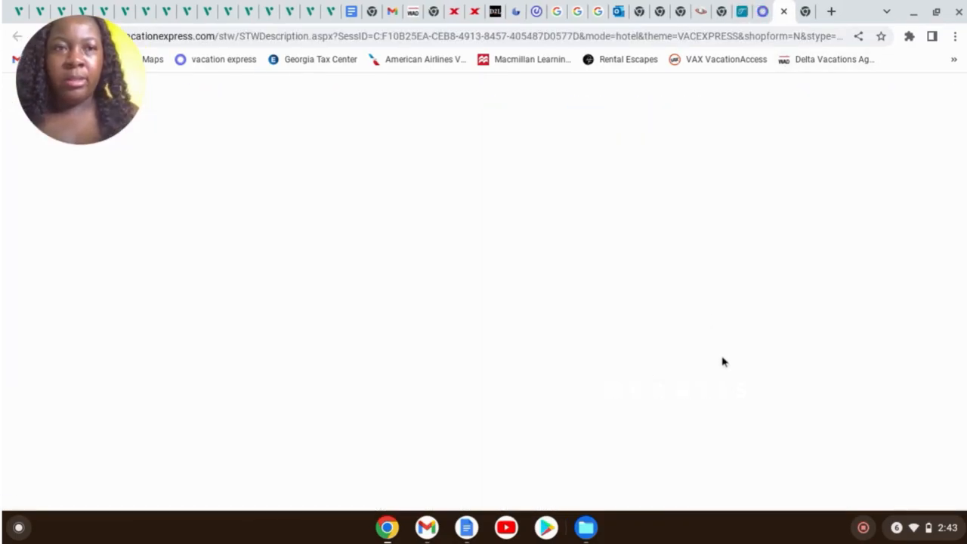
{"action": "scroll", "coordinate": [593, 286], "scroll_direction": "down", "scroll_amount": 3}
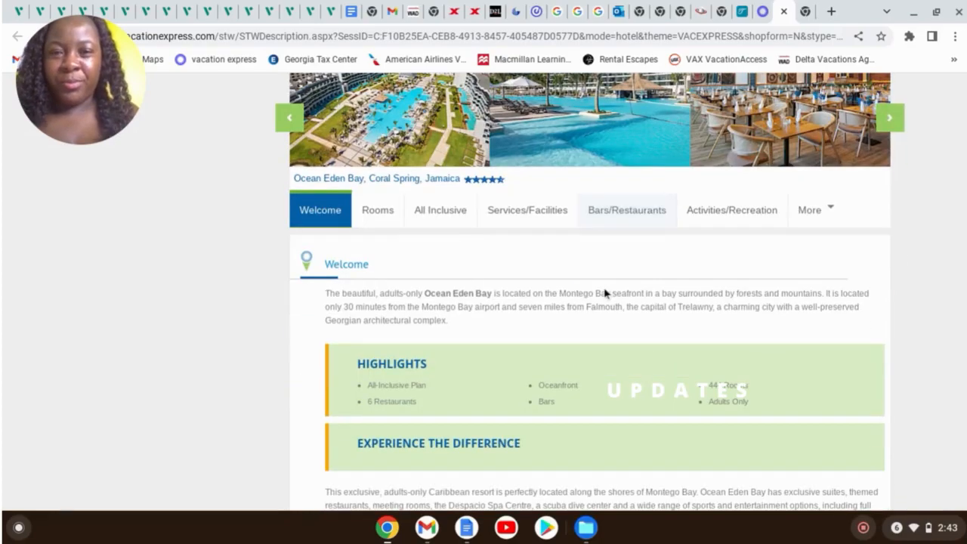
{"action": "scroll", "coordinate": [616, 301], "scroll_direction": "down", "scroll_amount": 10}
{"action": "scroll", "coordinate": [620, 291], "scroll_direction": "up", "scroll_amount": 3}
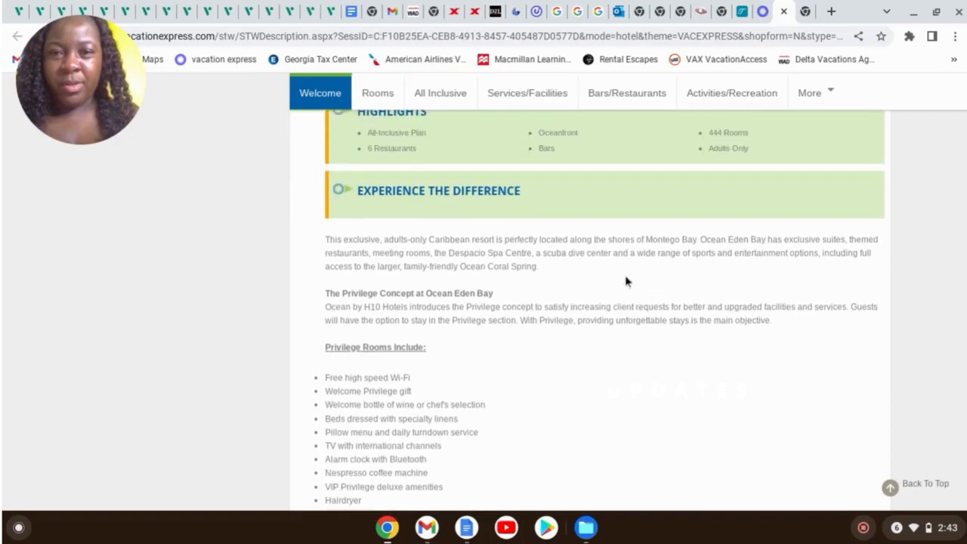
{"action": "scroll", "coordinate": [626, 281], "scroll_direction": "up", "scroll_amount": 5}
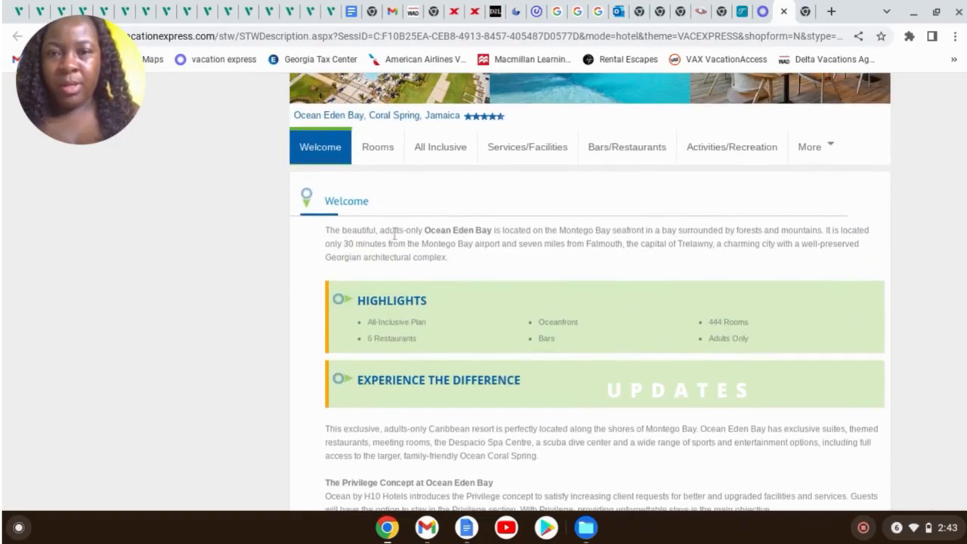
{"action": "left_click_drag", "start_coordinate": [327, 229], "coordinate": [475, 267]}
{"action": "key", "text": "ctrl+c"}
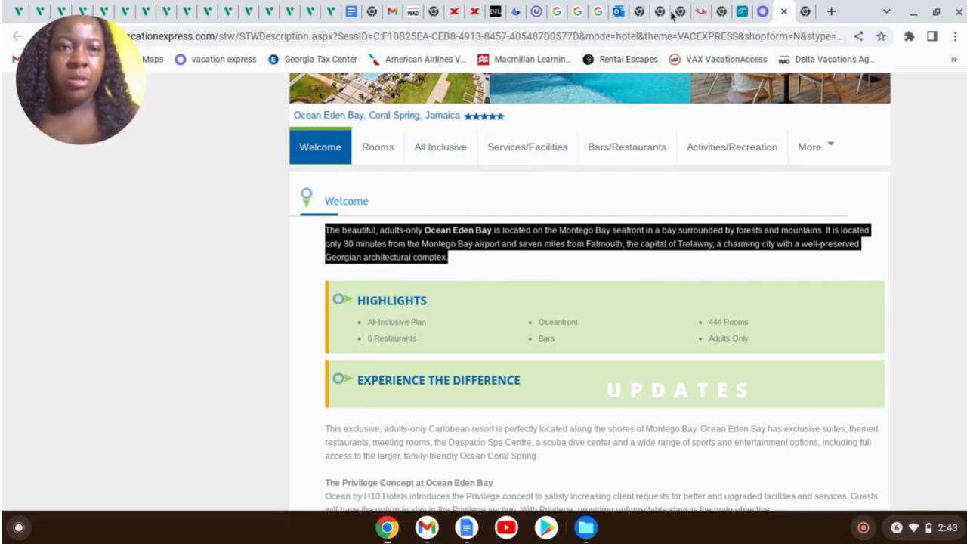
{"action": "left_click", "coordinate": [741, 12]}
Paste the Ocean Eden Bay Welcome paragraph into the lodging item's Item description
{"action": "left_click", "coordinate": [767, 253]}
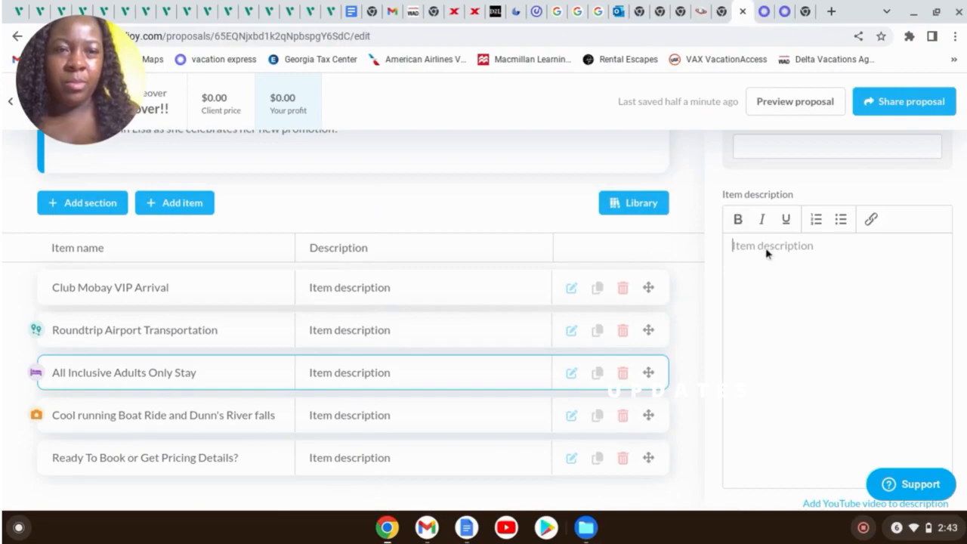
{"action": "key", "text": "ctrl+v"}
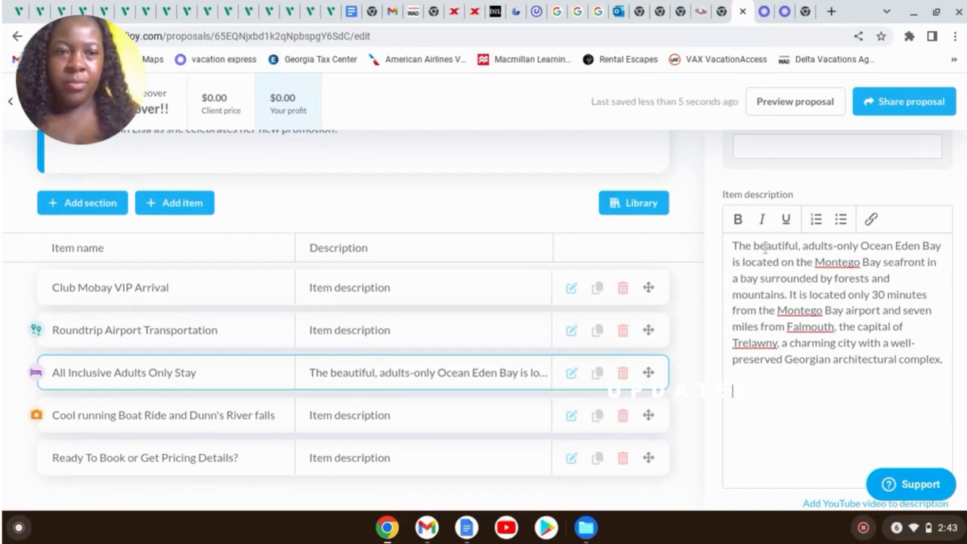
{"action": "scroll", "coordinate": [822, 383], "scroll_direction": "down", "scroll_amount": 1}
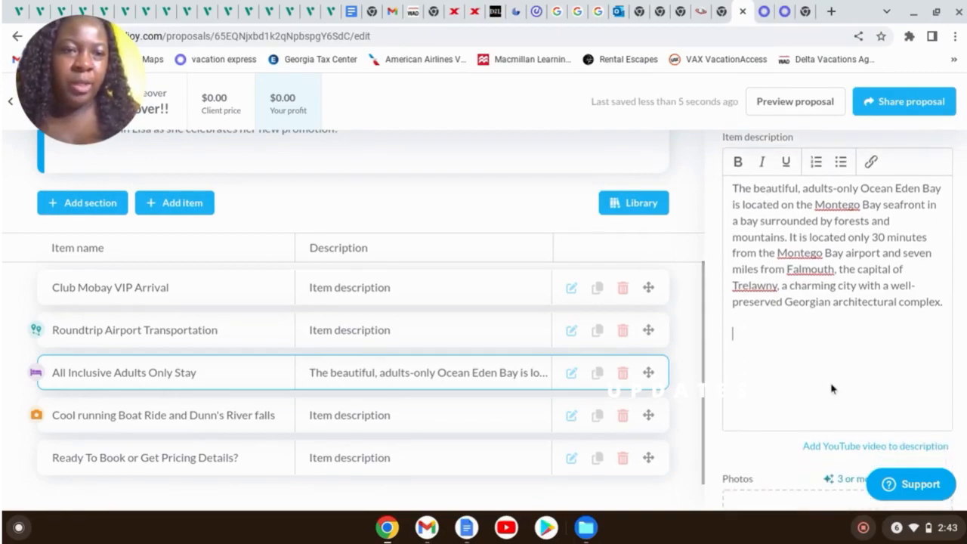
{"action": "scroll", "coordinate": [831, 388], "scroll_direction": "up", "scroll_amount": 1}
{"action": "scroll", "coordinate": [809, 361], "scroll_direction": "down", "scroll_amount": 1}
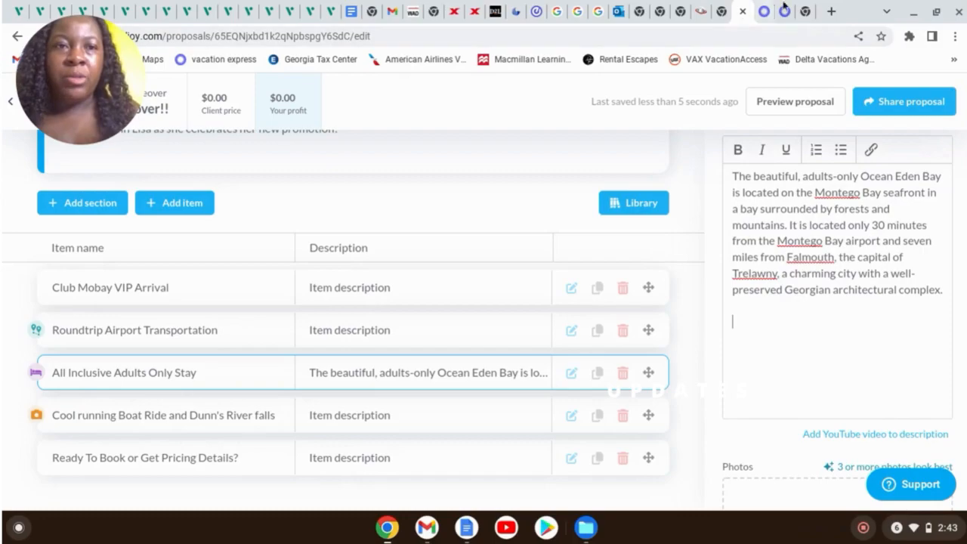
Select Ocean Eden Bay's amenities text, from the lounge perks through Privilege Pool and Beach
{"action": "left_click", "coordinate": [785, 10]}
{"action": "scroll", "coordinate": [609, 317], "scroll_direction": "down", "scroll_amount": 2}
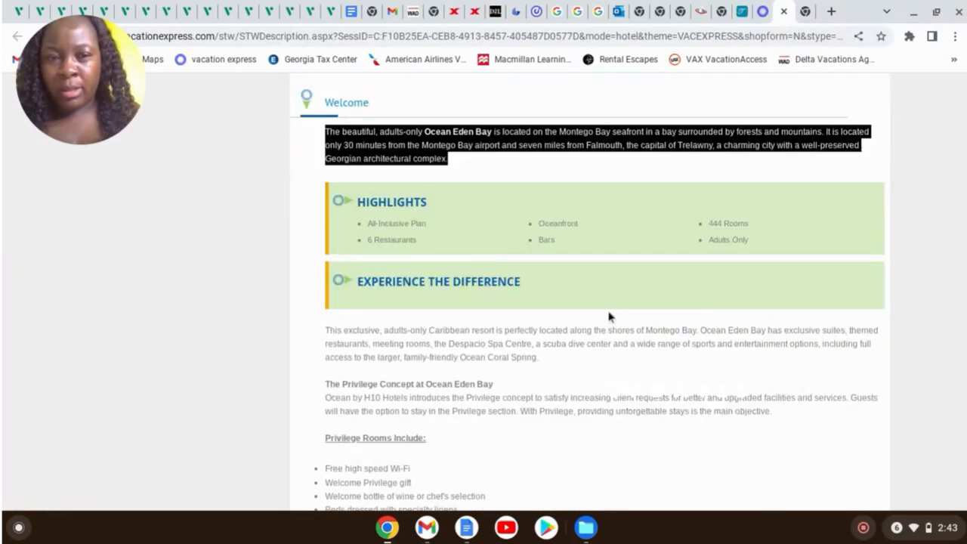
{"action": "scroll", "coordinate": [609, 318], "scroll_direction": "down", "scroll_amount": 3}
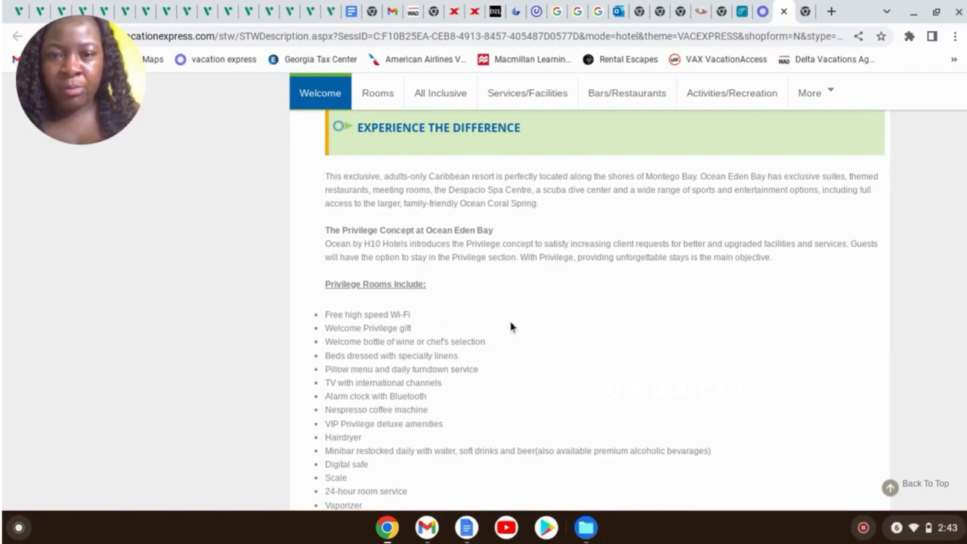
{"action": "scroll", "coordinate": [602, 279], "scroll_direction": "down", "scroll_amount": 3}
{"action": "scroll", "coordinate": [610, 285], "scroll_direction": "down", "scroll_amount": 3}
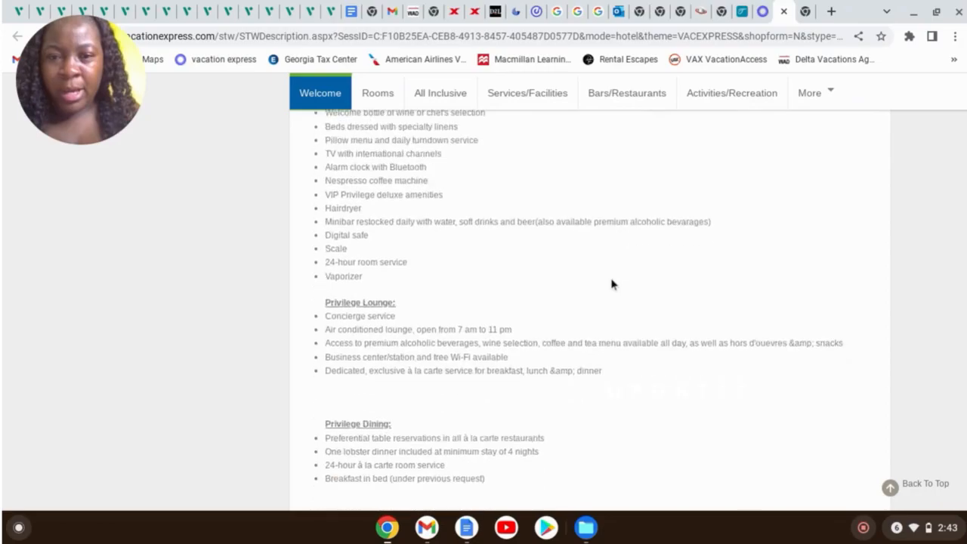
{"action": "scroll", "coordinate": [620, 285], "scroll_direction": "down", "scroll_amount": 3}
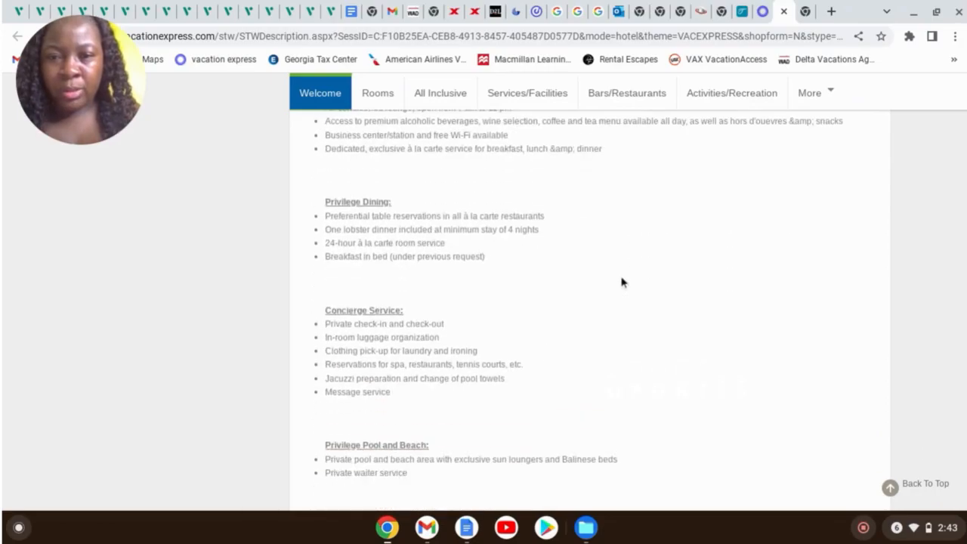
{"action": "scroll", "coordinate": [621, 282], "scroll_direction": "up", "scroll_amount": 10}
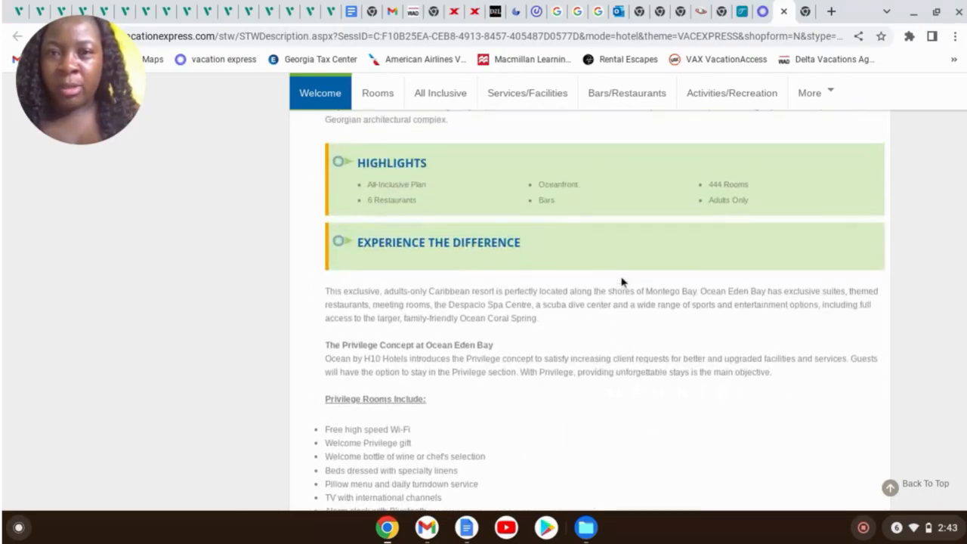
{"action": "left_click_drag", "start_coordinate": [325, 304], "coordinate": [594, 485]}
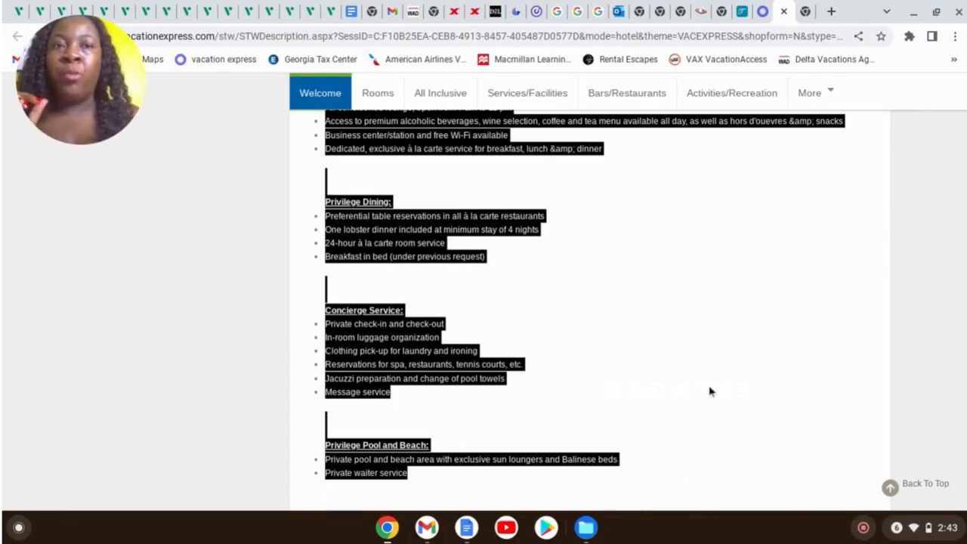
{"action": "left_click", "coordinate": [741, 13]}
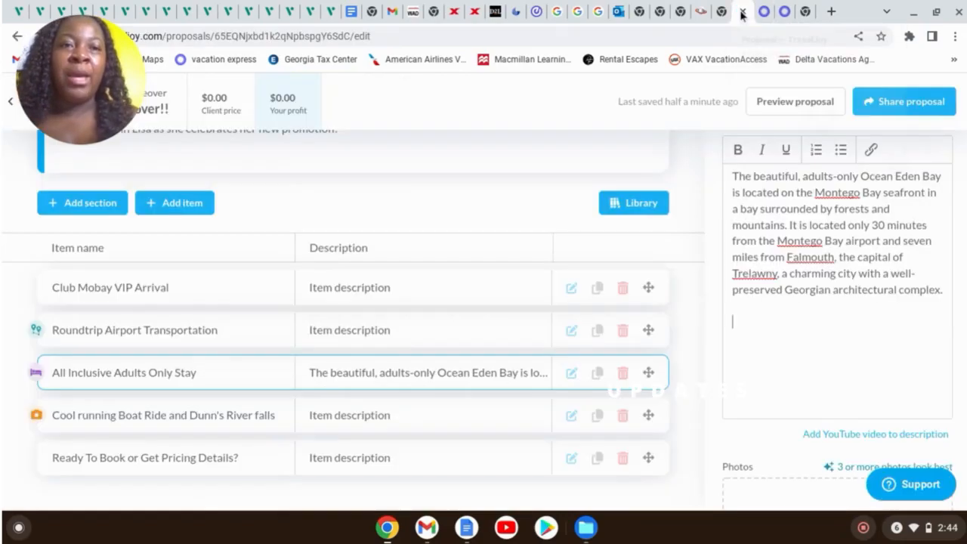
Append the copied amenities to the lodging description and open the photo uploader
{"action": "left_click", "coordinate": [789, 330]}
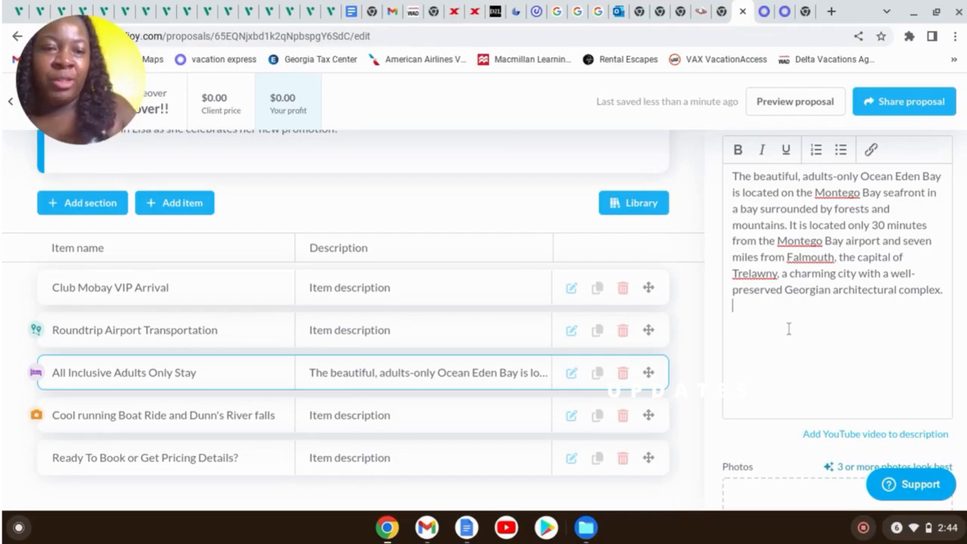
{"action": "key", "text": "ctrl+v"}
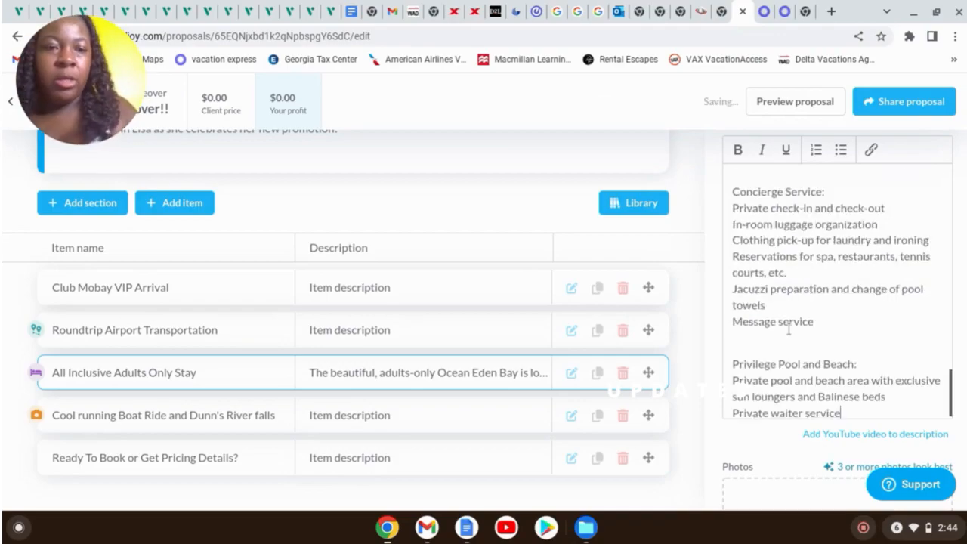
{"action": "scroll", "coordinate": [767, 280], "scroll_direction": "down", "scroll_amount": 3}
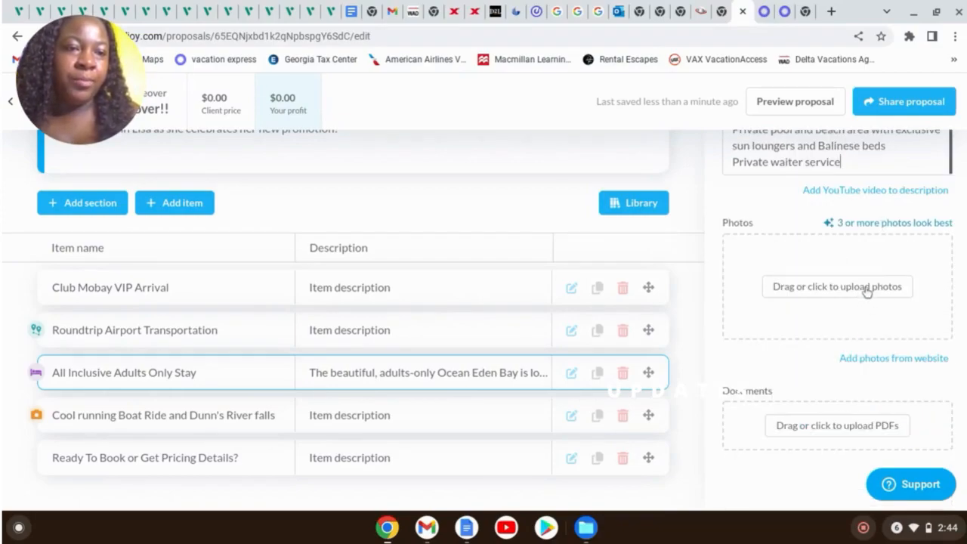
{"action": "left_click", "coordinate": [869, 287]}
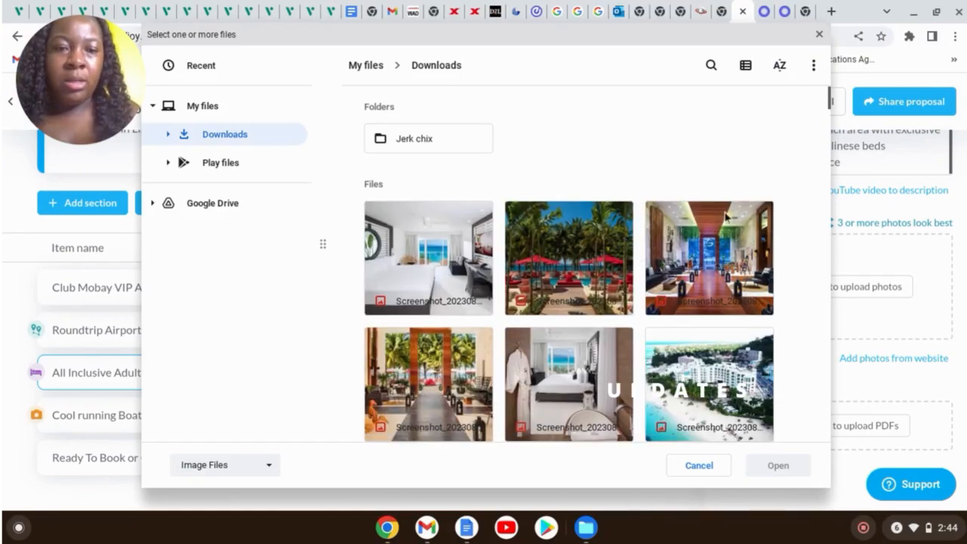
Select the aerial, resort and pool photos plus gallery-4.jpg, slide-24.jpg and slide-31.jpg
{"action": "scroll", "coordinate": [718, 221], "scroll_direction": "down", "scroll_amount": 2}
{"action": "scroll", "coordinate": [718, 221], "scroll_direction": "down", "scroll_amount": 4}
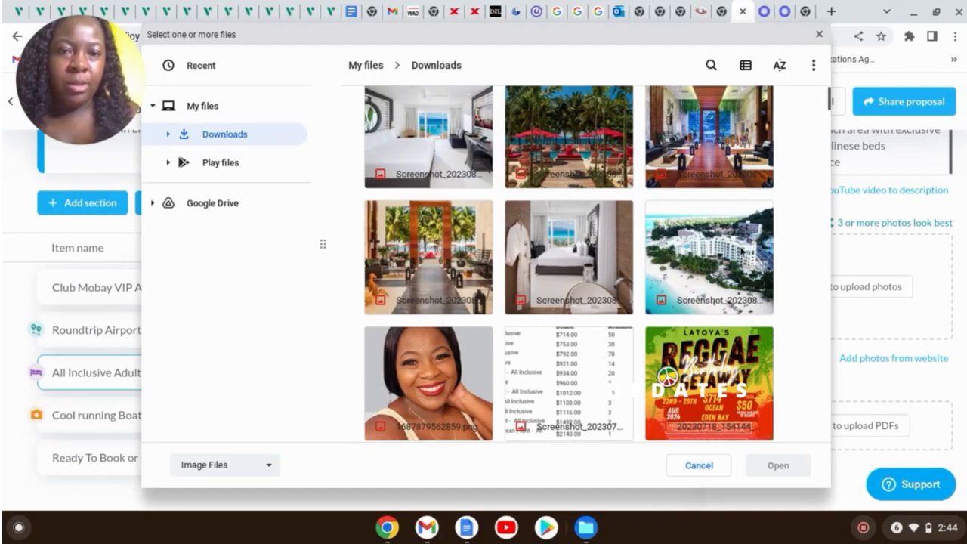
{"action": "scroll", "coordinate": [507, 272], "scroll_direction": "down", "scroll_amount": 9}
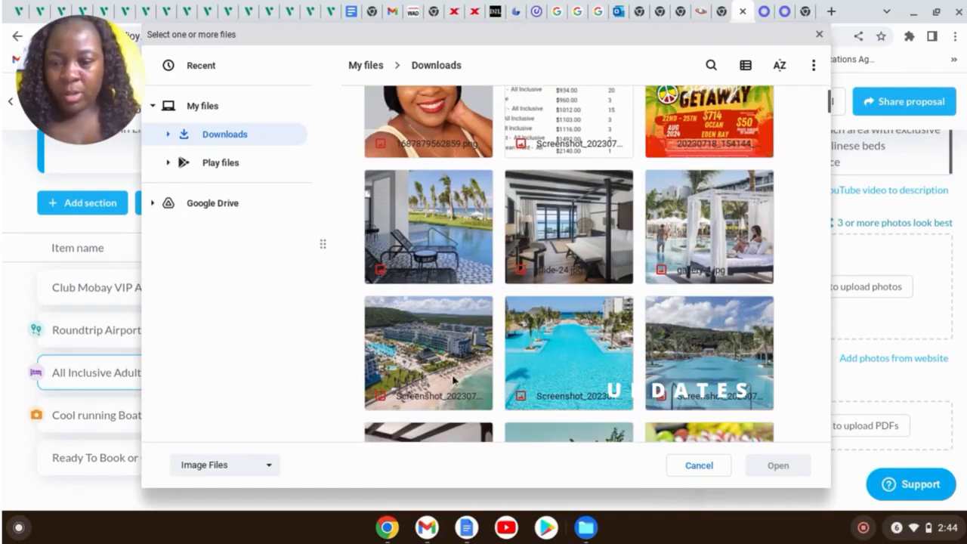
{"action": "left_click", "coordinate": [431, 368]}
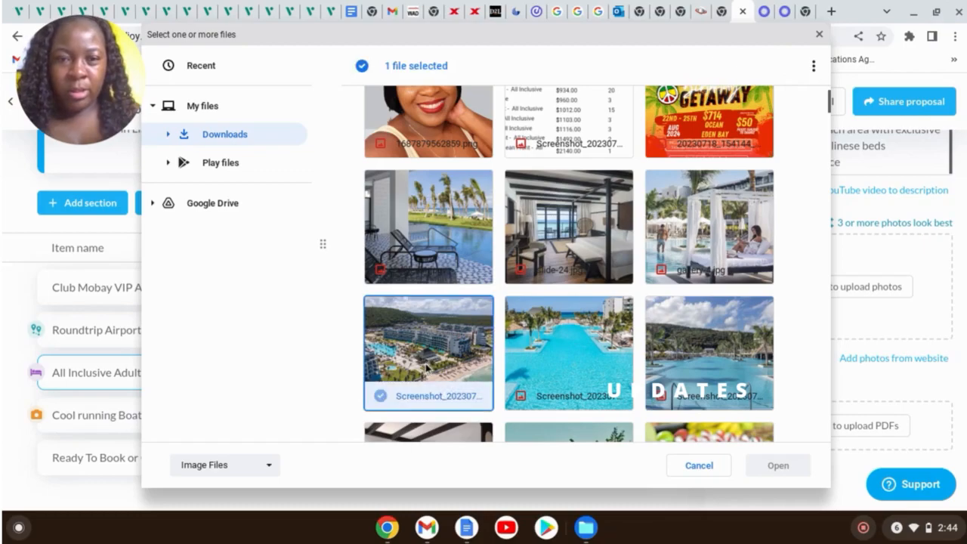
{"action": "left_click", "coordinate": [568, 355], "text": "ctrl"}
{"action": "left_click", "coordinate": [686, 364], "text": "ctrl"}
{"action": "left_click", "coordinate": [708, 270], "text": "ctrl"}
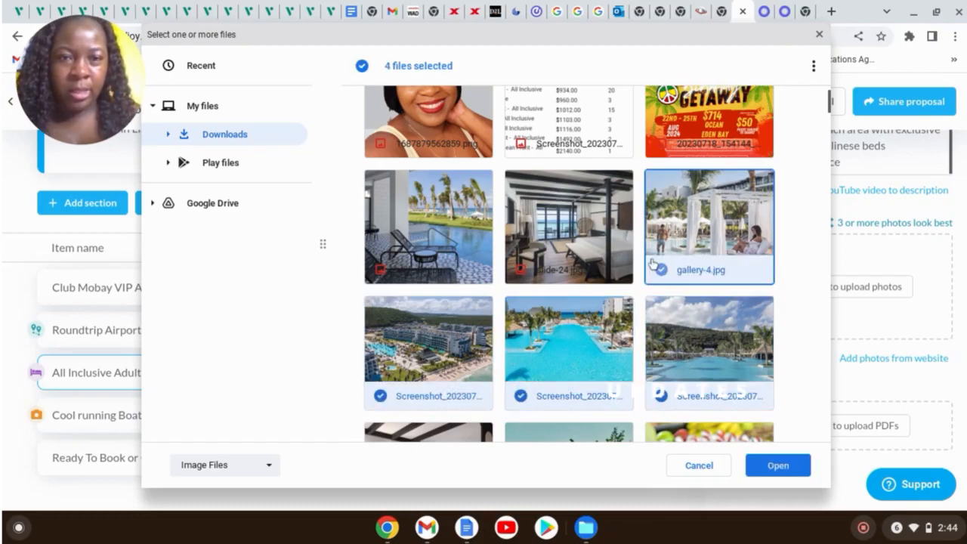
{"action": "left_click", "coordinate": [605, 257], "text": "ctrl"}
{"action": "left_click", "coordinate": [440, 254], "text": "ctrl"}
Add the bedroom photo, upload all seven, and make the aerial resort shot the main image
{"action": "scroll", "coordinate": [586, 289], "scroll_direction": "down", "scroll_amount": 1}
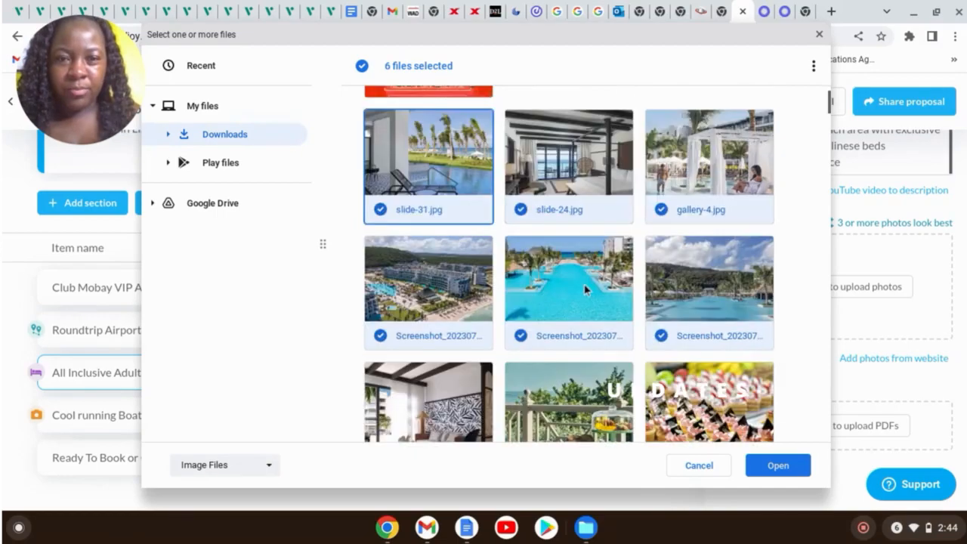
{"action": "scroll", "coordinate": [585, 289], "scroll_direction": "down", "scroll_amount": 1}
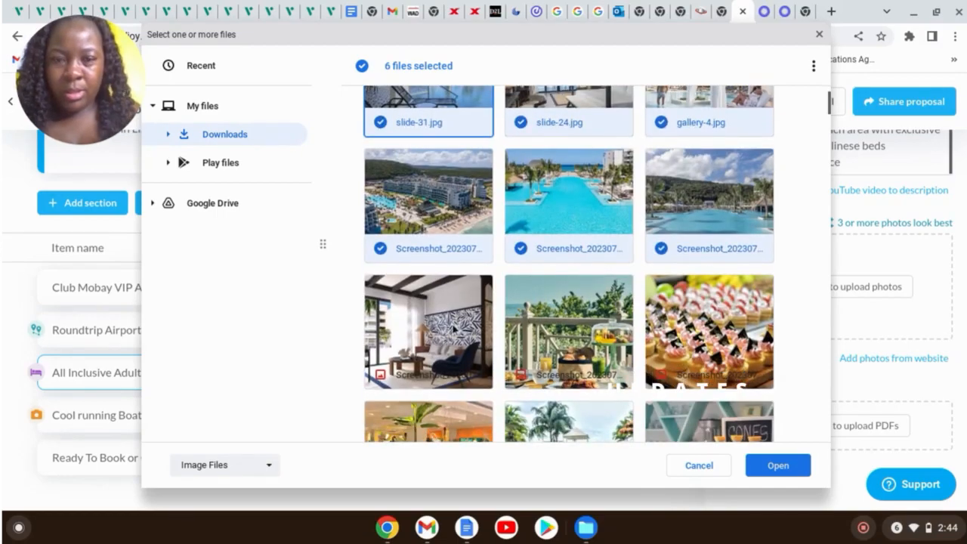
{"action": "left_click", "coordinate": [452, 326], "text": "ctrl"}
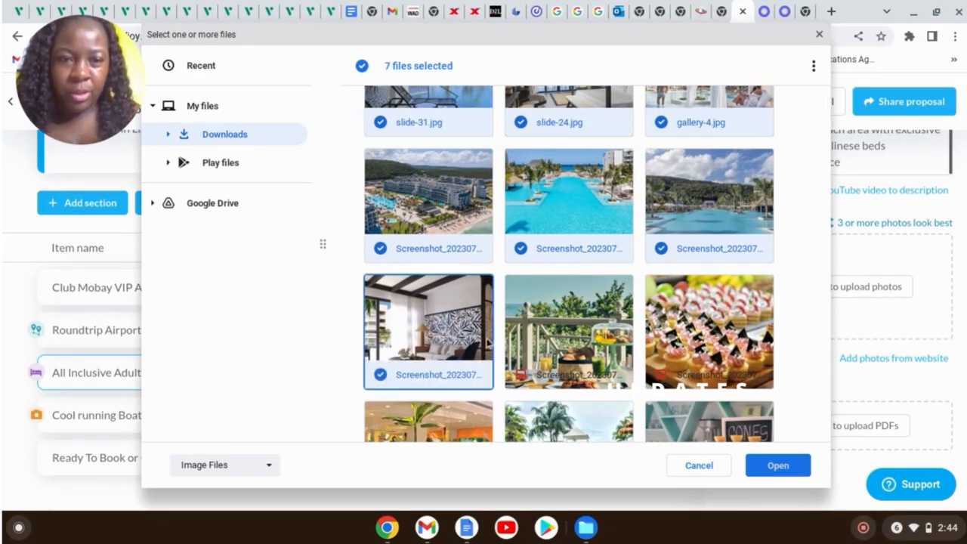
{"action": "scroll", "coordinate": [593, 327], "scroll_direction": "down", "scroll_amount": 2}
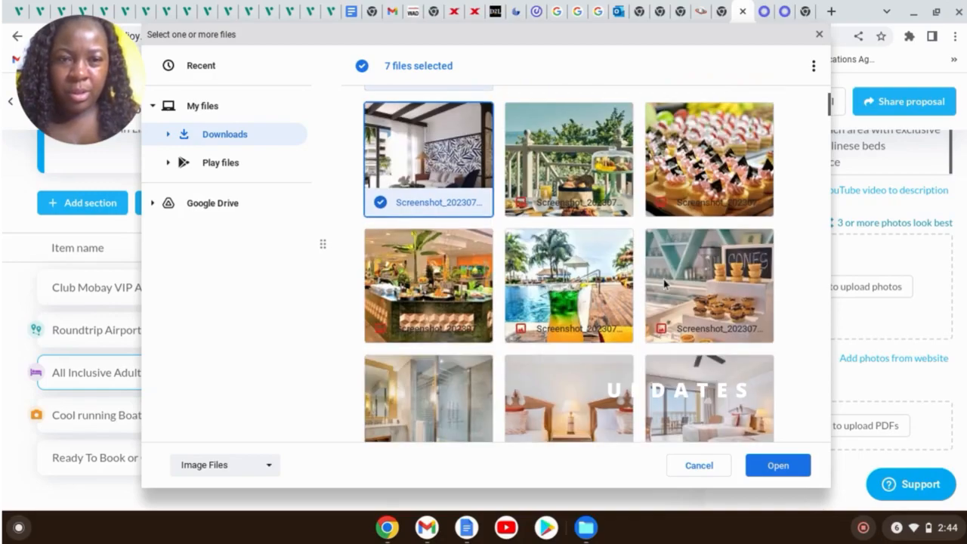
{"action": "scroll", "coordinate": [664, 286], "scroll_direction": "down", "scroll_amount": 2}
{"action": "scroll", "coordinate": [690, 295], "scroll_direction": "down", "scroll_amount": 2}
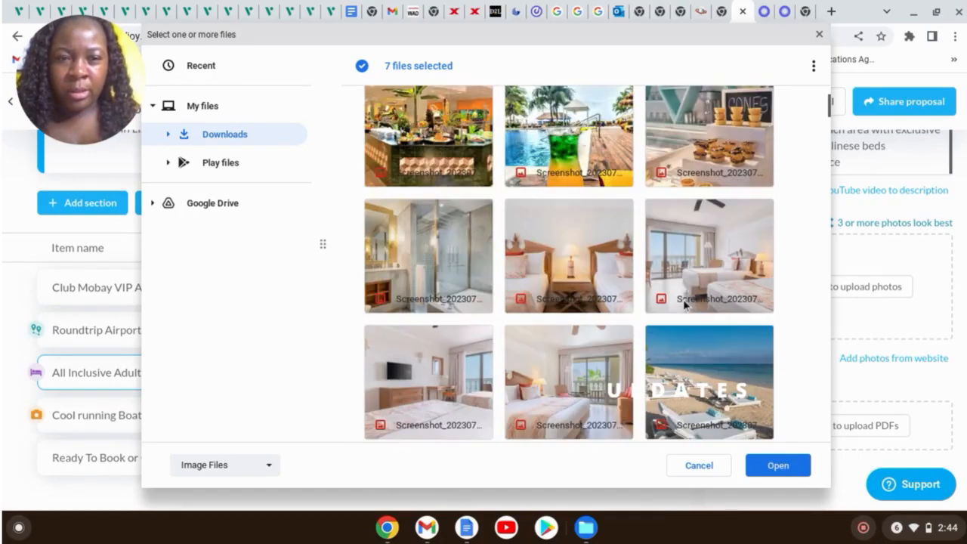
{"action": "left_click", "coordinate": [778, 466]}
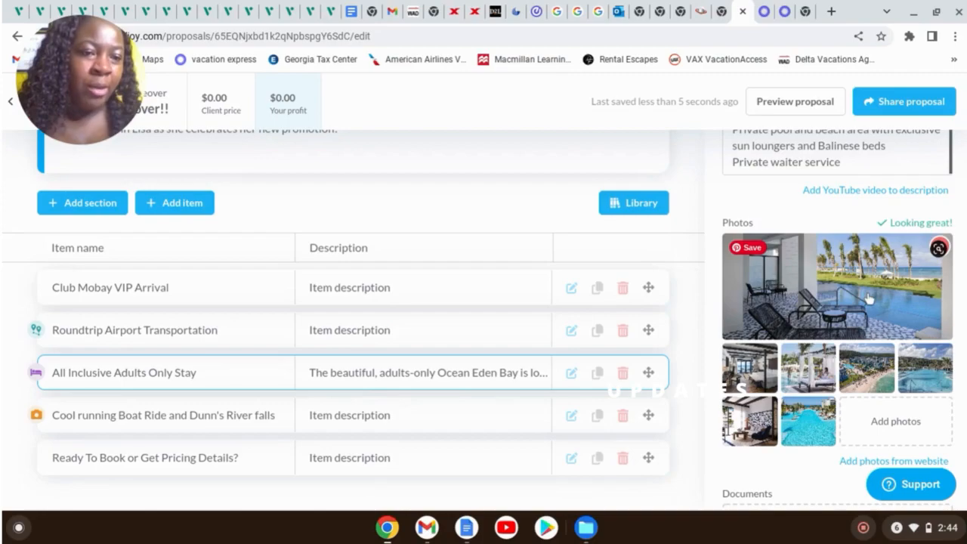
{"action": "left_click_drag", "start_coordinate": [869, 378], "coordinate": [845, 311]}
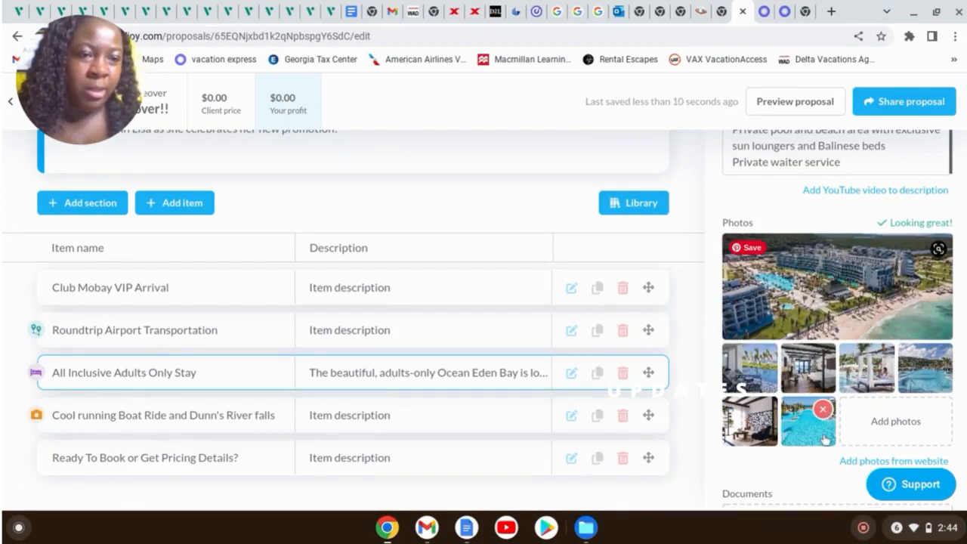
{"action": "scroll", "coordinate": [840, 393], "scroll_direction": "down", "scroll_amount": 3}
{"action": "scroll", "coordinate": [841, 358], "scroll_direction": "up", "scroll_amount": 3}
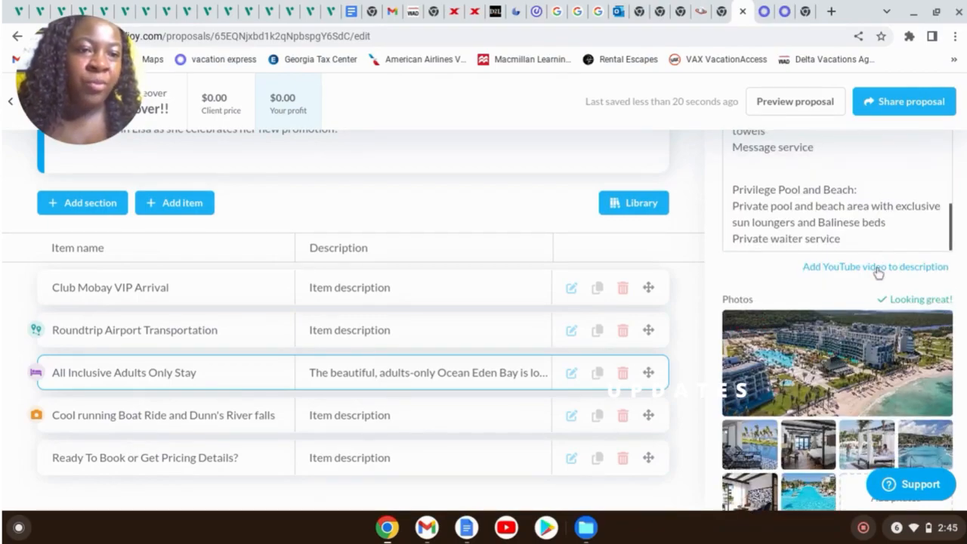
In a new tab, search Google for 'youtube' and open the 'YouTube: Home' result
{"action": "left_click", "coordinate": [831, 12]}
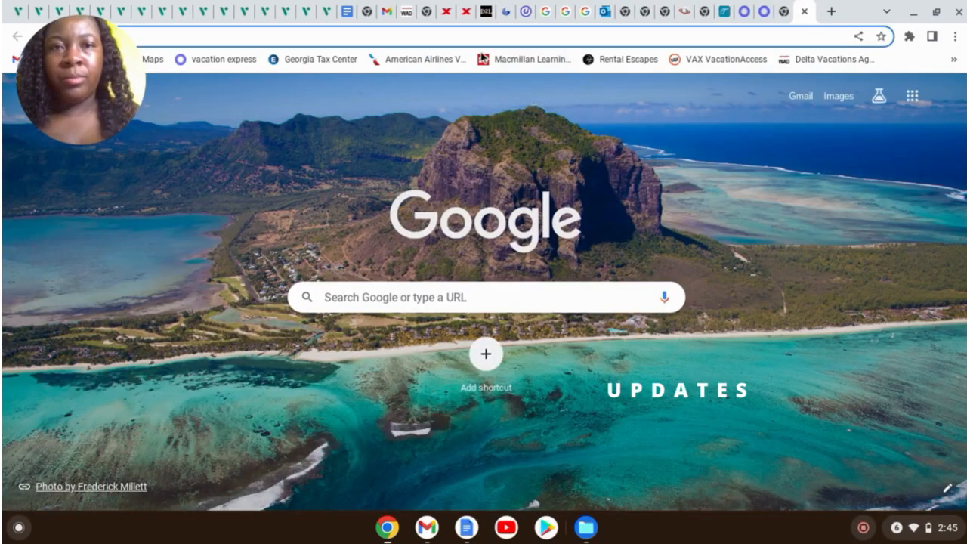
{"action": "left_click", "coordinate": [397, 299]}
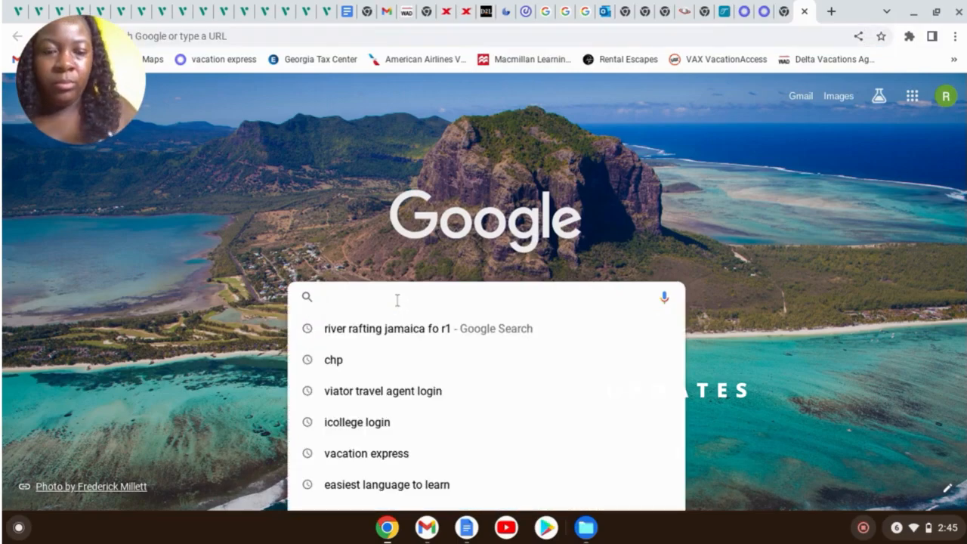
{"action": "type", "text": "youtube"}
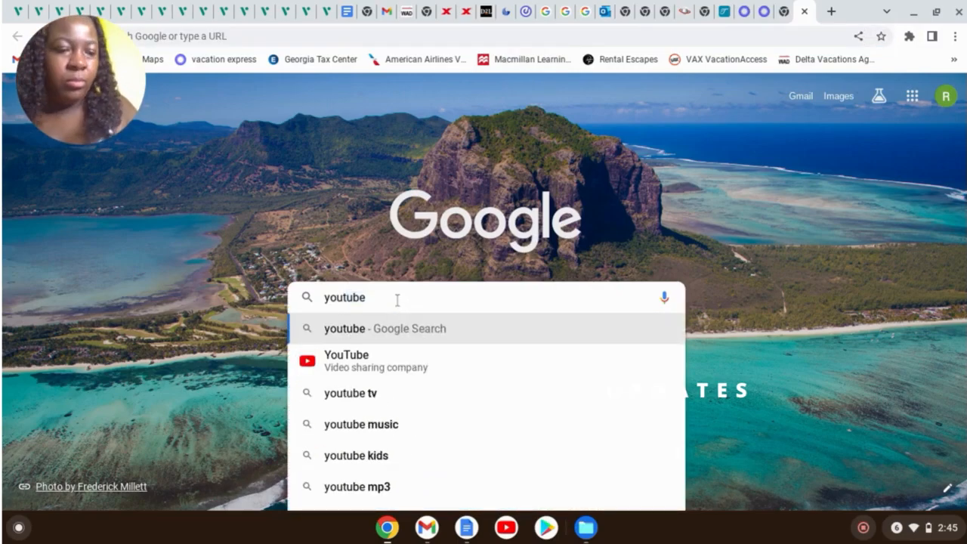
{"action": "key", "text": "Return"}
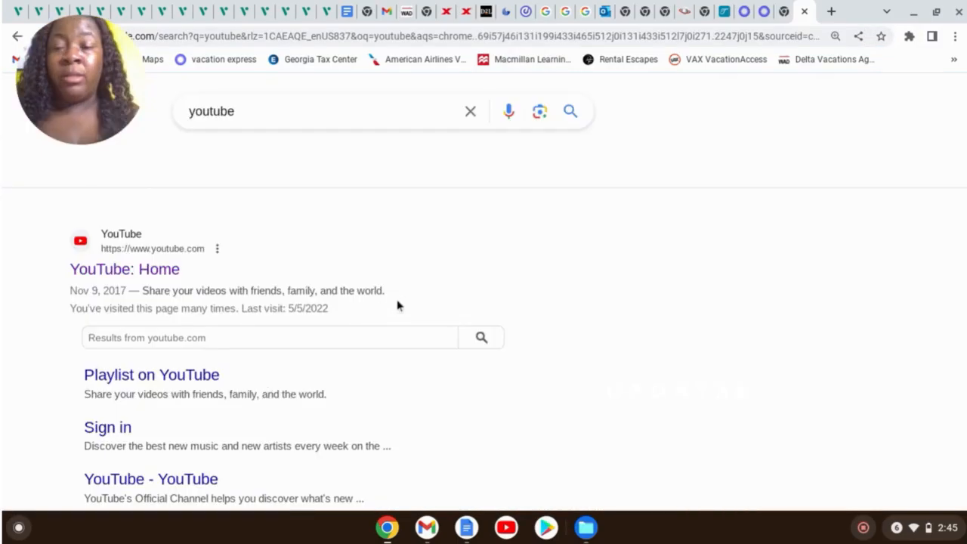
{"action": "left_click", "coordinate": [164, 275]}
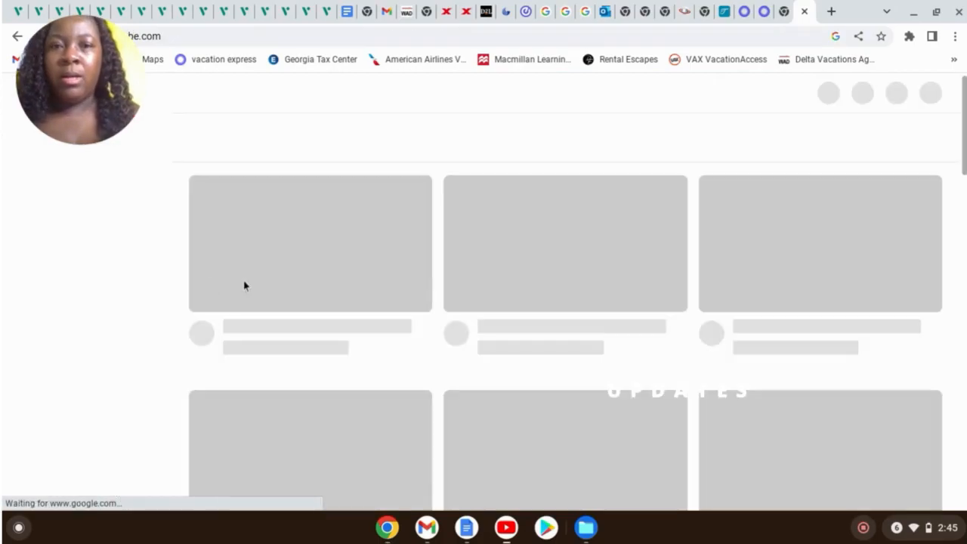
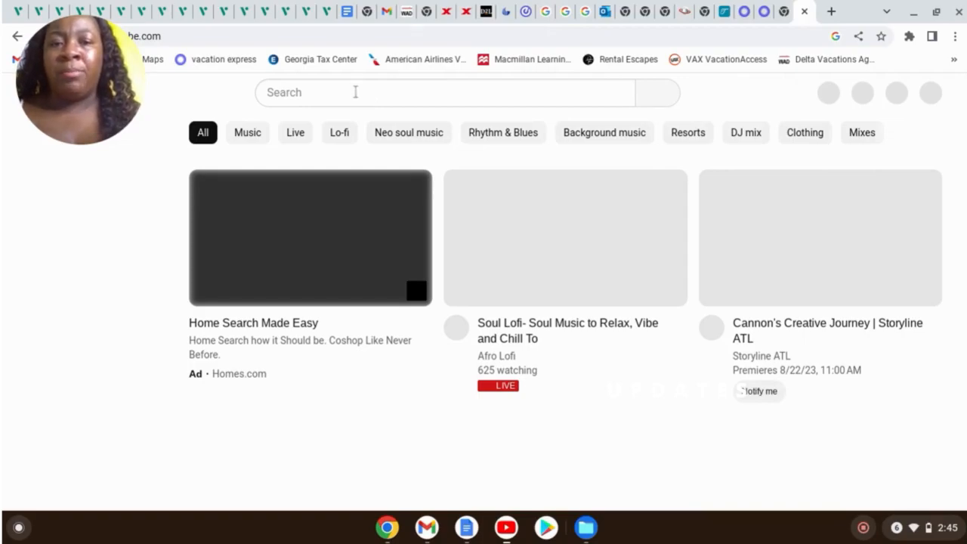
Search YouTube for 'ocean eden bay ad' and open the Ocean Eden Bay Adults Only Resort official video
{"action": "left_click", "coordinate": [355, 92]}
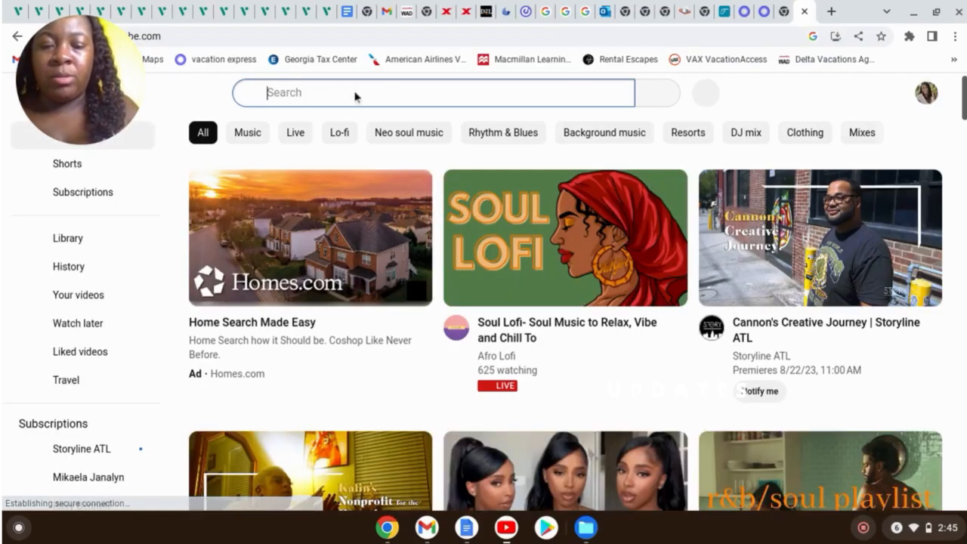
{"action": "type", "text": "ocean"}
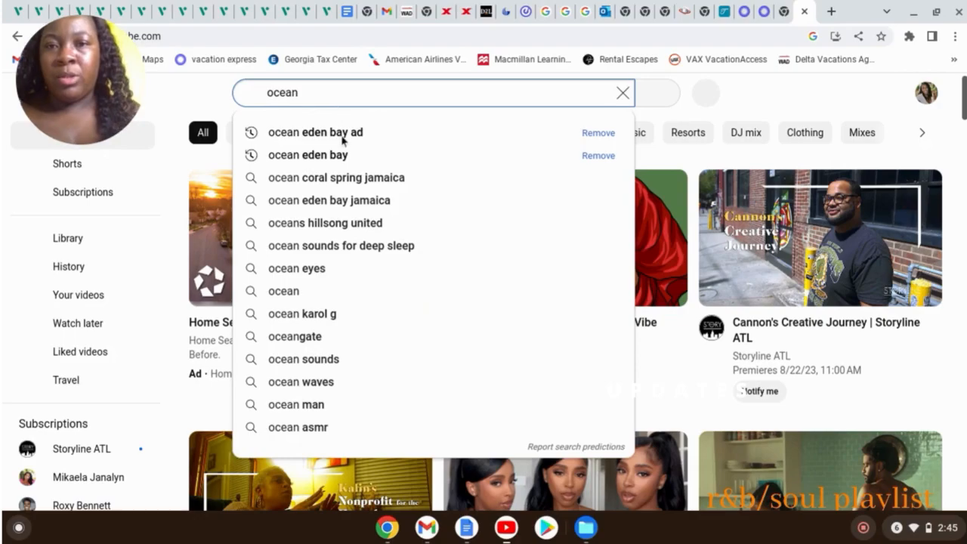
{"action": "left_click", "coordinate": [342, 141]}
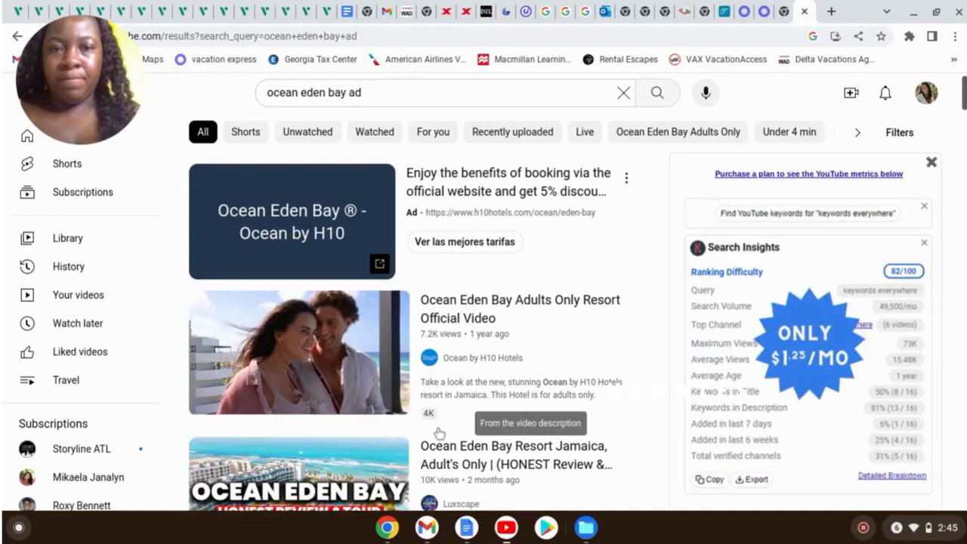
{"action": "scroll", "coordinate": [431, 340], "scroll_direction": "down", "scroll_amount": 2}
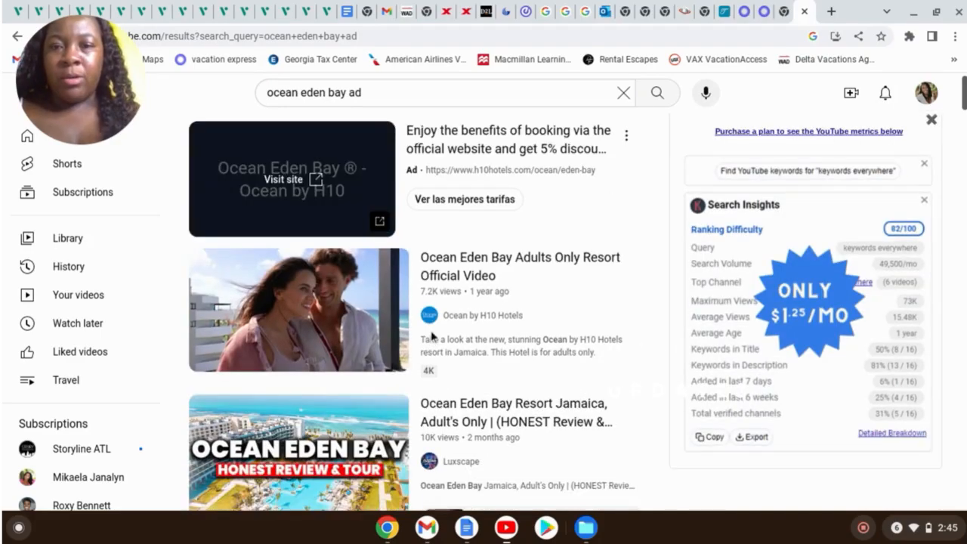
{"action": "scroll", "coordinate": [302, 270], "scroll_direction": "down", "scroll_amount": 1}
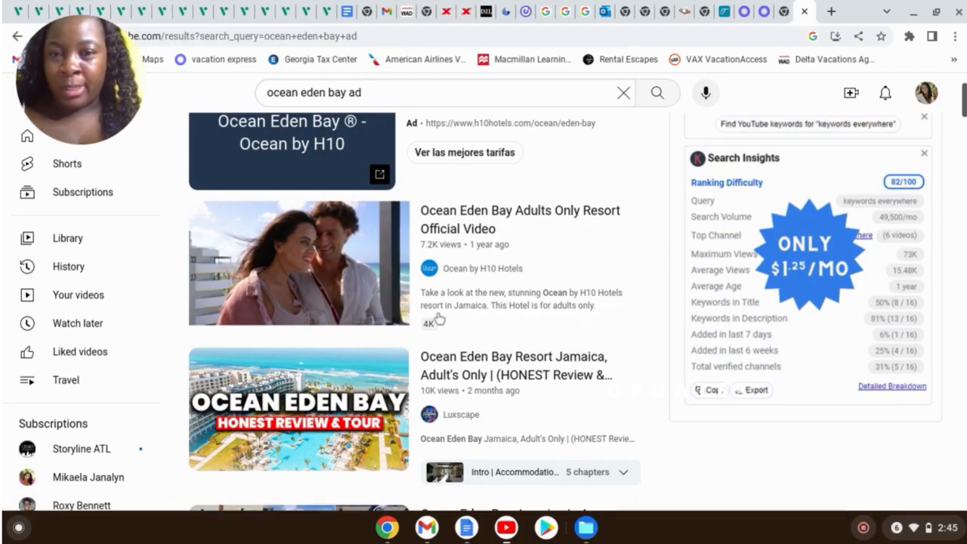
{"action": "mouse_move", "coordinate": [371, 317]}
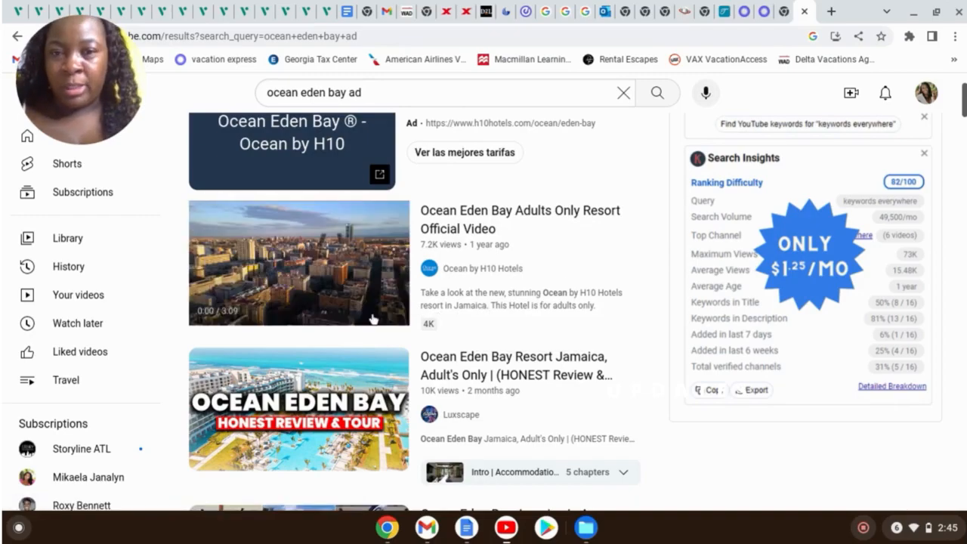
{"action": "left_click", "coordinate": [306, 295]}
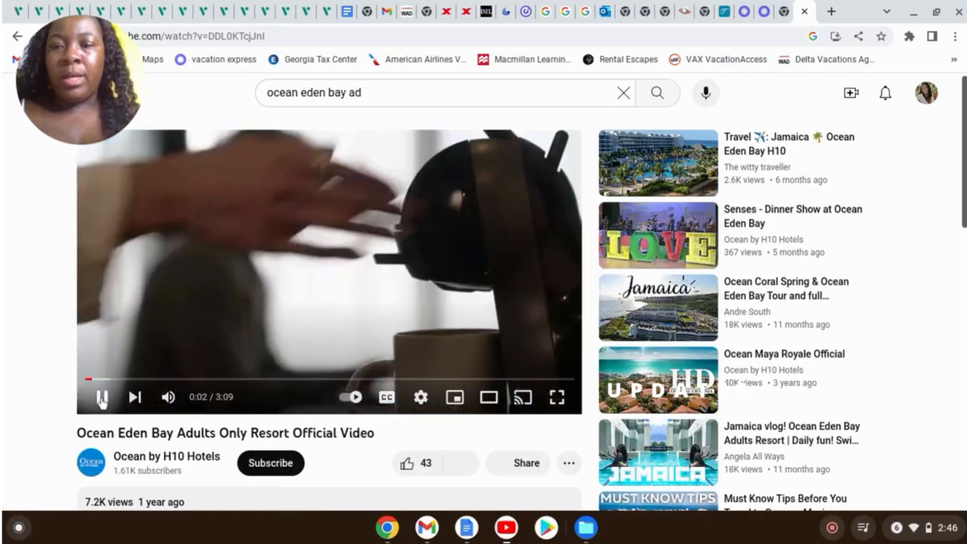
Pause the video, copy its share link, and close the video's tab
{"action": "left_click", "coordinate": [323, 323]}
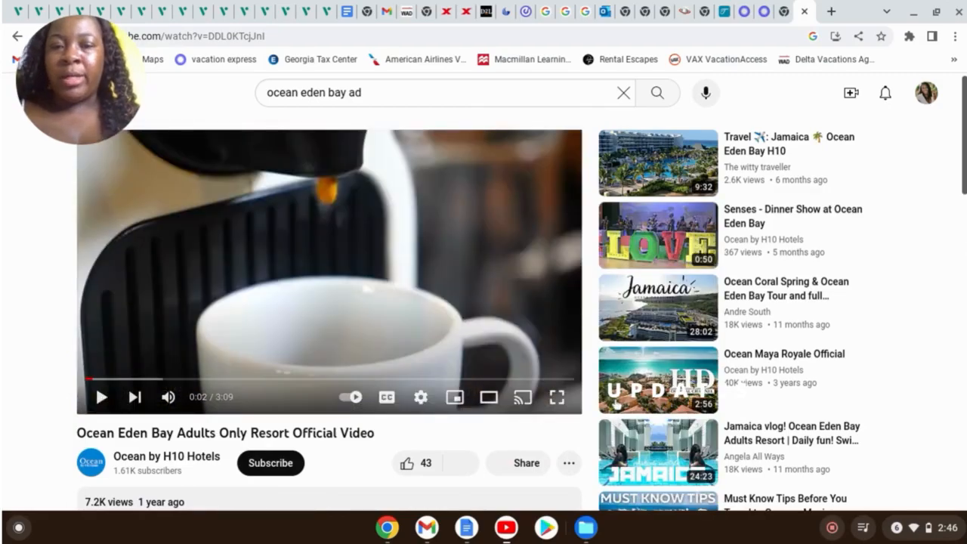
{"action": "left_click", "coordinate": [527, 462]}
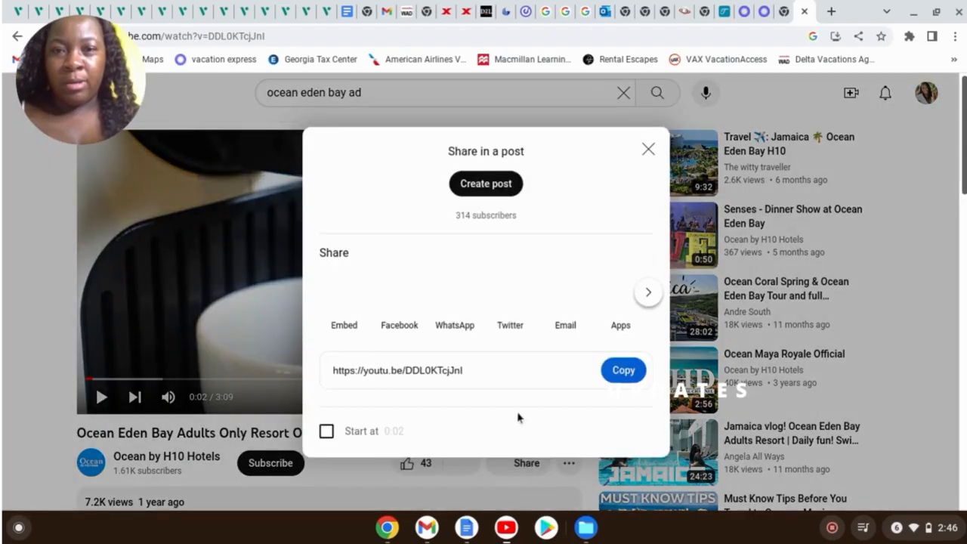
{"action": "left_click", "coordinate": [622, 373]}
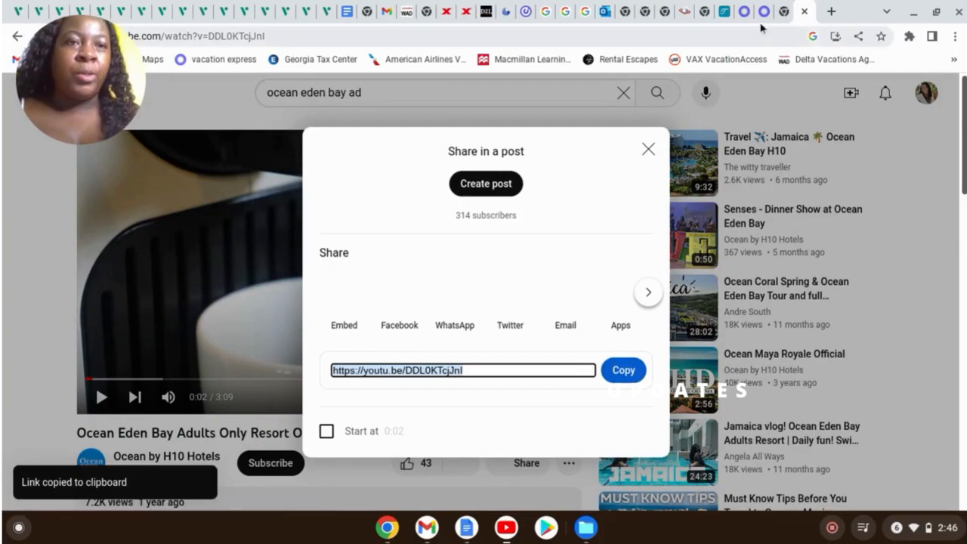
{"action": "left_click", "coordinate": [804, 11]}
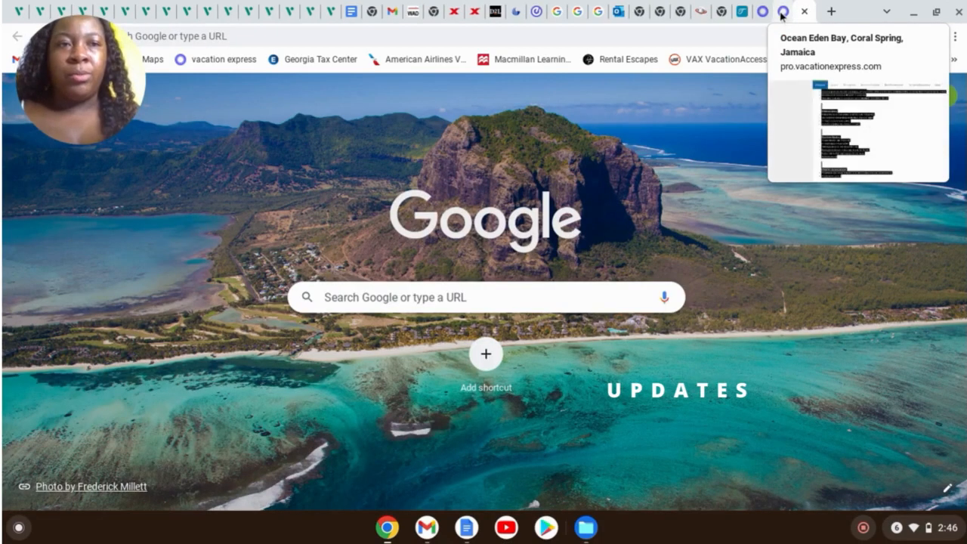
Add the copied Ocean Eden Bay video link to the All Inclusive Adults Only Stay description
{"action": "left_click", "coordinate": [742, 11]}
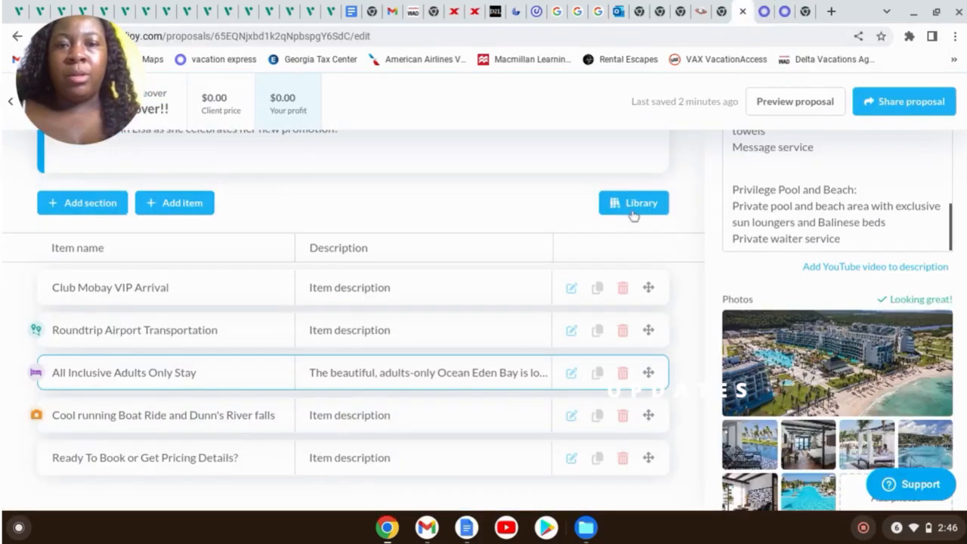
{"action": "left_click", "coordinate": [905, 269]}
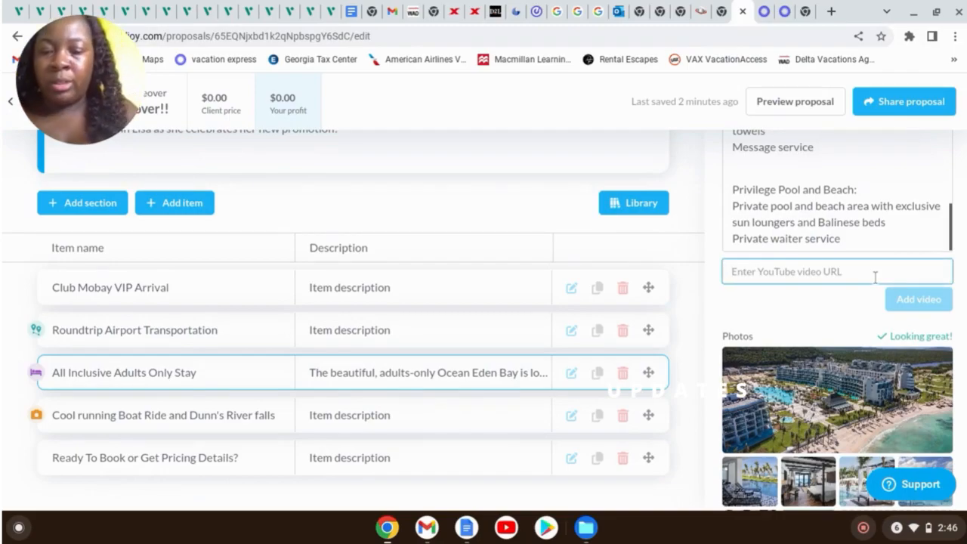
{"action": "key", "text": "ctrl+v"}
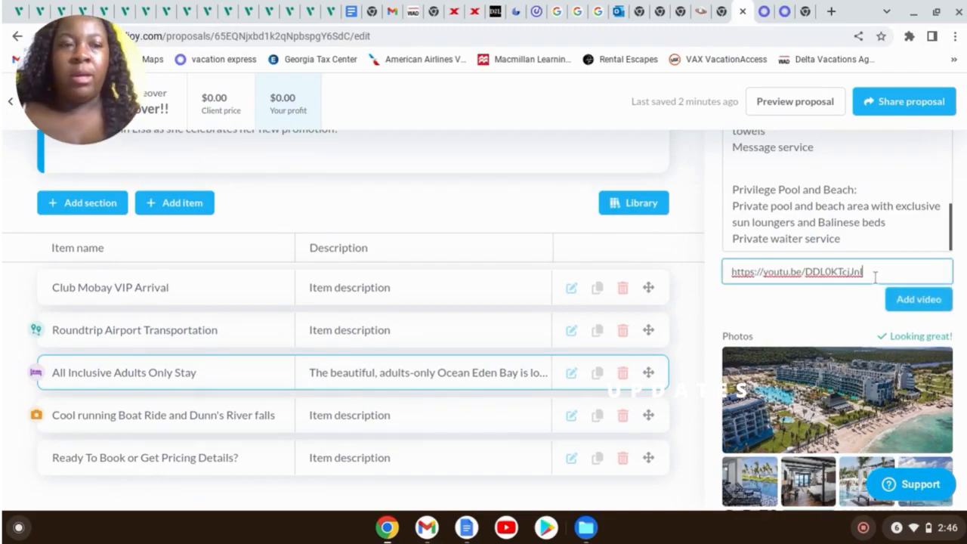
{"action": "left_click", "coordinate": [840, 320]}
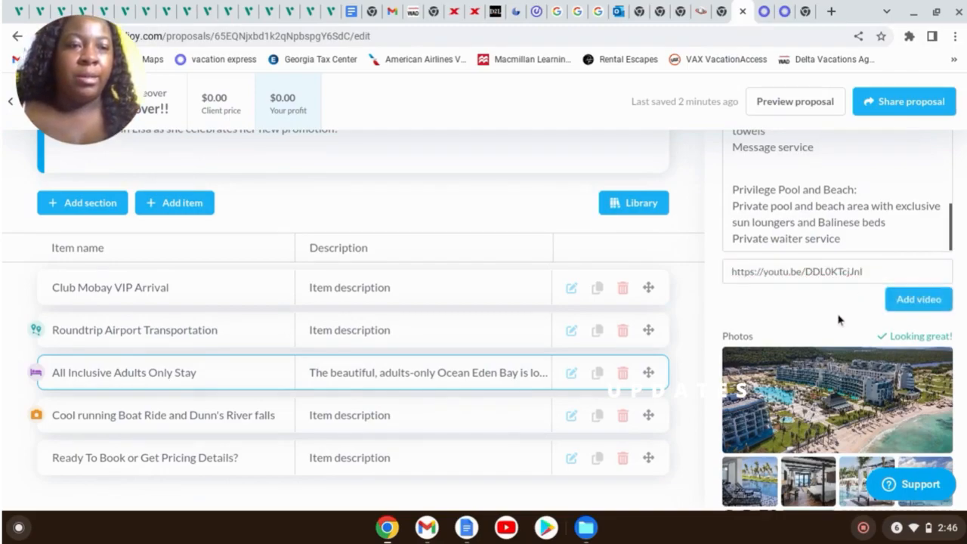
{"action": "left_click", "coordinate": [923, 300]}
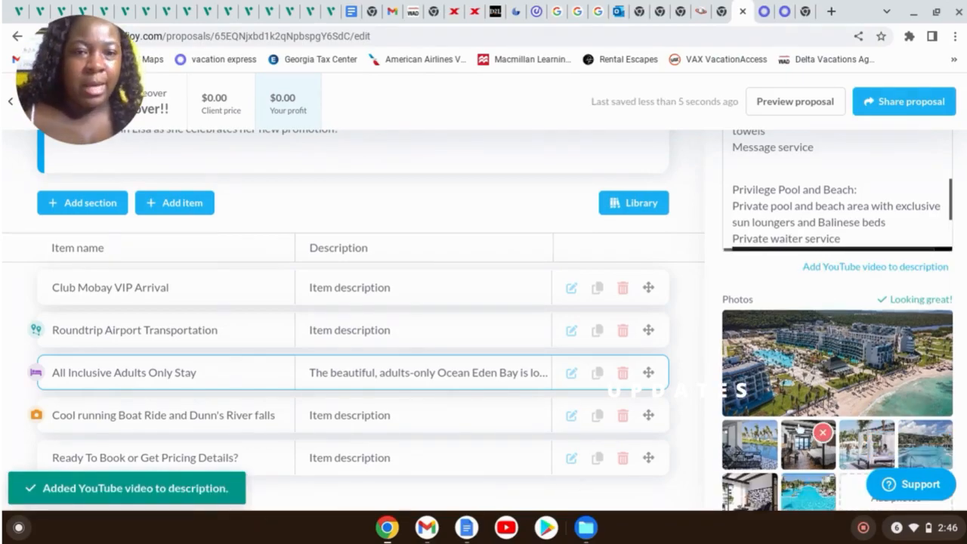
Open the Cool running Boat Ride item's description and switch to the Vacation Express tab
{"action": "scroll", "coordinate": [869, 318], "scroll_direction": "down", "scroll_amount": 3}
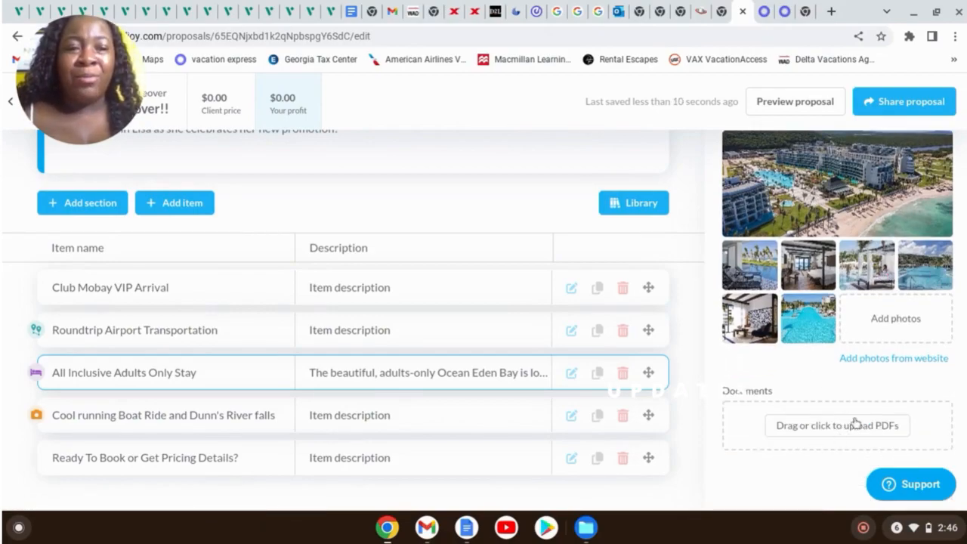
{"action": "scroll", "coordinate": [904, 326], "scroll_direction": "up", "scroll_amount": 1}
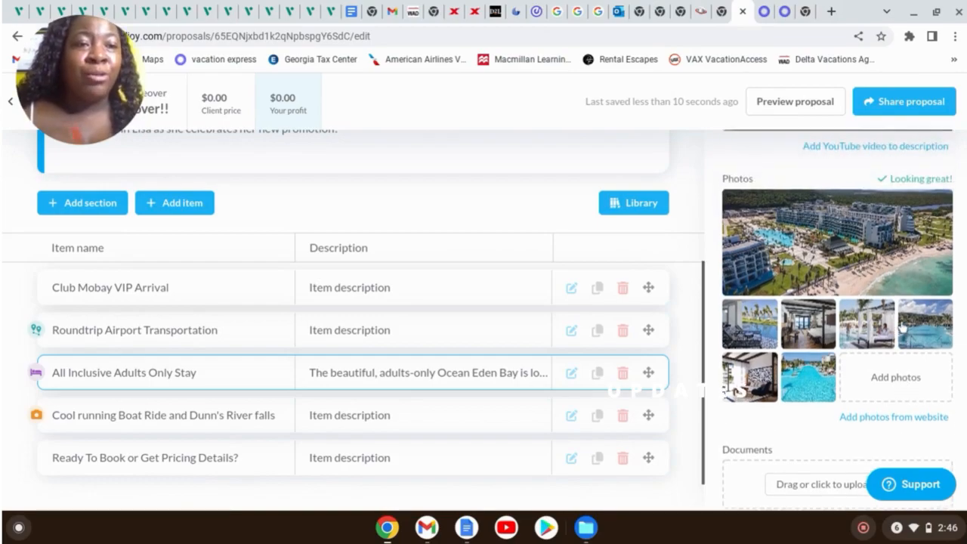
{"action": "scroll", "coordinate": [903, 327], "scroll_direction": "up", "scroll_amount": 5}
{"action": "scroll", "coordinate": [904, 325], "scroll_direction": "up", "scroll_amount": 3}
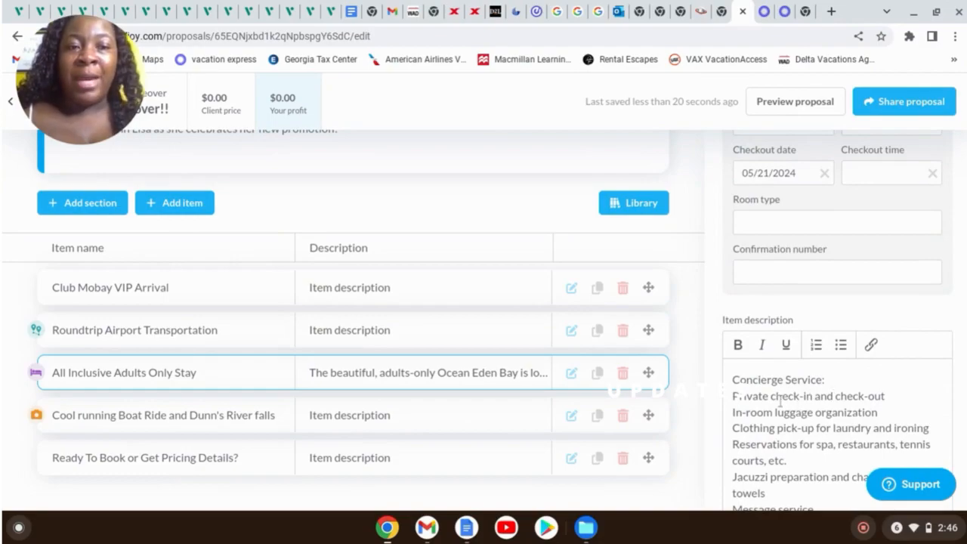
{"action": "scroll", "coordinate": [858, 404], "scroll_direction": "up", "scroll_amount": 5}
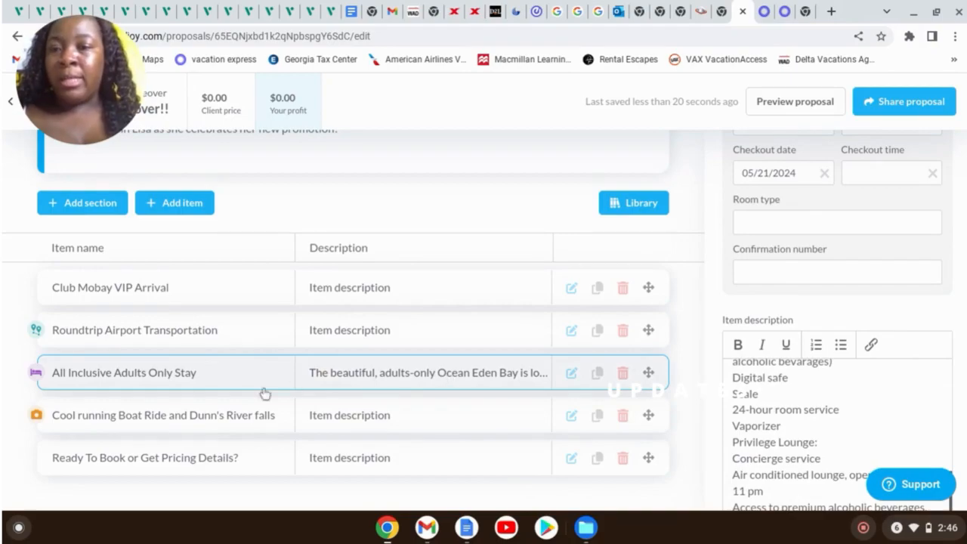
{"action": "left_click", "coordinate": [155, 422]}
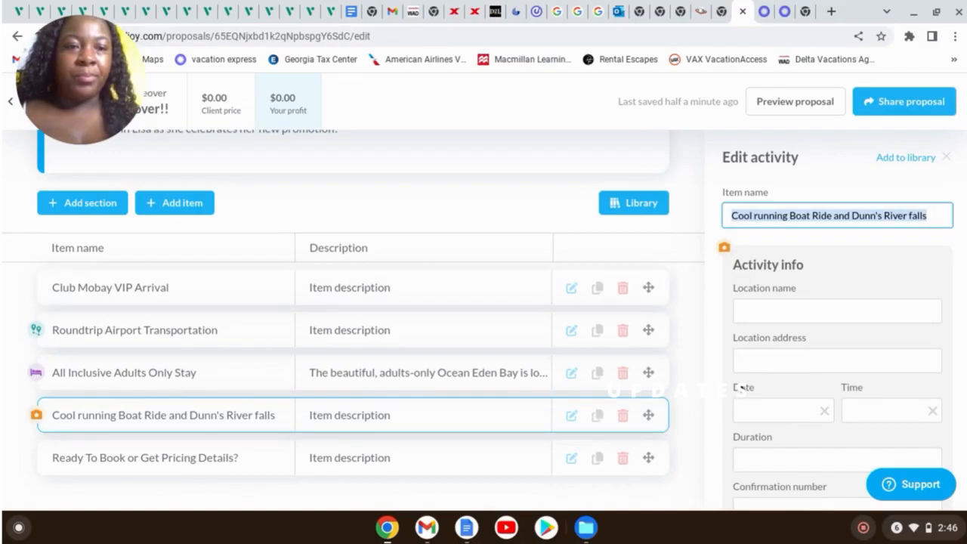
{"action": "scroll", "coordinate": [783, 452], "scroll_direction": "down", "scroll_amount": 3}
{"action": "left_click", "coordinate": [788, 412]}
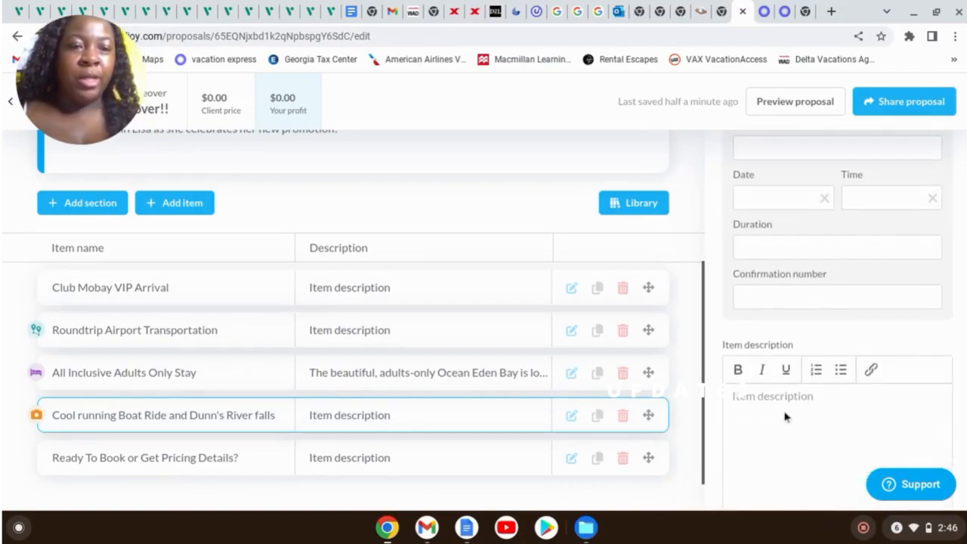
{"action": "left_click", "coordinate": [768, 11]}
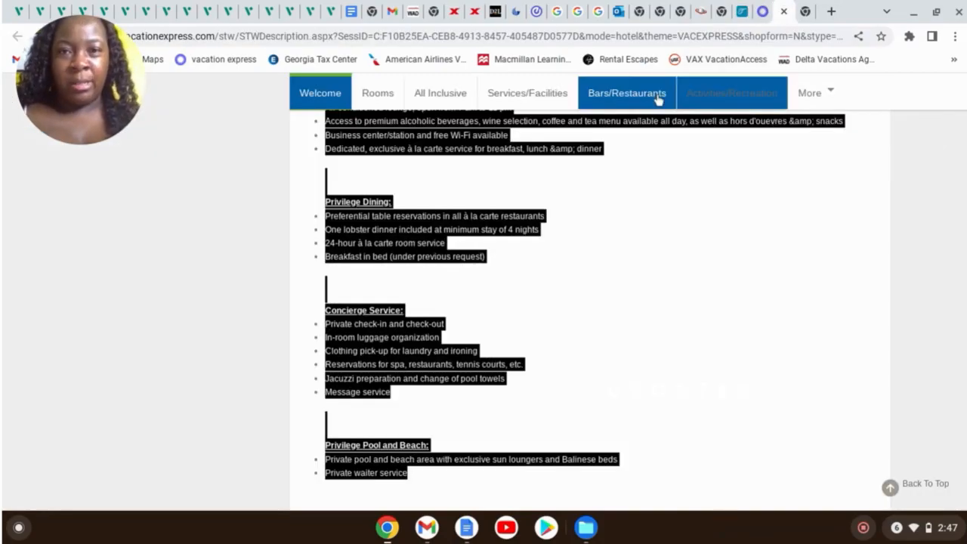
Select and copy the Cool Running Cruise tour description on Vacation Express, then return to TravelJoy
{"action": "left_click", "coordinate": [748, 11]}
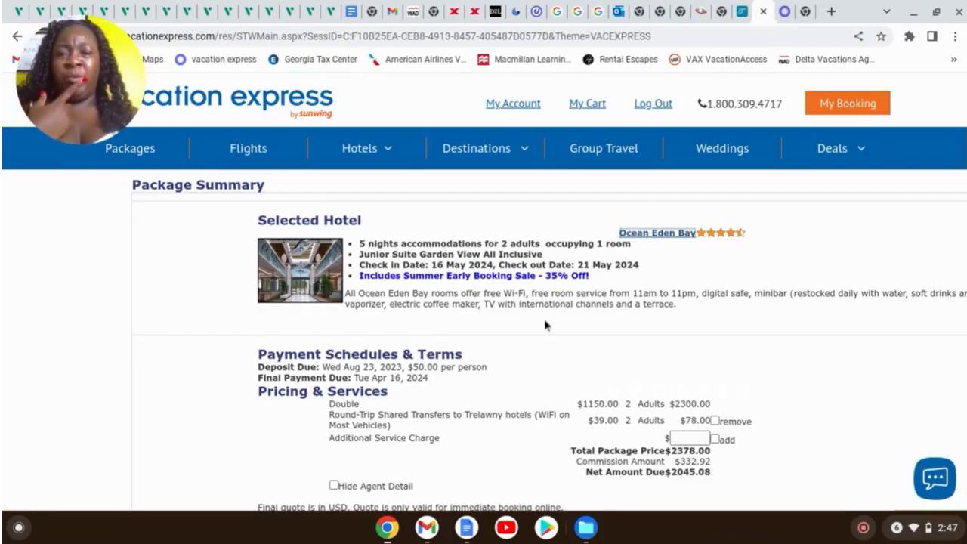
{"action": "scroll", "coordinate": [545, 325], "scroll_direction": "down", "scroll_amount": 10}
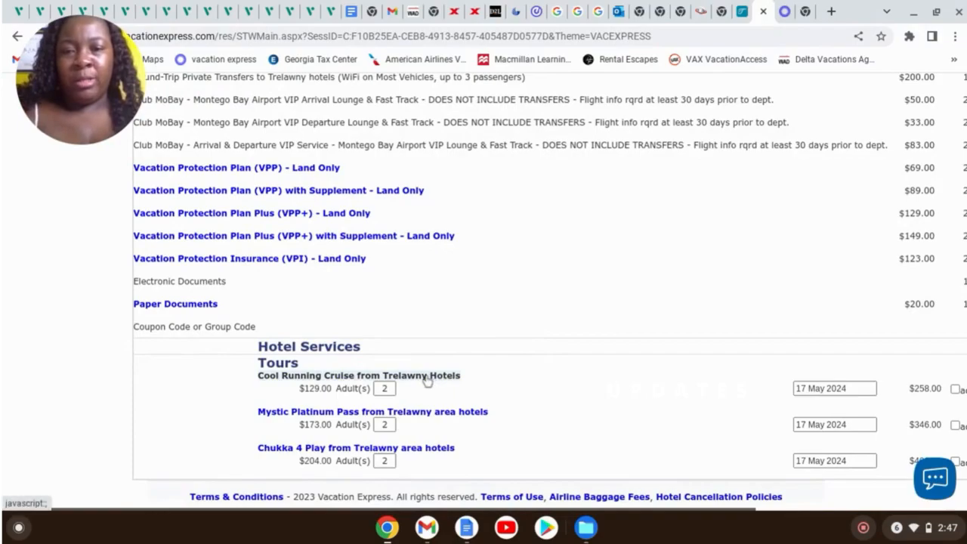
{"action": "scroll", "coordinate": [453, 374], "scroll_direction": "up", "scroll_amount": 4}
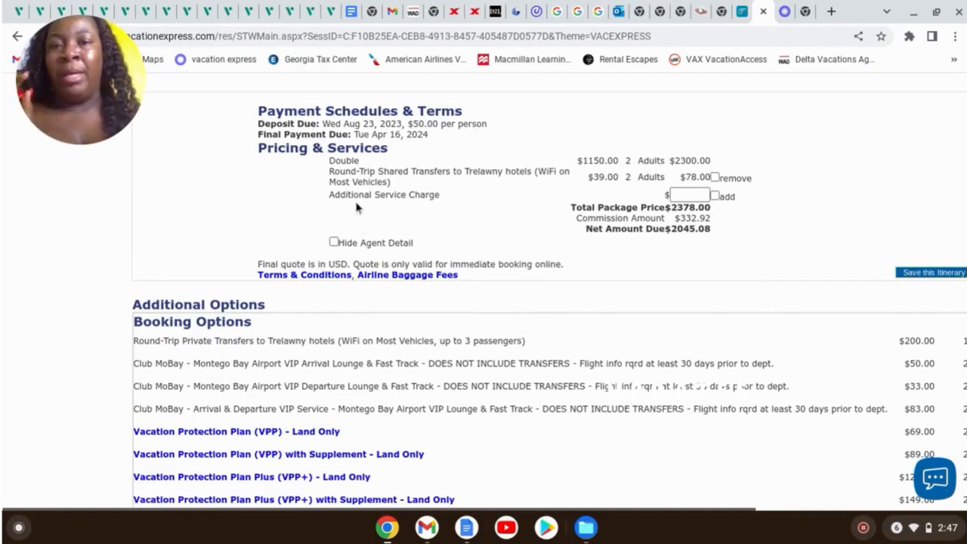
{"action": "scroll", "coordinate": [548, 317], "scroll_direction": "down", "scroll_amount": 4}
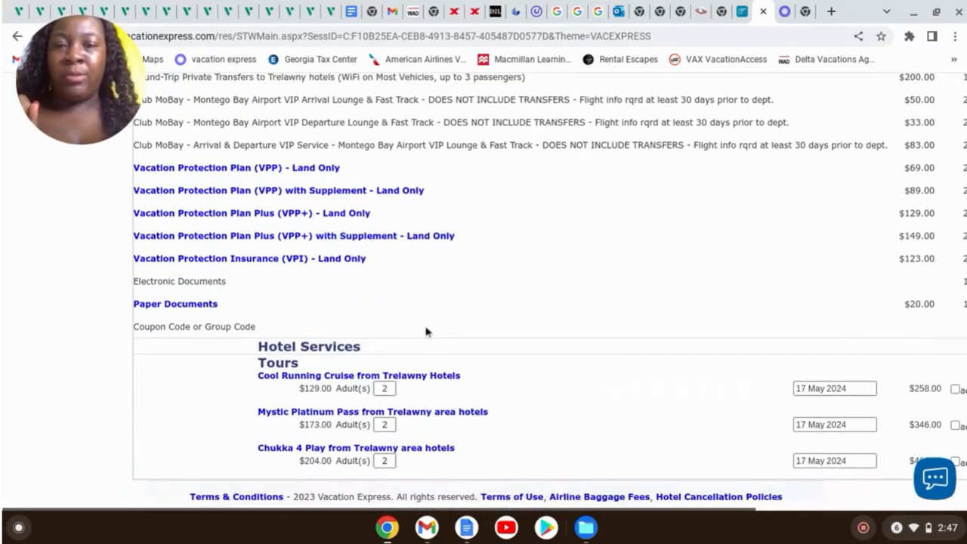
{"action": "left_click", "coordinate": [423, 378]}
{"action": "scroll", "coordinate": [529, 260], "scroll_direction": "down", "scroll_amount": 2}
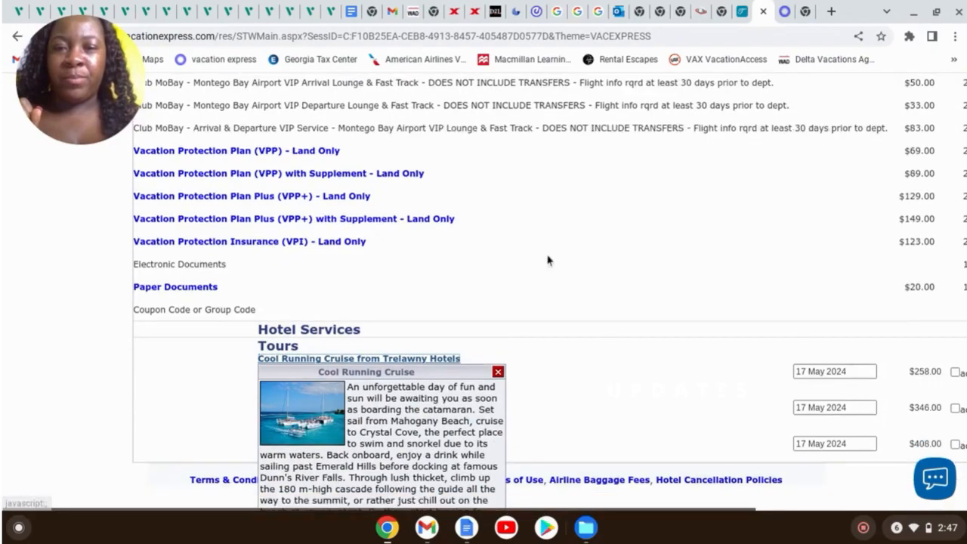
{"action": "scroll", "coordinate": [479, 266], "scroll_direction": "down", "scroll_amount": 2}
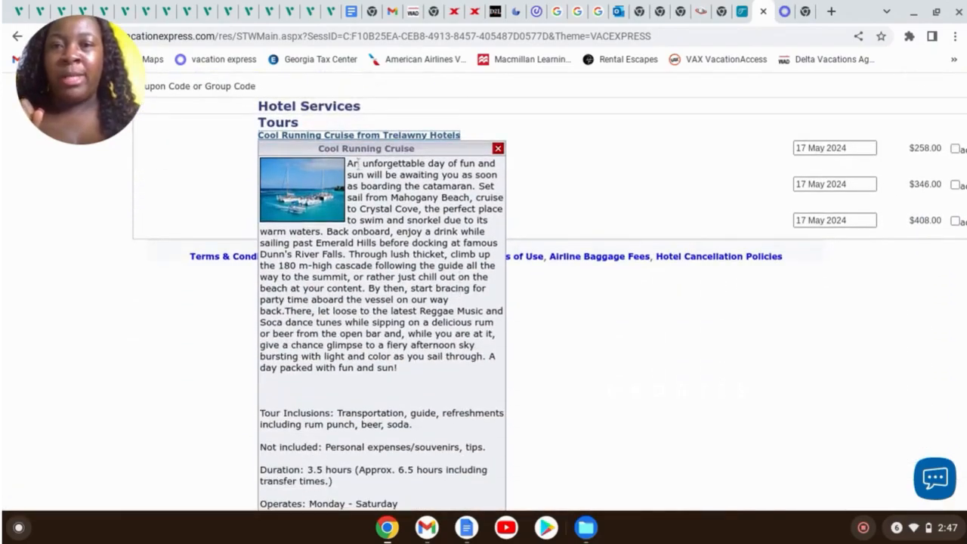
{"action": "left_click_drag", "start_coordinate": [348, 163], "coordinate": [467, 543]}
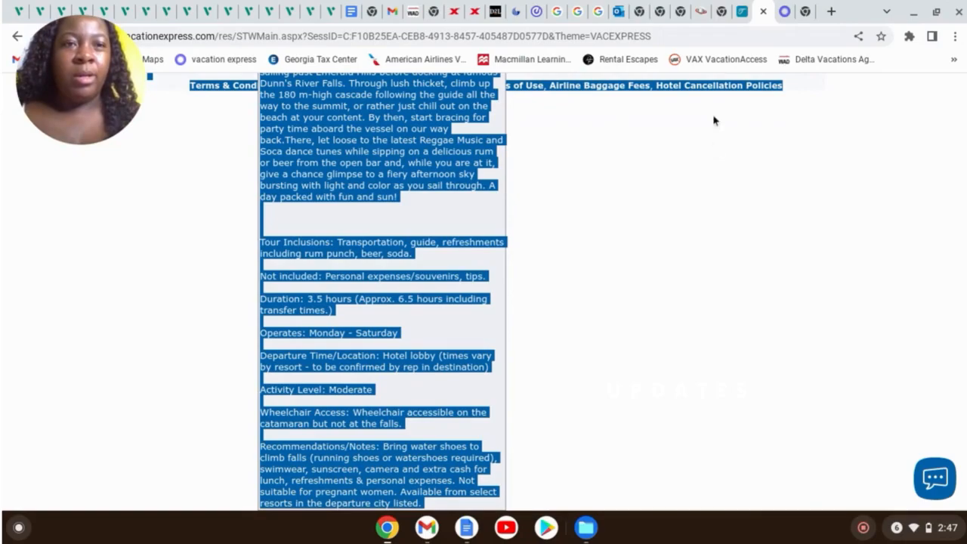
{"action": "left_click", "coordinate": [723, 11]}
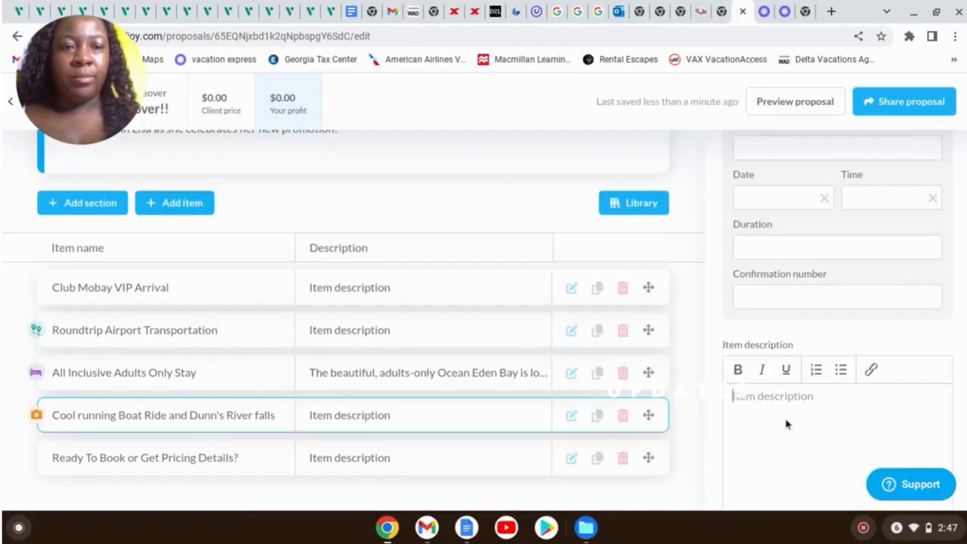
Paste the Cool Running Cruise tour text and delete the trailing $129.00 prices and Terms & Conditions
{"action": "key", "text": "ctrl+v"}
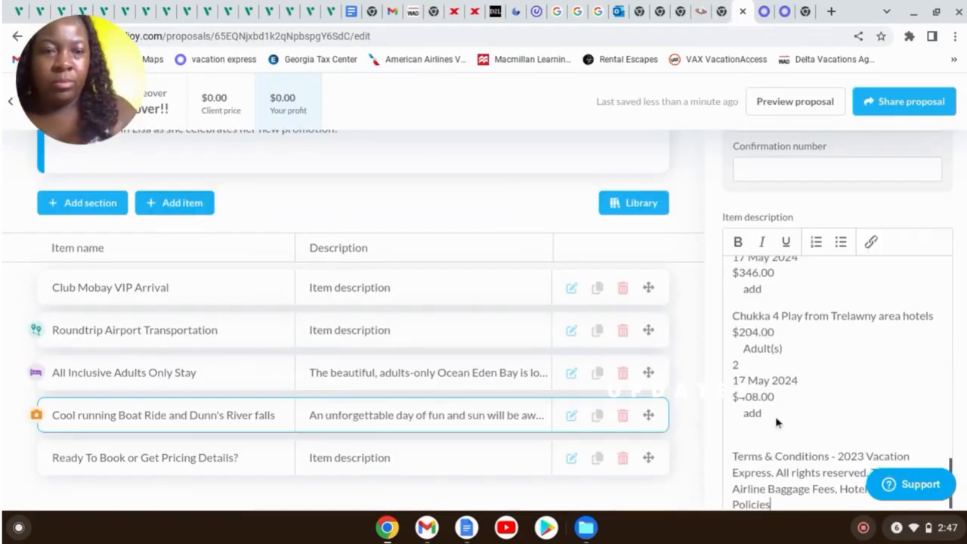
{"action": "scroll", "coordinate": [883, 346], "scroll_direction": "up", "scroll_amount": 2}
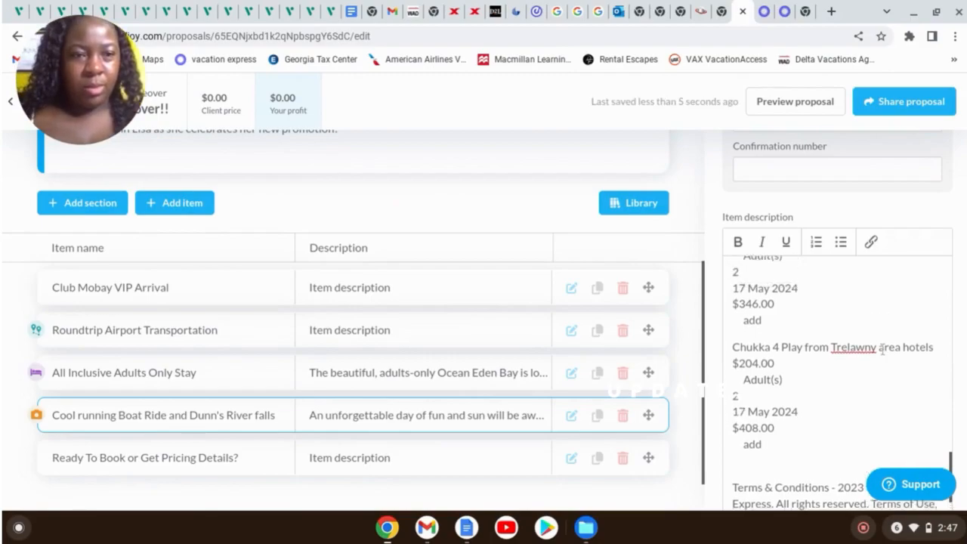
{"action": "scroll", "coordinate": [882, 346], "scroll_direction": "up", "scroll_amount": 6}
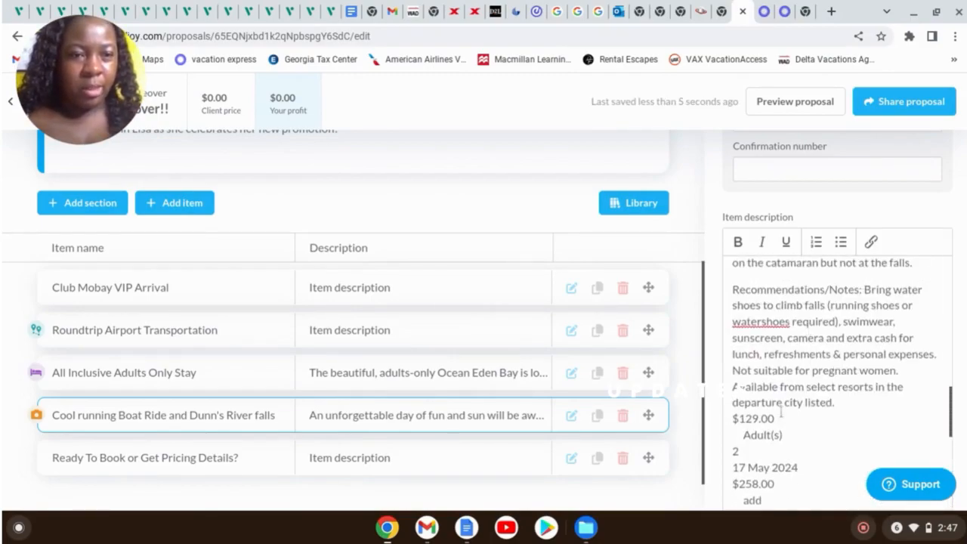
{"action": "scroll", "coordinate": [795, 406], "scroll_direction": "down", "scroll_amount": 1}
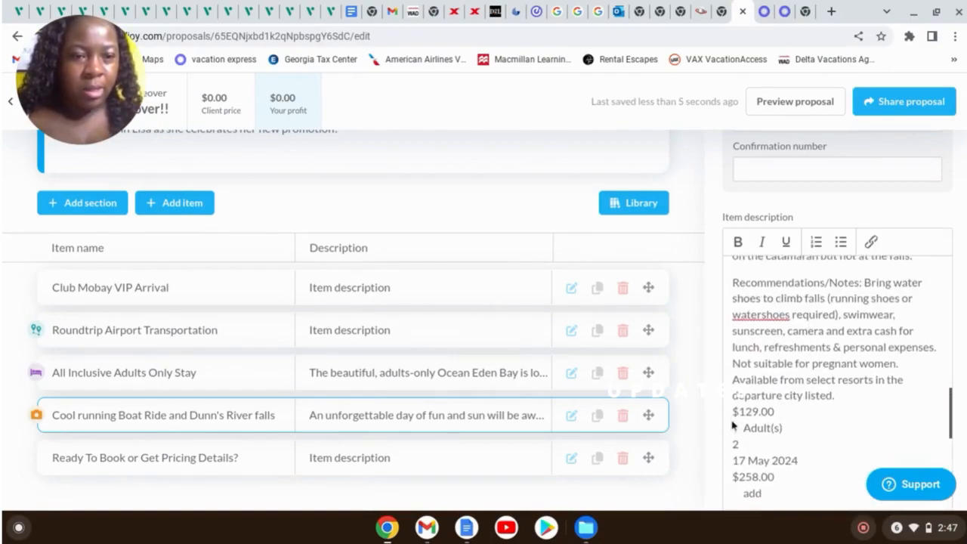
{"action": "left_click_drag", "start_coordinate": [733, 411], "coordinate": [827, 428]}
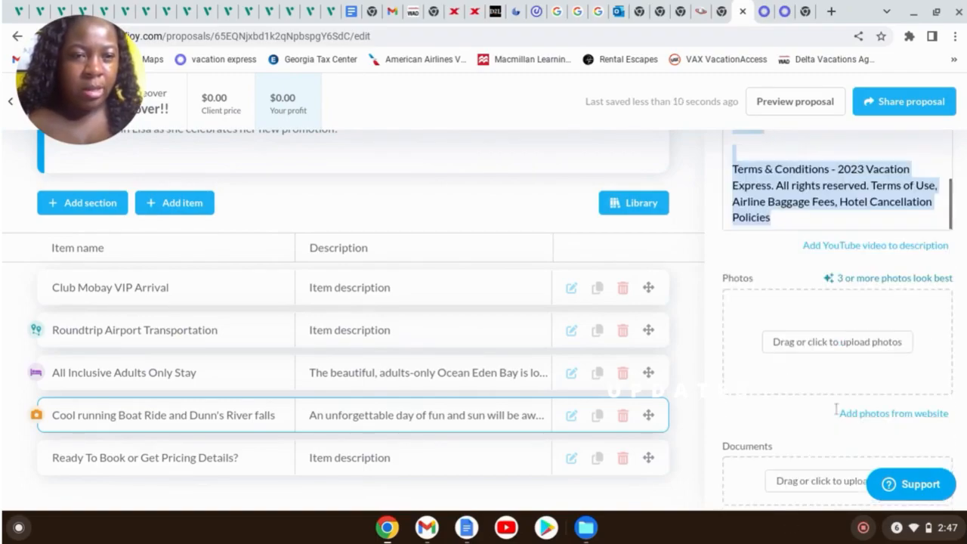
{"action": "left_click_drag", "start_coordinate": [817, 244], "coordinate": [922, 218]}
{"action": "key", "text": "BackSpace"}
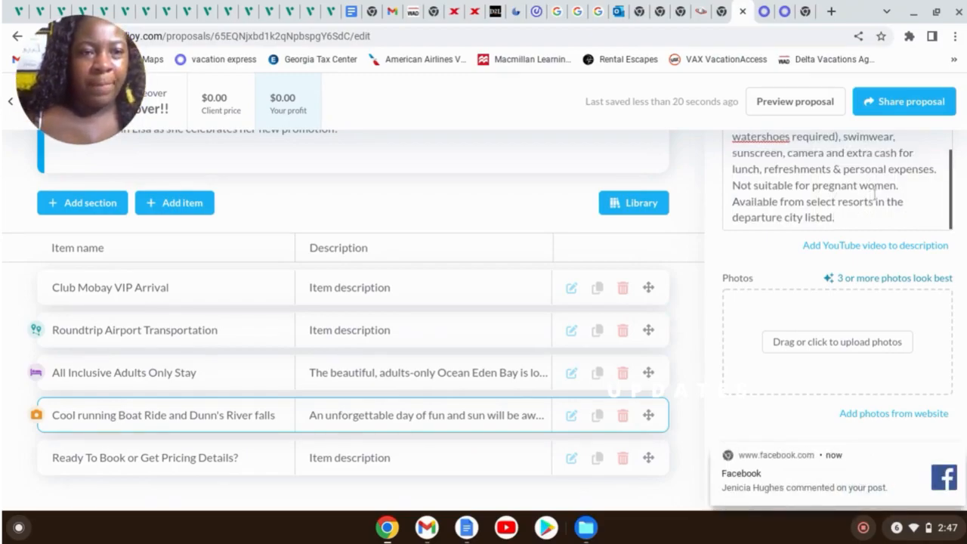
{"action": "scroll", "coordinate": [875, 198], "scroll_direction": "up", "scroll_amount": 6}
{"action": "scroll", "coordinate": [879, 204], "scroll_direction": "up", "scroll_amount": 5}
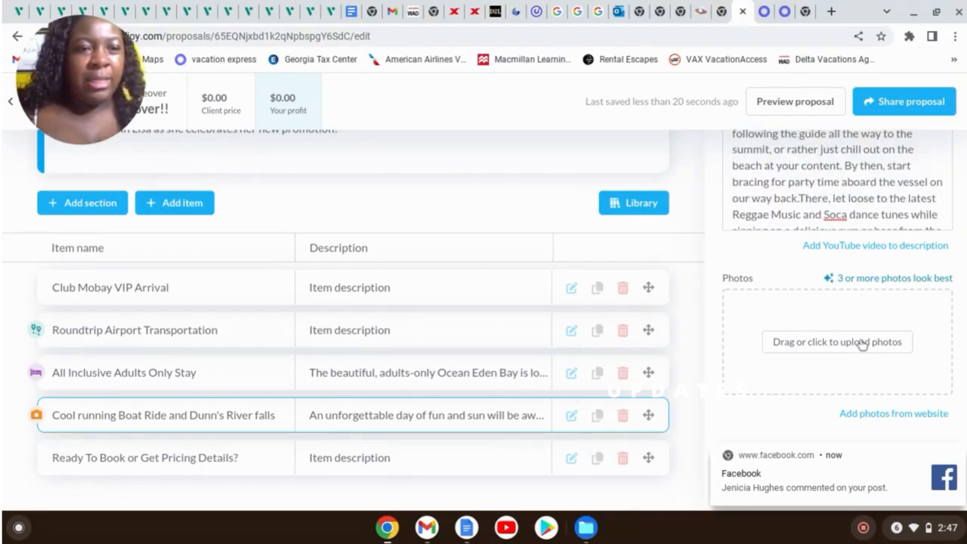
Upload download.jpeg-1.jpg from Downloads as the boat ride item's waterfall photo
{"action": "left_click", "coordinate": [862, 344]}
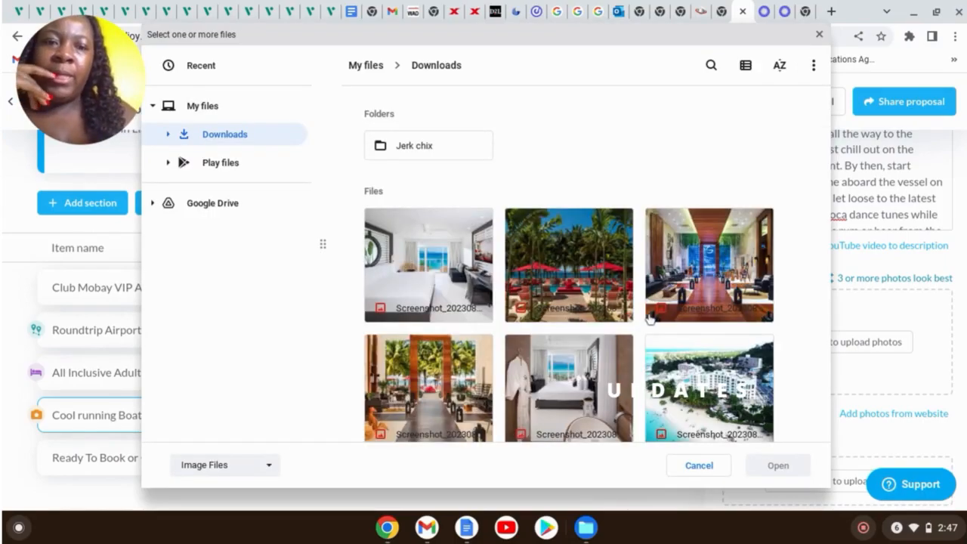
{"action": "scroll", "coordinate": [679, 342], "scroll_direction": "down", "scroll_amount": 2}
{"action": "scroll", "coordinate": [679, 342], "scroll_direction": "down", "scroll_amount": 8}
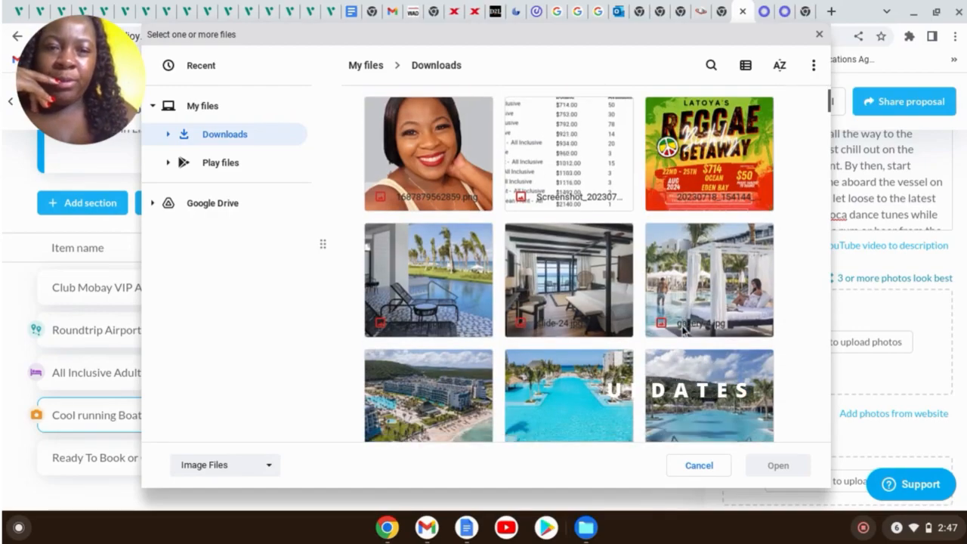
{"action": "scroll", "coordinate": [683, 325], "scroll_direction": "down", "scroll_amount": 10}
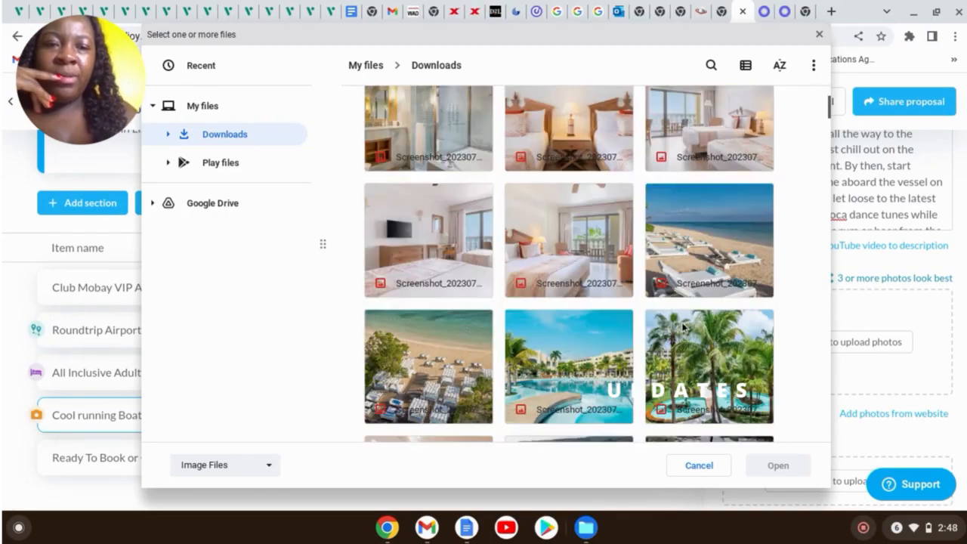
{"action": "scroll", "coordinate": [684, 325], "scroll_direction": "down", "scroll_amount": 5}
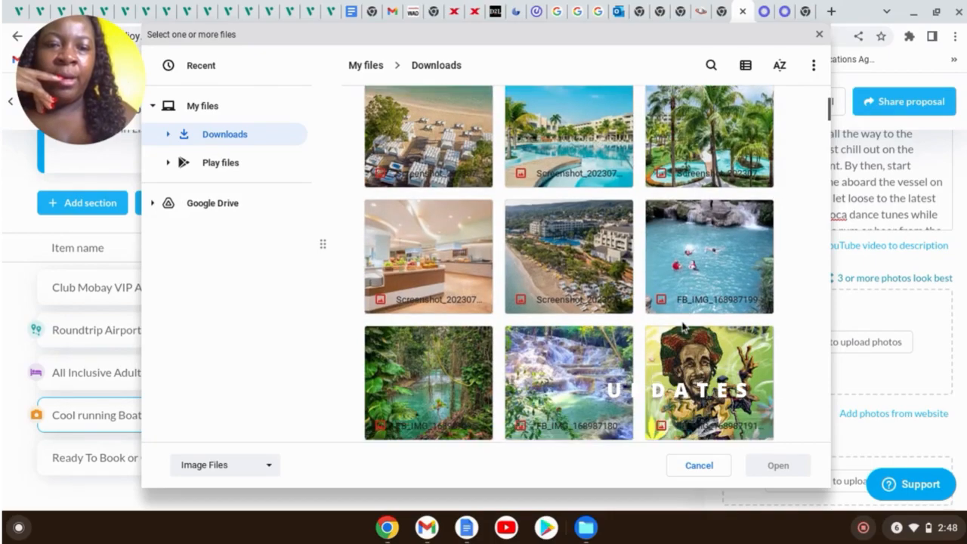
{"action": "scroll", "coordinate": [627, 335], "scroll_direction": "down", "scroll_amount": 3}
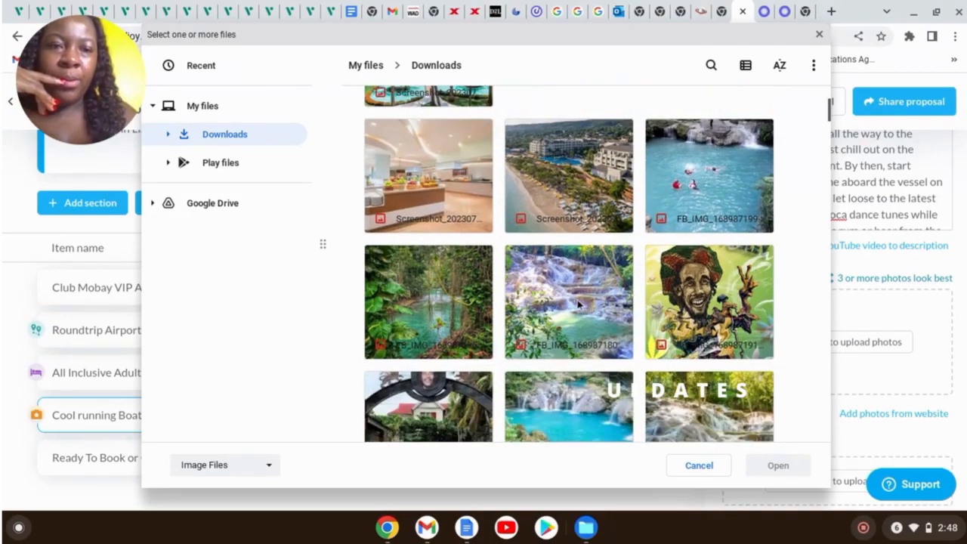
{"action": "scroll", "coordinate": [589, 304], "scroll_direction": "down", "scroll_amount": 3}
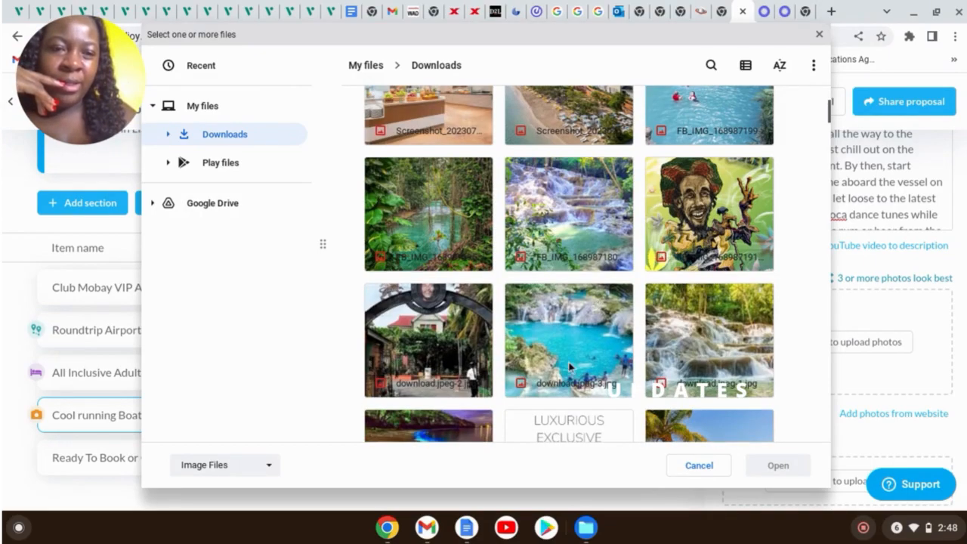
{"action": "left_click", "coordinate": [685, 333]}
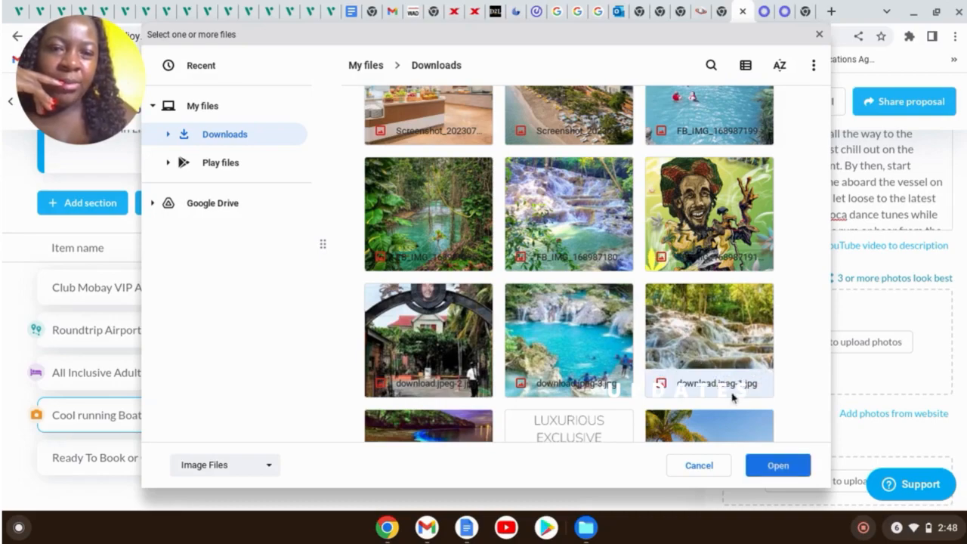
{"action": "left_click", "coordinate": [779, 467]}
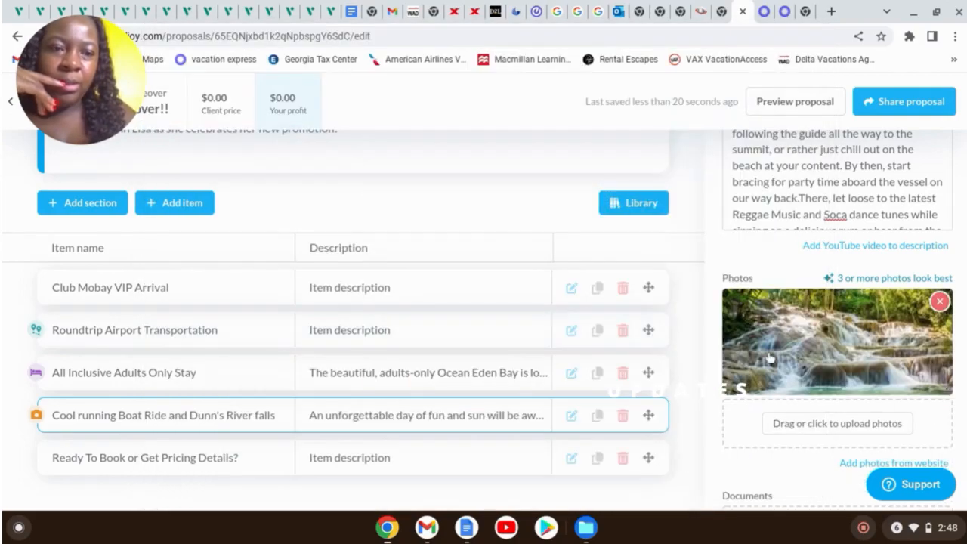
{"action": "scroll", "coordinate": [876, 370], "scroll_direction": "down", "scroll_amount": 2}
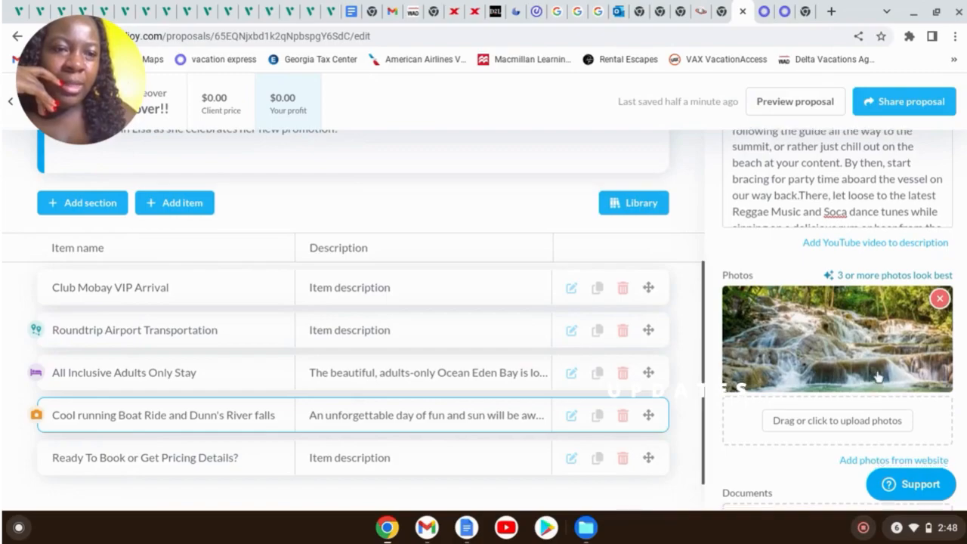
{"action": "scroll", "coordinate": [881, 365], "scroll_direction": "down", "scroll_amount": 1}
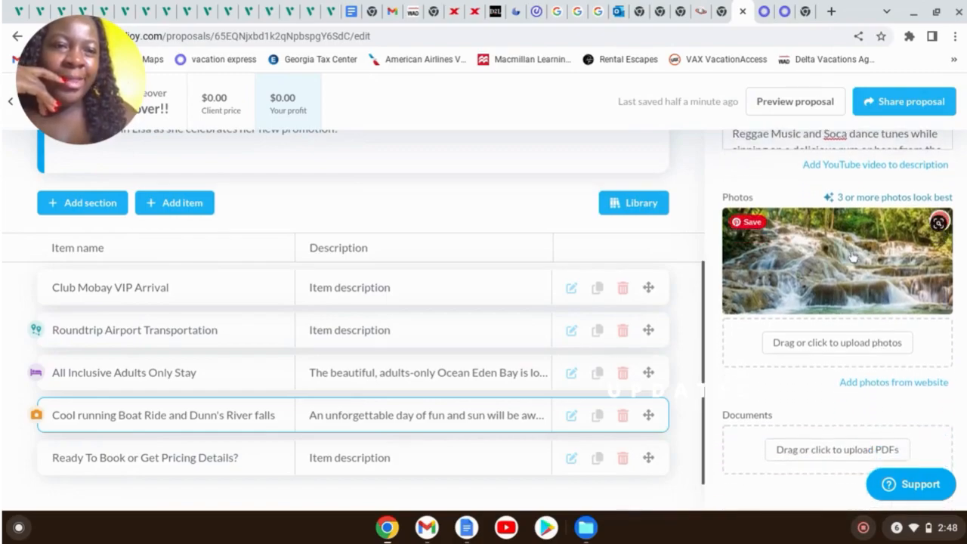
{"action": "left_click", "coordinate": [887, 344]}
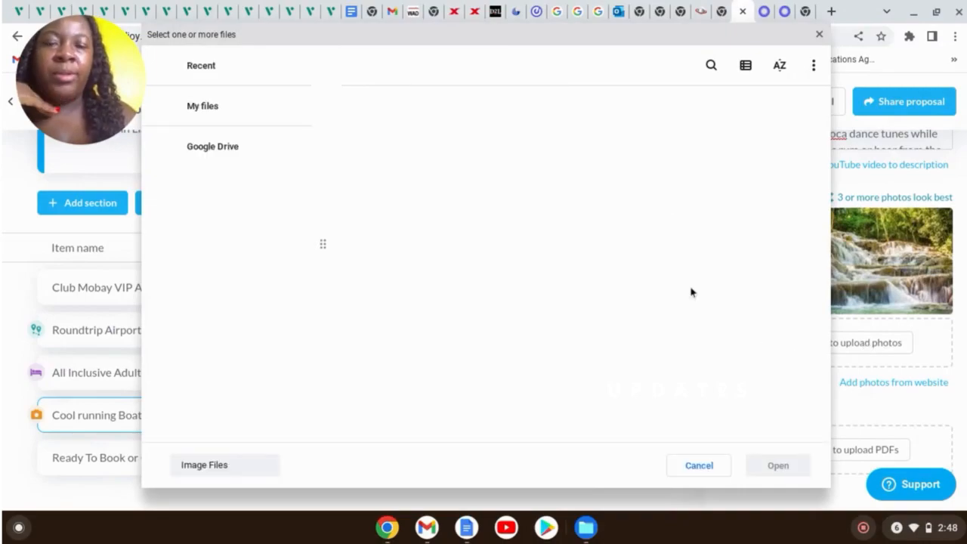
Pick a second waterfall screenshot in the Downloads folder
{"action": "scroll", "coordinate": [640, 274], "scroll_direction": "down", "scroll_amount": 3}
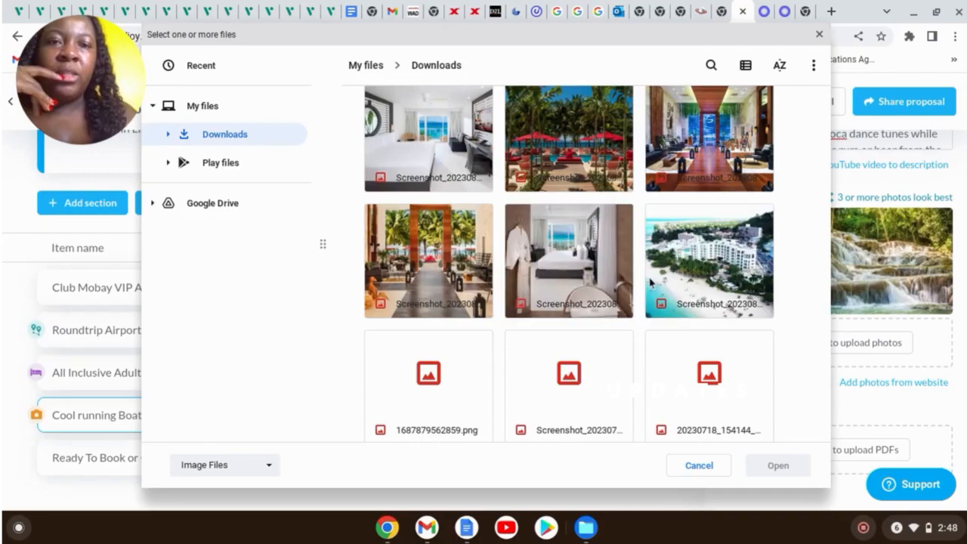
{"action": "scroll", "coordinate": [659, 305], "scroll_direction": "down", "scroll_amount": 5}
{"action": "scroll", "coordinate": [658, 304], "scroll_direction": "down", "scroll_amount": 6}
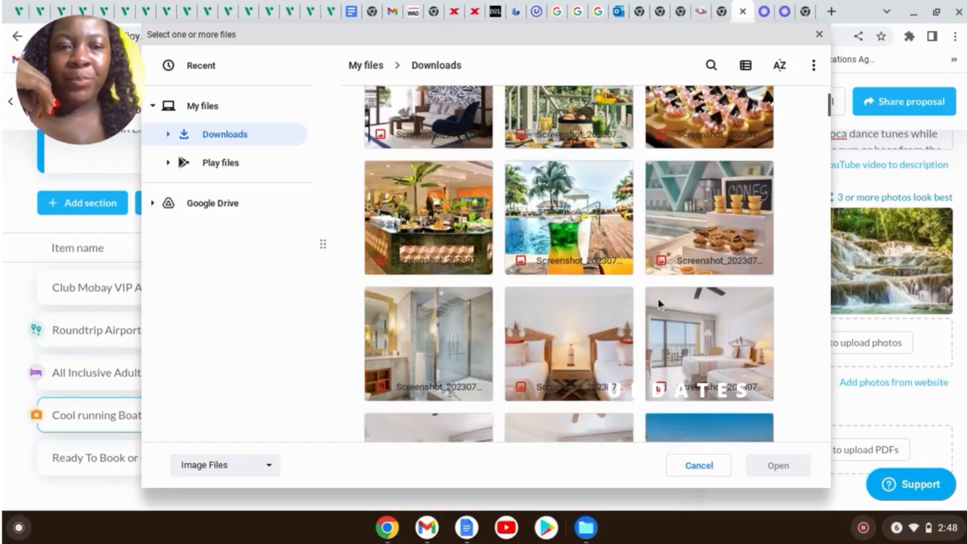
{"action": "scroll", "coordinate": [658, 302], "scroll_direction": "down", "scroll_amount": 1}
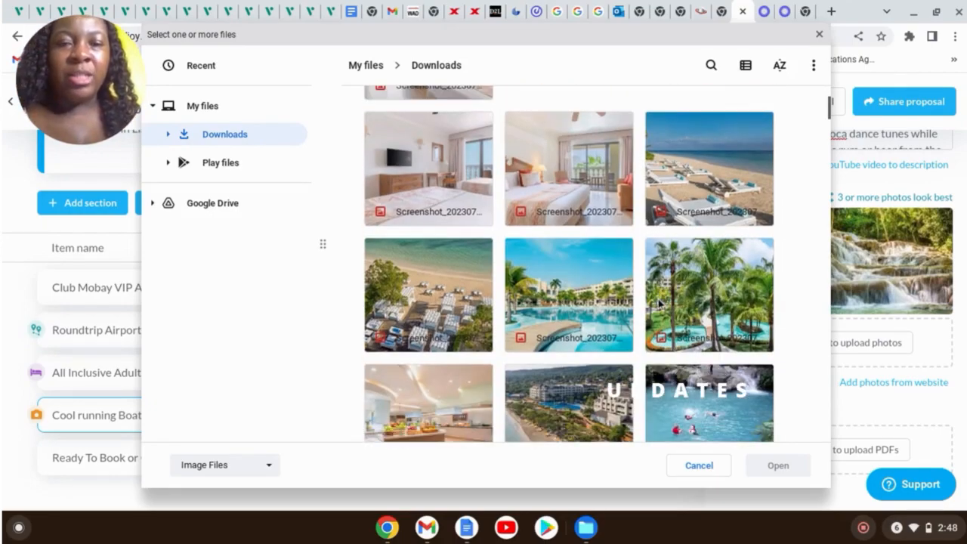
{"action": "scroll", "coordinate": [659, 302], "scroll_direction": "down", "scroll_amount": 5}
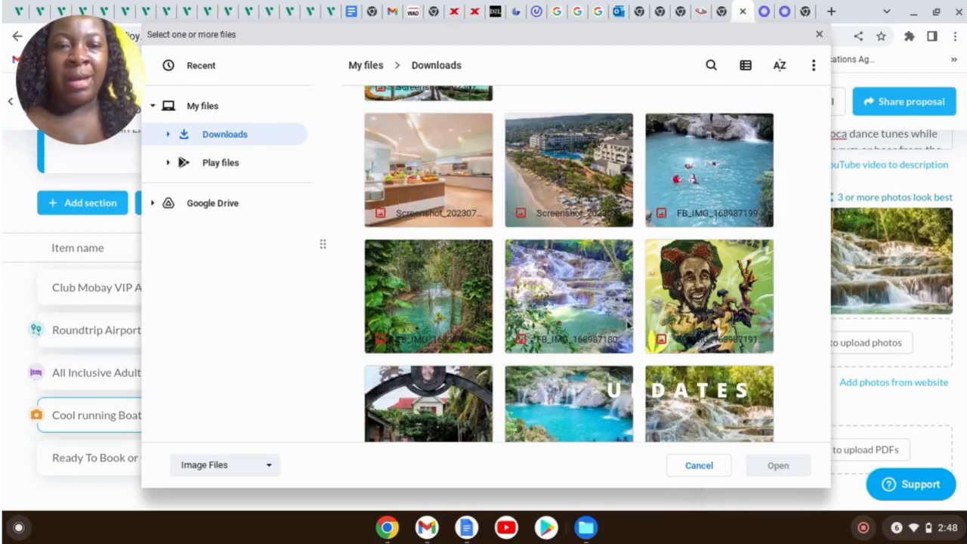
{"action": "scroll", "coordinate": [688, 277], "scroll_direction": "down", "scroll_amount": 3}
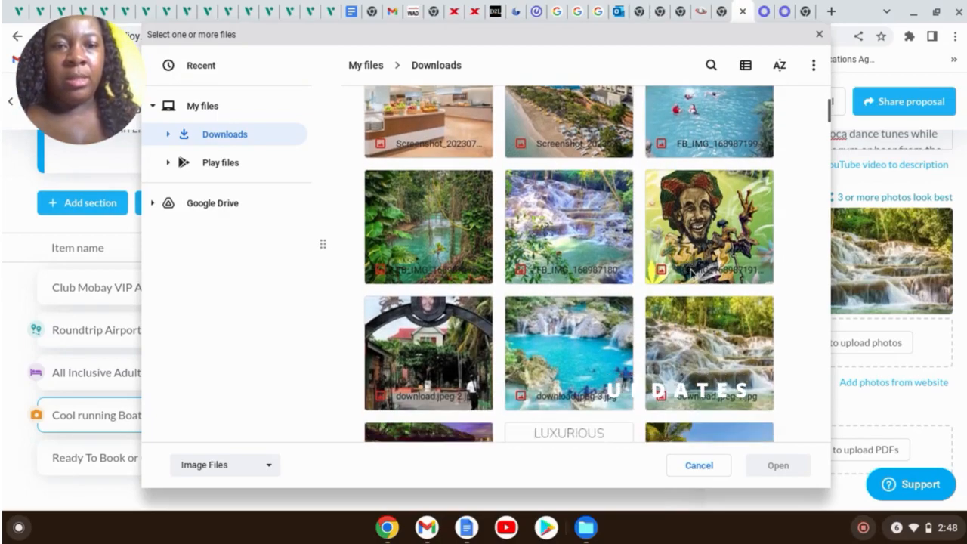
{"action": "scroll", "coordinate": [702, 279], "scroll_direction": "down", "scroll_amount": 2}
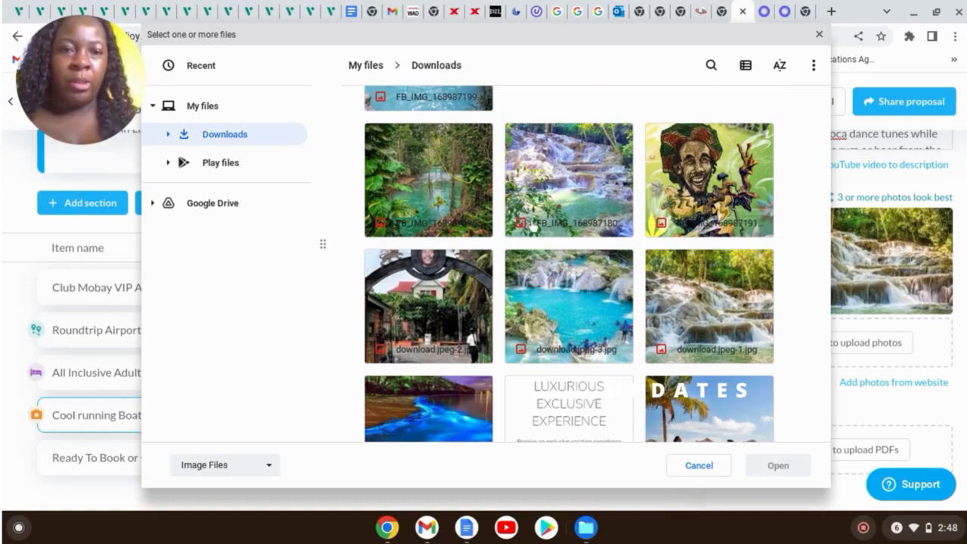
{"action": "left_click", "coordinate": [594, 218]}
Upload the chosen screenshot as the boat ride item's second photo
{"action": "scroll", "coordinate": [617, 243], "scroll_direction": "down", "scroll_amount": 3}
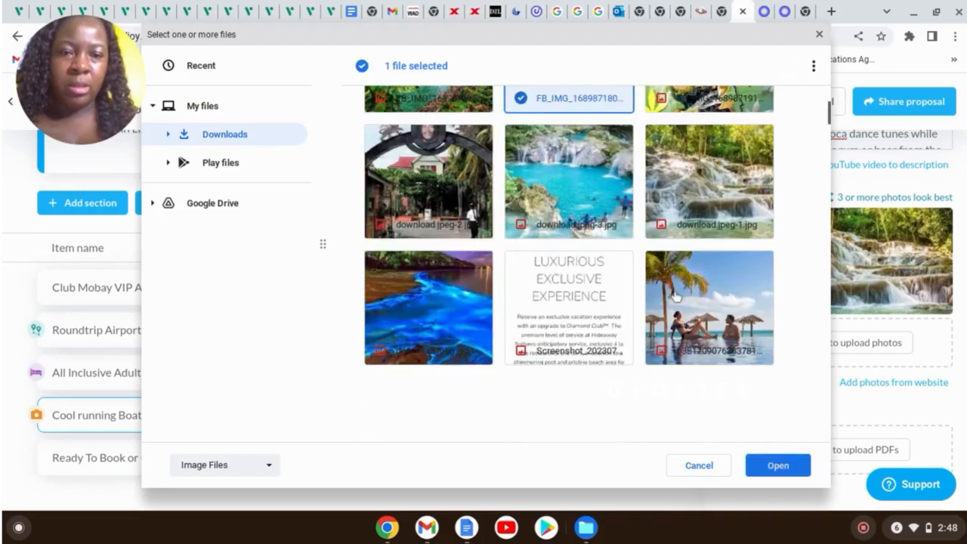
{"action": "scroll", "coordinate": [604, 256], "scroll_direction": "down", "scroll_amount": 6}
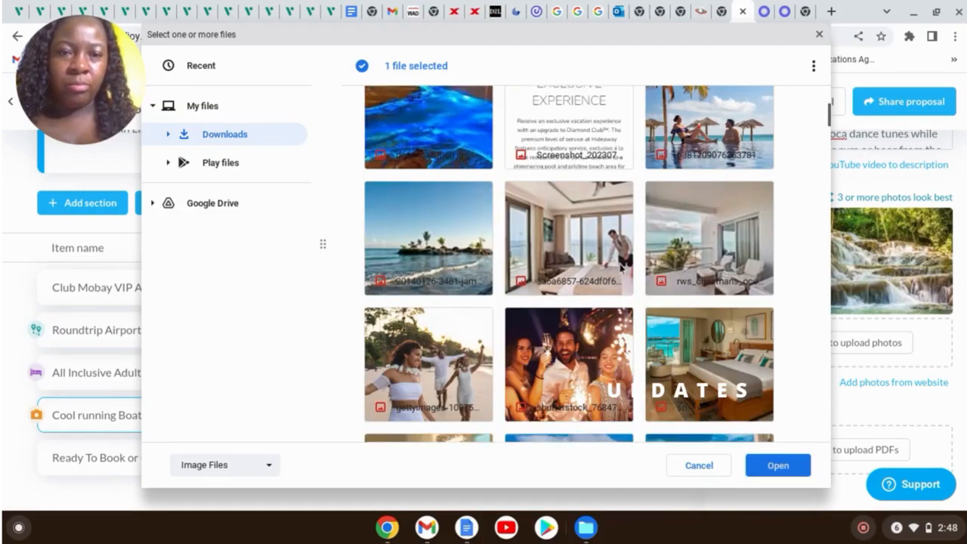
{"action": "scroll", "coordinate": [620, 266], "scroll_direction": "down", "scroll_amount": 5}
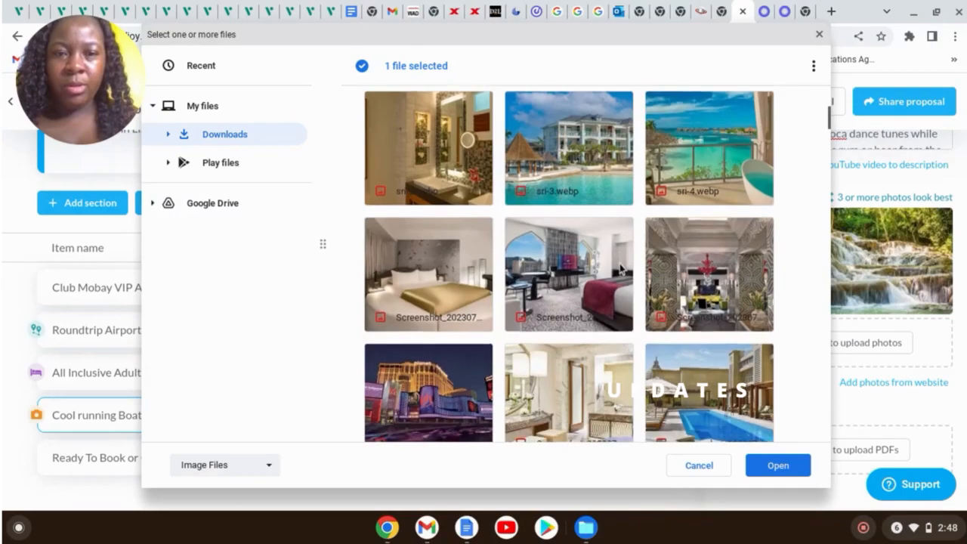
{"action": "scroll", "coordinate": [621, 266], "scroll_direction": "down", "scroll_amount": 3}
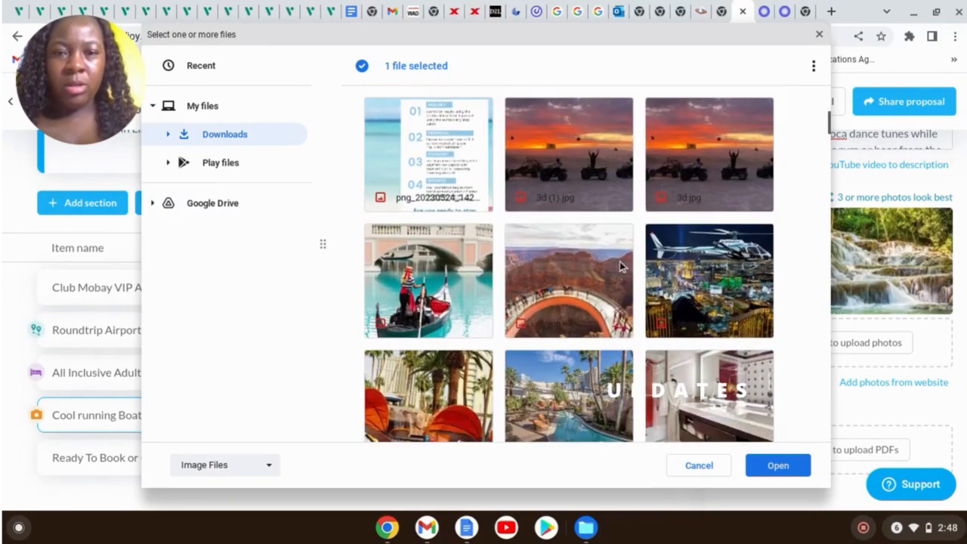
{"action": "scroll", "coordinate": [631, 261], "scroll_direction": "down", "scroll_amount": 3}
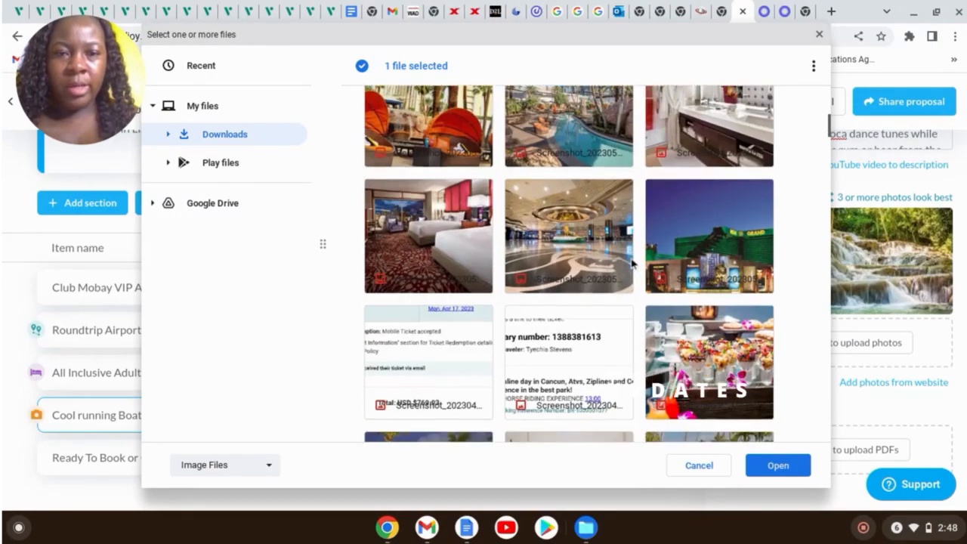
{"action": "left_click", "coordinate": [768, 467]}
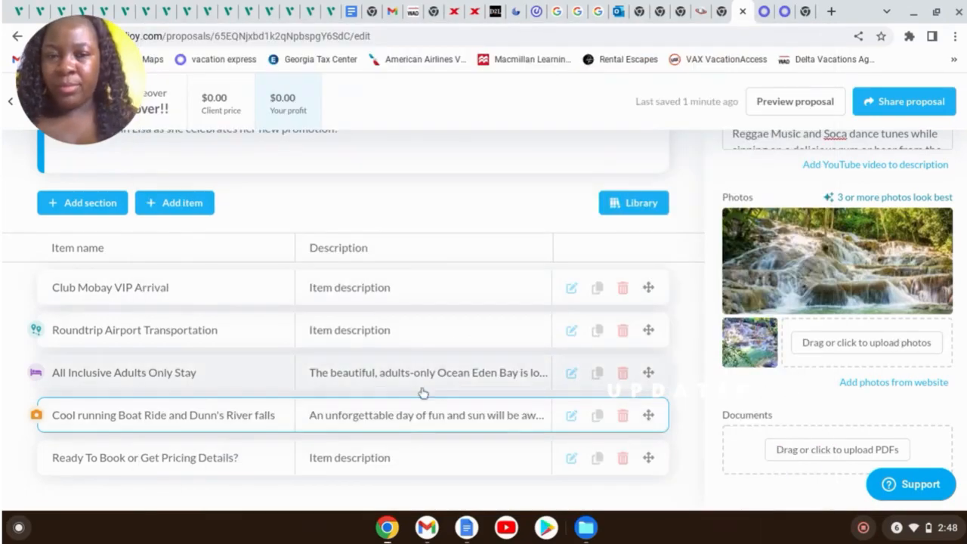
{"action": "scroll", "coordinate": [423, 386], "scroll_direction": "up", "scroll_amount": 1}
{"action": "scroll", "coordinate": [425, 376], "scroll_direction": "down", "scroll_amount": 2}
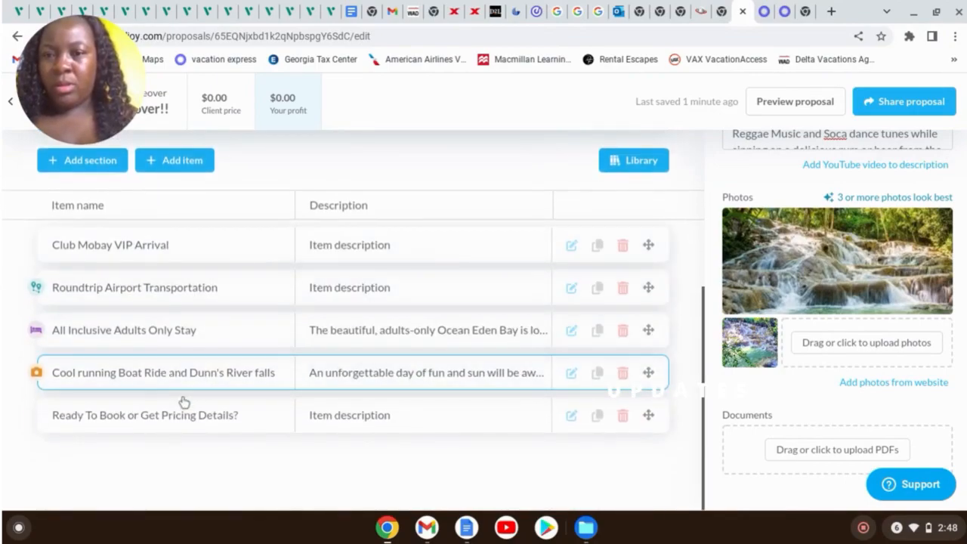
{"action": "scroll", "coordinate": [227, 336], "scroll_direction": "up", "scroll_amount": 1}
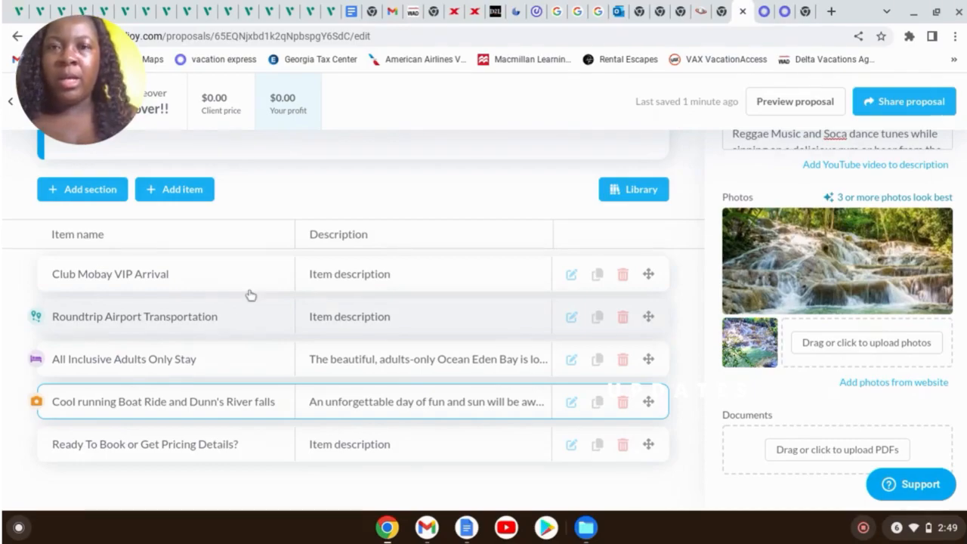
Remove the $78.00 shared transfers so the package's net due becomes $1978.00
{"action": "left_click", "coordinate": [764, 14]}
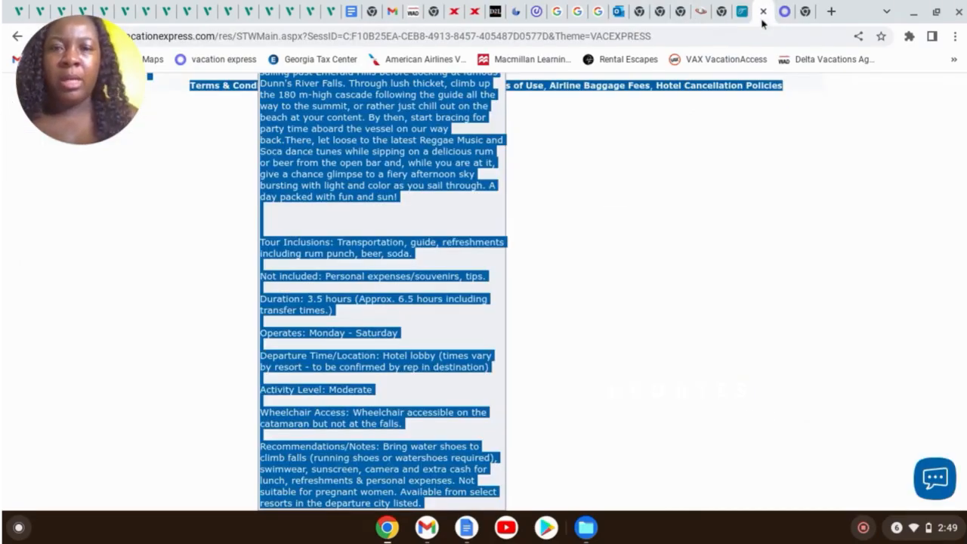
{"action": "scroll", "coordinate": [723, 227], "scroll_direction": "up", "scroll_amount": 10}
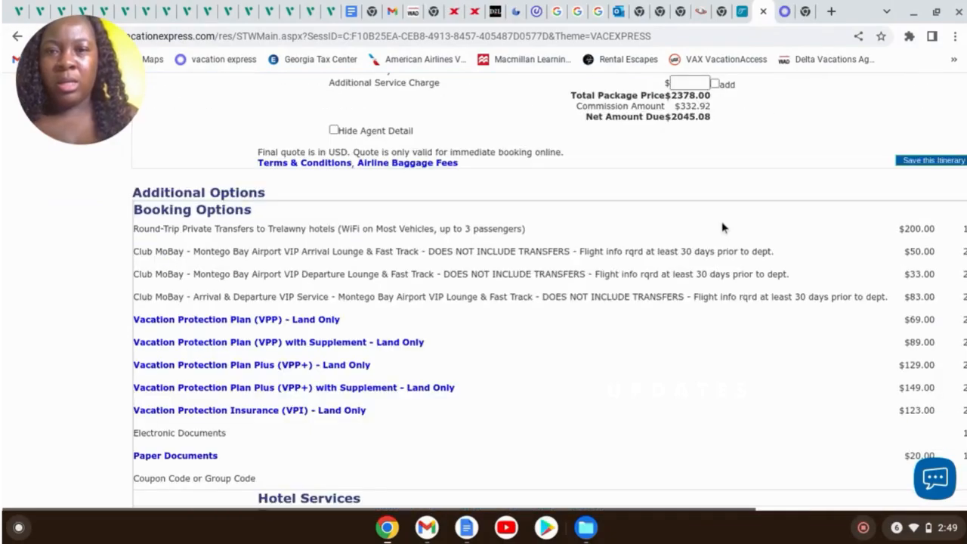
{"action": "scroll", "coordinate": [723, 227], "scroll_direction": "up", "scroll_amount": 3}
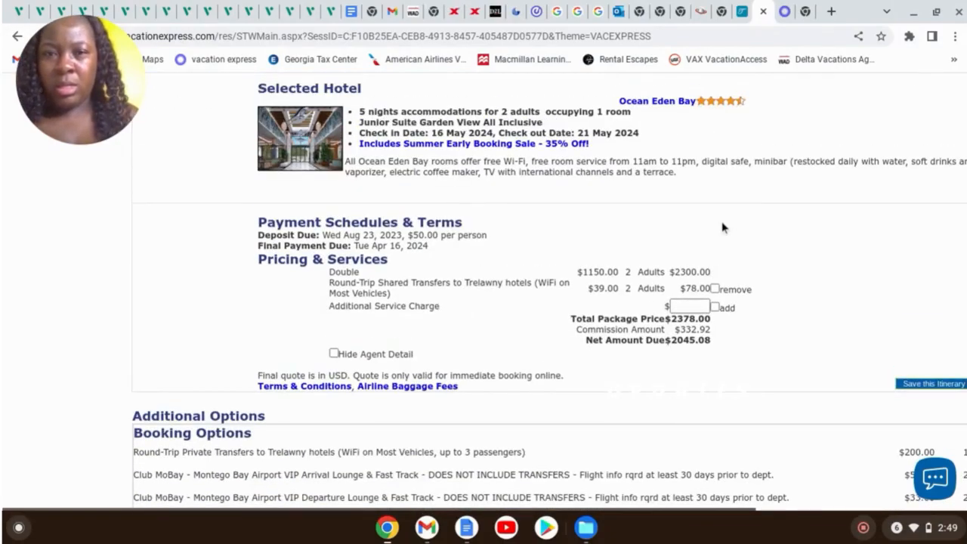
{"action": "left_click", "coordinate": [715, 289]}
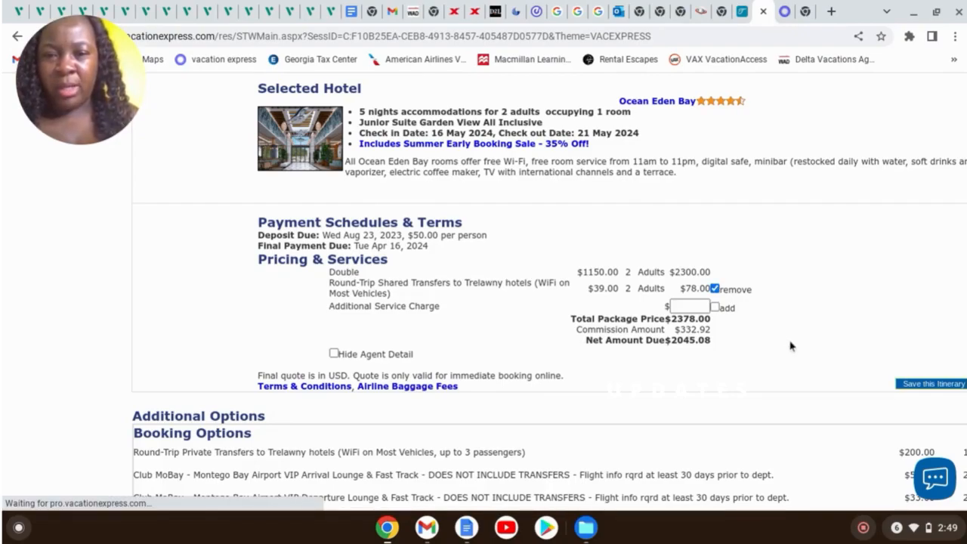
Select and copy the Round-Trip Shared Transfers option name
{"action": "scroll", "coordinate": [751, 391], "scroll_direction": "down", "scroll_amount": 2}
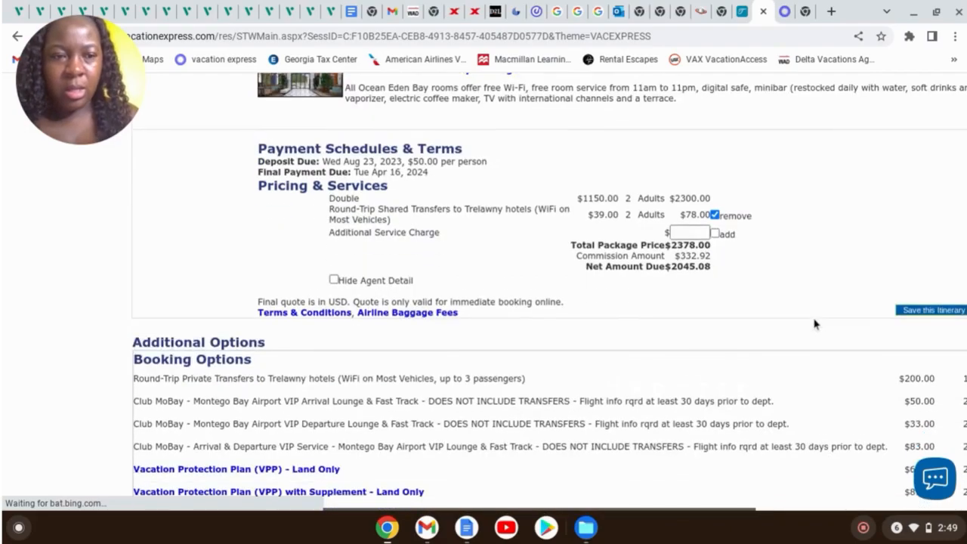
{"action": "scroll", "coordinate": [786, 287], "scroll_direction": "down", "scroll_amount": 5}
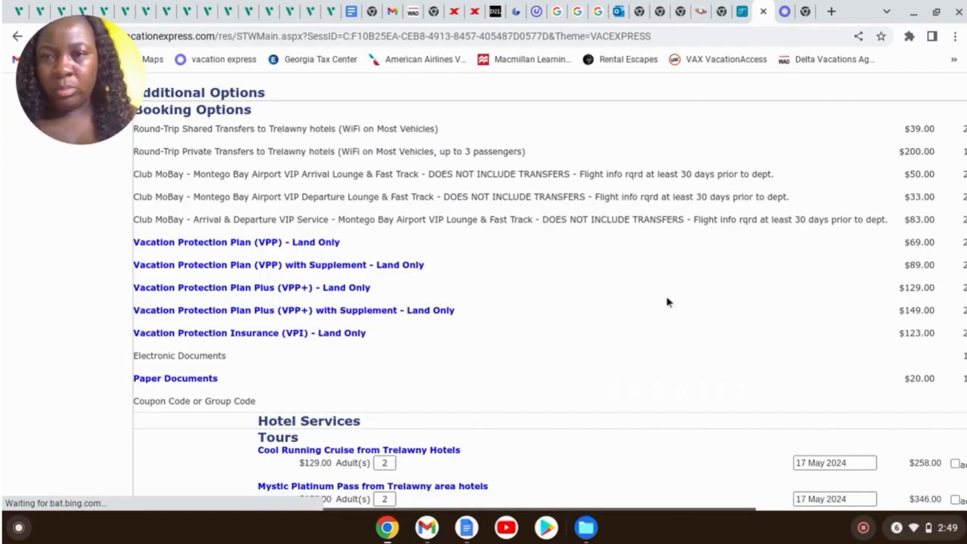
{"action": "scroll", "coordinate": [666, 303], "scroll_direction": "up", "scroll_amount": 2}
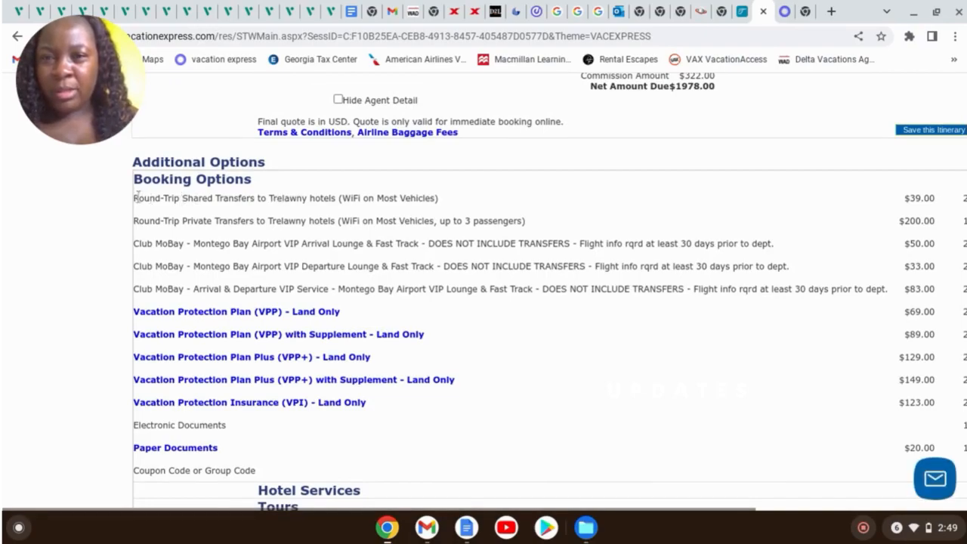
{"action": "left_click_drag", "start_coordinate": [135, 198], "coordinate": [440, 210]}
{"action": "key", "text": "ctrl+c"}
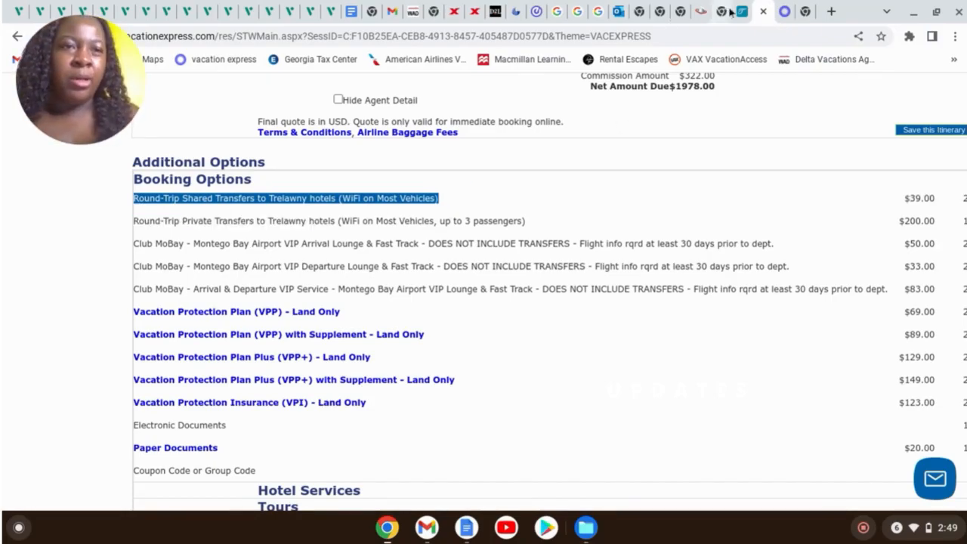
{"action": "left_click", "coordinate": [784, 11]}
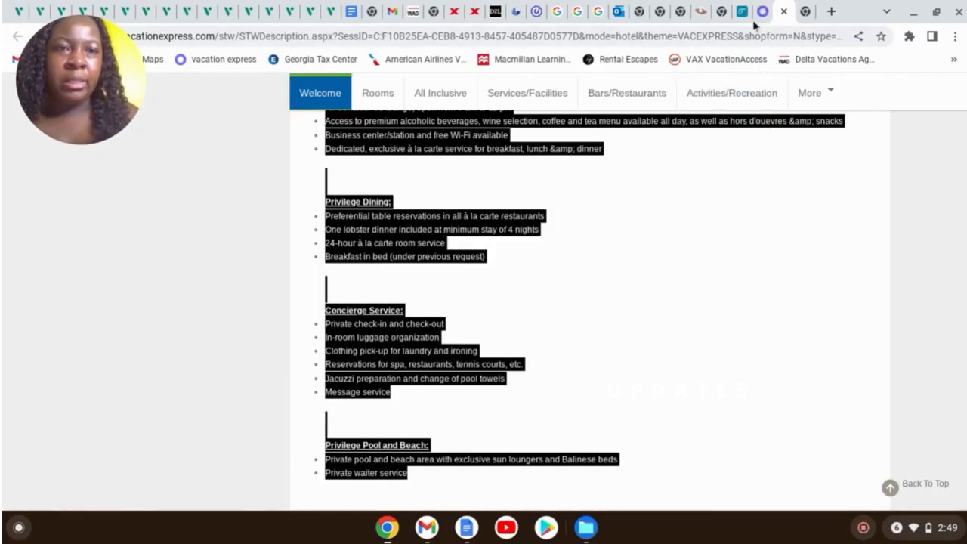
Paste the Round-Trip Shared Transfers text as the Roundtrip Airport Transportation item's description
{"action": "left_click", "coordinate": [743, 13]}
{"action": "left_click", "coordinate": [438, 322]}
{"action": "scroll", "coordinate": [839, 374], "scroll_direction": "down", "scroll_amount": 5}
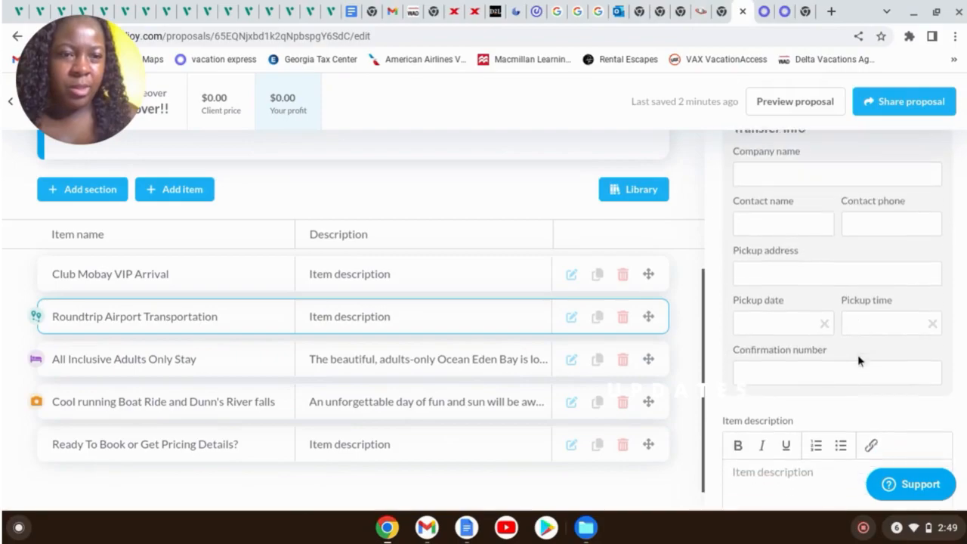
{"action": "left_click", "coordinate": [795, 292]}
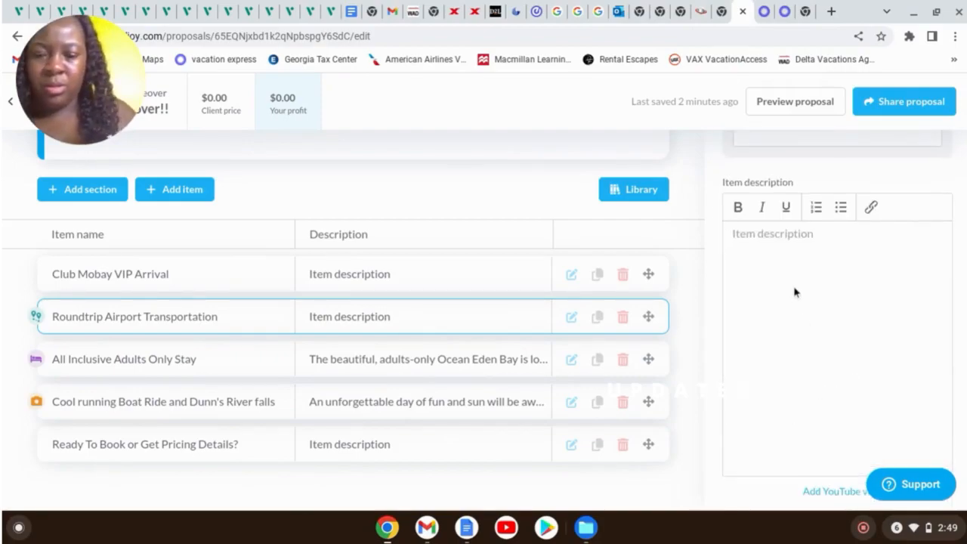
{"action": "key", "text": "ctrl+v"}
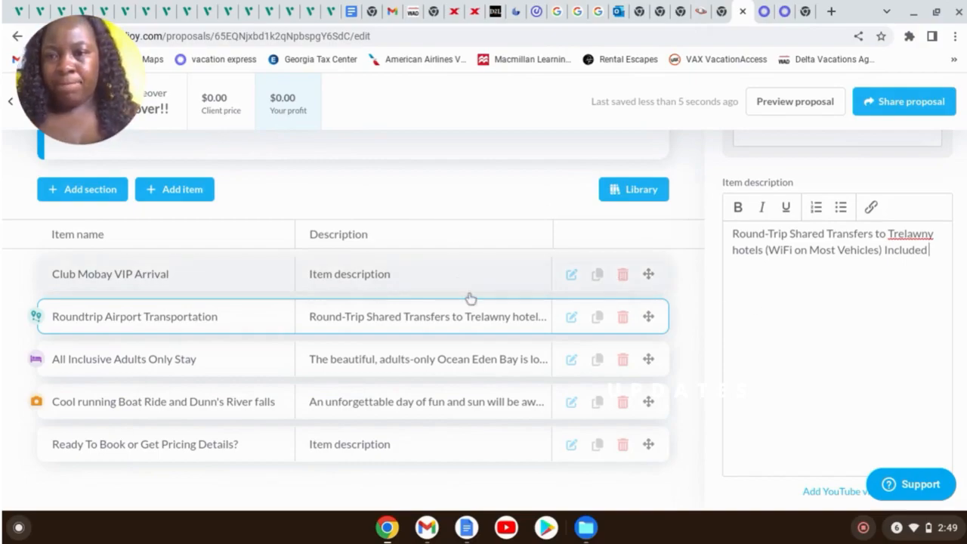
{"action": "scroll", "coordinate": [499, 317], "scroll_direction": "down", "scroll_amount": 1}
{"action": "scroll", "coordinate": [512, 325], "scroll_direction": "up", "scroll_amount": 1}
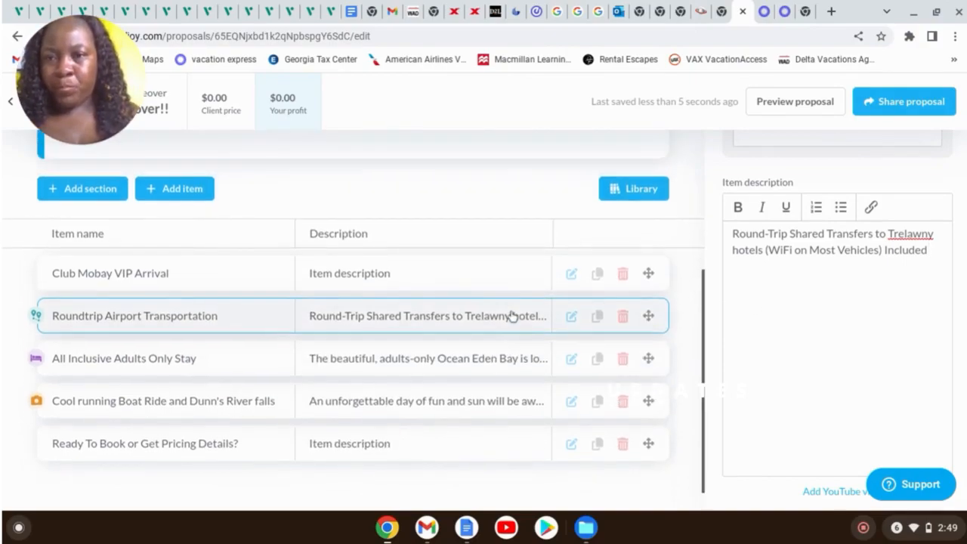
{"action": "left_click", "coordinate": [193, 274]}
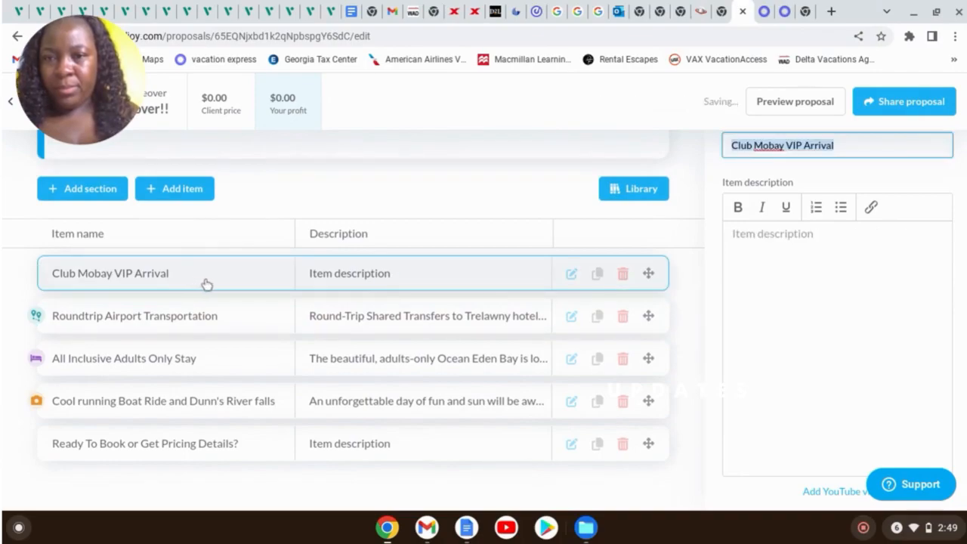
Append ' &/or Departure' to the Club Mobay VIP Arrival item name
{"action": "left_click", "coordinate": [859, 145]}
{"action": "left_click", "coordinate": [859, 145]}
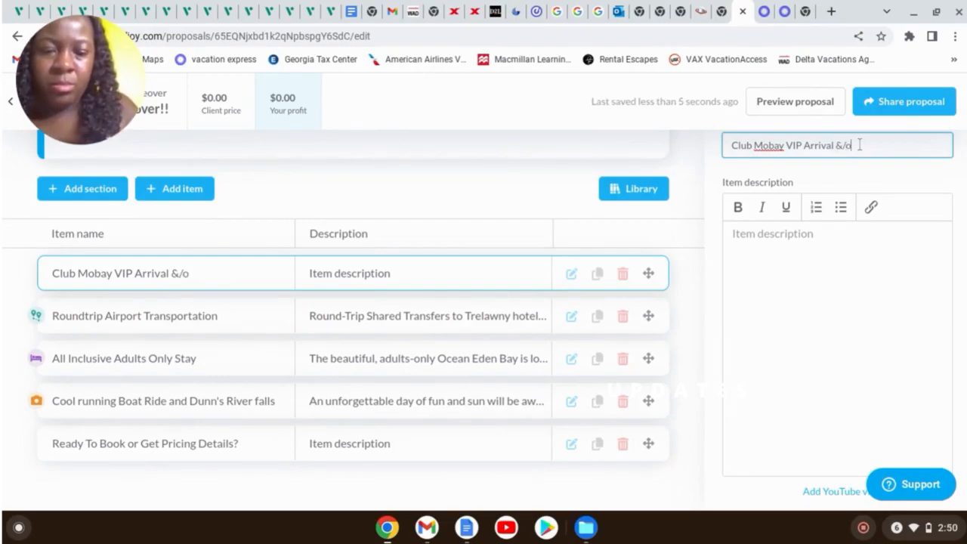
{"action": "type", "text": "&/or Dep"}
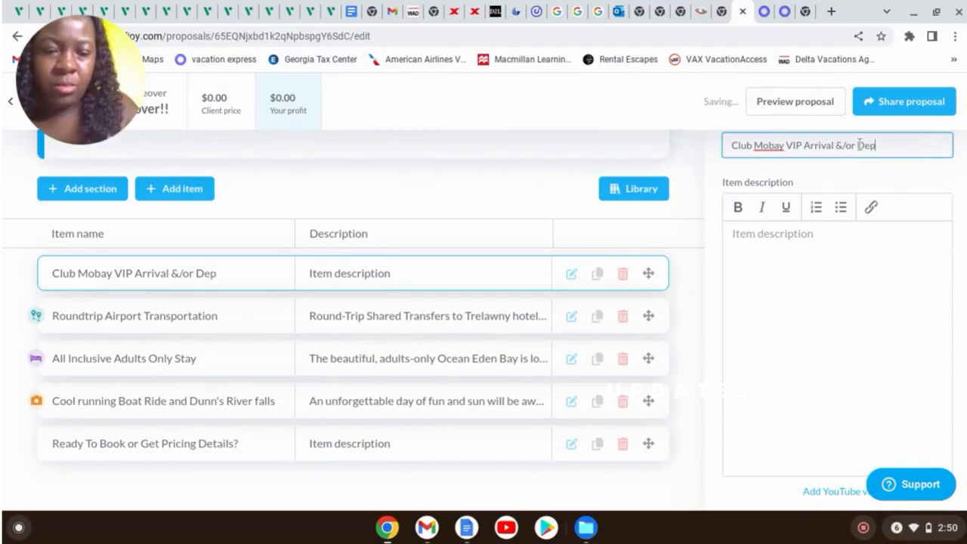
{"action": "type", "text": "arture"}
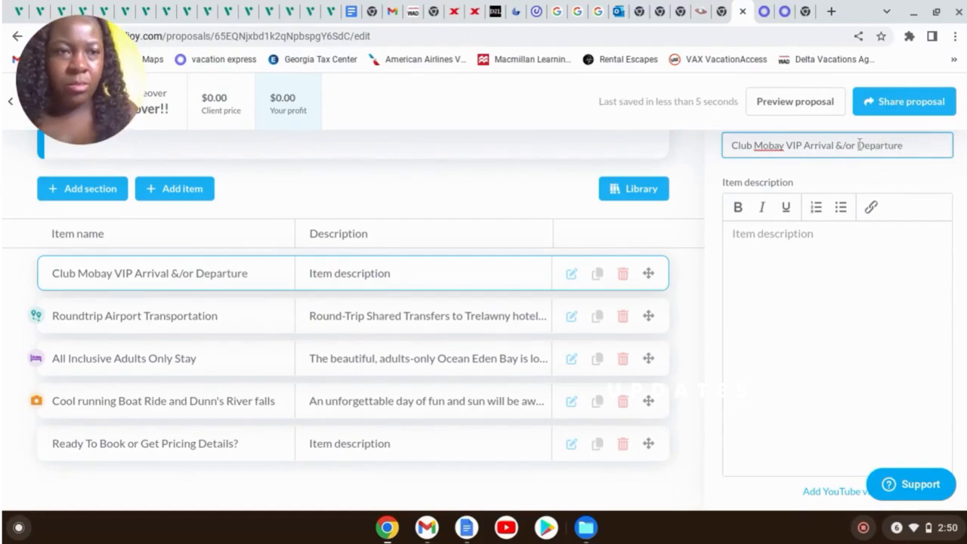
{"action": "left_click", "coordinate": [850, 255]}
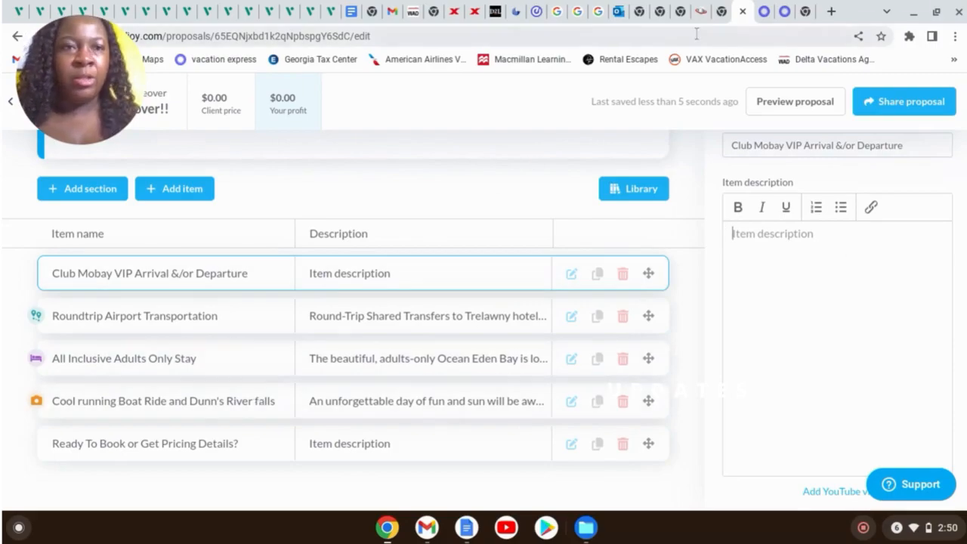
{"action": "left_click", "coordinate": [787, 13]}
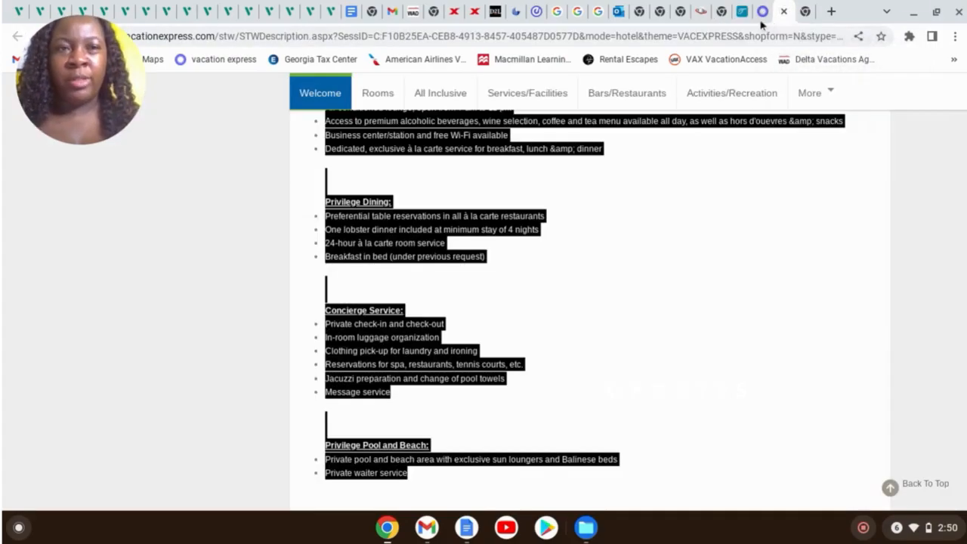
In a new tab, search Google for 'club mobay description'
{"action": "left_click", "coordinate": [760, 19]}
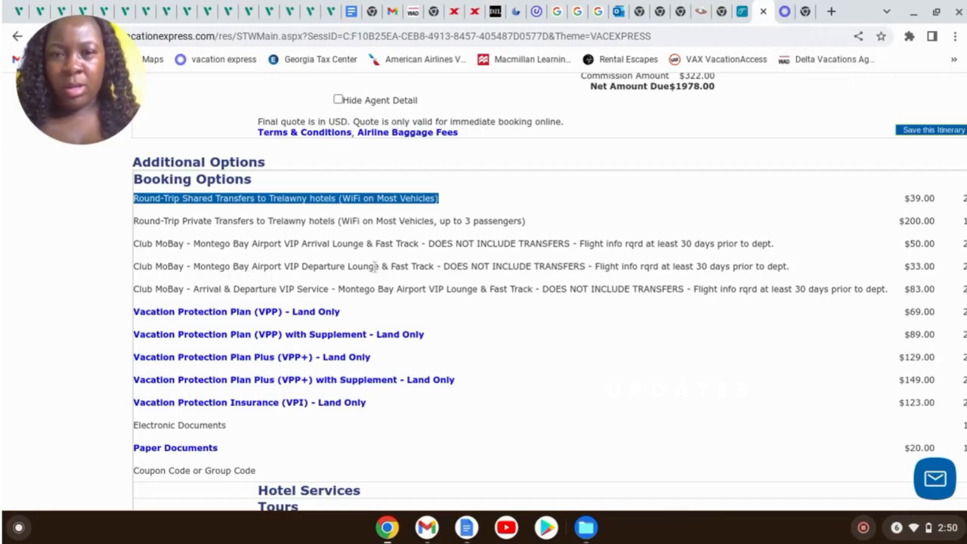
{"action": "scroll", "coordinate": [548, 284], "scroll_direction": "up", "scroll_amount": 3}
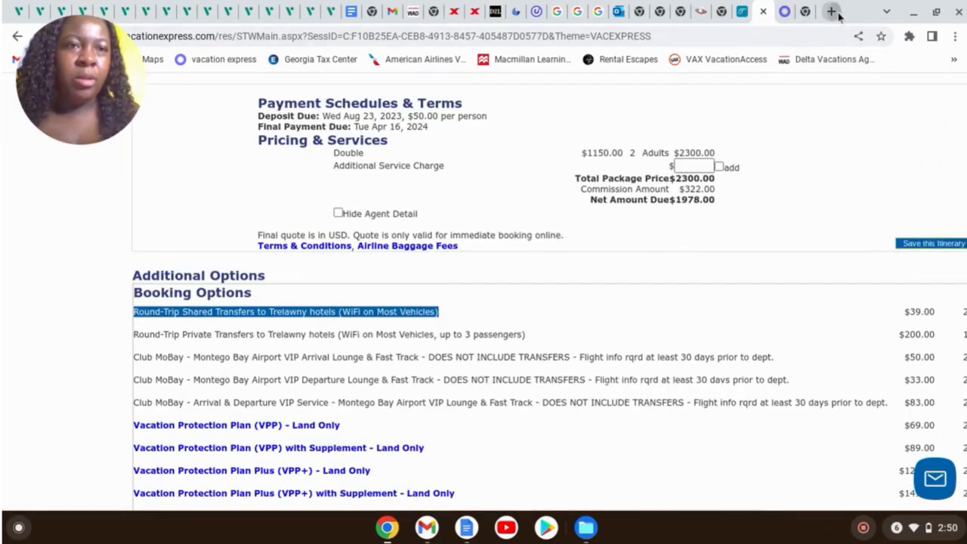
{"action": "left_click", "coordinate": [831, 11]}
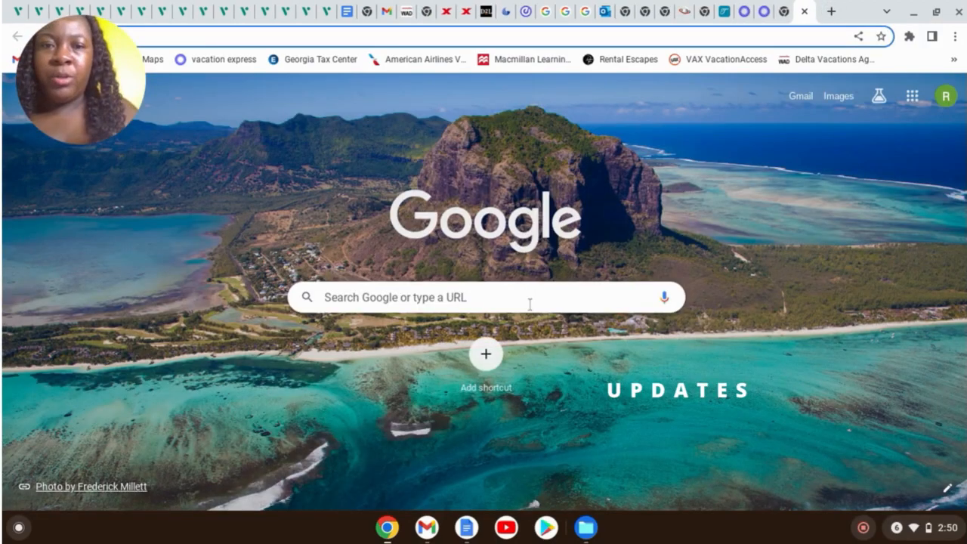
{"action": "left_click", "coordinate": [530, 304]}
{"action": "type", "text": "club "}
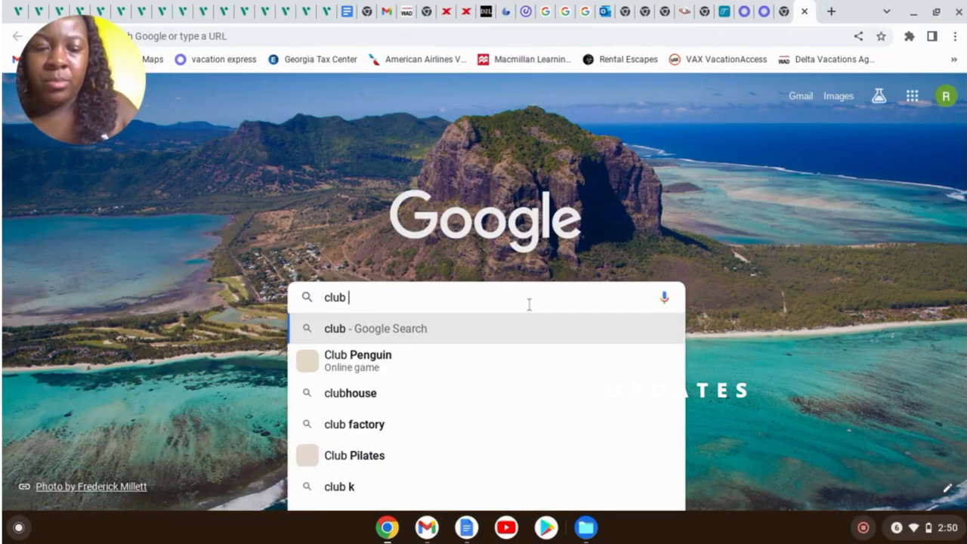
{"action": "type", "text": "mobay"}
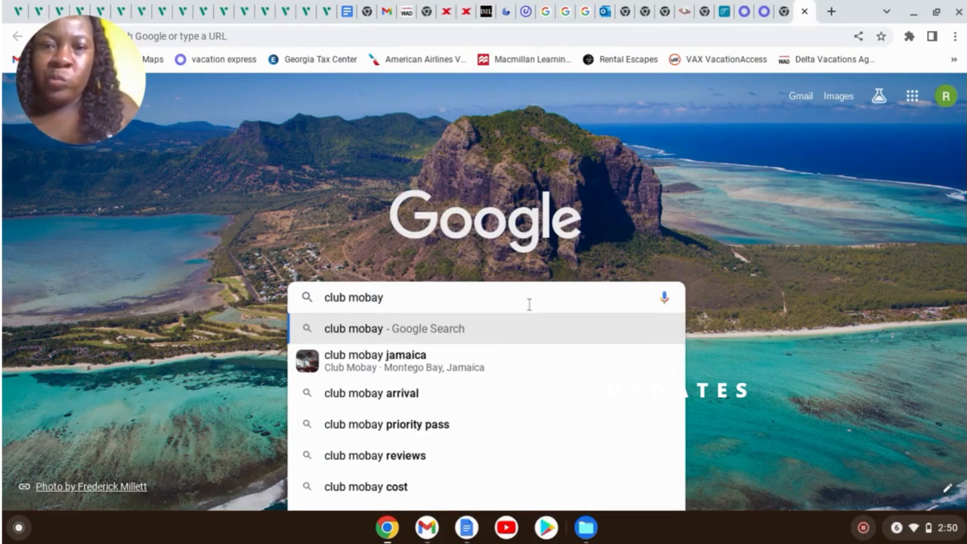
{"action": "type", "text": " desp"}
{"action": "key", "text": "BackSpace"}
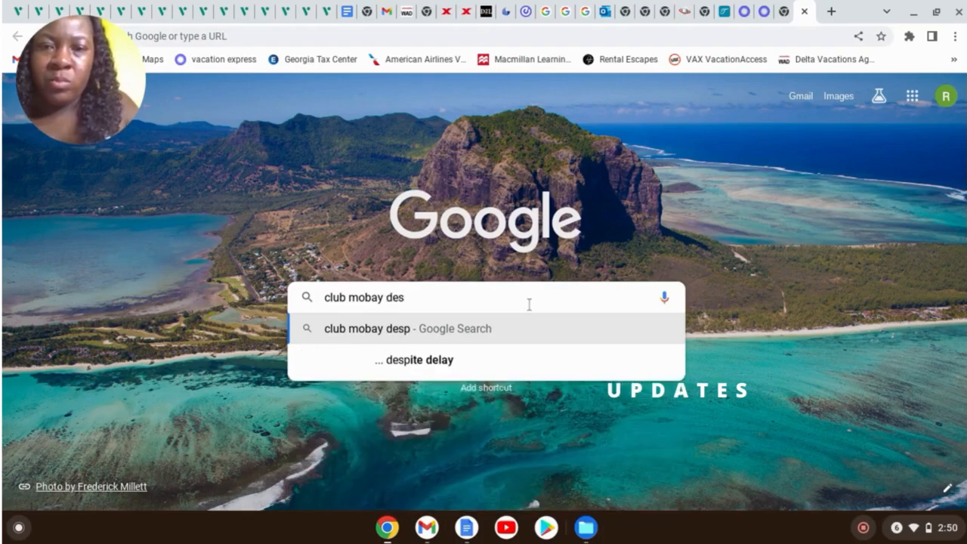
{"action": "type", "text": "cri"}
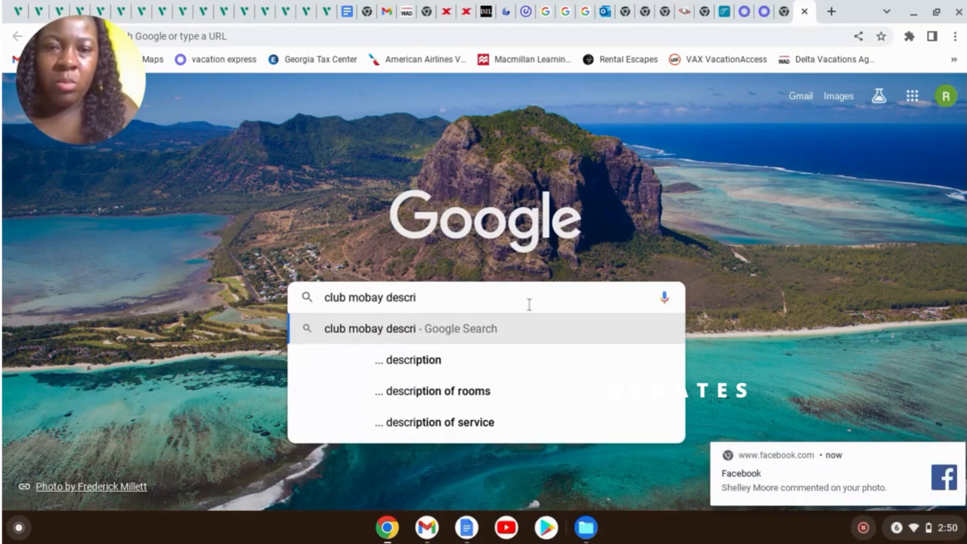
{"action": "left_click", "coordinate": [482, 362]}
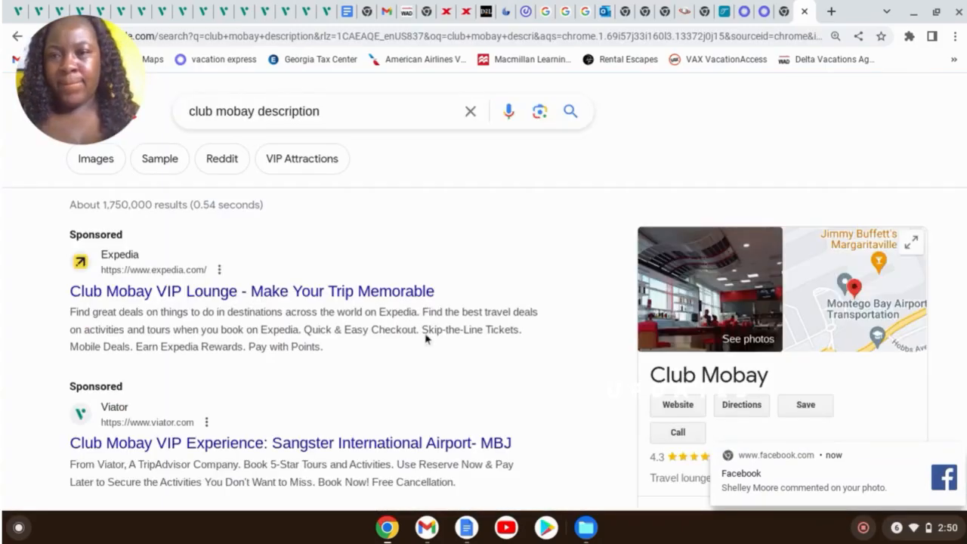
Expand 'What does Club Mobay arrival include?' and select the 'Services include…' paragraph
{"action": "scroll", "coordinate": [347, 291], "scroll_direction": "down", "scroll_amount": 4}
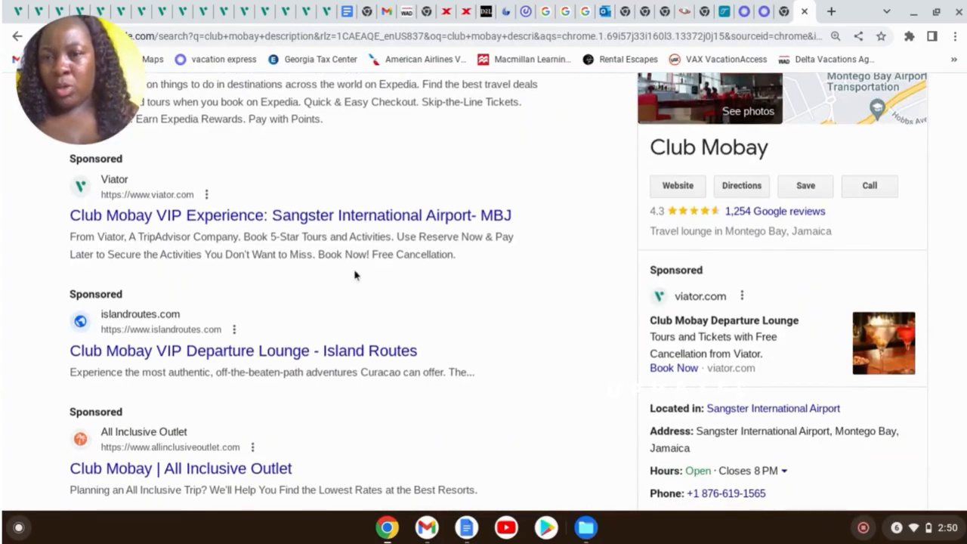
{"action": "scroll", "coordinate": [355, 276], "scroll_direction": "down", "scroll_amount": 3}
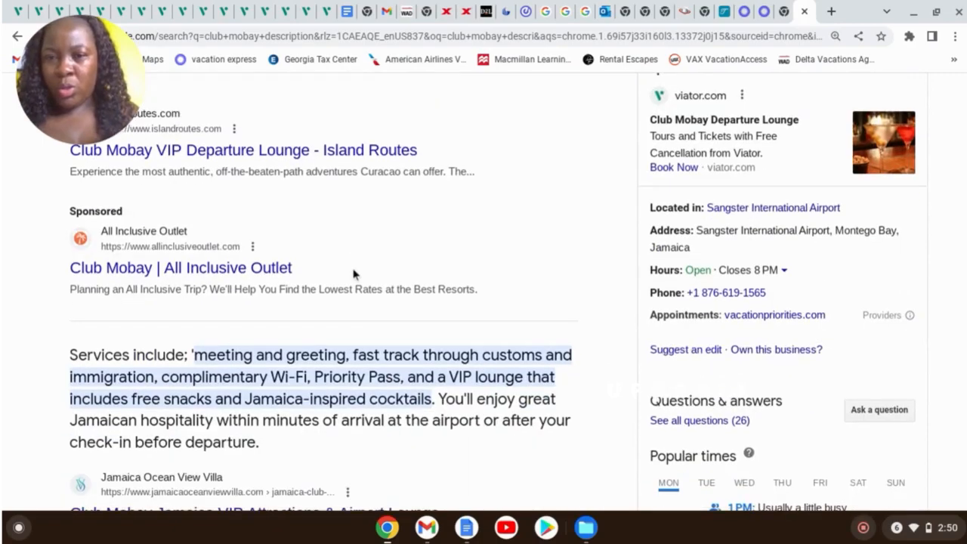
{"action": "scroll", "coordinate": [353, 274], "scroll_direction": "down", "scroll_amount": 2}
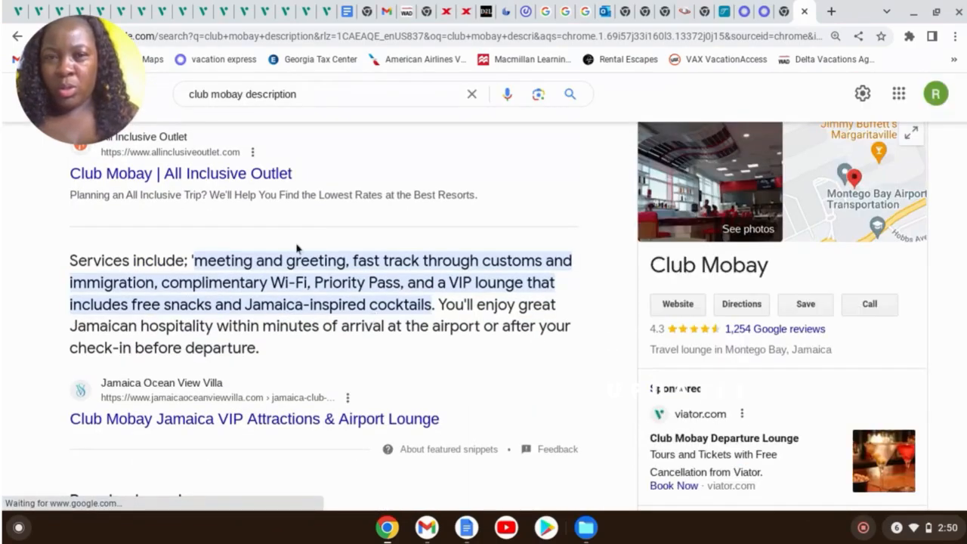
{"action": "scroll", "coordinate": [350, 354], "scroll_direction": "down", "scroll_amount": 1}
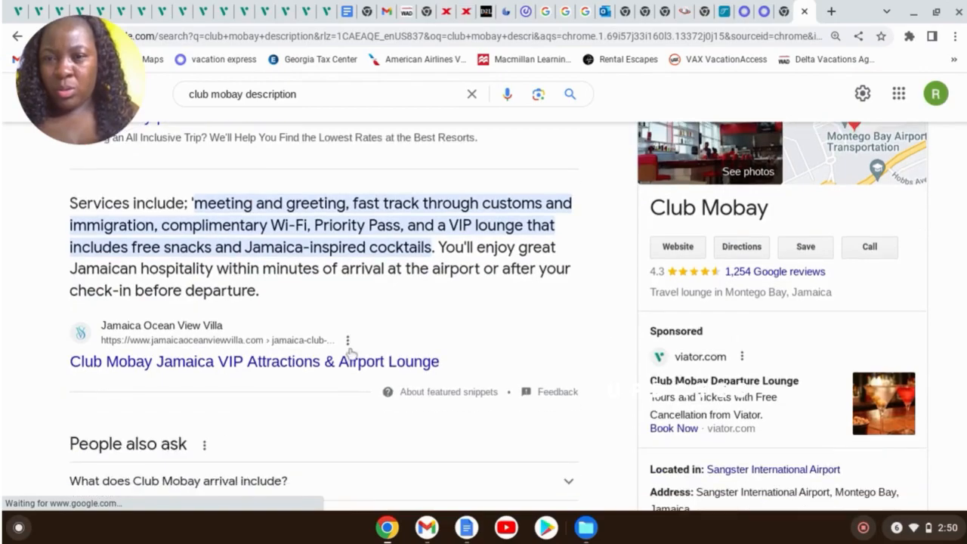
{"action": "scroll", "coordinate": [294, 424], "scroll_direction": "down", "scroll_amount": 1}
{"action": "scroll", "coordinate": [316, 383], "scroll_direction": "up", "scroll_amount": 1}
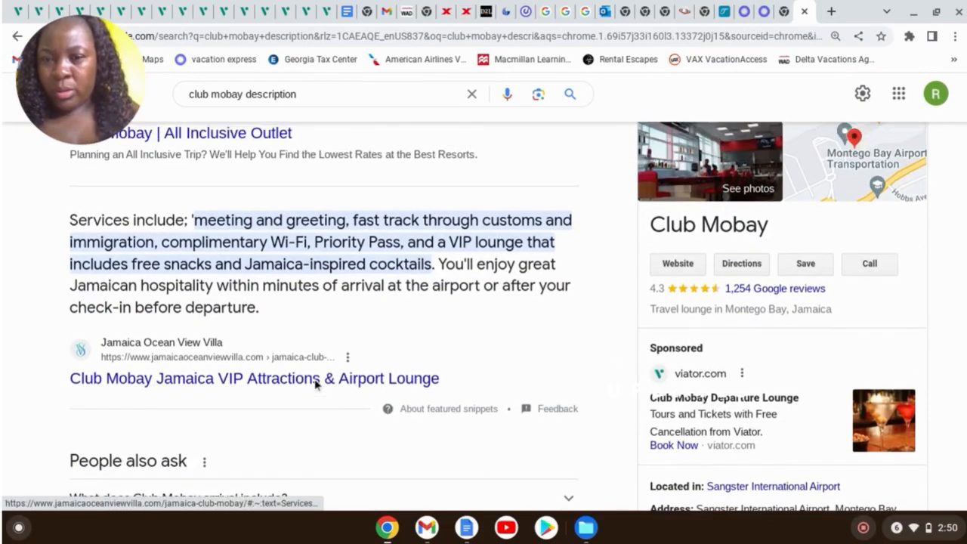
{"action": "scroll", "coordinate": [316, 384], "scroll_direction": "down", "scroll_amount": 2}
{"action": "left_click", "coordinate": [564, 374]}
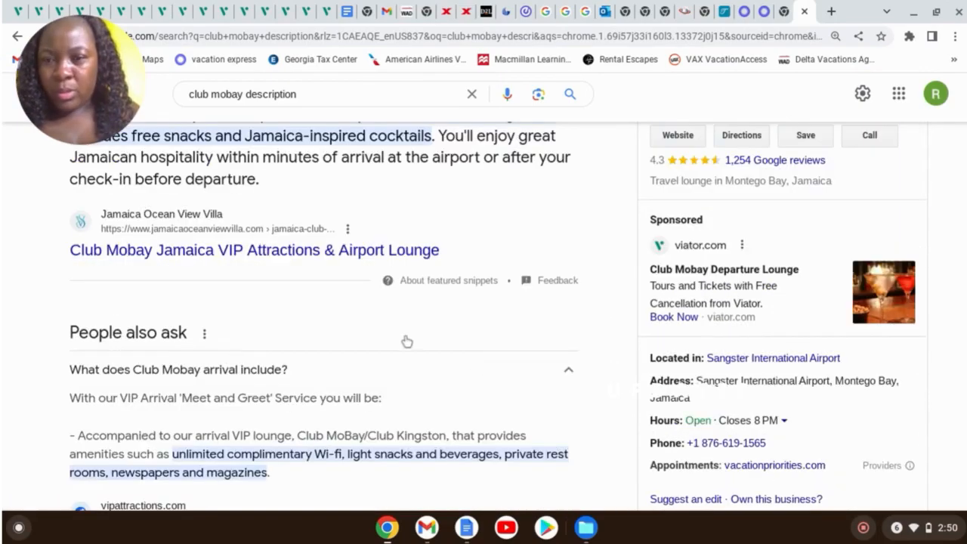
{"action": "scroll", "coordinate": [406, 341], "scroll_direction": "down", "scroll_amount": 3}
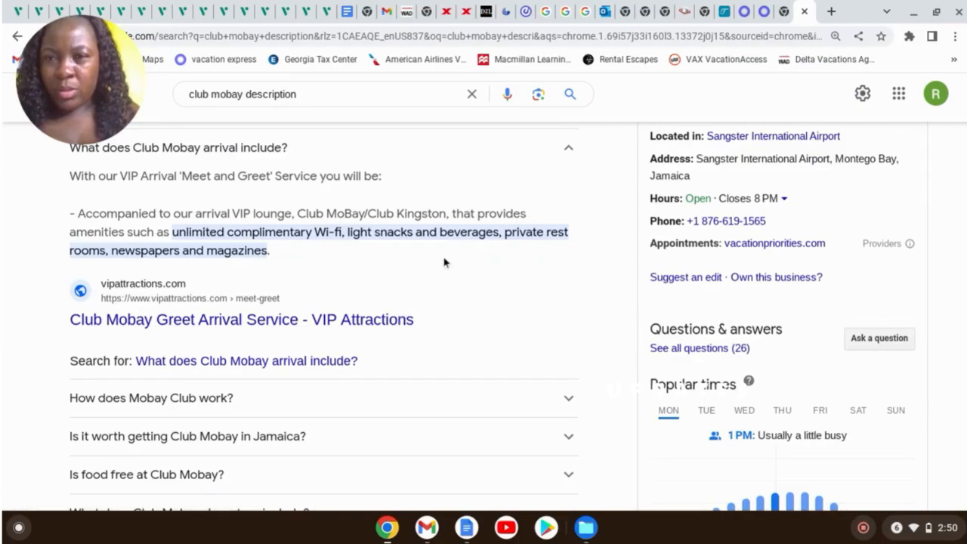
{"action": "scroll", "coordinate": [444, 262], "scroll_direction": "up", "scroll_amount": 4}
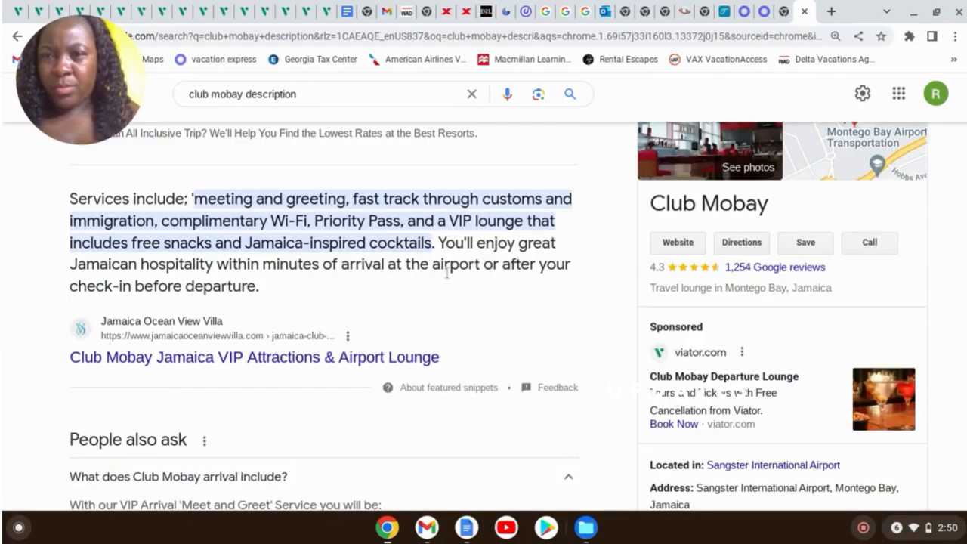
{"action": "scroll", "coordinate": [442, 275], "scroll_direction": "up", "scroll_amount": 1}
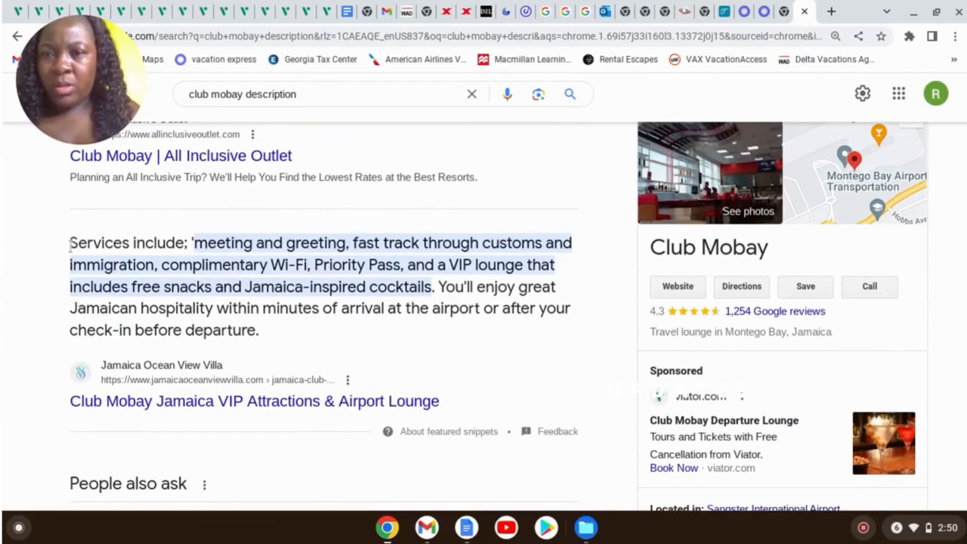
{"action": "left_click_drag", "start_coordinate": [89, 246], "coordinate": [343, 337]}
{"action": "key", "text": "ctrl+c"}
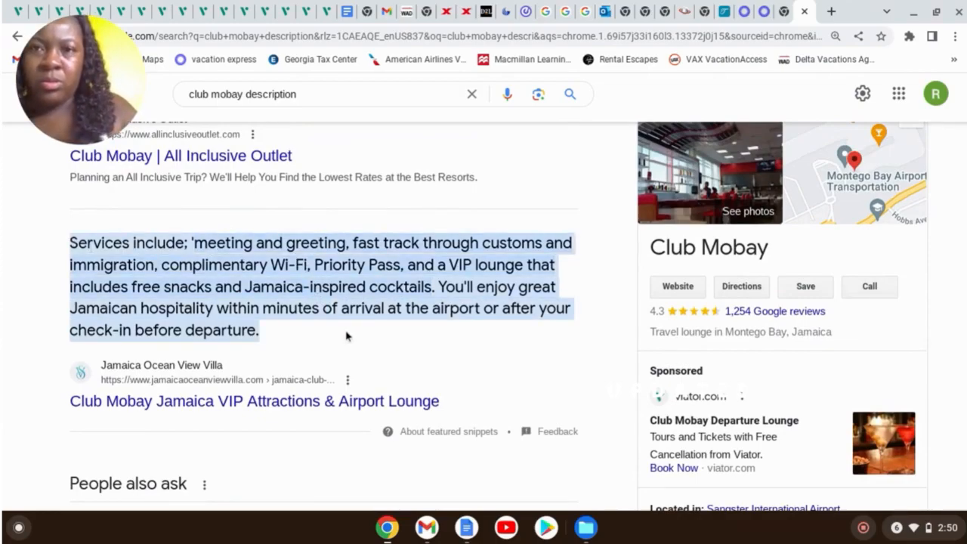
{"action": "left_click", "coordinate": [724, 12]}
Paste the meeting, greeting and fast-track services description into the Club Mobay VIP item
{"action": "left_click", "coordinate": [769, 228]}
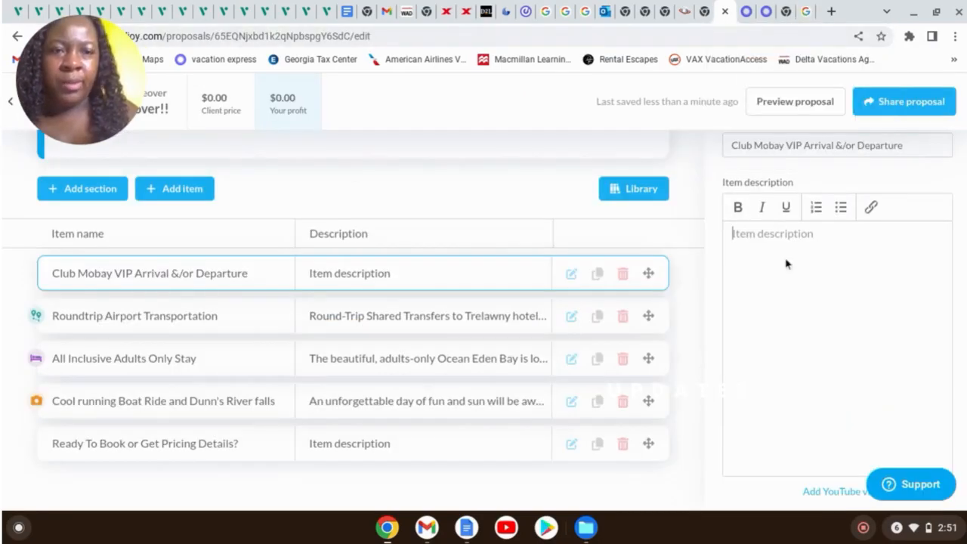
{"action": "key", "text": "ctrl+v"}
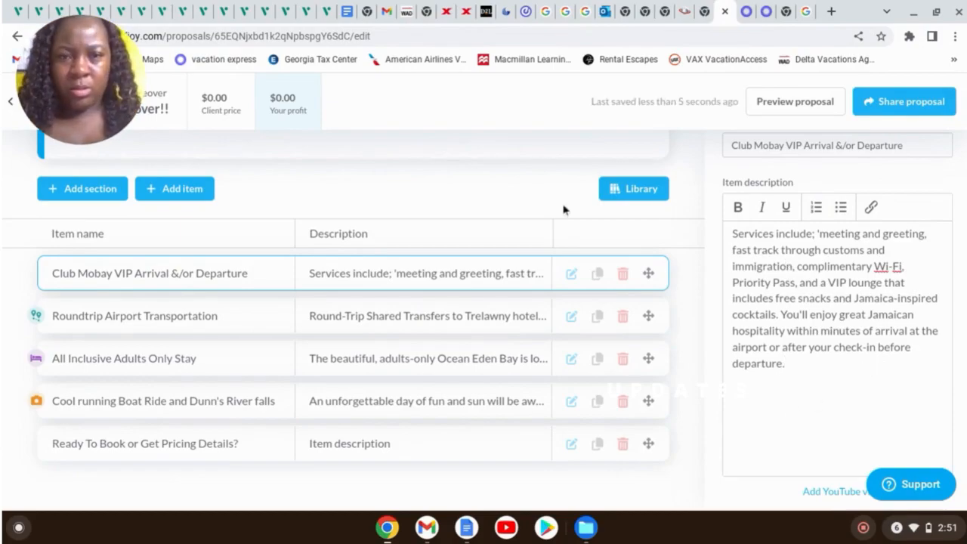
{"action": "left_click", "coordinate": [171, 360]}
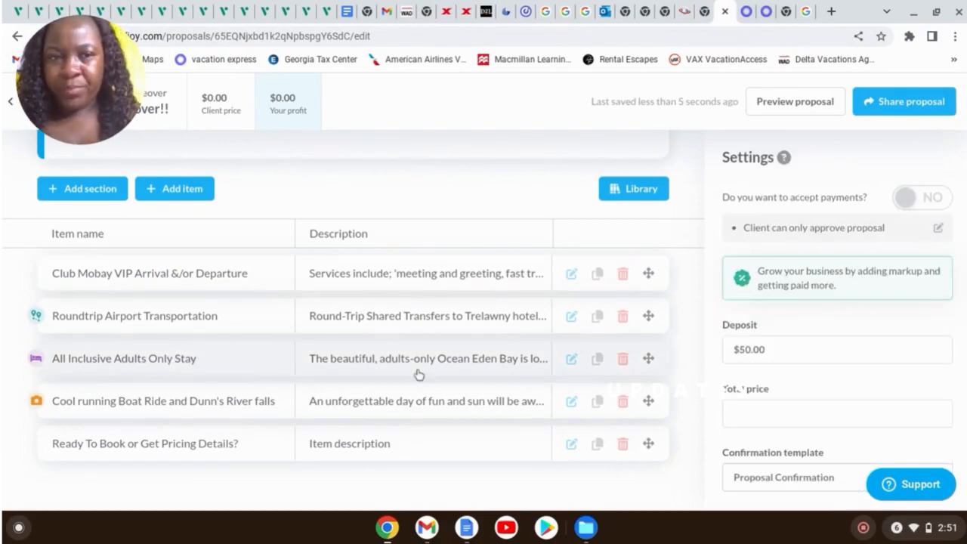
{"action": "scroll", "coordinate": [419, 376], "scroll_direction": "up", "scroll_amount": 1}
{"action": "scroll", "coordinate": [820, 360], "scroll_direction": "down", "scroll_amount": 1}
{"action": "scroll", "coordinate": [821, 360], "scroll_direction": "up", "scroll_amount": 1}
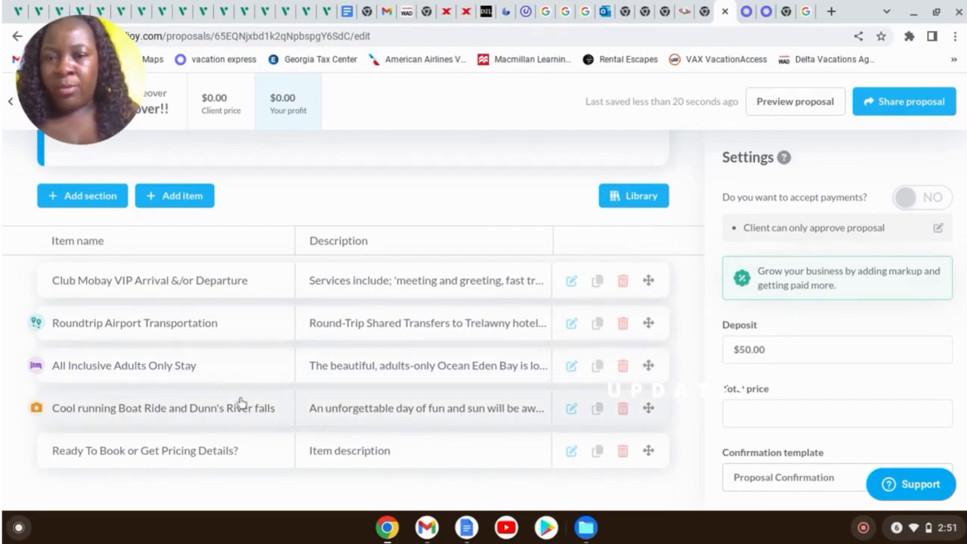
{"action": "scroll", "coordinate": [459, 382], "scroll_direction": "up", "scroll_amount": 1}
{"action": "scroll", "coordinate": [458, 381], "scroll_direction": "up", "scroll_amount": 3}
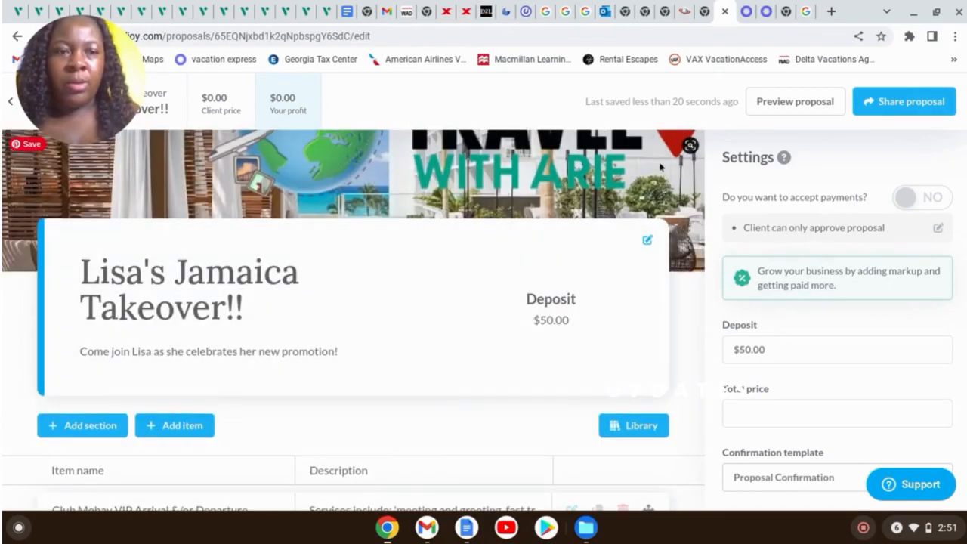
{"action": "scroll", "coordinate": [787, 281], "scroll_direction": "down", "scroll_amount": 1}
{"action": "scroll", "coordinate": [787, 282], "scroll_direction": "up", "scroll_amount": 1}
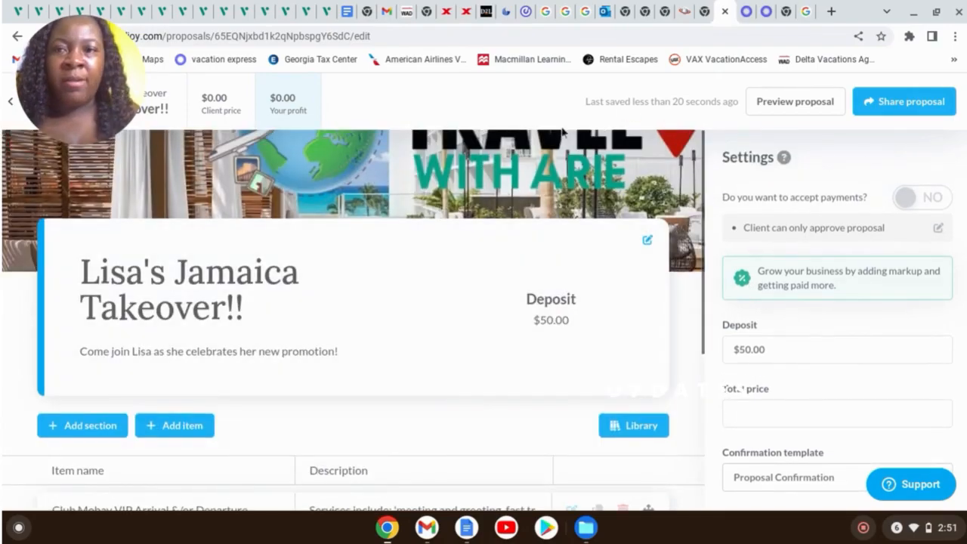
Return to the trip page and view its Files, showing the draft proposal dated Aug 21, 2023
{"action": "left_click", "coordinate": [12, 107]}
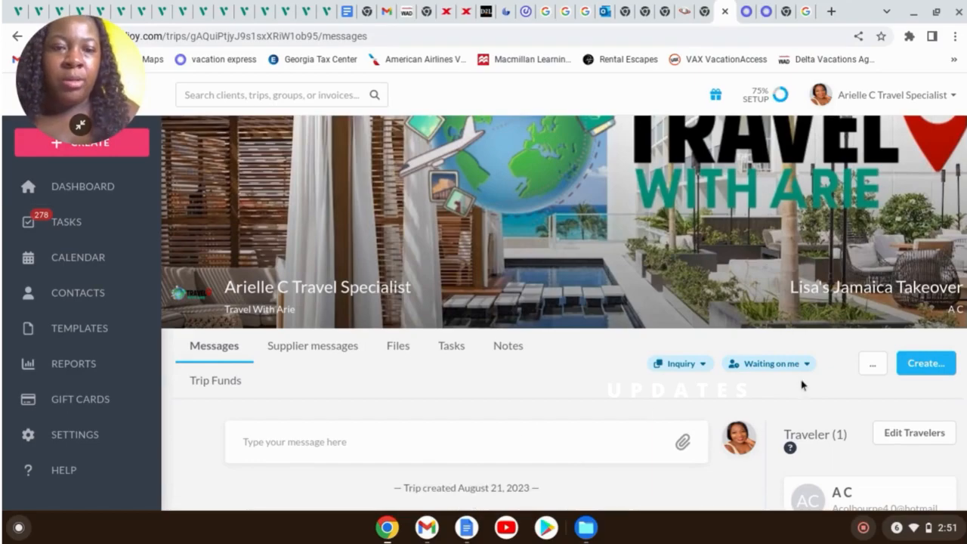
{"action": "scroll", "coordinate": [575, 424], "scroll_direction": "down", "scroll_amount": 3}
{"action": "scroll", "coordinate": [564, 389], "scroll_direction": "up", "scroll_amount": 3}
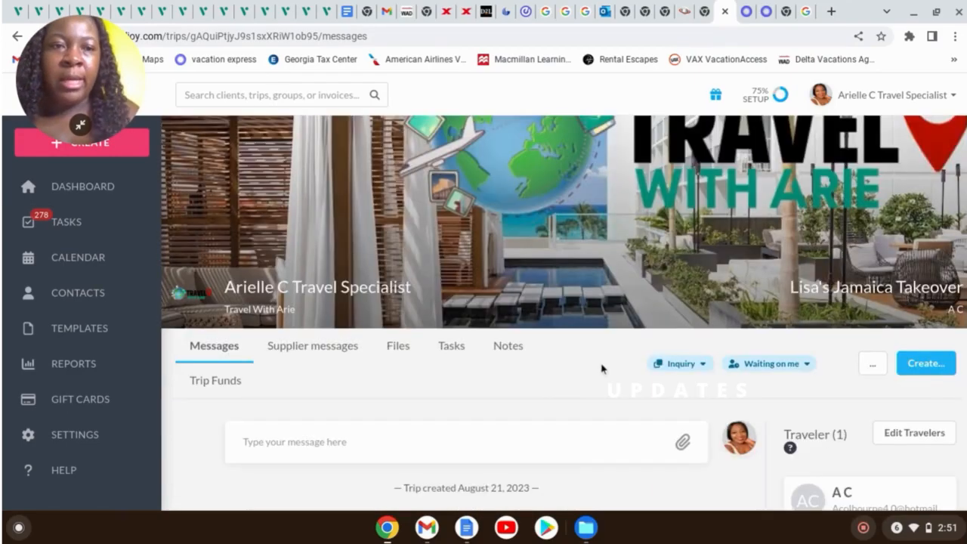
{"action": "left_click", "coordinate": [396, 347]}
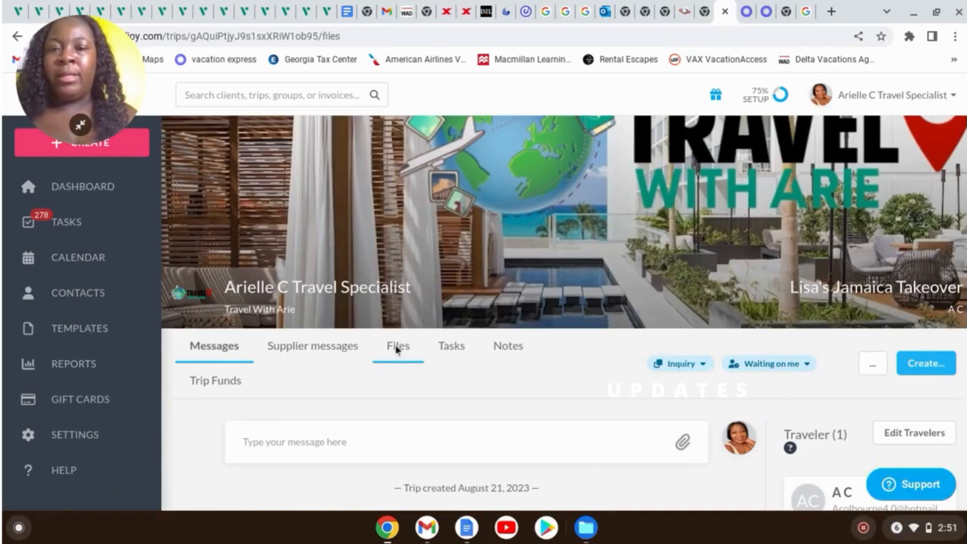
{"action": "scroll", "coordinate": [572, 345], "scroll_direction": "down", "scroll_amount": 2}
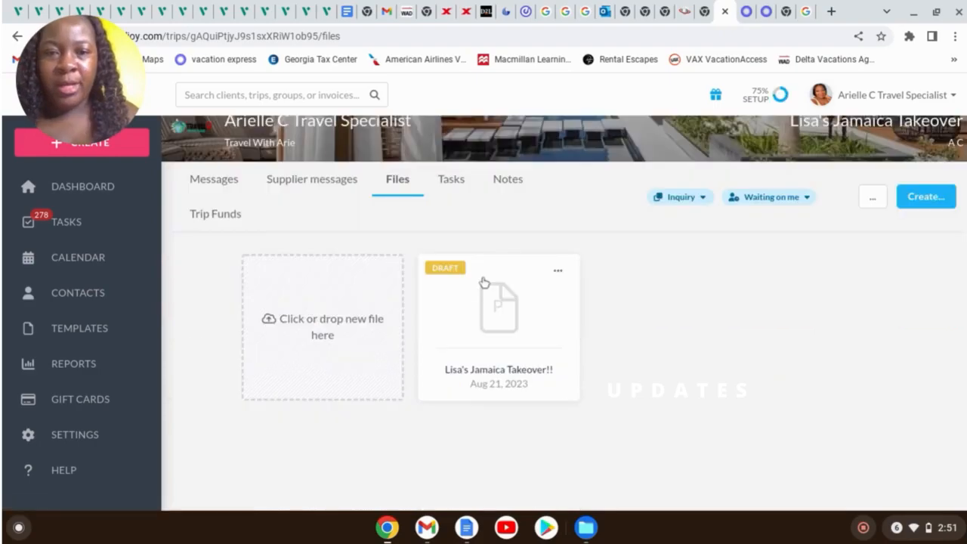
{"action": "scroll", "coordinate": [653, 321], "scroll_direction": "up", "scroll_amount": 2}
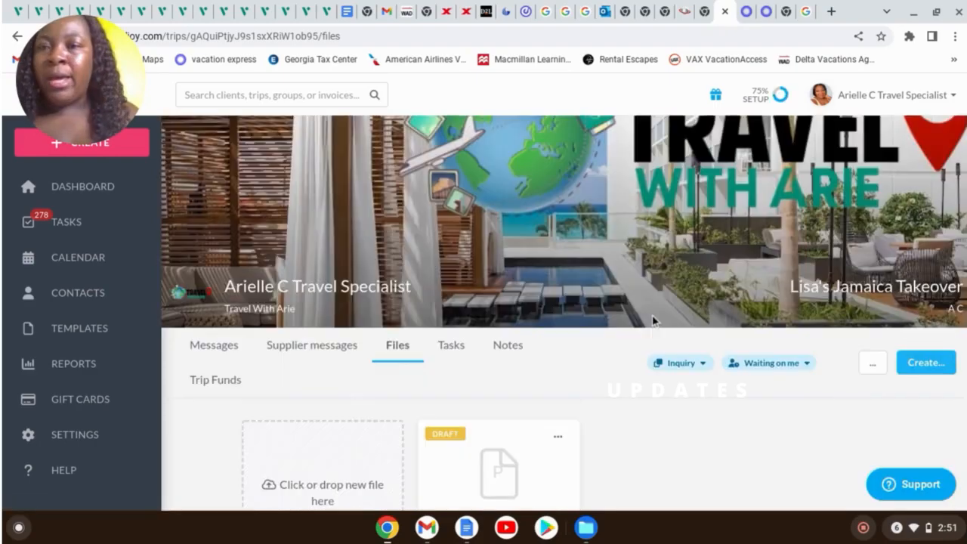
Create a group named with the client's first name followed by 'Jamaica Takeover'
{"action": "left_click", "coordinate": [137, 147]}
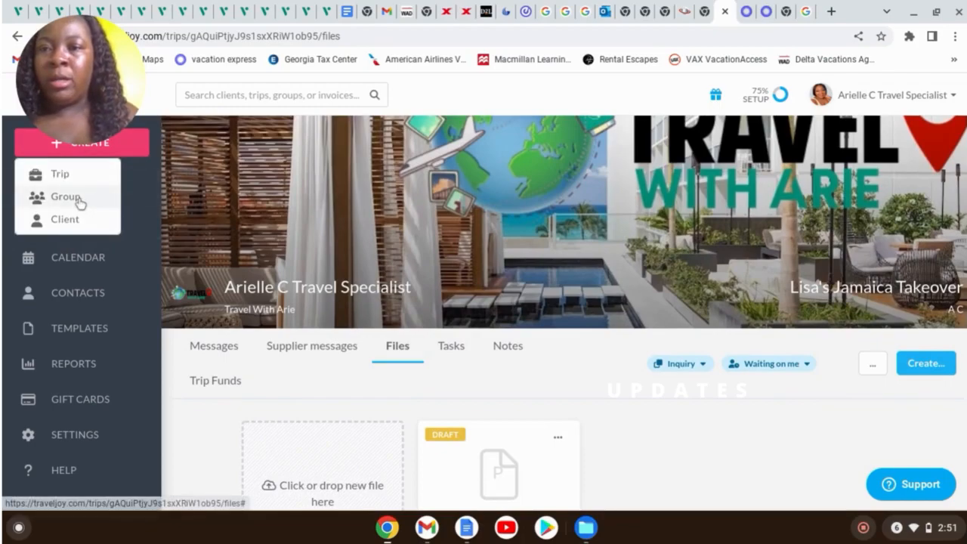
{"action": "left_click", "coordinate": [80, 202]}
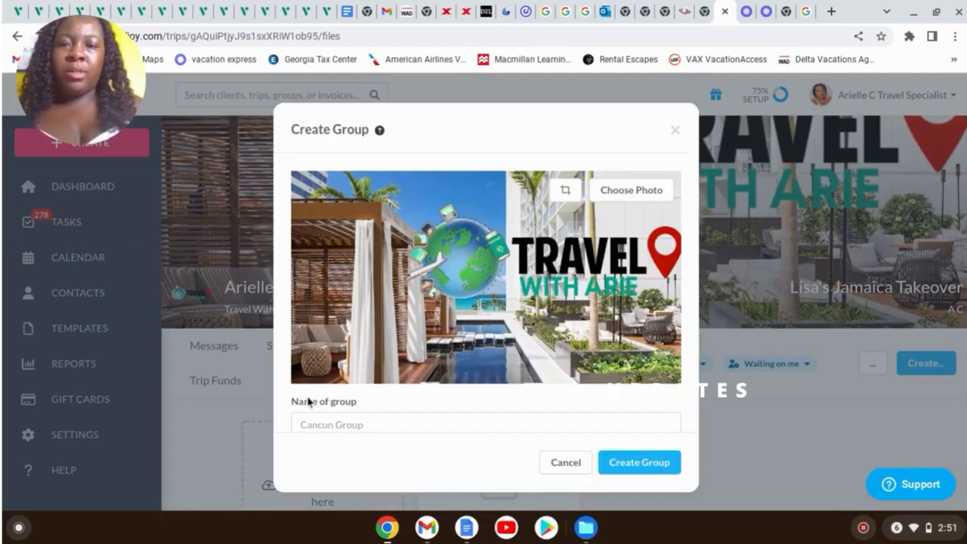
{"action": "scroll", "coordinate": [392, 374], "scroll_direction": "down", "scroll_amount": 1}
{"action": "scroll", "coordinate": [394, 362], "scroll_direction": "down", "scroll_amount": 2}
{"action": "left_click", "coordinate": [385, 315]}
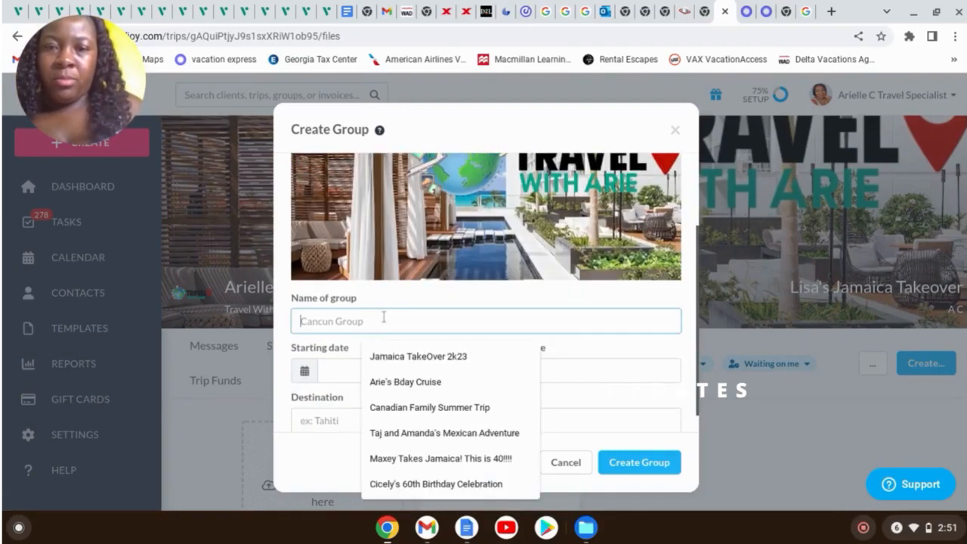
{"action": "type", "text": "Lisa's"}
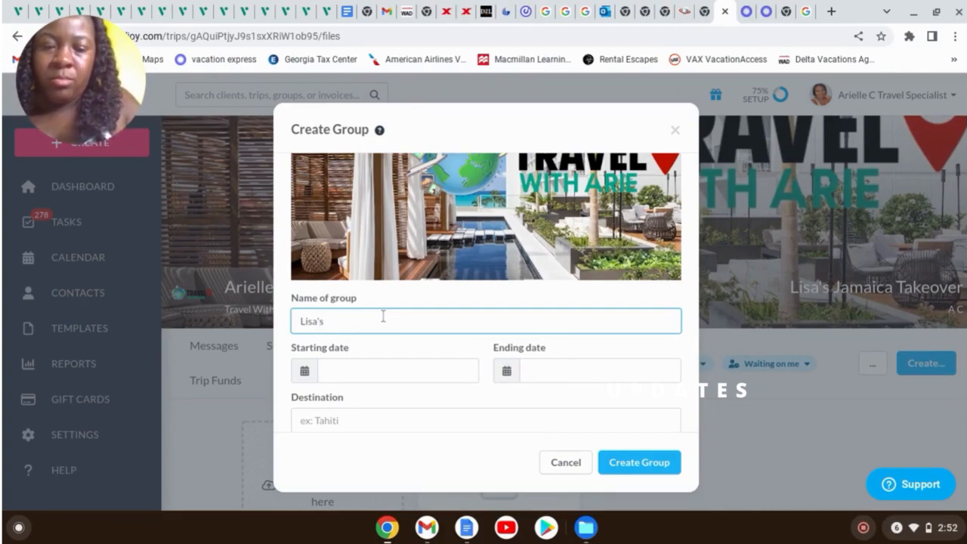
{"action": "type", "text": "Jamaica Takeover"}
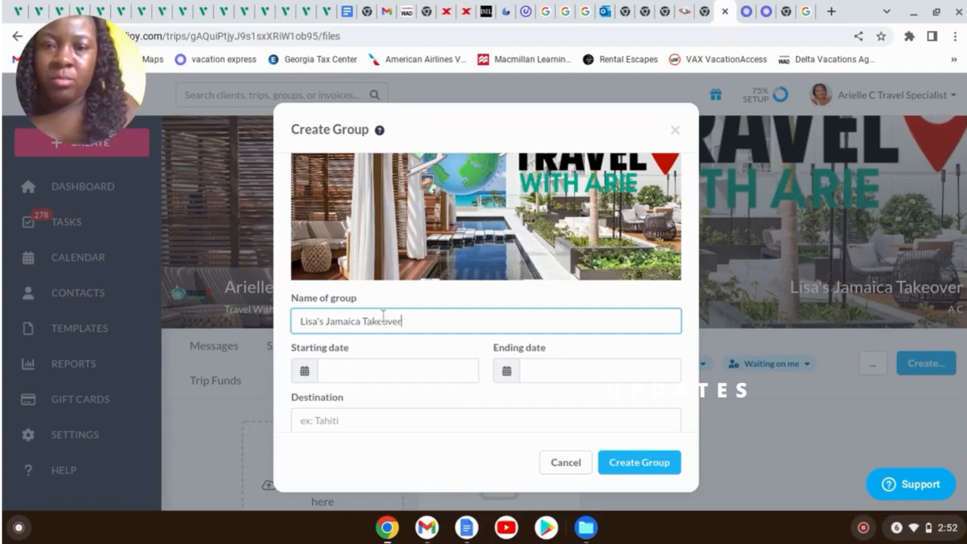
{"action": "scroll", "coordinate": [424, 370], "scroll_direction": "down", "scroll_amount": 3}
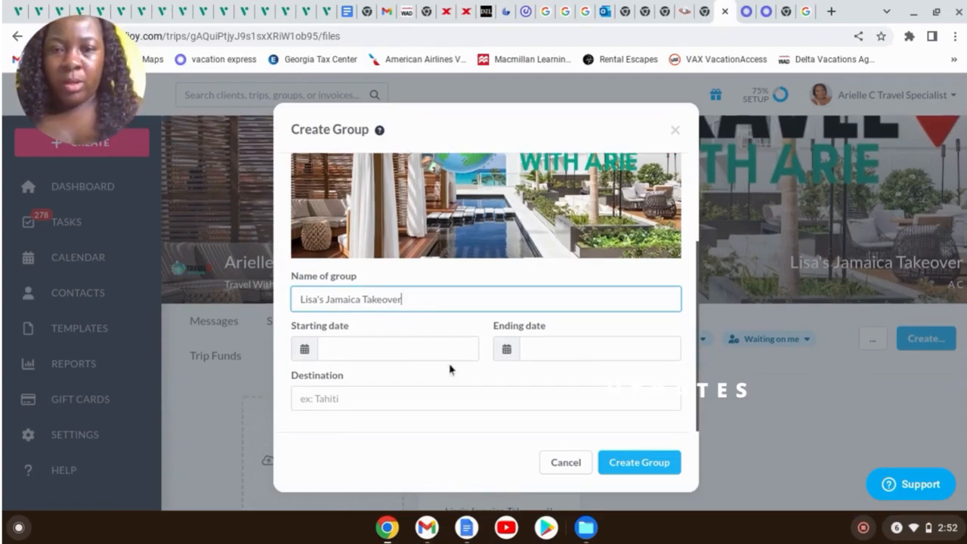
{"action": "left_click", "coordinate": [632, 468]}
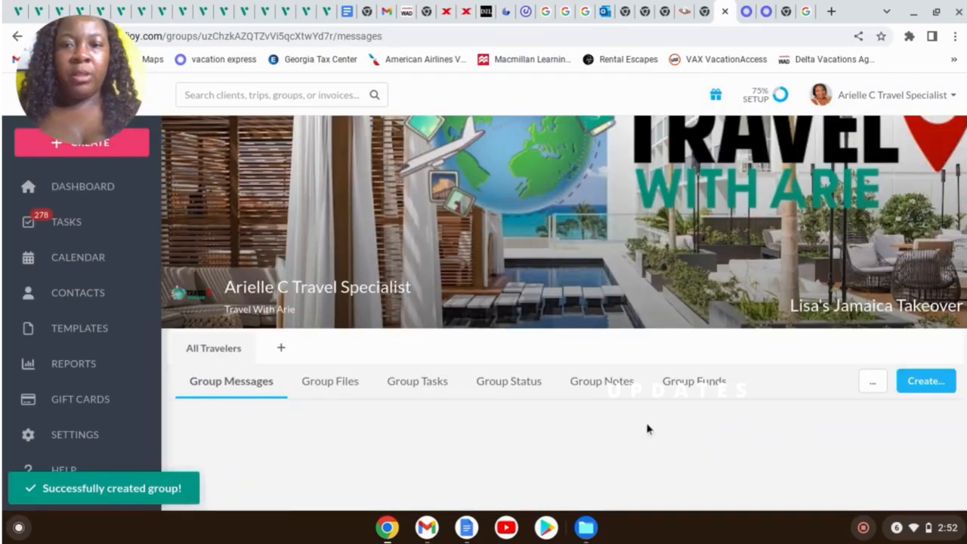
{"action": "scroll", "coordinate": [923, 317], "scroll_direction": "down", "scroll_amount": 3}
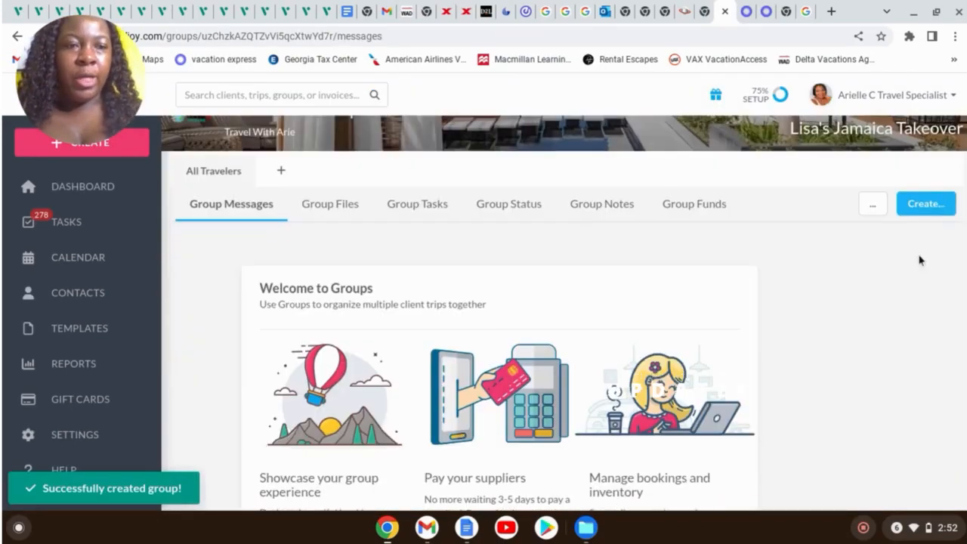
Start a new group form that uses the client's Jamaica Takeover form
{"action": "left_click", "coordinate": [927, 213]}
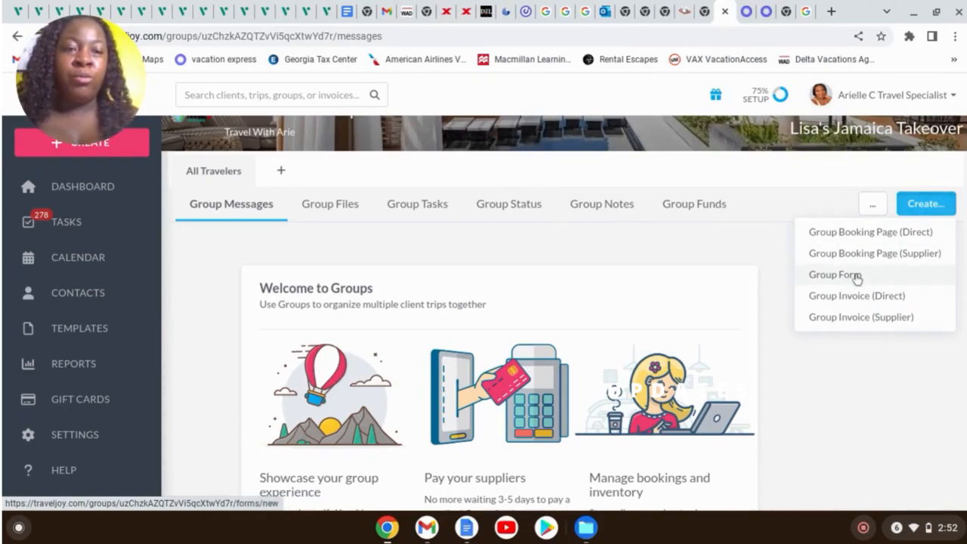
{"action": "left_click", "coordinate": [856, 276]}
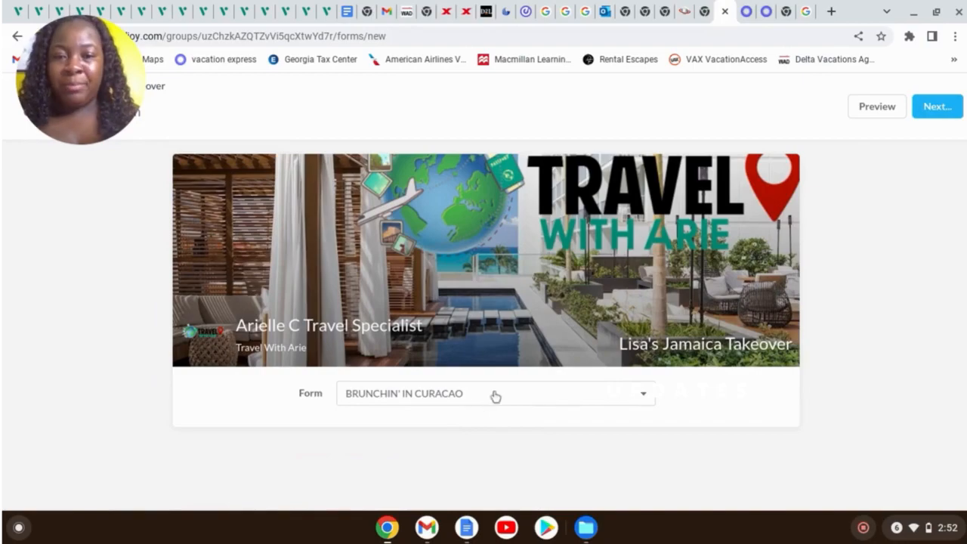
{"action": "left_click", "coordinate": [563, 393]}
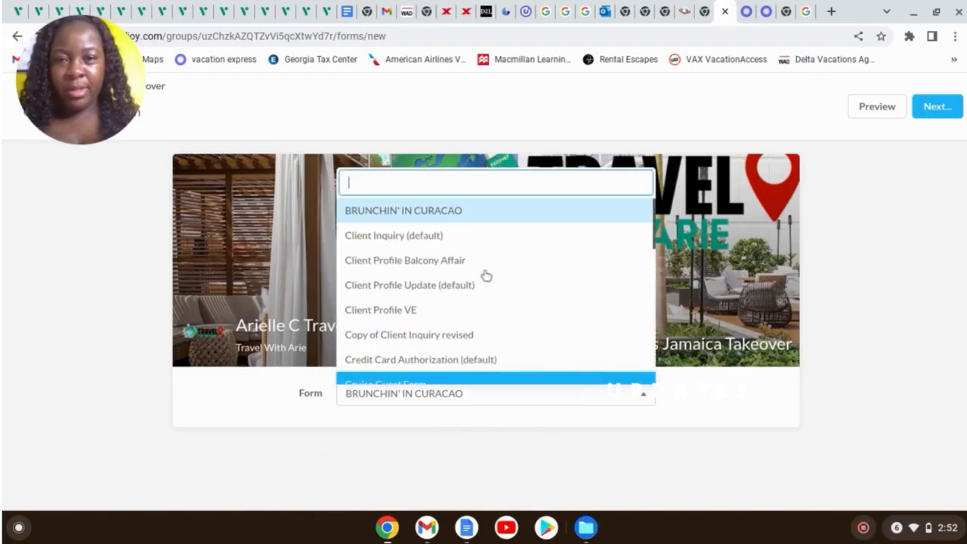
{"action": "scroll", "coordinate": [486, 280], "scroll_direction": "down", "scroll_amount": 2}
{"action": "scroll", "coordinate": [486, 280], "scroll_direction": "down", "scroll_amount": 2}
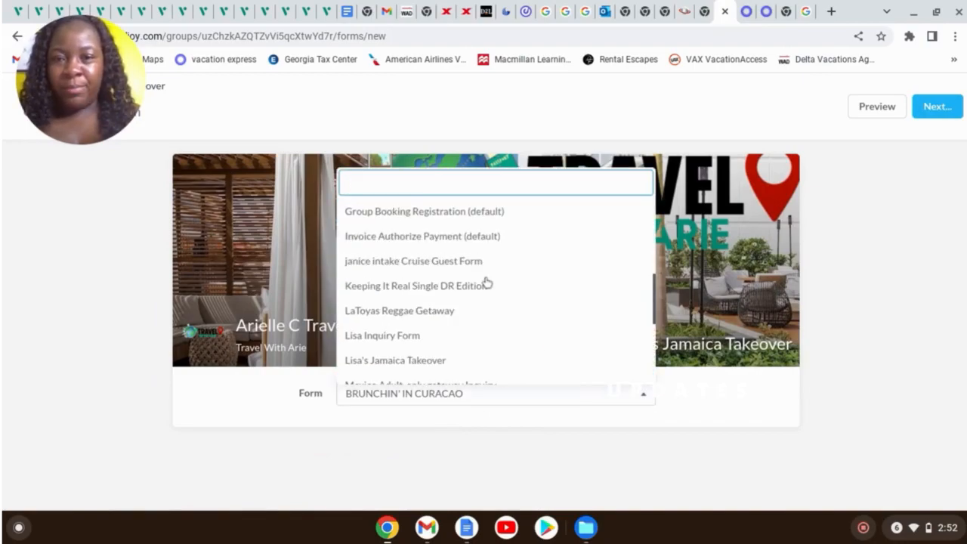
{"action": "left_click", "coordinate": [434, 353]}
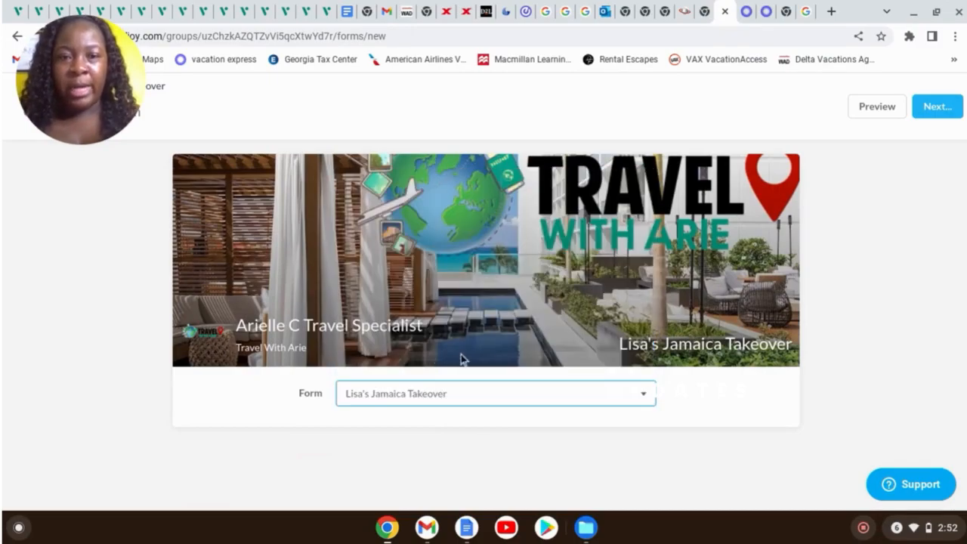
{"action": "left_click", "coordinate": [952, 108]}
Publish the group form and copy its shareable link
{"action": "left_click", "coordinate": [929, 136]}
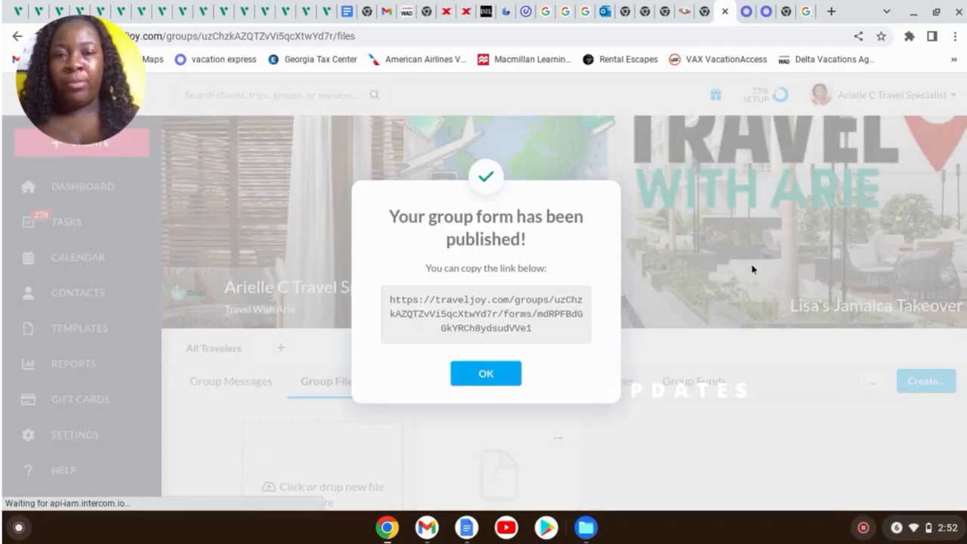
{"action": "left_click_drag", "start_coordinate": [388, 301], "coordinate": [544, 343]}
{"action": "key", "text": "ctrl+c"}
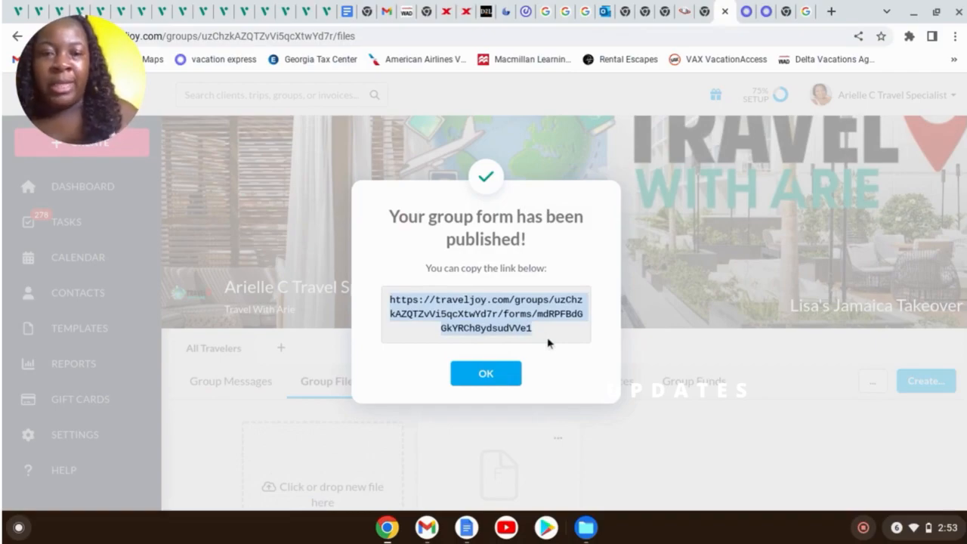
{"action": "left_click", "coordinate": [520, 381]}
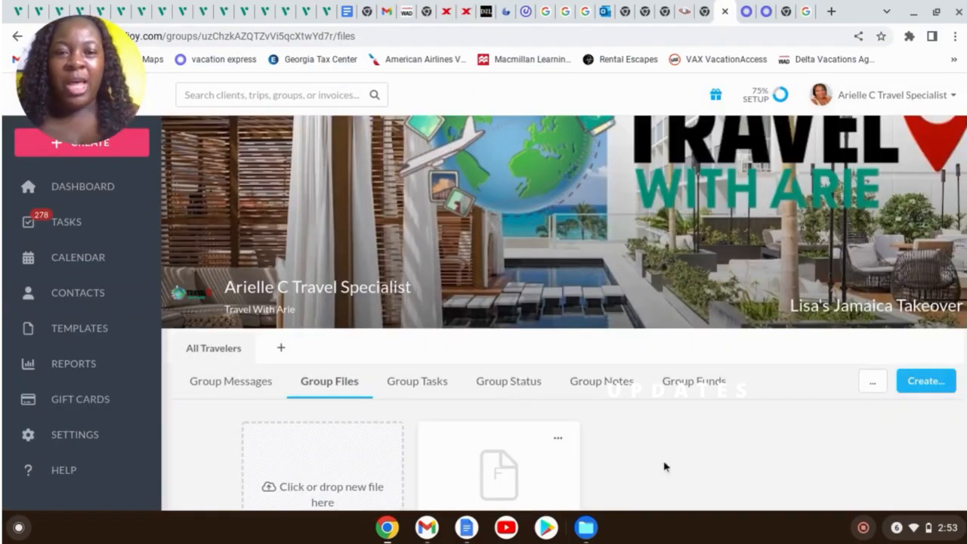
Check the published form file, then search for the client's Jamaica Takeover trip
{"action": "scroll", "coordinate": [684, 464], "scroll_direction": "down", "scroll_amount": 1}
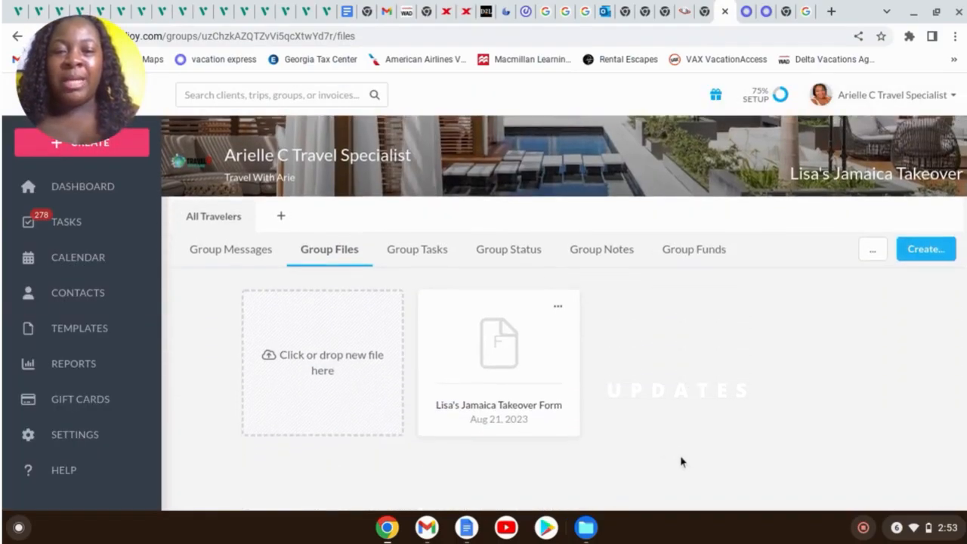
{"action": "left_click", "coordinate": [557, 308]}
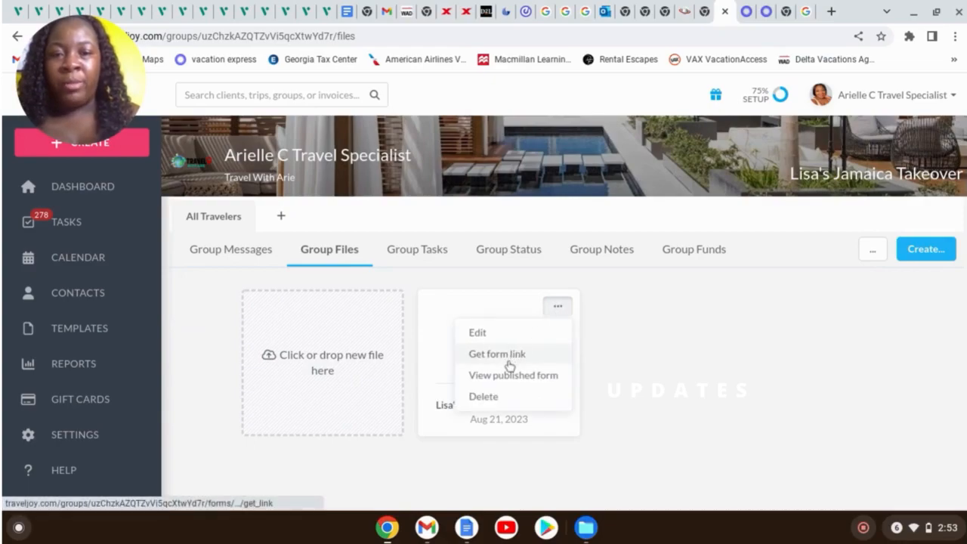
{"action": "left_click", "coordinate": [693, 372]}
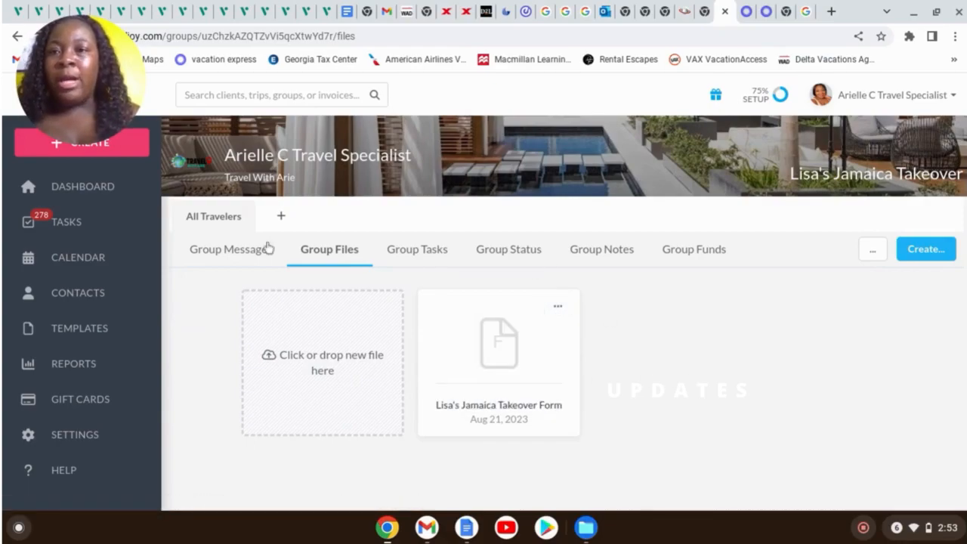
{"action": "left_click", "coordinate": [239, 95]}
{"action": "type", "text": "lisa's Jamaica Takeover"}
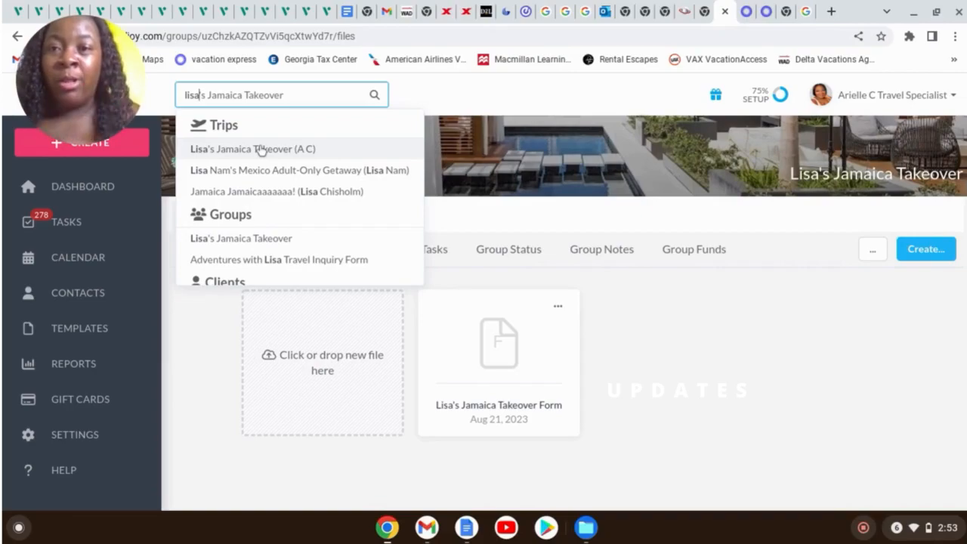
Open the Jamaica Takeover trip's draft proposal from its Files for editing, showing the $50.00 deposit
{"action": "left_click", "coordinate": [261, 149]}
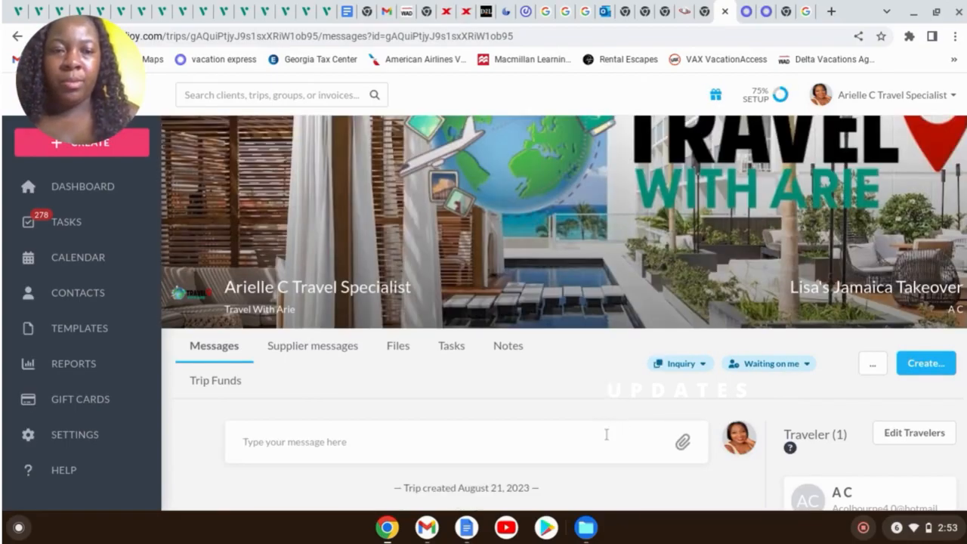
{"action": "left_click", "coordinate": [399, 352]}
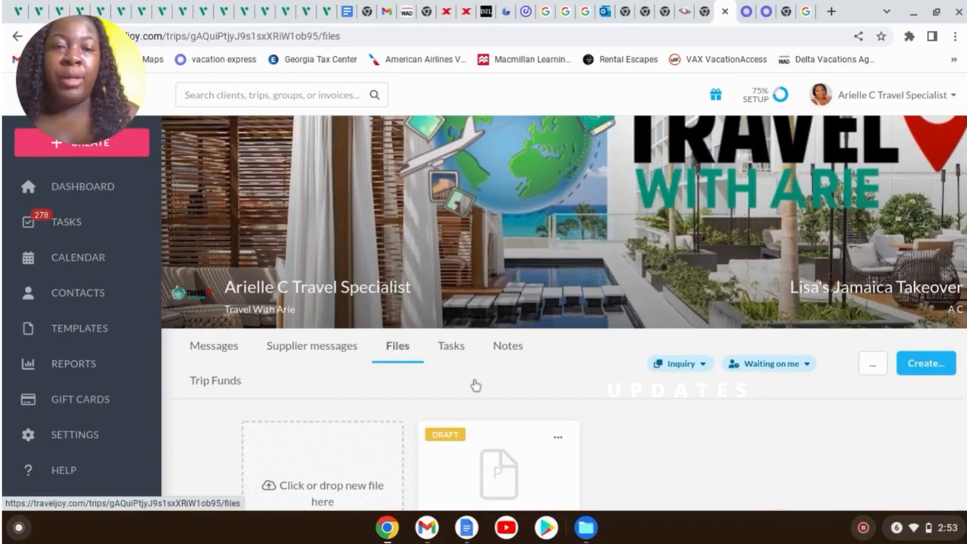
{"action": "scroll", "coordinate": [529, 389], "scroll_direction": "down", "scroll_amount": 3}
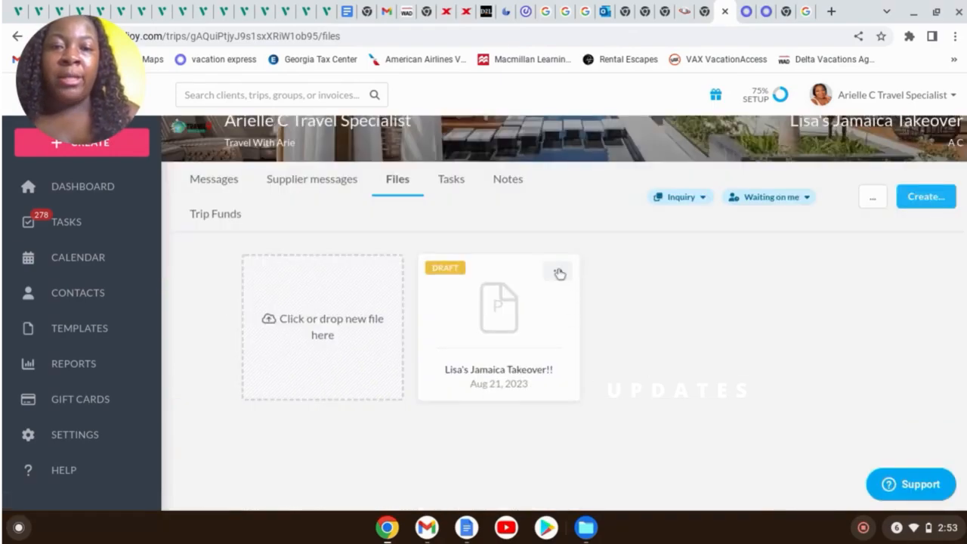
{"action": "left_click", "coordinate": [558, 272]}
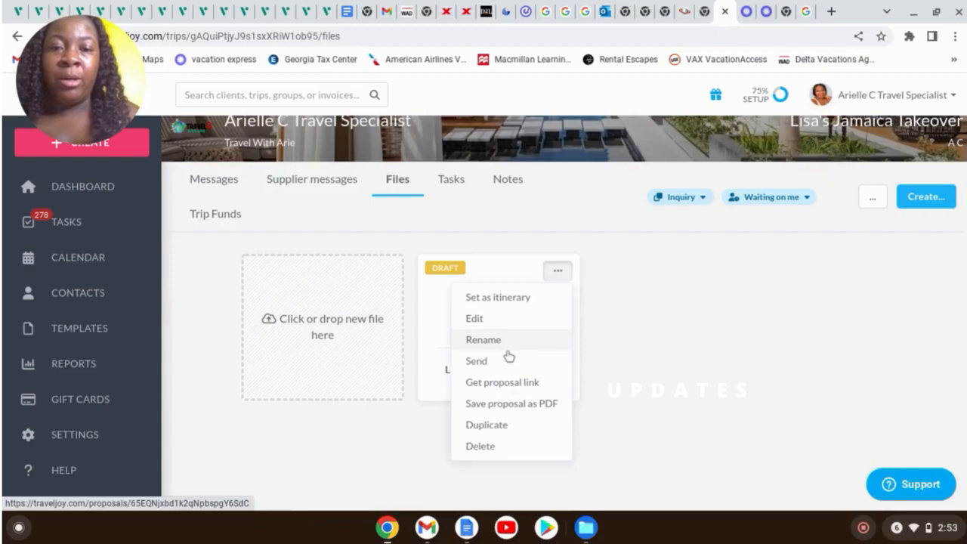
{"action": "left_click", "coordinate": [496, 323]}
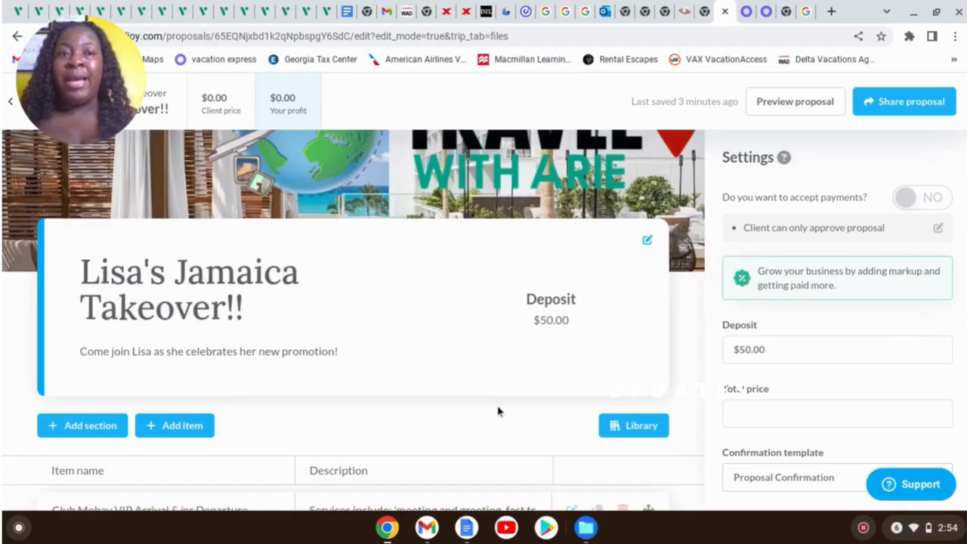
Open the 'Ready To Book or Get Pricing Details?' item's description for editing
{"action": "scroll", "coordinate": [497, 413], "scroll_direction": "down", "scroll_amount": 4}
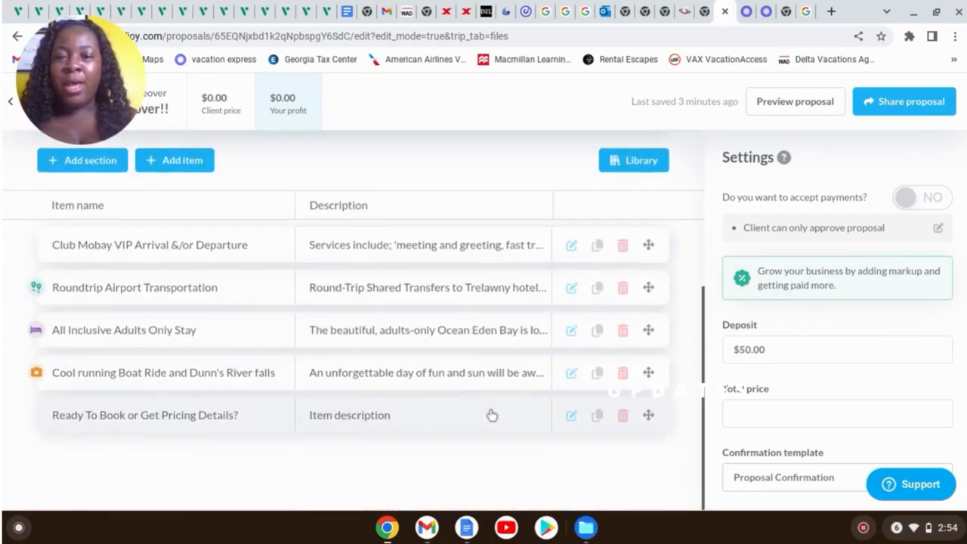
{"action": "left_click", "coordinate": [346, 427]}
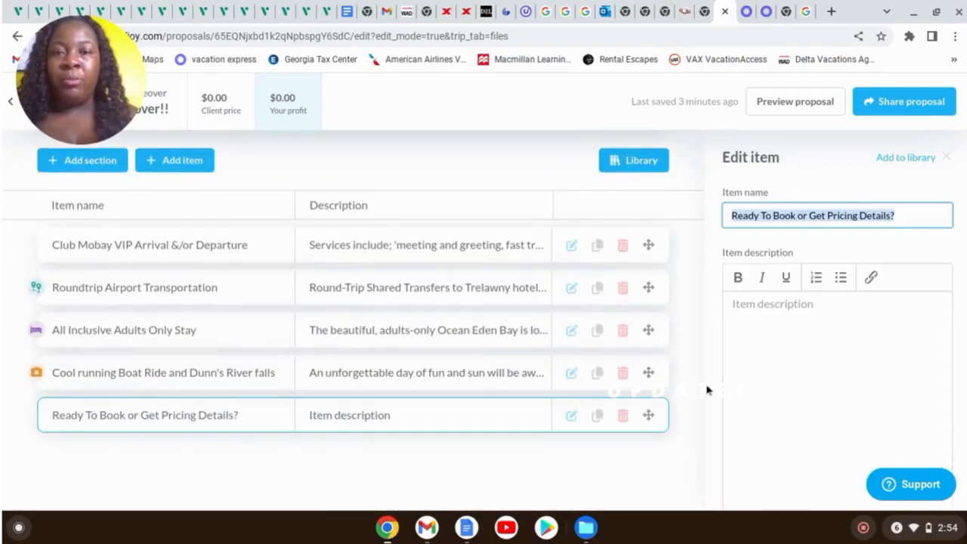
{"action": "left_click", "coordinate": [761, 362]}
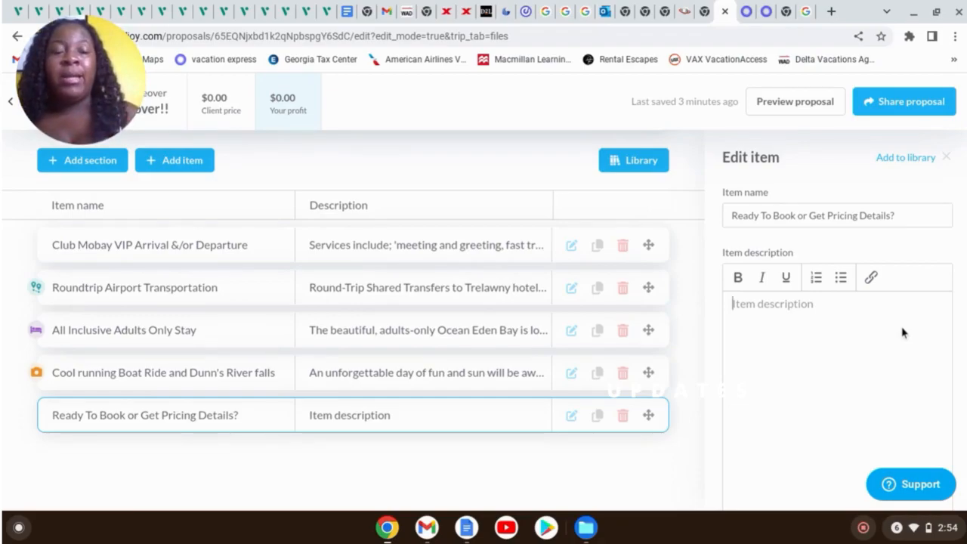
{"action": "left_click", "coordinate": [882, 304]}
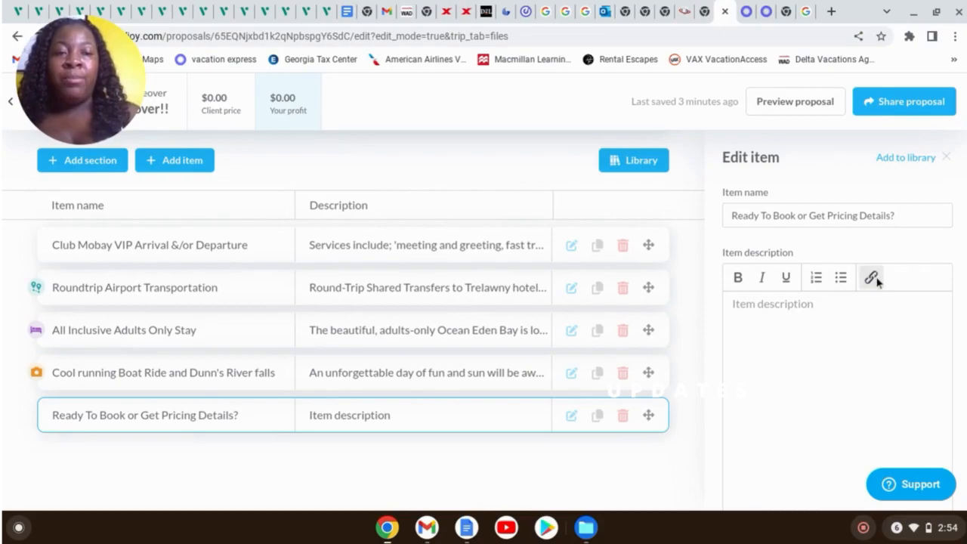
Insert a 'BOOK NOW or Get Pricing Details' link pointing to the copied form URL
{"action": "left_click", "coordinate": [871, 278]}
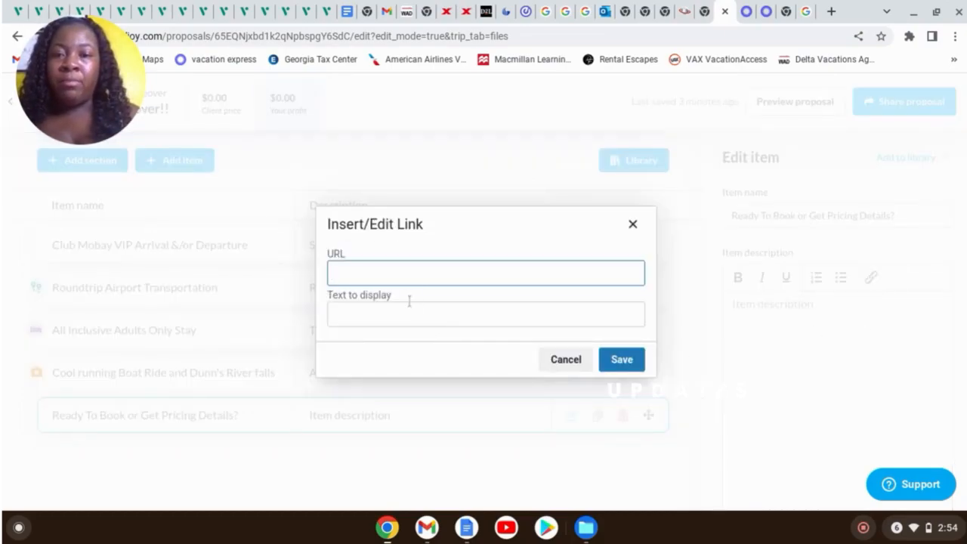
{"action": "key", "text": "ctrl+v"}
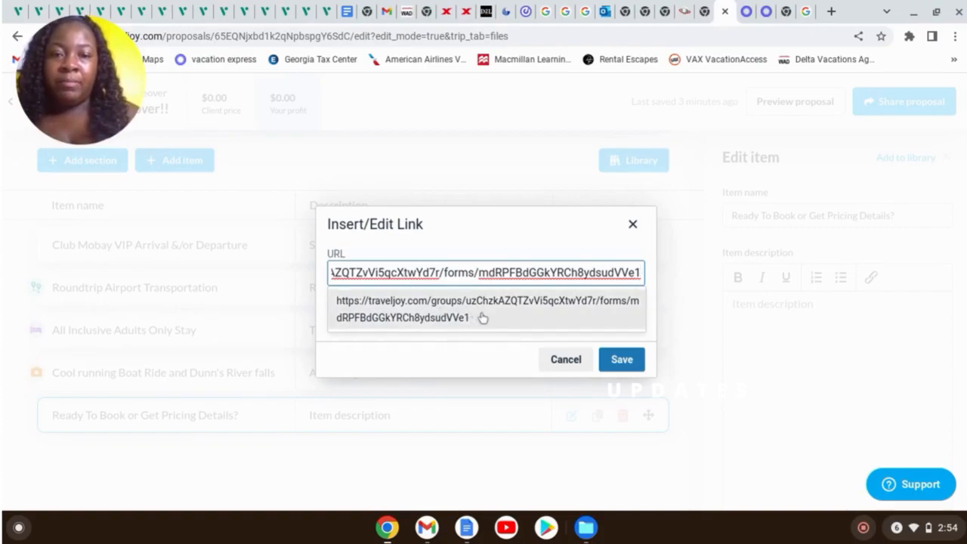
{"action": "left_click", "coordinate": [480, 315]}
{"action": "left_click_drag", "start_coordinate": [333, 314], "coordinate": [649, 328]}
{"action": "type", "text": "h"}
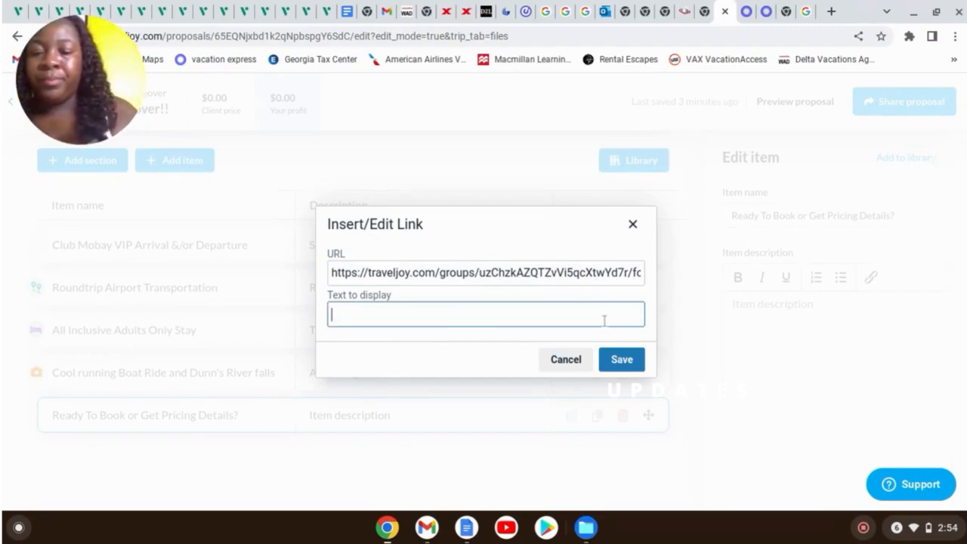
{"action": "type", "text": "BOOK NO"}
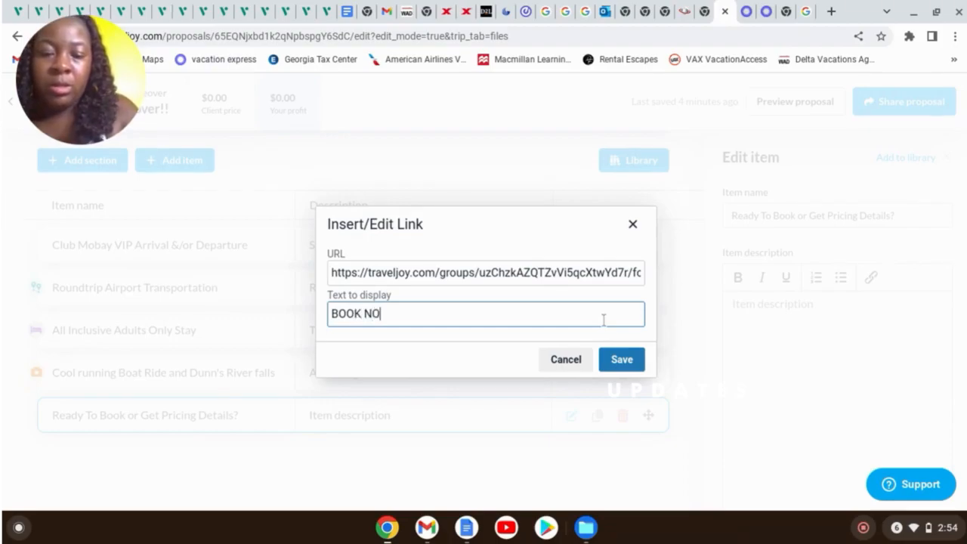
{"action": "type", "text": "W or"}
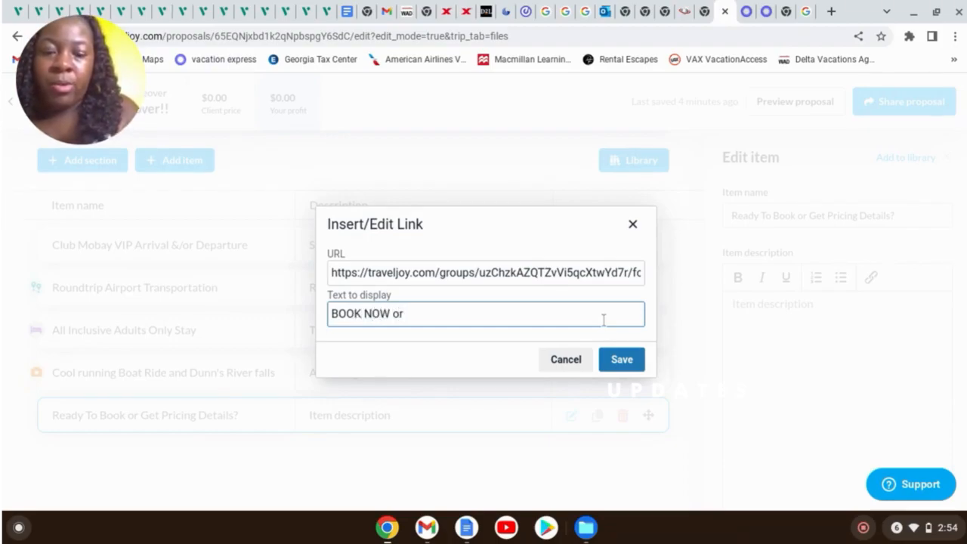
{"action": "type", "text": " Get"}
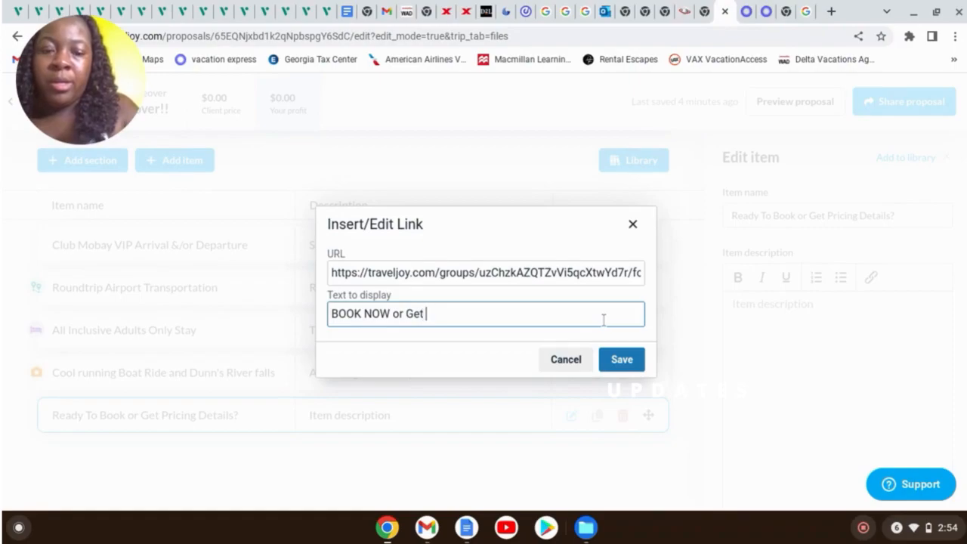
{"action": "type", "text": " Pricing "}
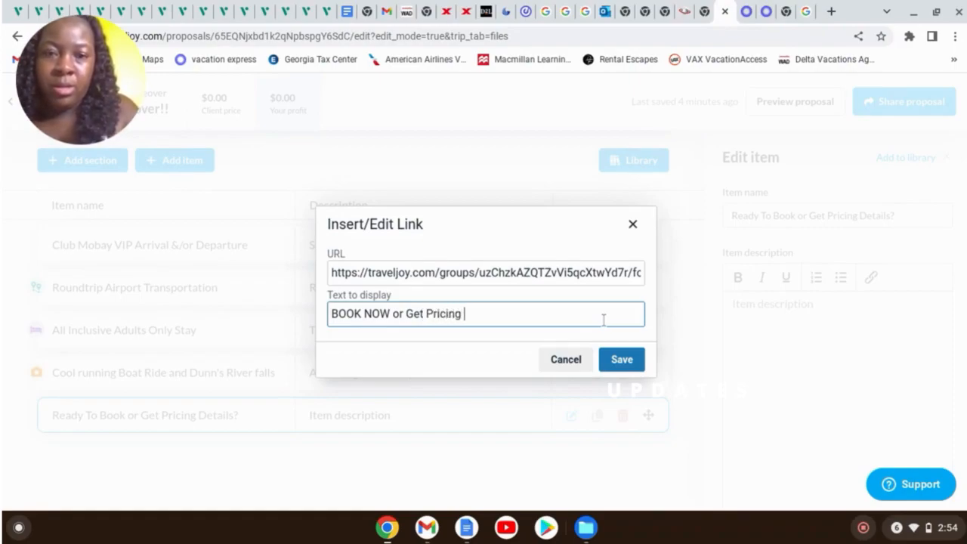
{"action": "type", "text": "Details"}
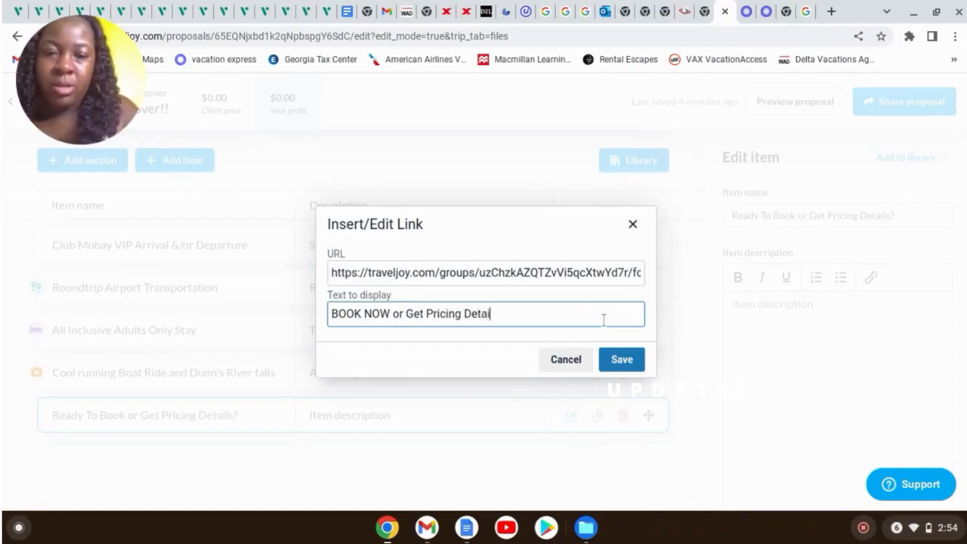
{"action": "left_click", "coordinate": [636, 359]}
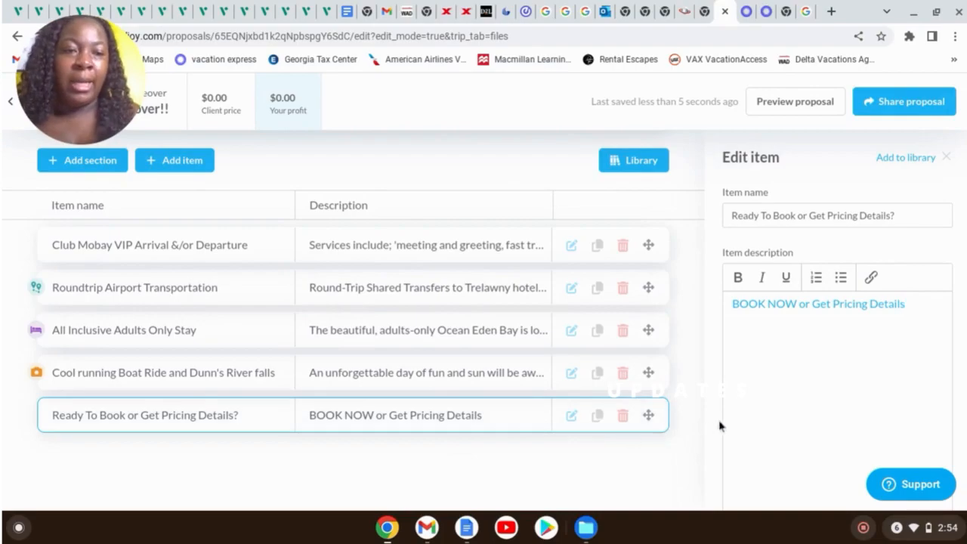
{"action": "scroll", "coordinate": [773, 449], "scroll_direction": "down", "scroll_amount": 5}
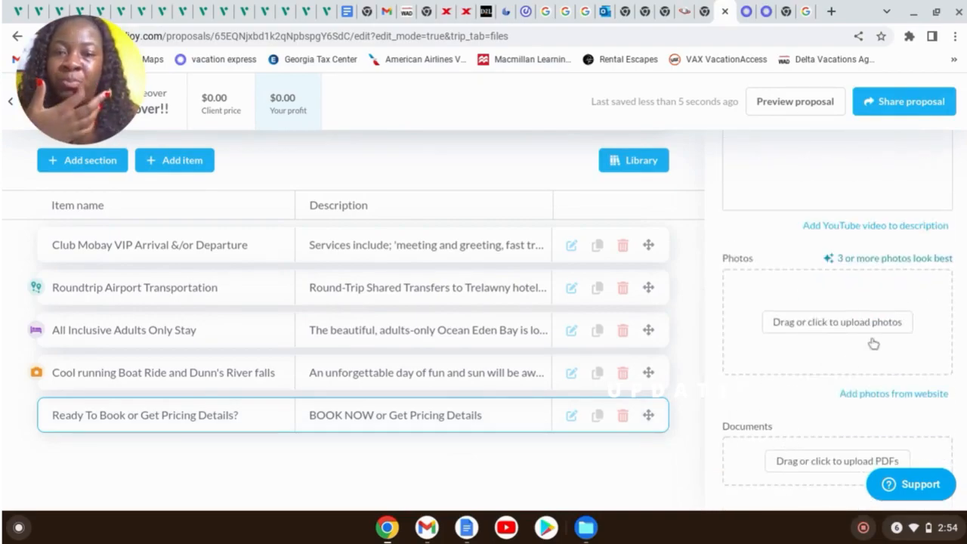
{"action": "scroll", "coordinate": [815, 380], "scroll_direction": "down", "scroll_amount": 1}
{"action": "scroll", "coordinate": [813, 375], "scroll_direction": "up", "scroll_amount": 6}
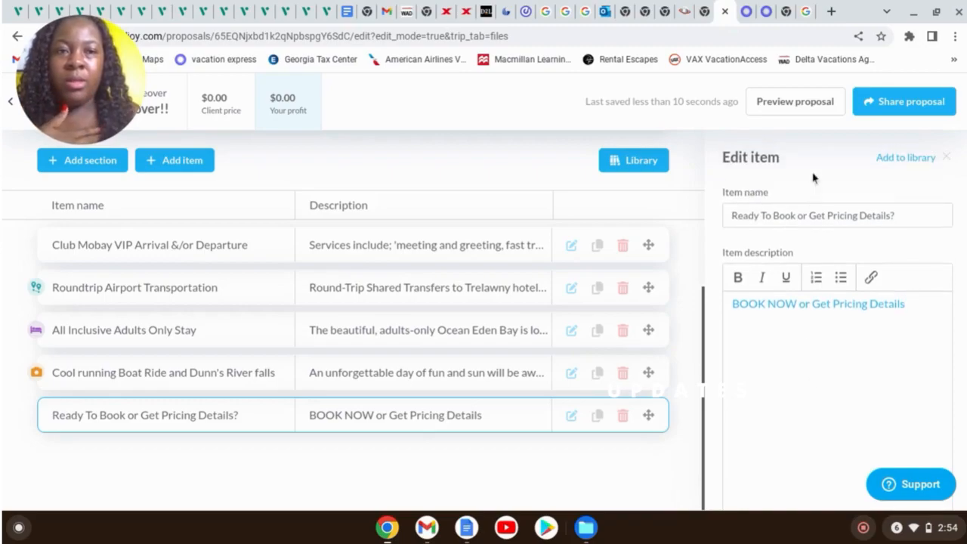
Preview the proposal from the banner through Ocean Eden Bay and Dunn's River to the booking card
{"action": "left_click", "coordinate": [808, 110]}
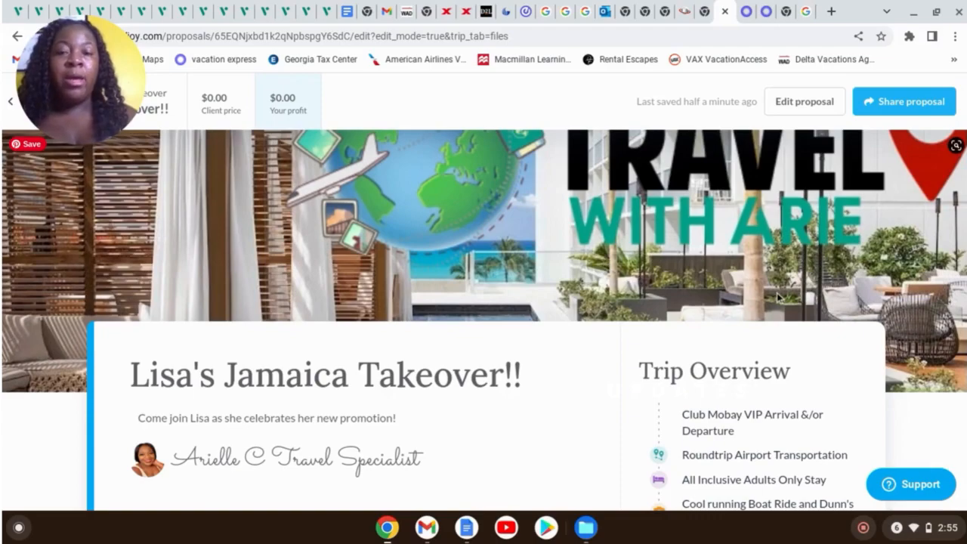
{"action": "scroll", "coordinate": [780, 299], "scroll_direction": "down", "scroll_amount": 3}
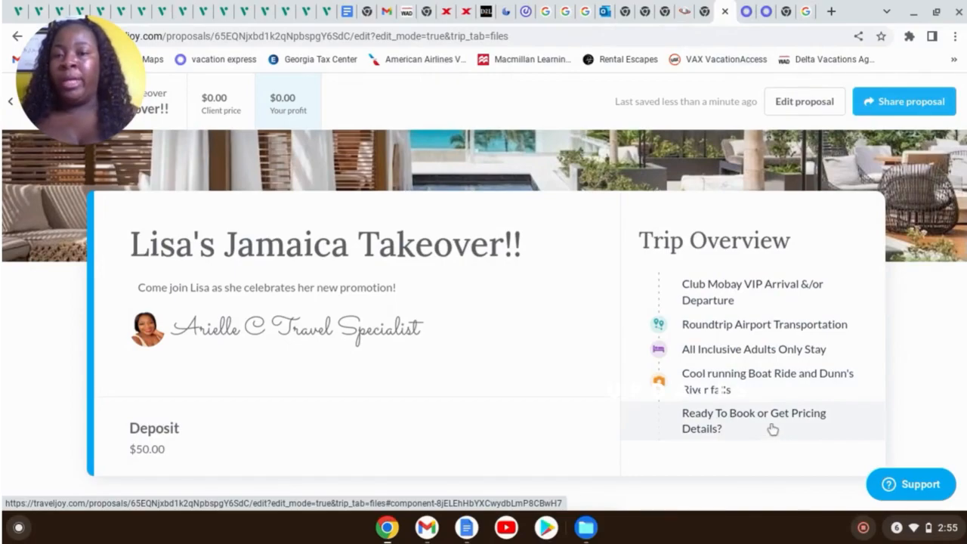
{"action": "scroll", "coordinate": [751, 395], "scroll_direction": "down", "scroll_amount": 1}
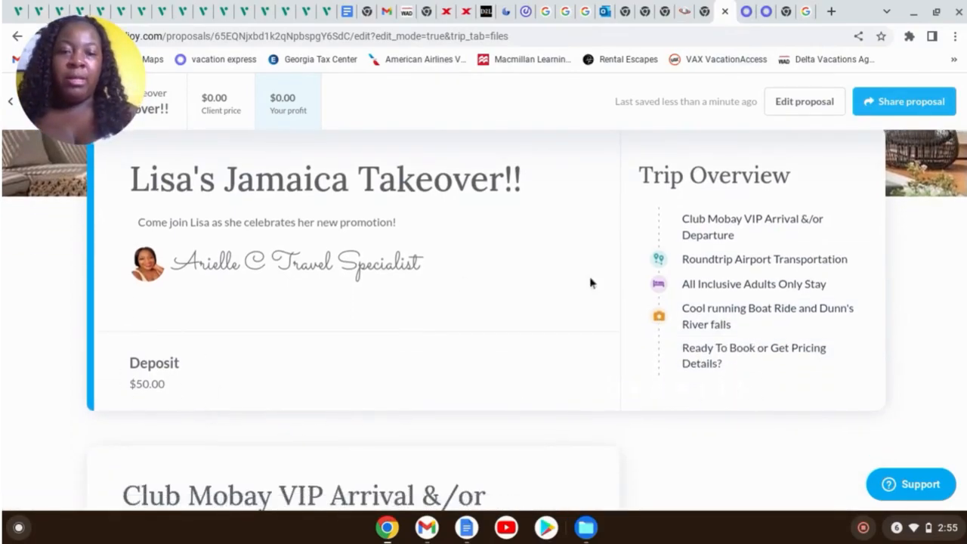
{"action": "scroll", "coordinate": [684, 282], "scroll_direction": "down", "scroll_amount": 2}
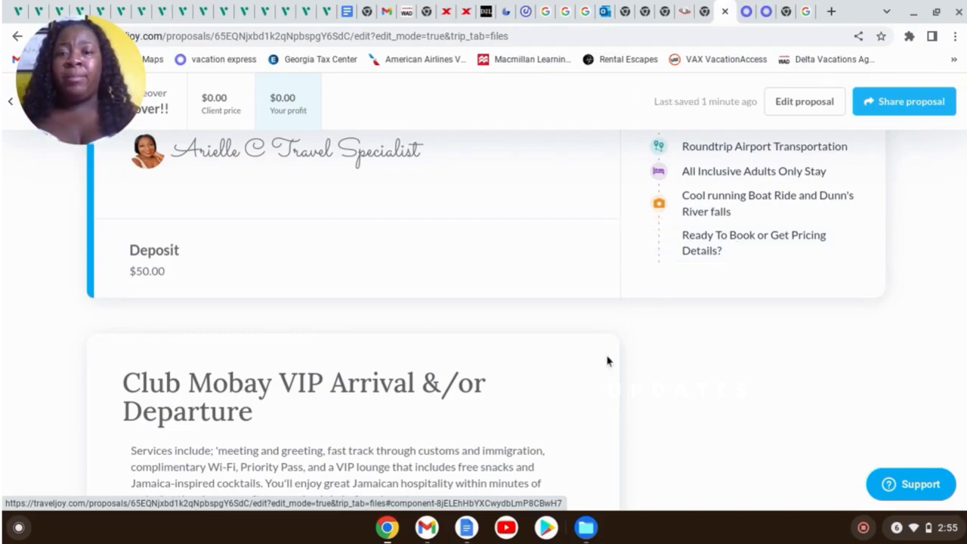
{"action": "scroll", "coordinate": [538, 381], "scroll_direction": "down", "scroll_amount": 2}
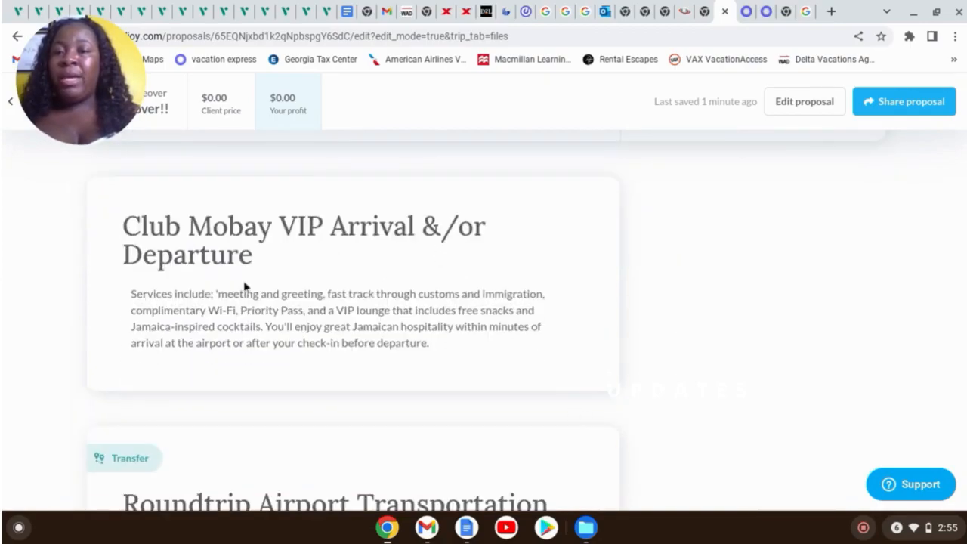
{"action": "scroll", "coordinate": [453, 311], "scroll_direction": "down", "scroll_amount": 3}
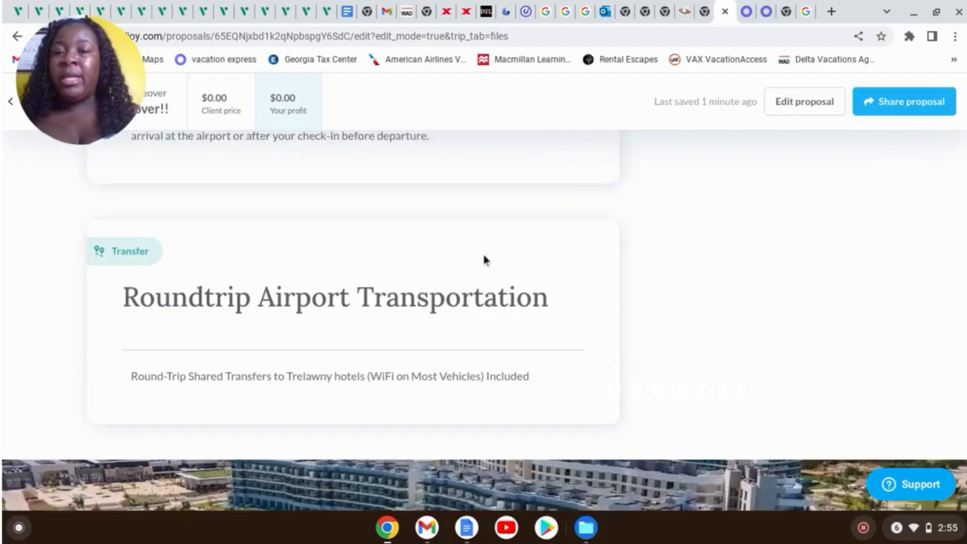
{"action": "scroll", "coordinate": [642, 262], "scroll_direction": "down", "scroll_amount": 4}
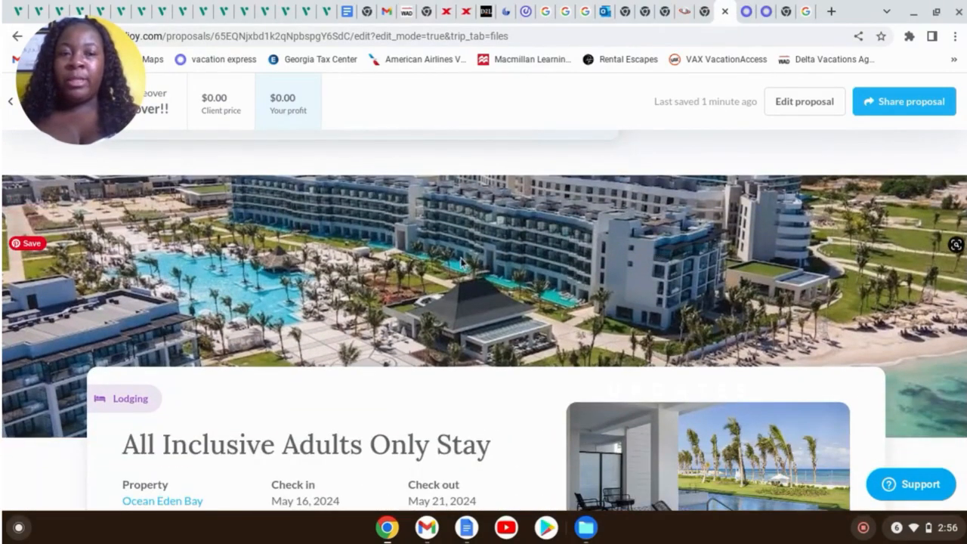
{"action": "scroll", "coordinate": [831, 272], "scroll_direction": "down", "scroll_amount": 8}
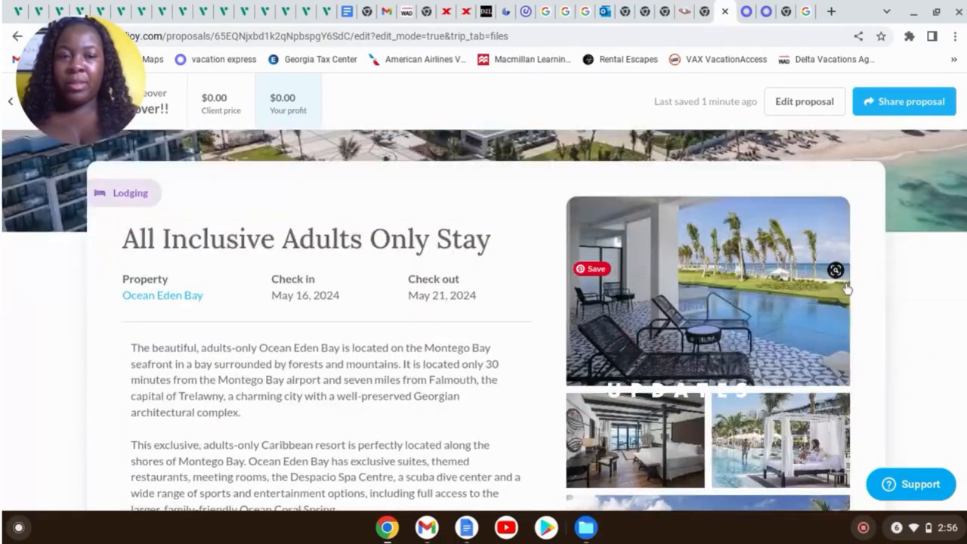
{"action": "scroll", "coordinate": [691, 363], "scroll_direction": "down", "scroll_amount": 7}
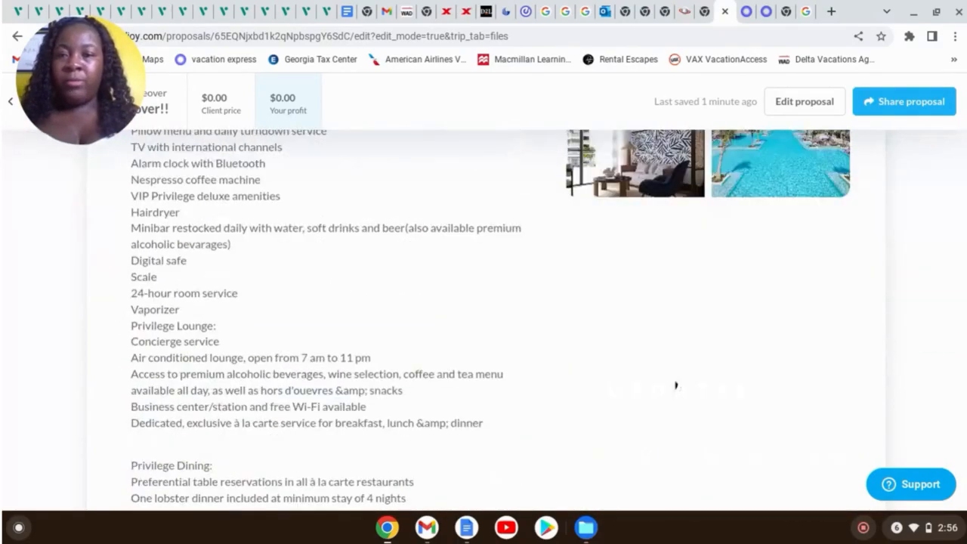
{"action": "scroll", "coordinate": [570, 378], "scroll_direction": "down", "scroll_amount": 9}
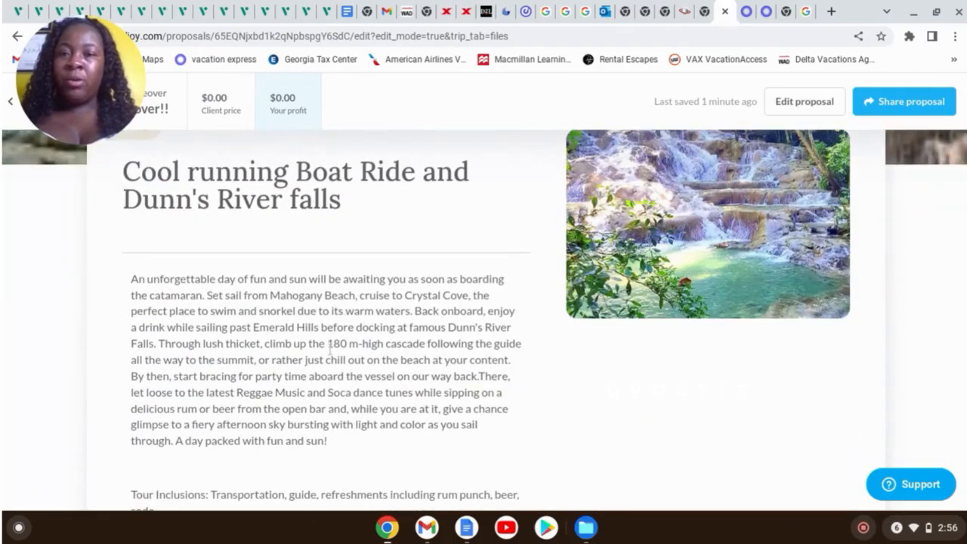
{"action": "scroll", "coordinate": [524, 361], "scroll_direction": "down", "scroll_amount": 8}
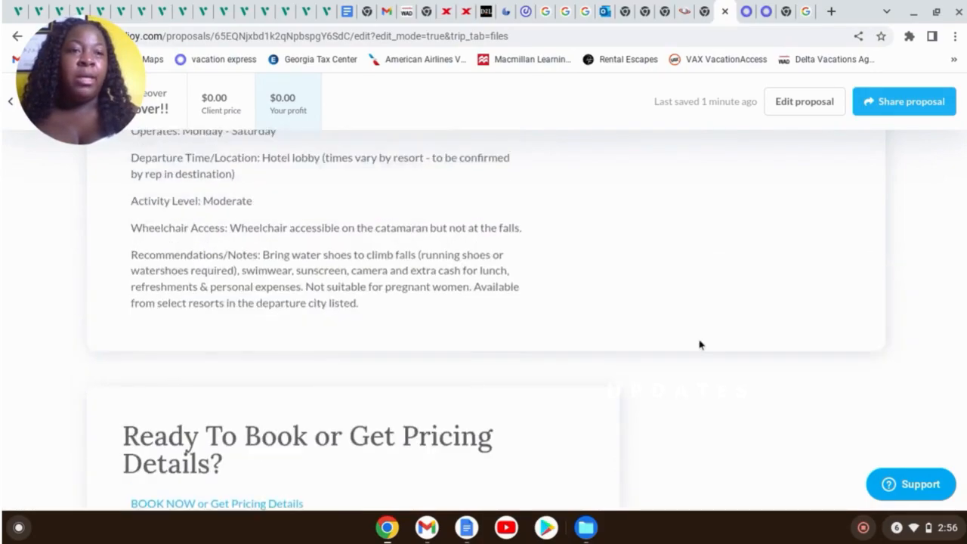
{"action": "scroll", "coordinate": [700, 343], "scroll_direction": "up", "scroll_amount": 2}
Copy the proposal's client link and open the client's view of it
{"action": "left_click", "coordinate": [905, 106]}
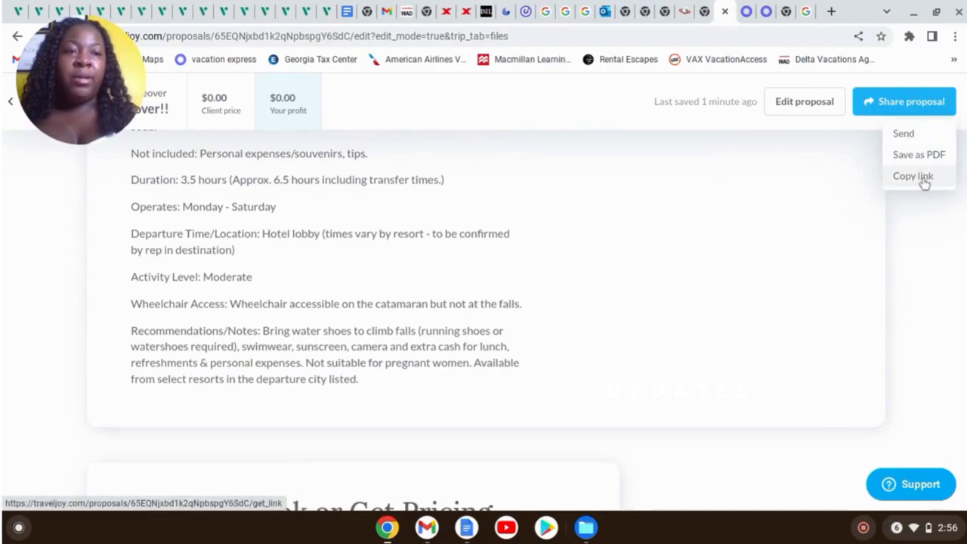
{"action": "left_click", "coordinate": [922, 180]}
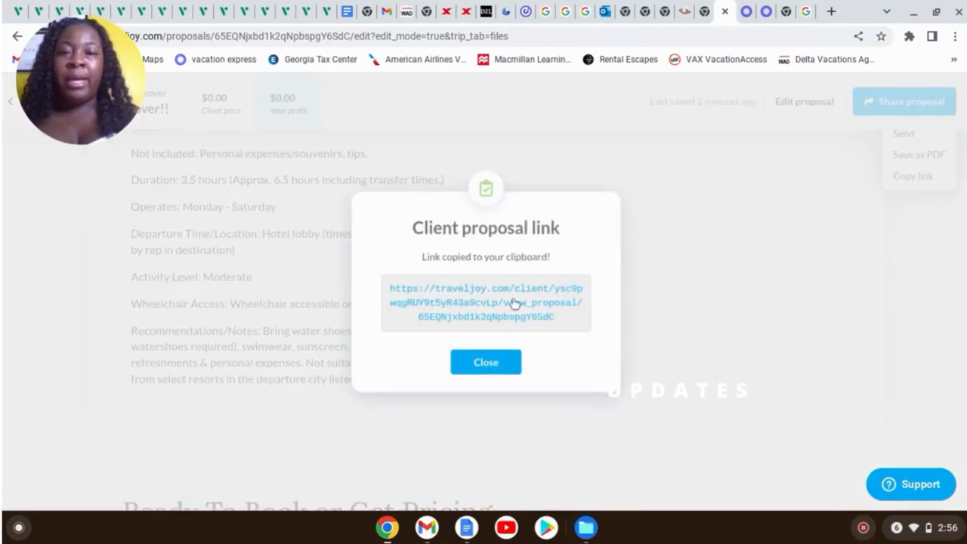
{"action": "left_click_drag", "start_coordinate": [393, 293], "coordinate": [476, 301]}
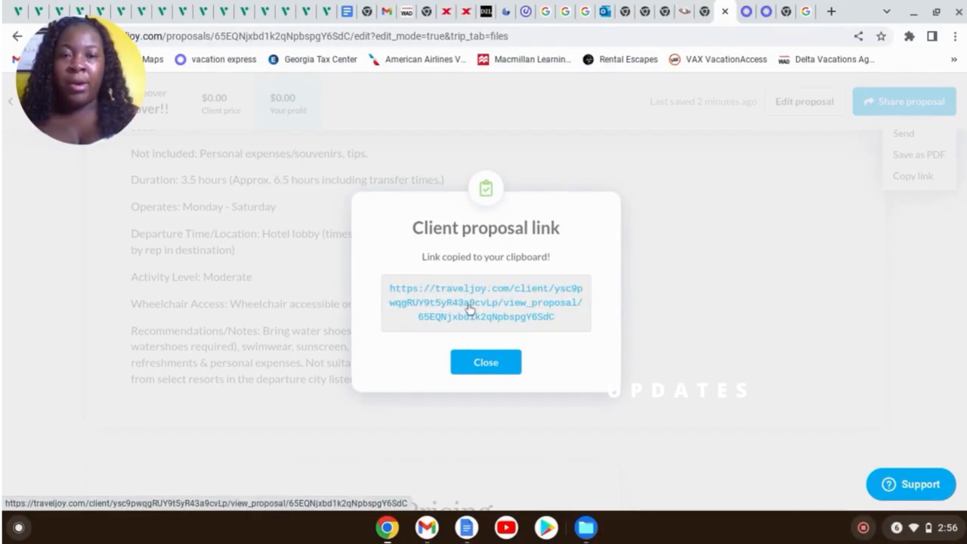
{"action": "left_click", "coordinate": [469, 308]}
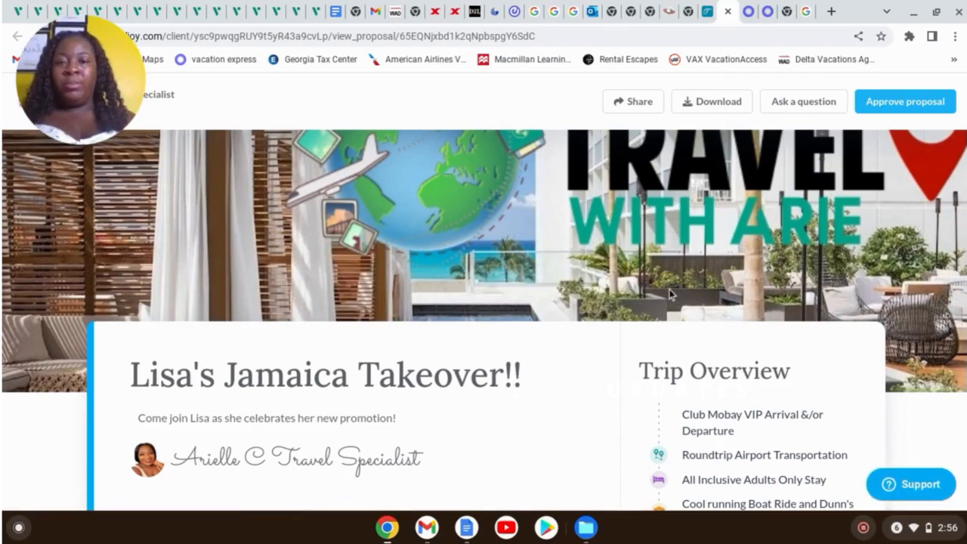
Play, skip through and pause the Ocean Eden Bay resort video in the client view
{"action": "scroll", "coordinate": [669, 296], "scroll_direction": "down", "scroll_amount": 3}
{"action": "scroll", "coordinate": [668, 300], "scroll_direction": "down", "scroll_amount": 10}
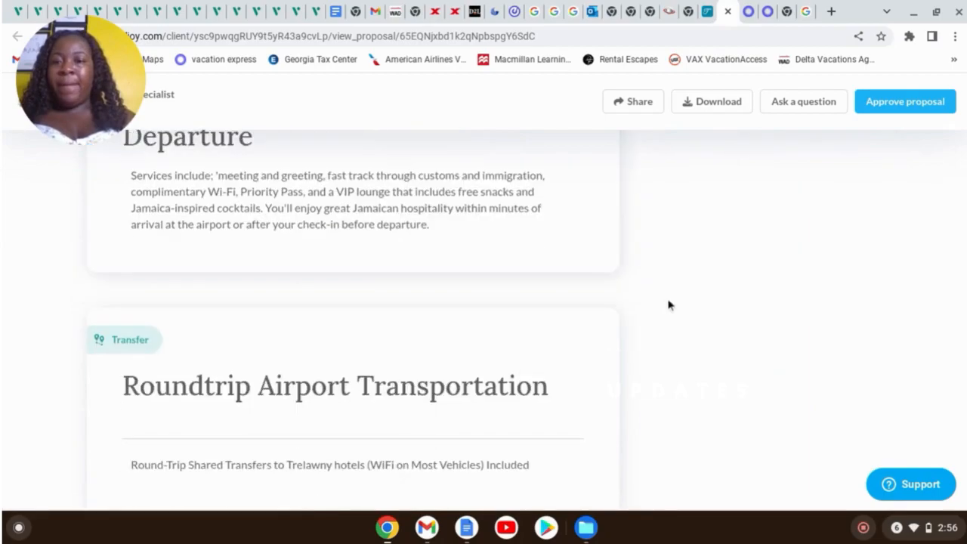
{"action": "scroll", "coordinate": [671, 299], "scroll_direction": "down", "scroll_amount": 6}
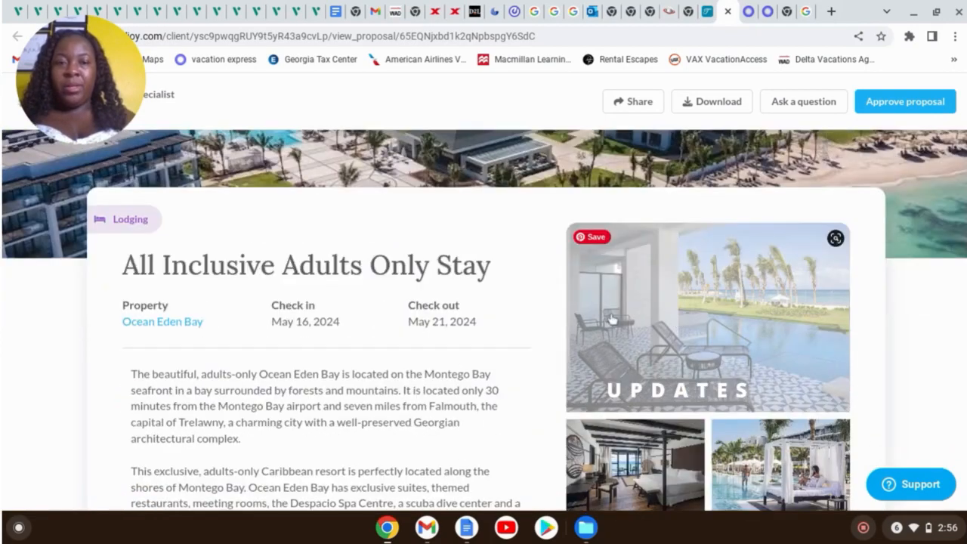
{"action": "scroll", "coordinate": [579, 312], "scroll_direction": "down", "scroll_amount": 5}
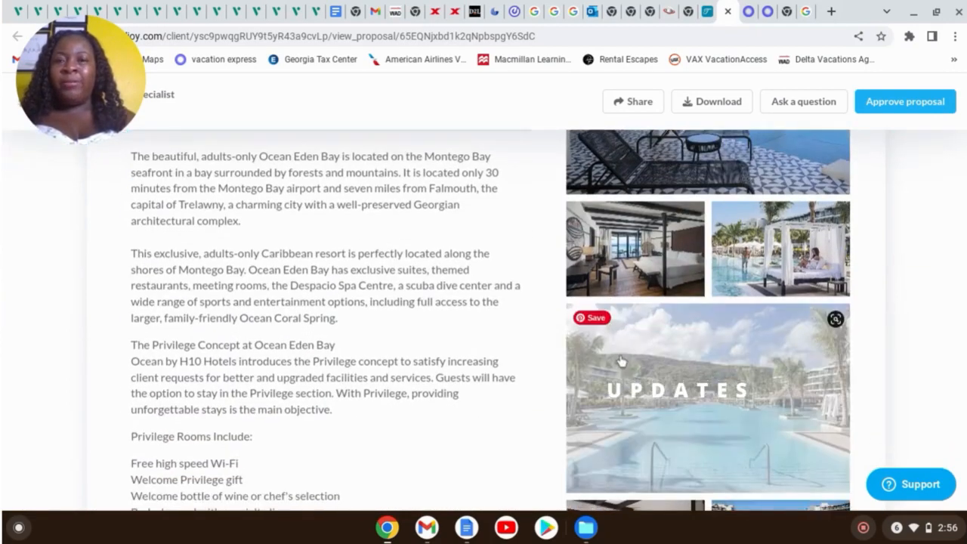
{"action": "scroll", "coordinate": [634, 349], "scroll_direction": "up", "scroll_amount": 6}
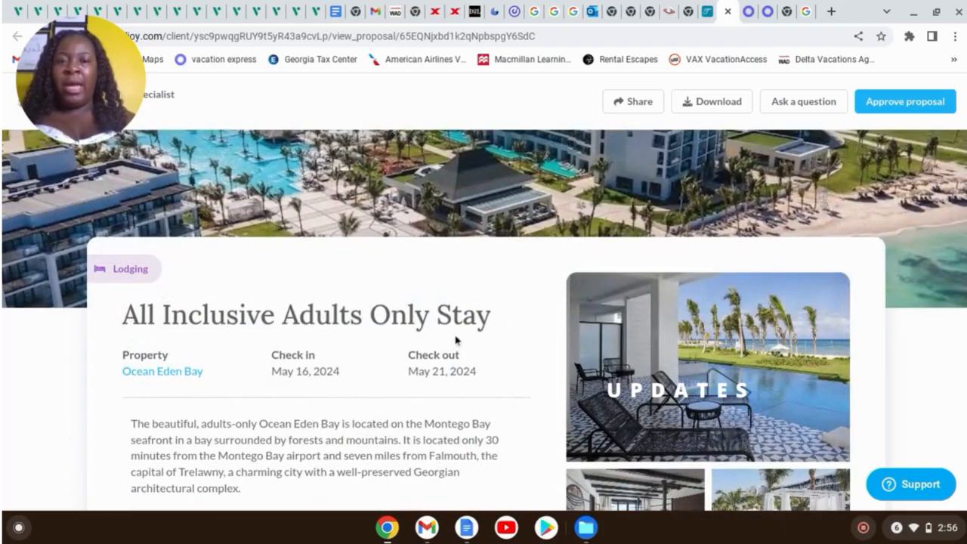
{"action": "scroll", "coordinate": [555, 360], "scroll_direction": "down", "scroll_amount": 10}
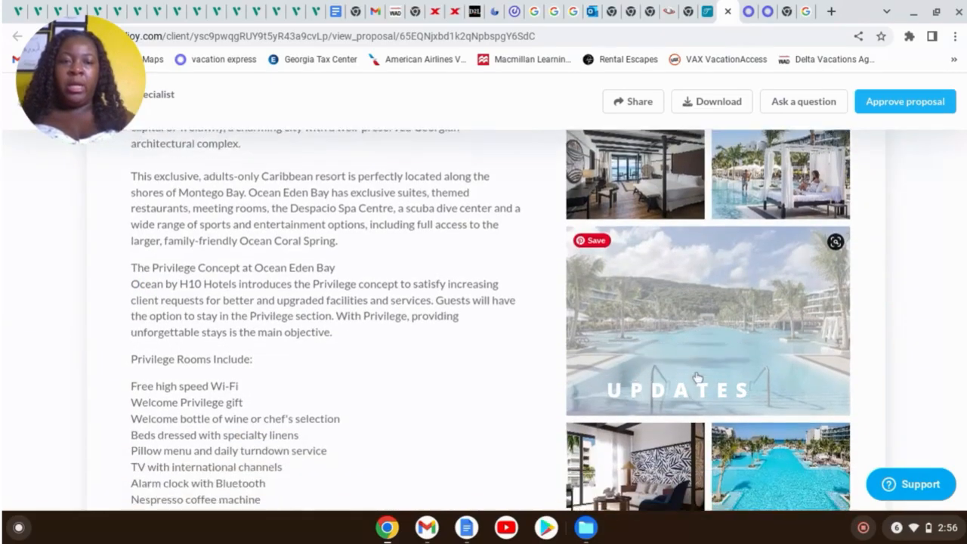
{"action": "scroll", "coordinate": [714, 388], "scroll_direction": "down", "scroll_amount": 7}
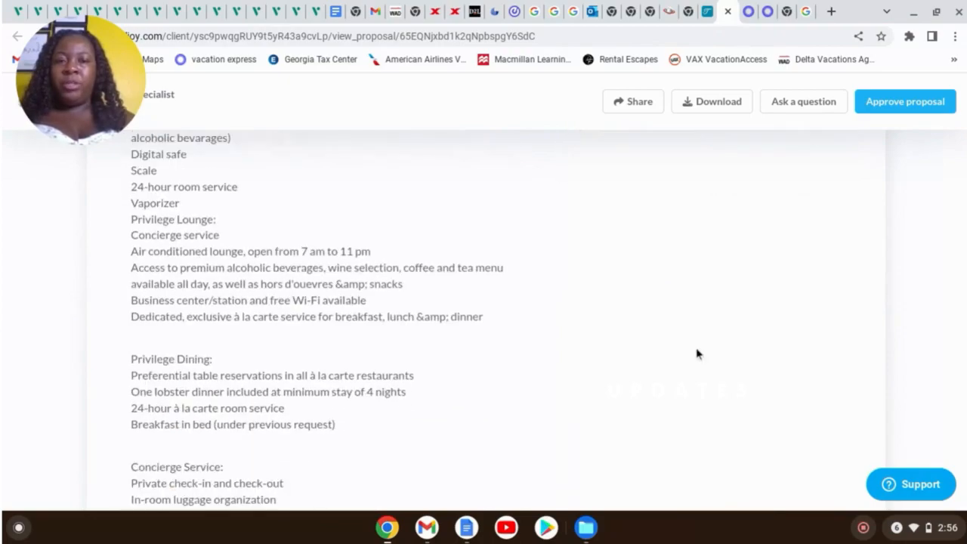
{"action": "scroll", "coordinate": [697, 353], "scroll_direction": "down", "scroll_amount": 11}
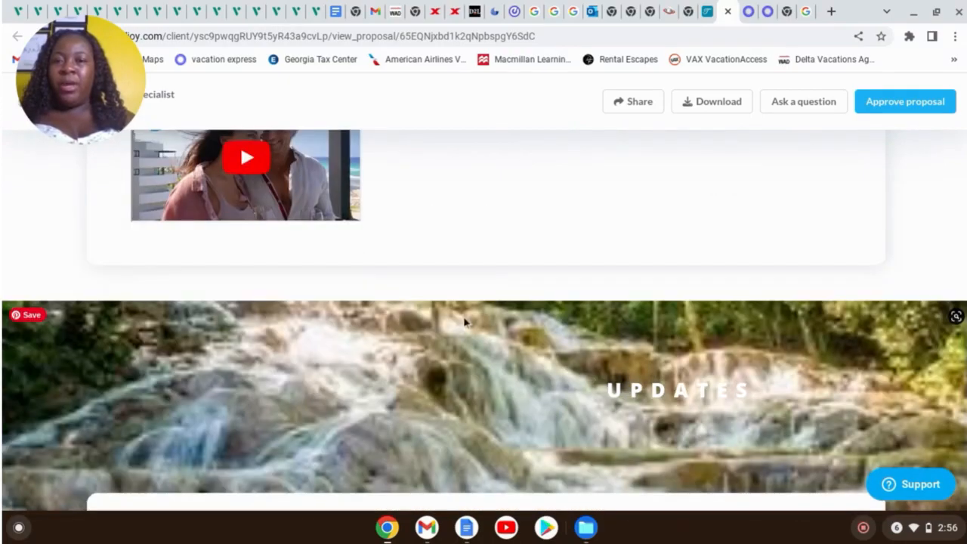
{"action": "scroll", "coordinate": [282, 204], "scroll_direction": "up", "scroll_amount": 1}
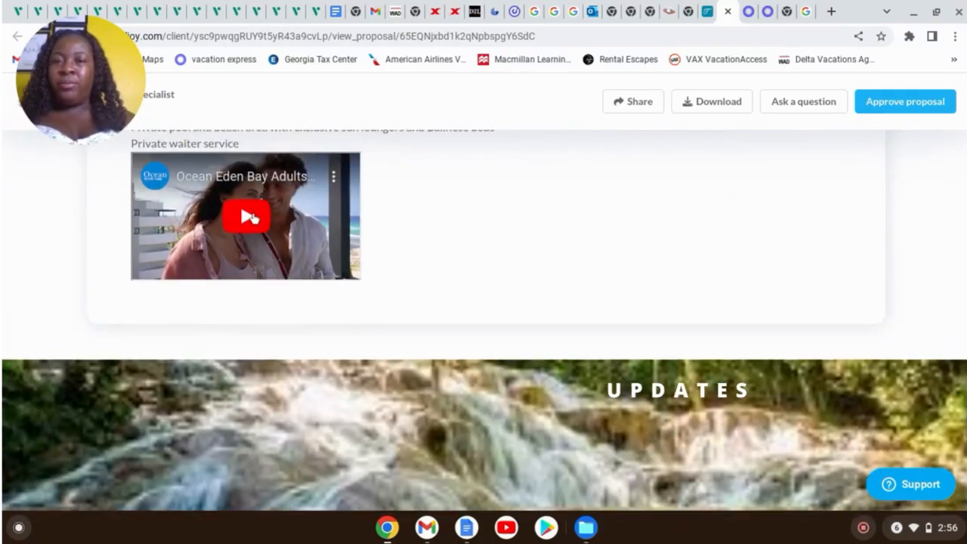
{"action": "left_click", "coordinate": [251, 218]}
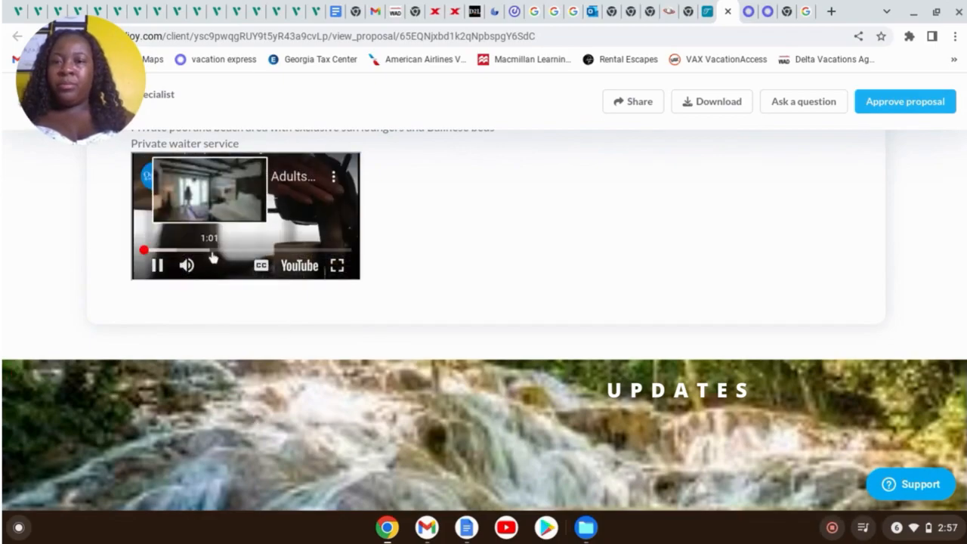
{"action": "left_click", "coordinate": [215, 250]}
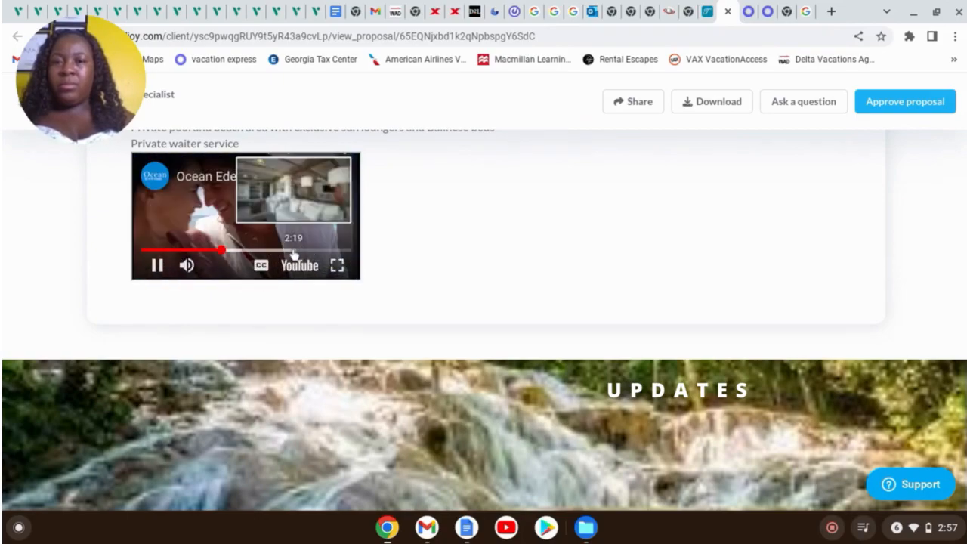
{"action": "left_click", "coordinate": [287, 255]}
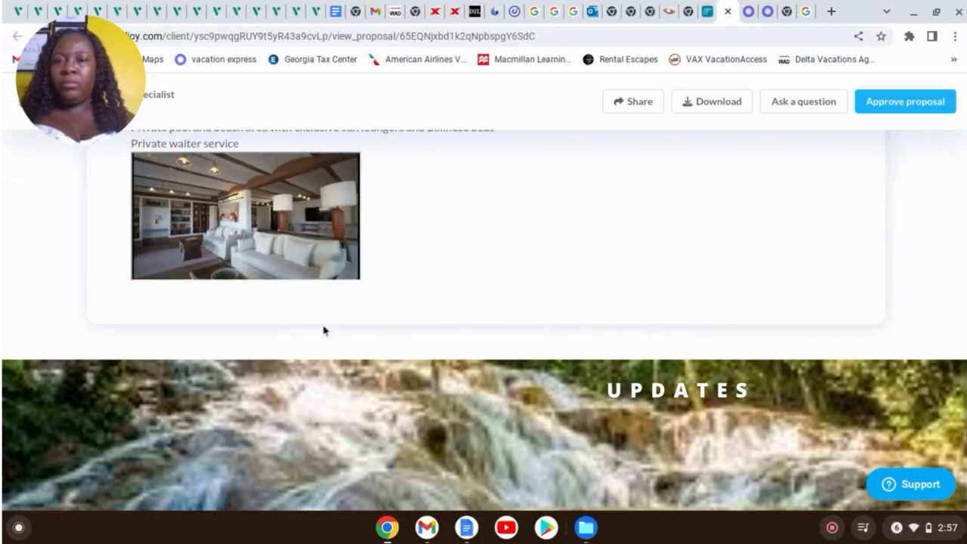
{"action": "mouse_move", "coordinate": [250, 272]}
{"action": "left_click", "coordinate": [160, 266]}
{"action": "scroll", "coordinate": [813, 286], "scroll_direction": "up", "scroll_amount": 5}
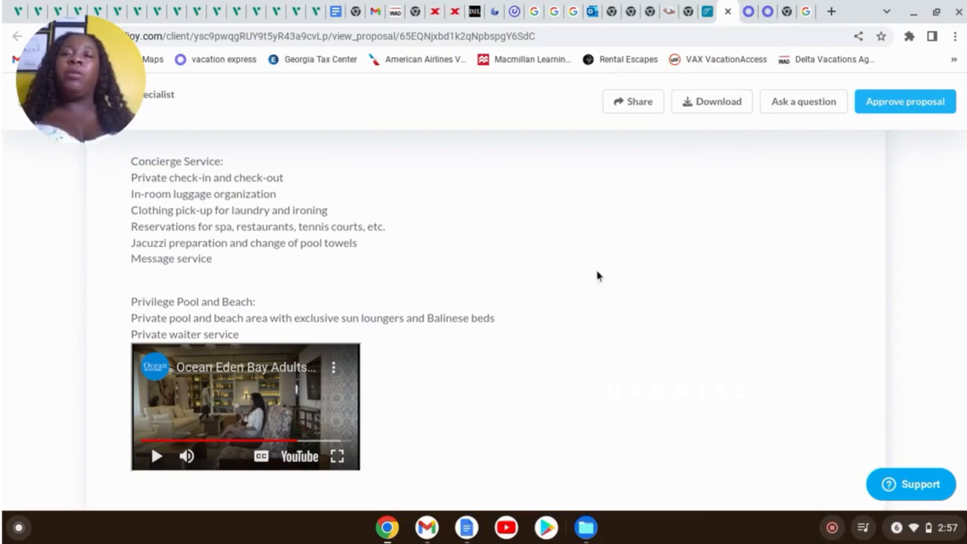
Scroll to the Ready To Book section and open the BOOK NOW booking form
{"action": "scroll", "coordinate": [598, 289], "scroll_direction": "down", "scroll_amount": 2}
{"action": "scroll", "coordinate": [598, 290], "scroll_direction": "down", "scroll_amount": 8}
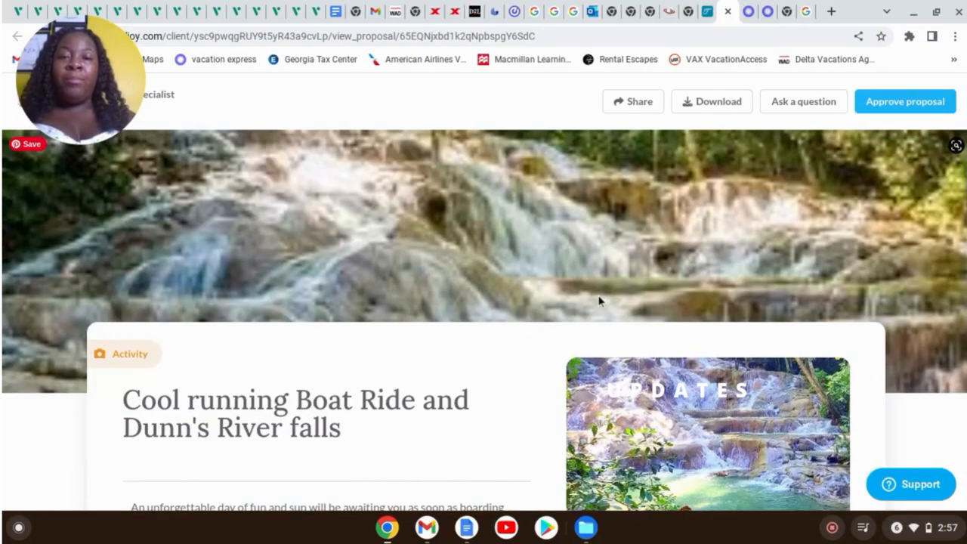
{"action": "scroll", "coordinate": [602, 175], "scroll_direction": "down", "scroll_amount": 4}
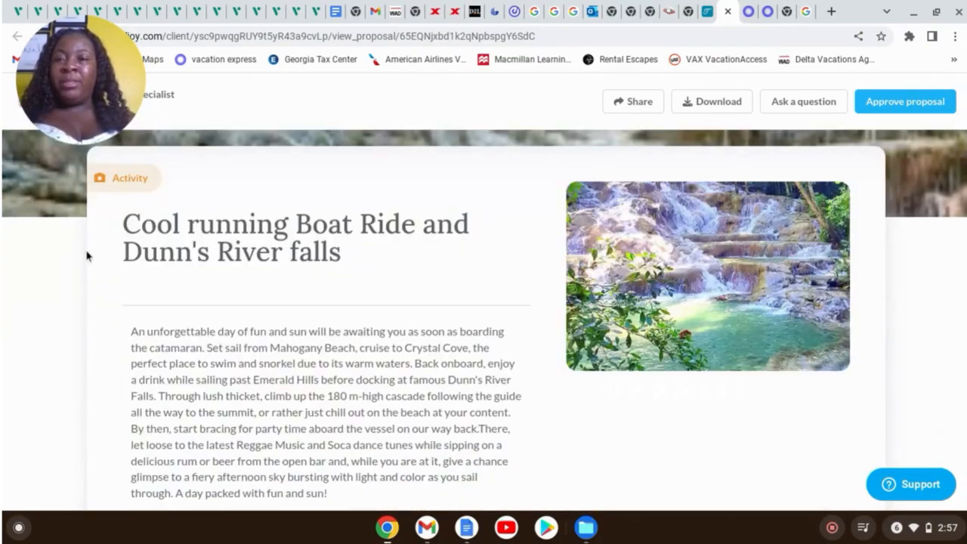
{"action": "scroll", "coordinate": [321, 392], "scroll_direction": "down", "scroll_amount": 1}
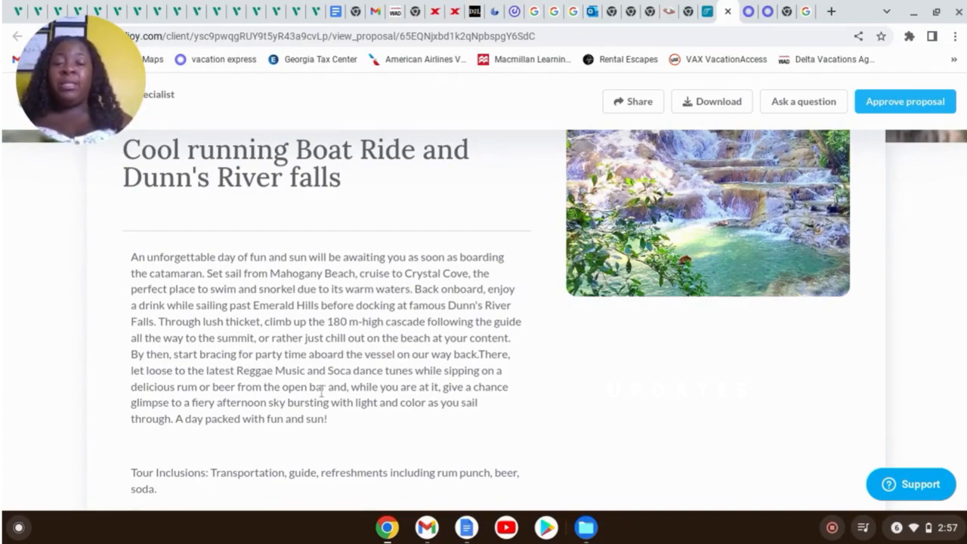
{"action": "scroll", "coordinate": [336, 409], "scroll_direction": "down", "scroll_amount": 5}
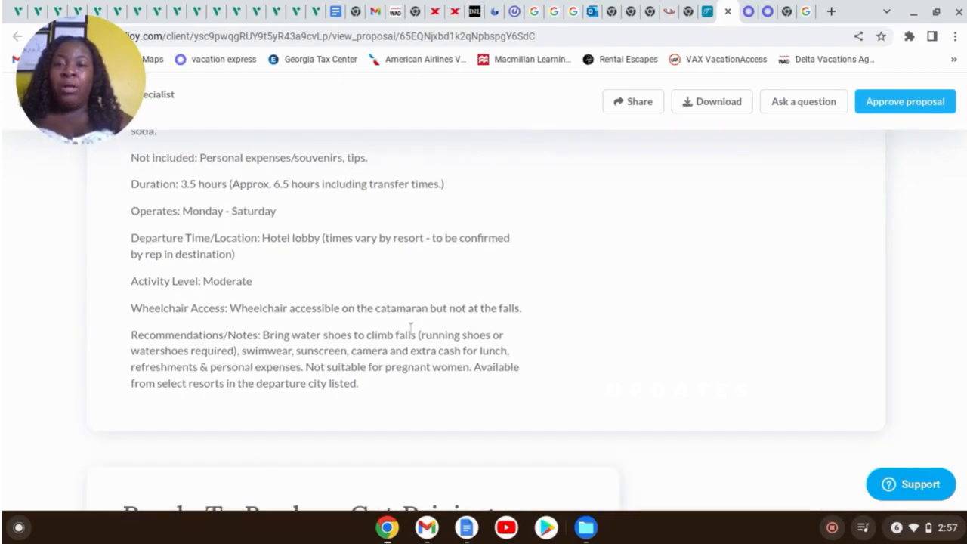
{"action": "scroll", "coordinate": [433, 346], "scroll_direction": "down", "scroll_amount": 3}
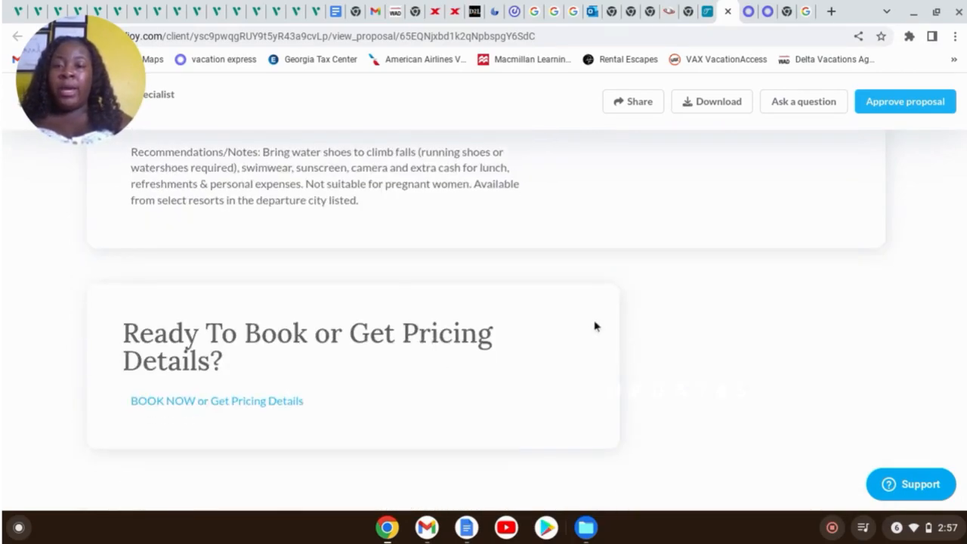
{"action": "left_click", "coordinate": [236, 404]}
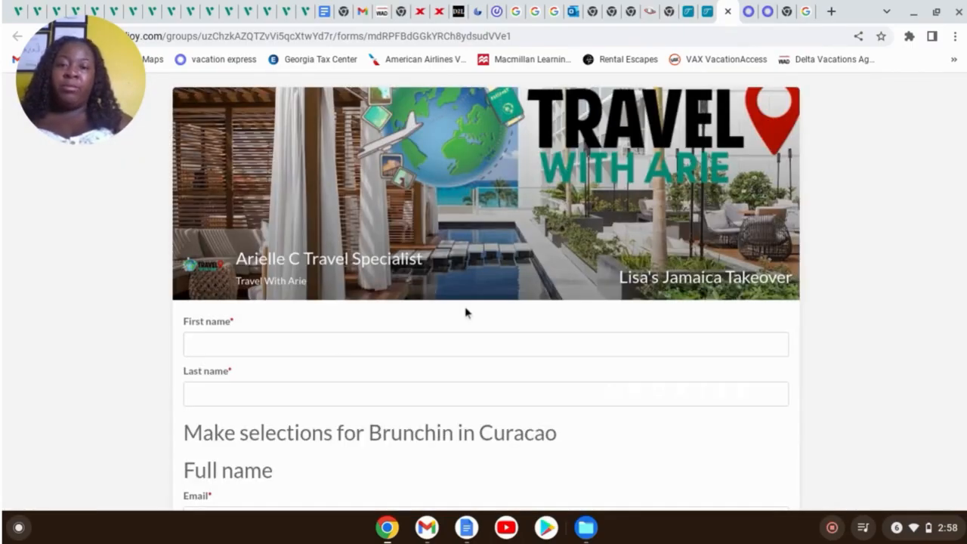
Enter the client's first and last name, pick their saved e-mail, and move to the location field
{"action": "scroll", "coordinate": [493, 344], "scroll_direction": "down", "scroll_amount": 3}
{"action": "scroll", "coordinate": [456, 303], "scroll_direction": "up", "scroll_amount": 3}
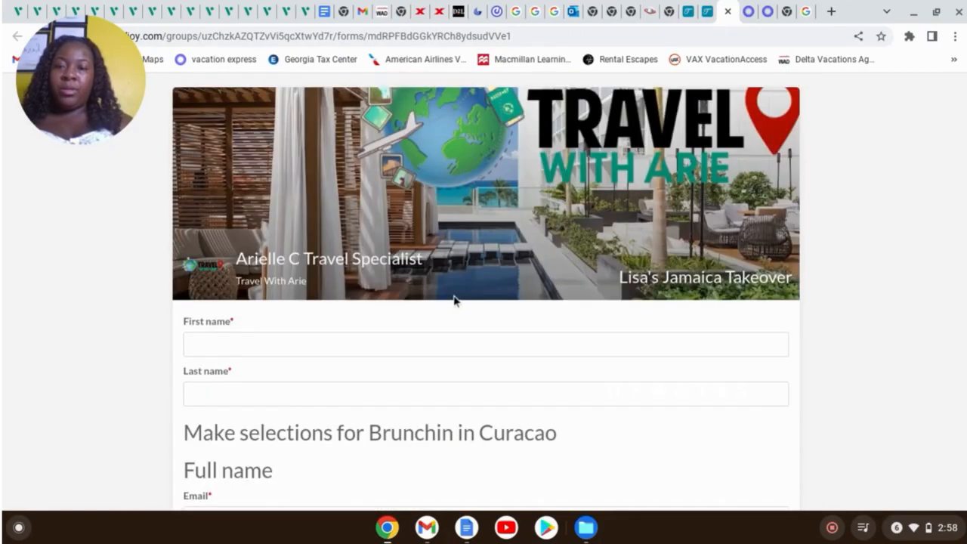
{"action": "left_click", "coordinate": [388, 340]}
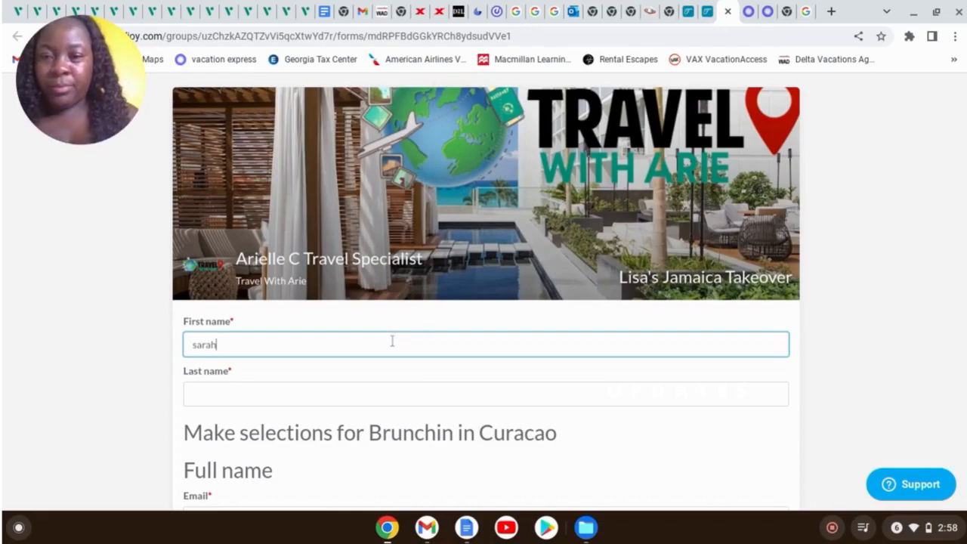
{"action": "left_click", "coordinate": [439, 399]}
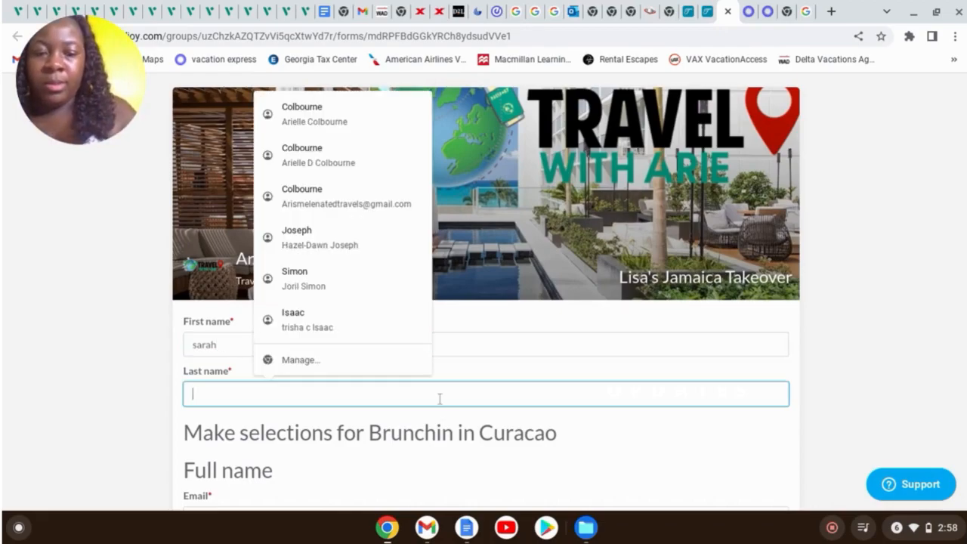
{"action": "scroll", "coordinate": [549, 371], "scroll_direction": "down", "scroll_amount": 3}
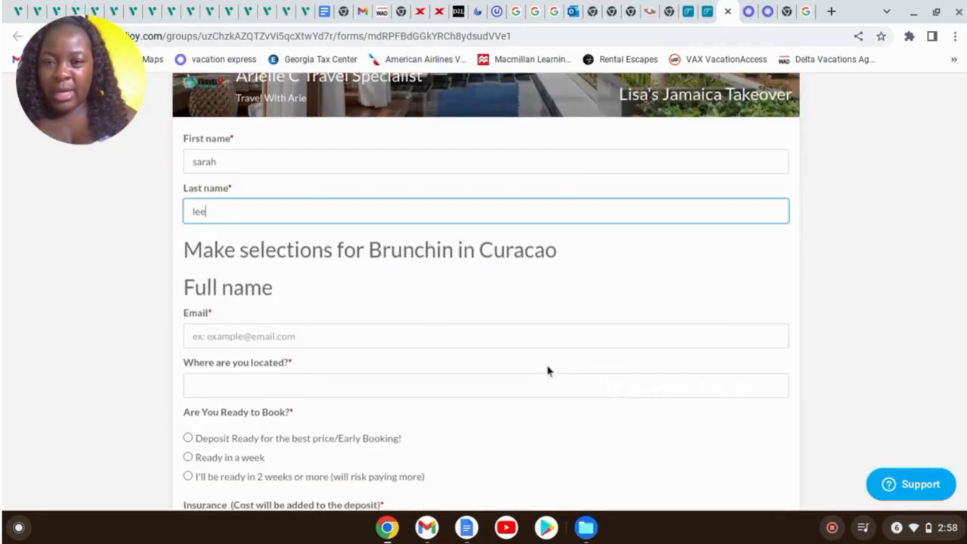
{"action": "left_click", "coordinate": [370, 323]}
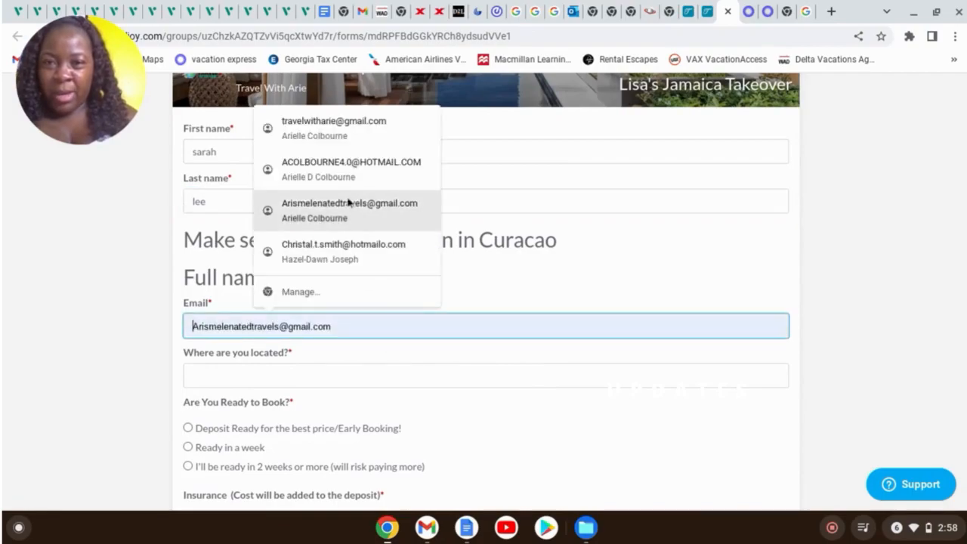
{"action": "left_click", "coordinate": [340, 127]}
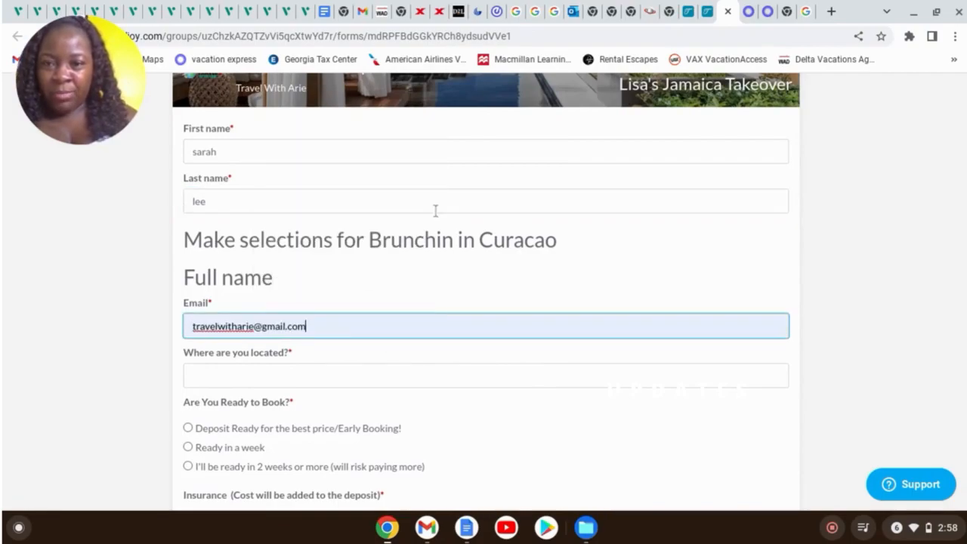
{"action": "left_click", "coordinate": [265, 370]}
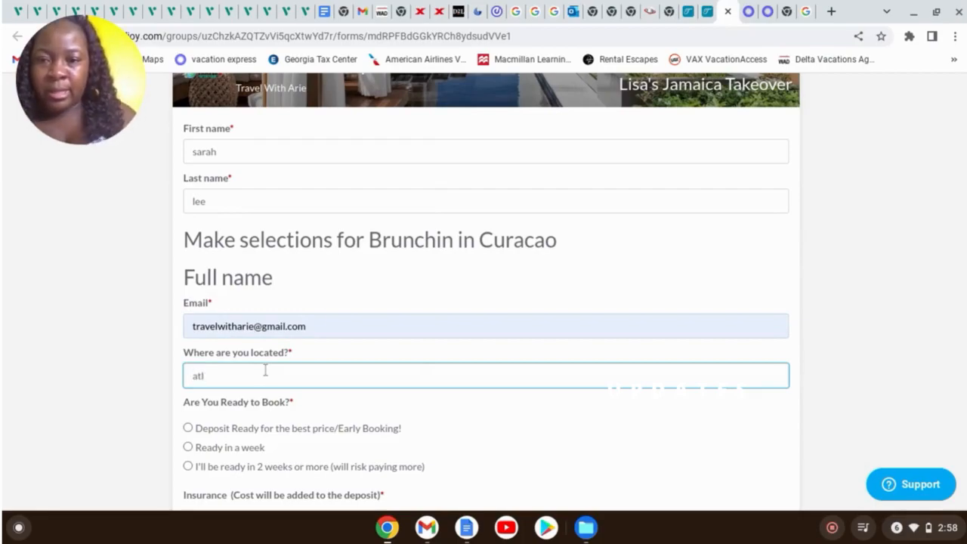
Choose Deposit Ready, $50 add-later insurance, 1 King bed and occupancy 1, then submit the form
{"action": "scroll", "coordinate": [264, 370], "scroll_direction": "down", "scroll_amount": 3}
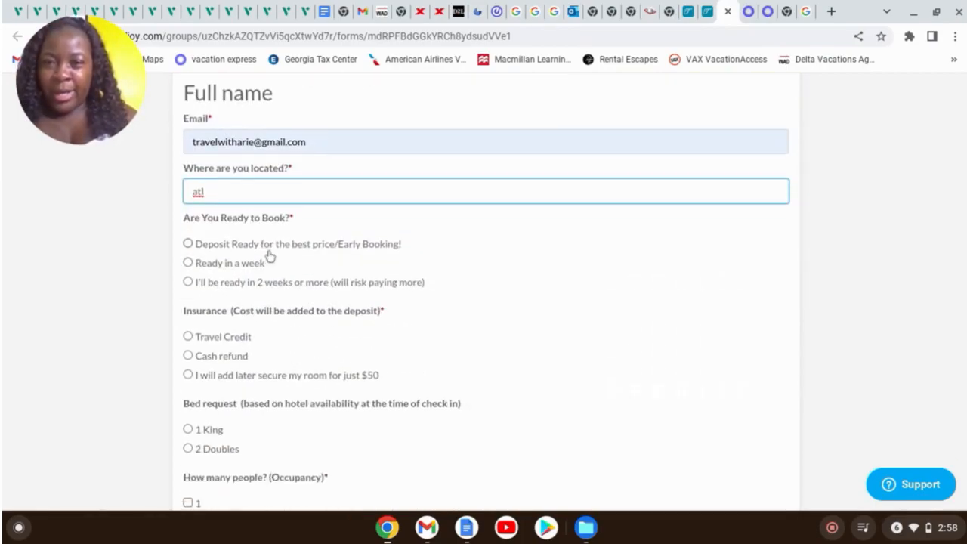
{"action": "left_click", "coordinate": [269, 250]}
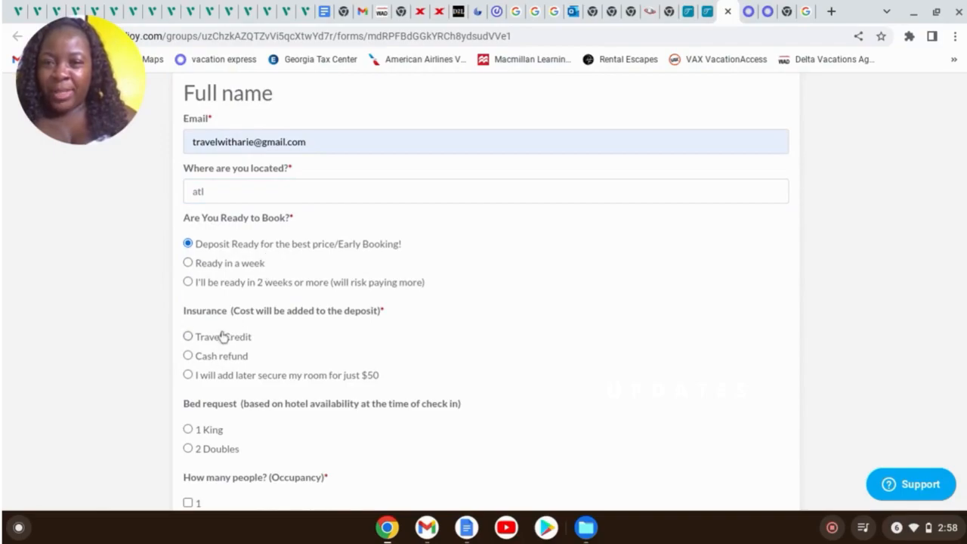
{"action": "left_click", "coordinate": [242, 378]}
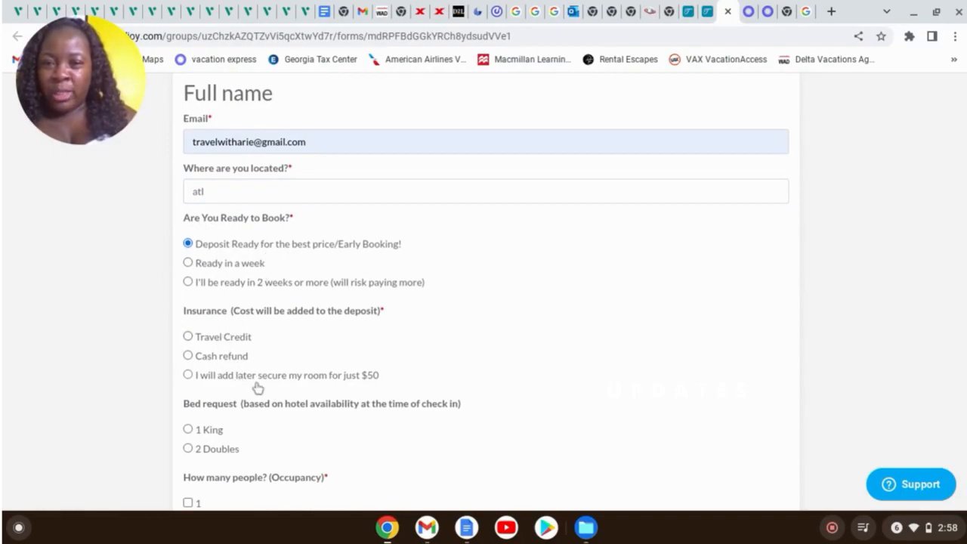
{"action": "scroll", "coordinate": [302, 363], "scroll_direction": "down", "scroll_amount": 2}
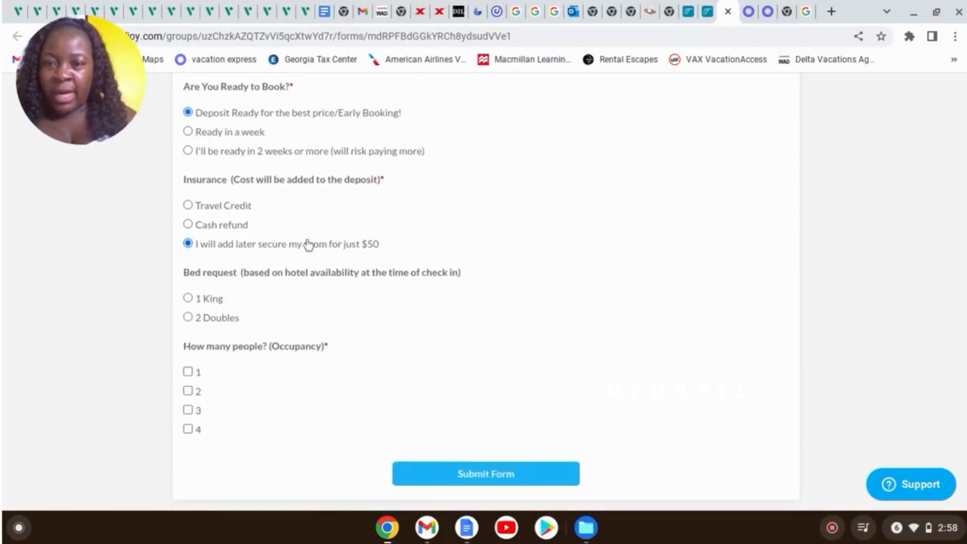
{"action": "left_click", "coordinate": [202, 297]}
{"action": "left_click", "coordinate": [188, 363]}
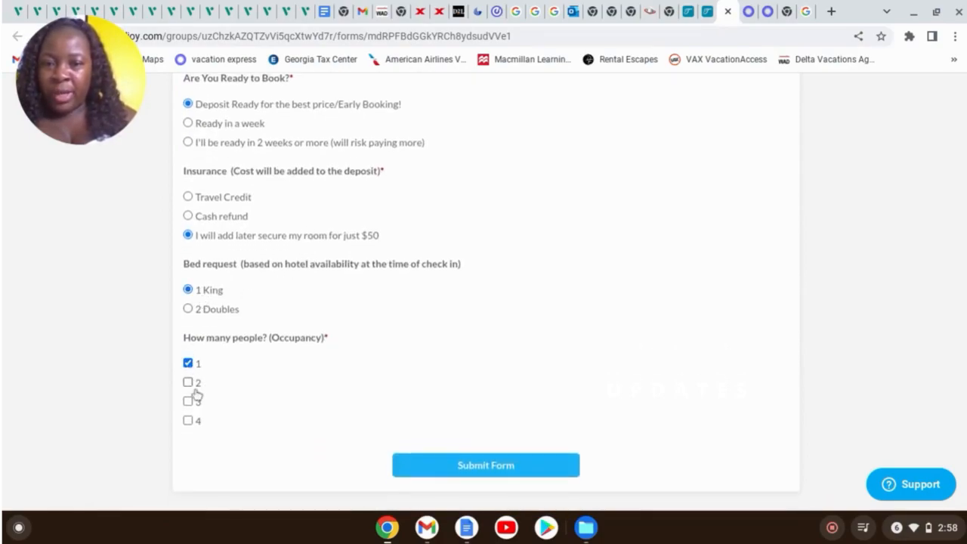
{"action": "left_click", "coordinate": [471, 470]}
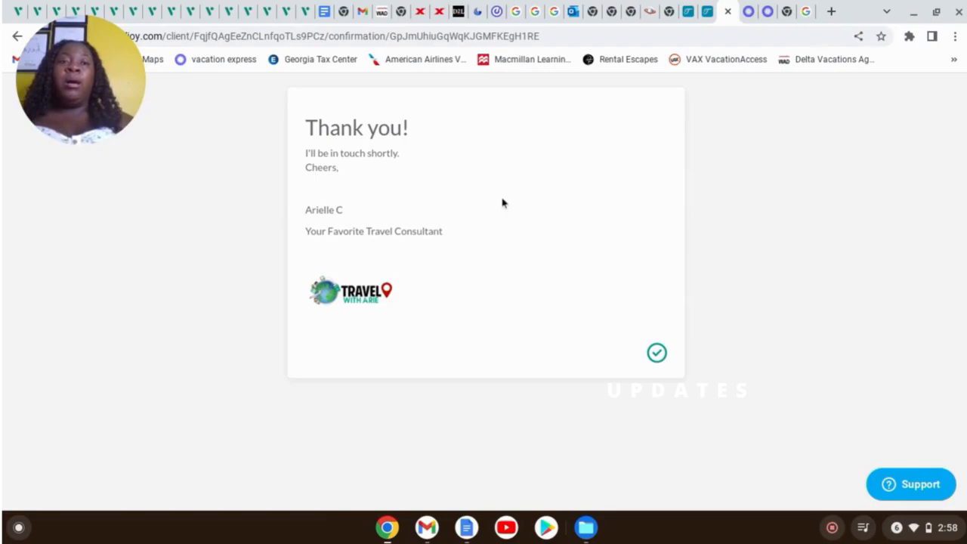
Switch back to the TravelJoy tab showing the Lisa's Jamaica Takeover Files page
{"action": "left_click", "coordinate": [690, 14]}
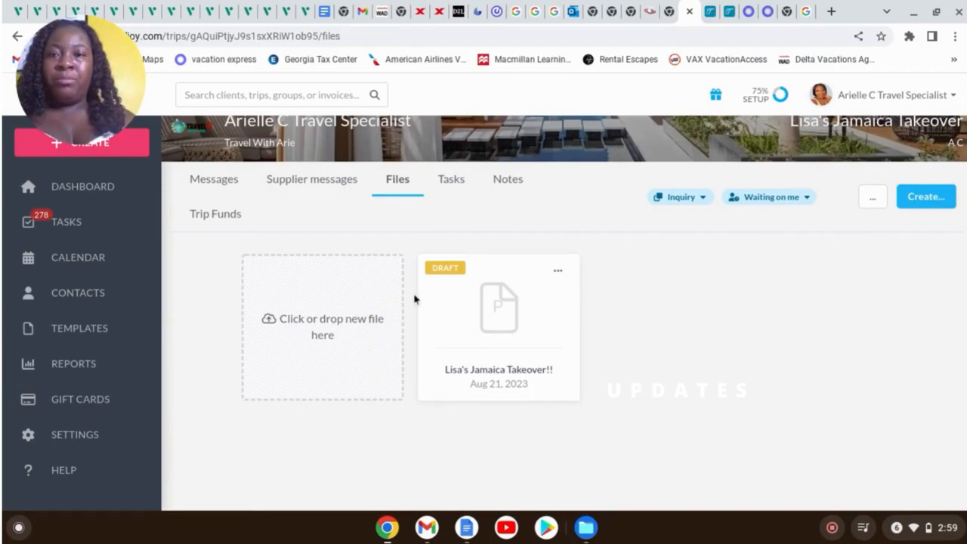
Search for 'lis' and open the Lisa's Jamaica Takeover group from the results
{"action": "scroll", "coordinate": [119, 209], "scroll_direction": "up", "scroll_amount": 2}
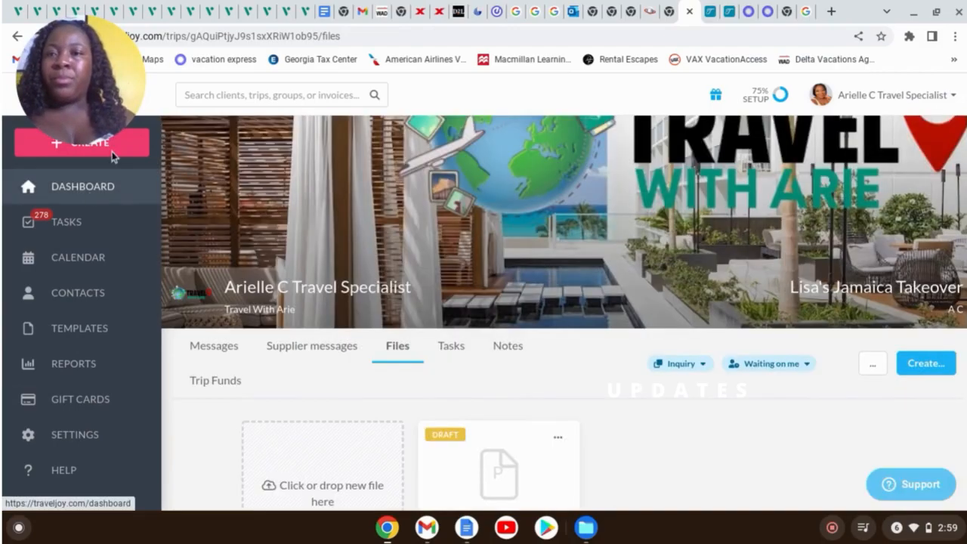
{"action": "left_click", "coordinate": [219, 94]}
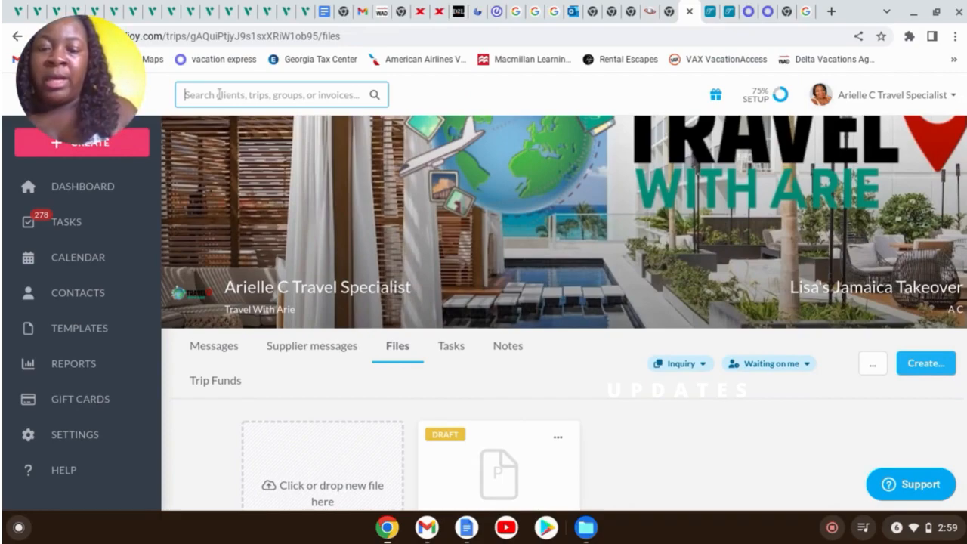
{"action": "type", "text": "lis"}
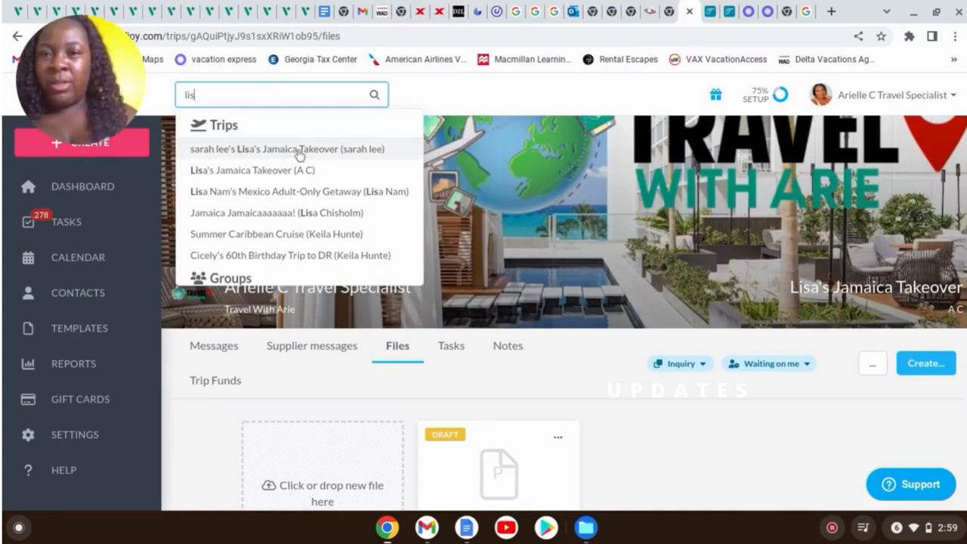
{"action": "scroll", "coordinate": [298, 167], "scroll_direction": "down", "scroll_amount": 3}
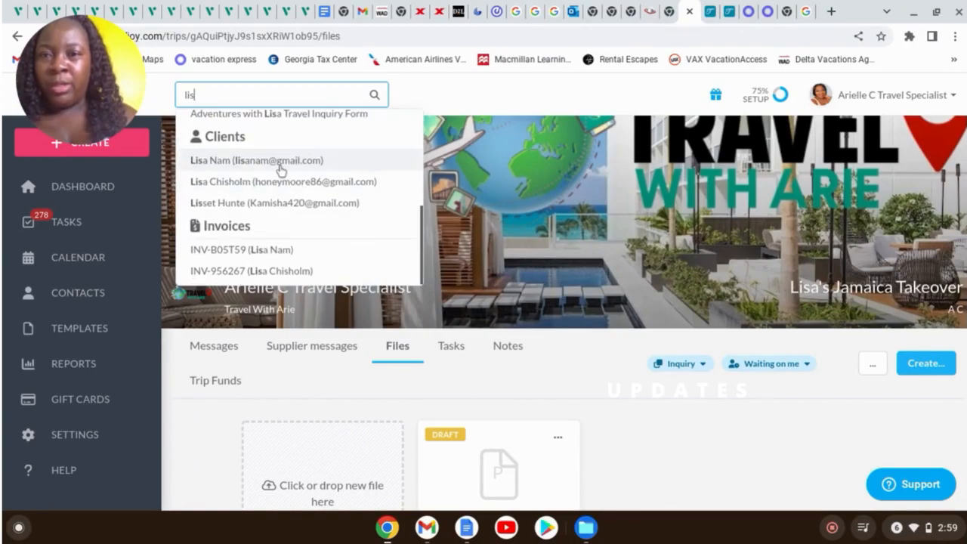
{"action": "scroll", "coordinate": [277, 167], "scroll_direction": "up", "scroll_amount": 2}
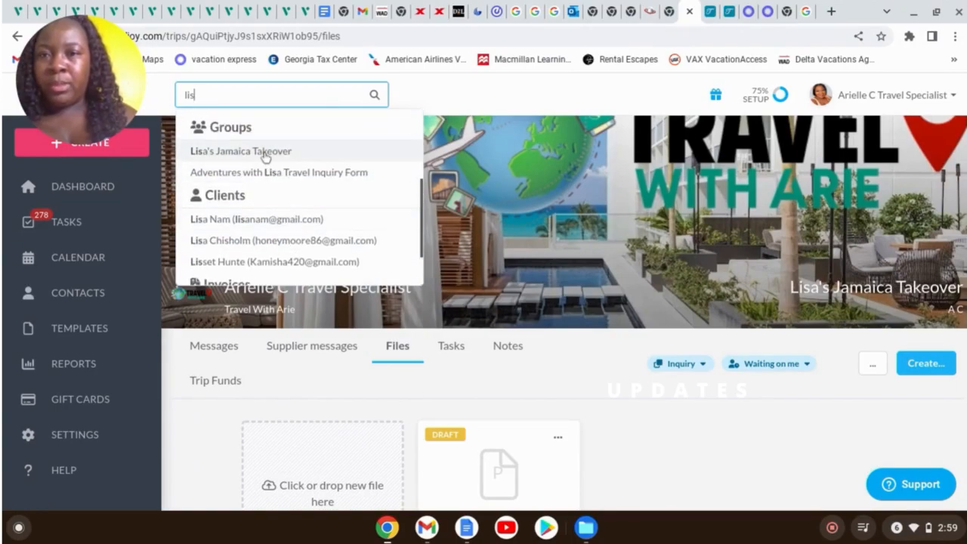
{"action": "left_click", "coordinate": [264, 152]}
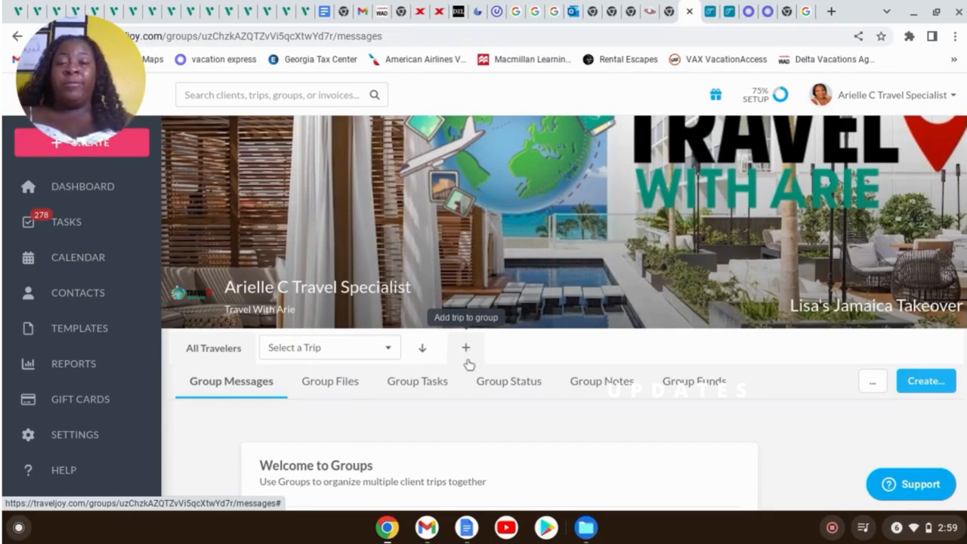
Pick the new client's trip from the group's Select a Trip list
{"action": "left_click", "coordinate": [382, 357]}
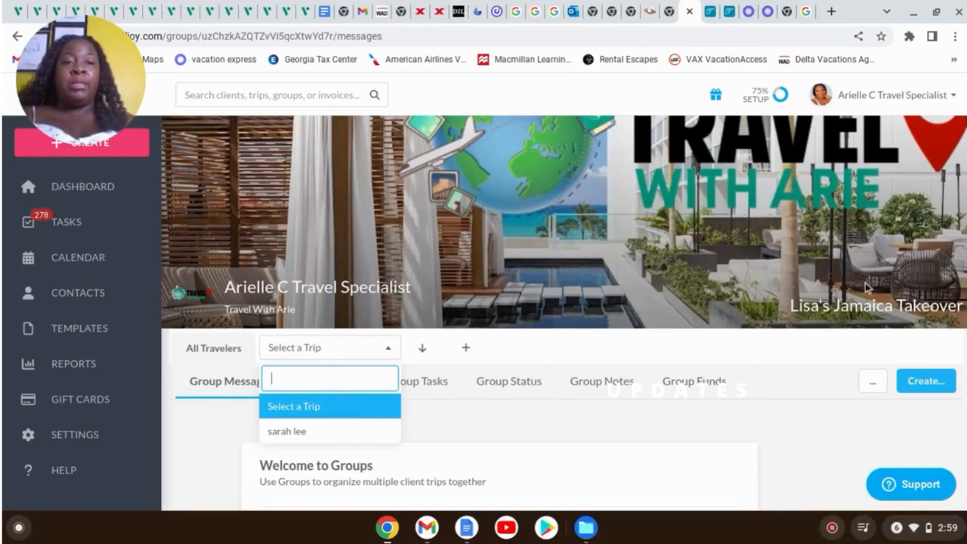
{"action": "scroll", "coordinate": [587, 465], "scroll_direction": "down", "scroll_amount": 1}
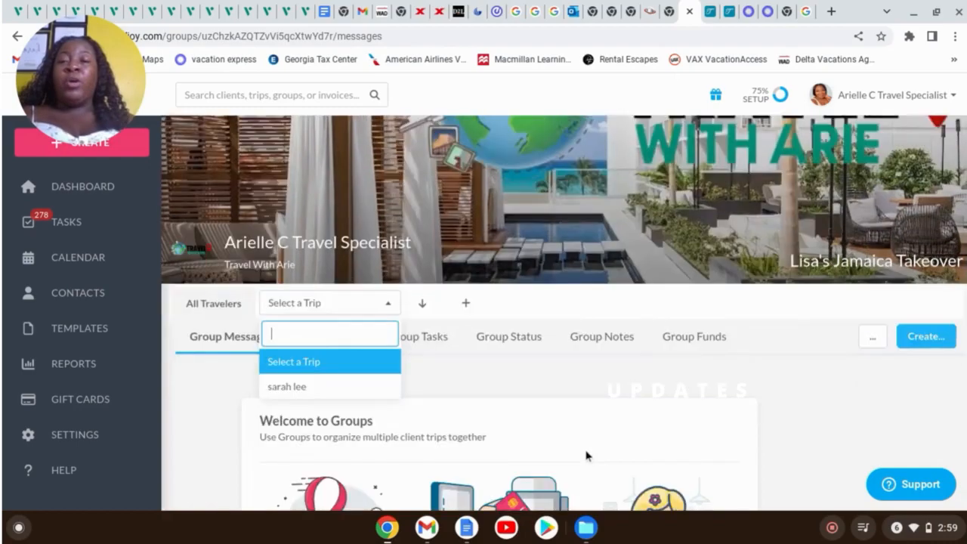
{"action": "scroll", "coordinate": [586, 456], "scroll_direction": "down", "scroll_amount": 3}
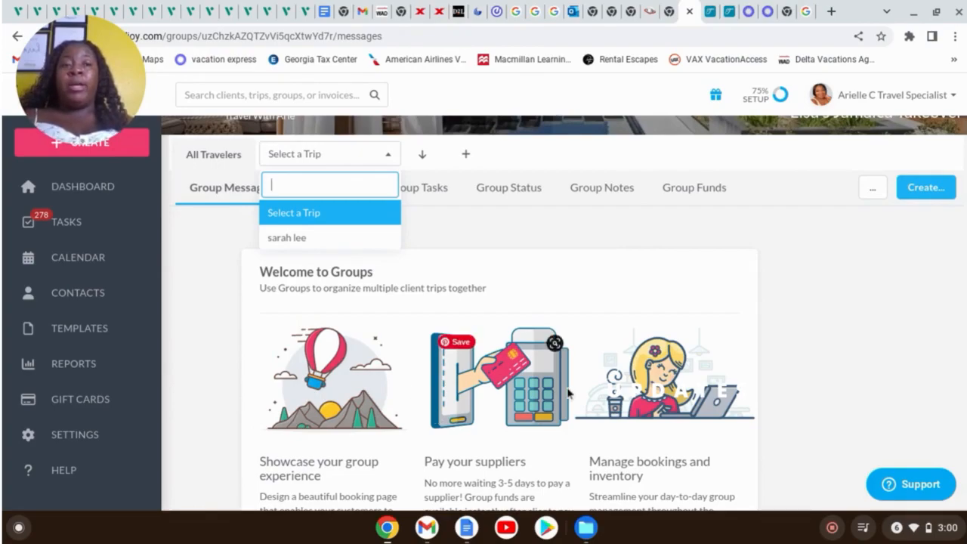
{"action": "left_click", "coordinate": [332, 239]}
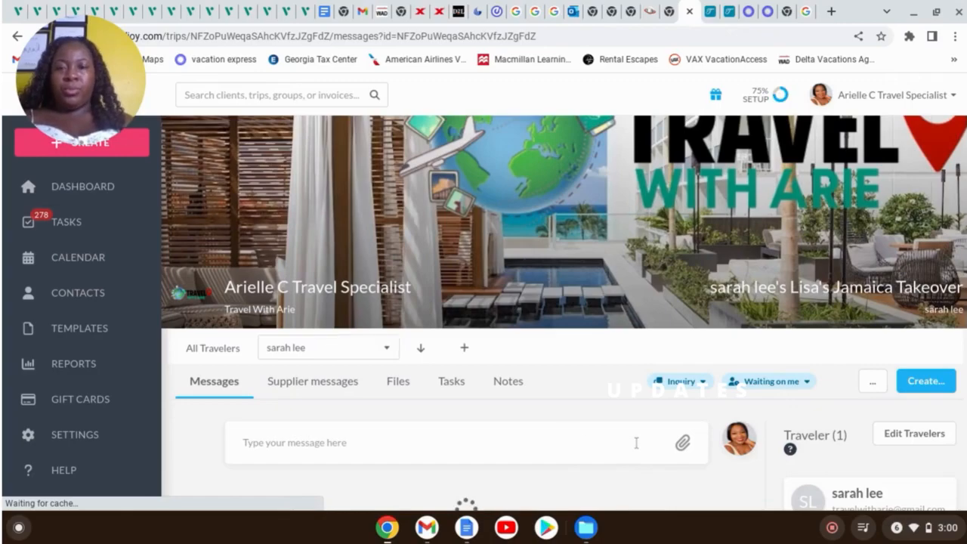
{"action": "scroll", "coordinate": [636, 443], "scroll_direction": "down", "scroll_amount": 3}
{"action": "scroll", "coordinate": [589, 400], "scroll_direction": "down", "scroll_amount": 3}
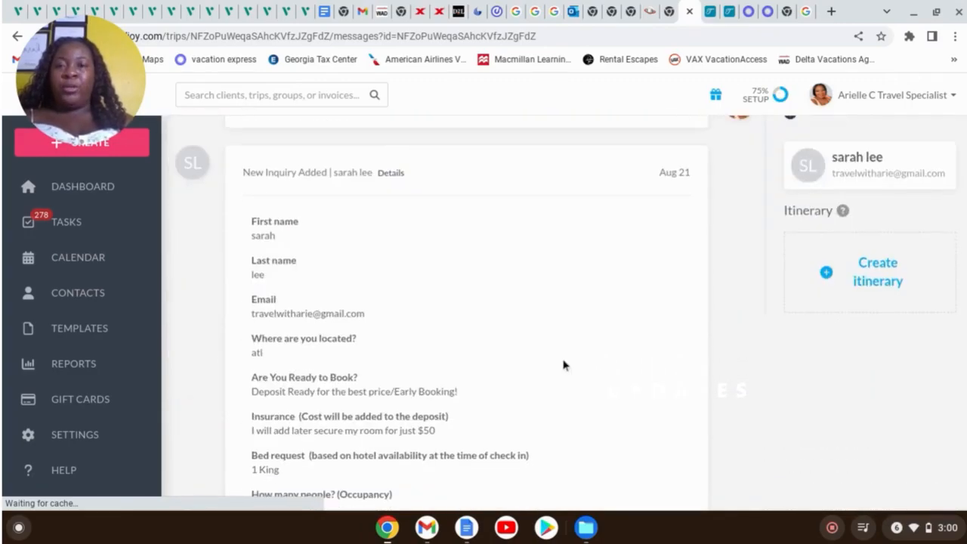
{"action": "scroll", "coordinate": [455, 205], "scroll_direction": "up", "scroll_amount": 3}
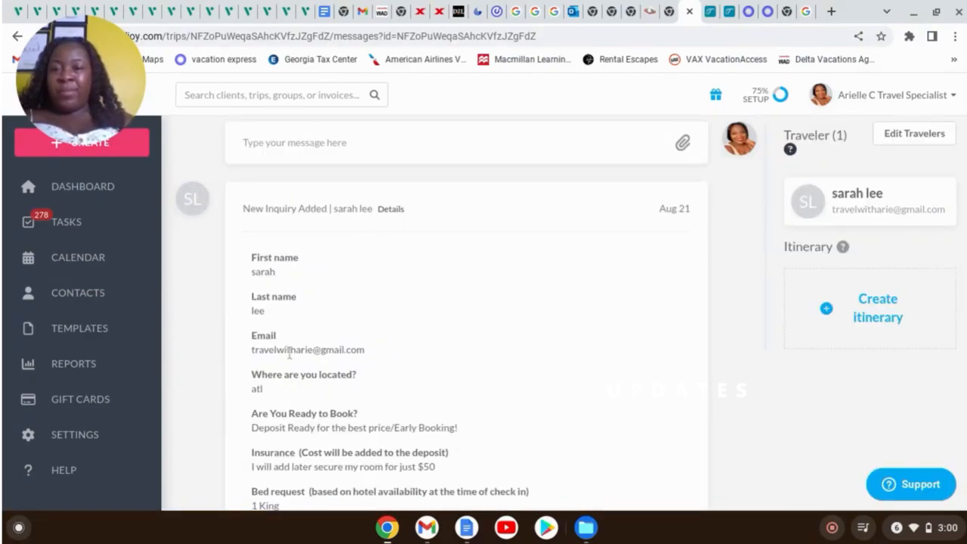
{"action": "scroll", "coordinate": [301, 370], "scroll_direction": "down", "scroll_amount": 1}
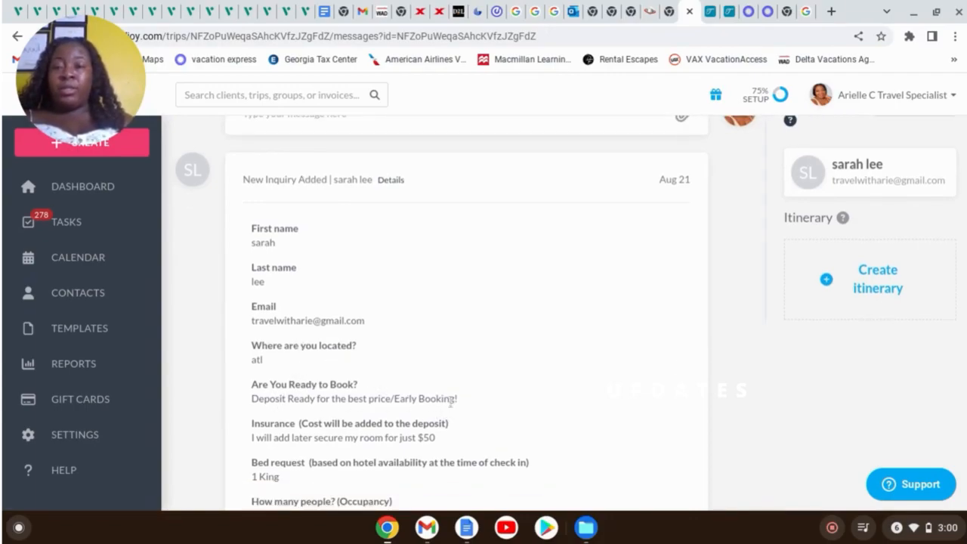
{"action": "scroll", "coordinate": [469, 382], "scroll_direction": "down", "scroll_amount": 4}
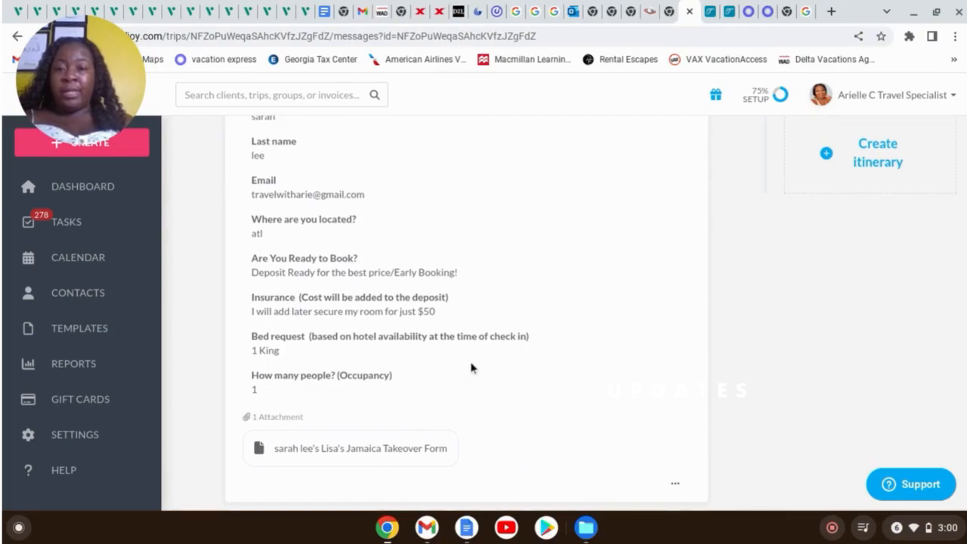
{"action": "scroll", "coordinate": [469, 368], "scroll_direction": "down", "scroll_amount": 3}
{"action": "scroll", "coordinate": [491, 352], "scroll_direction": "up", "scroll_amount": 12}
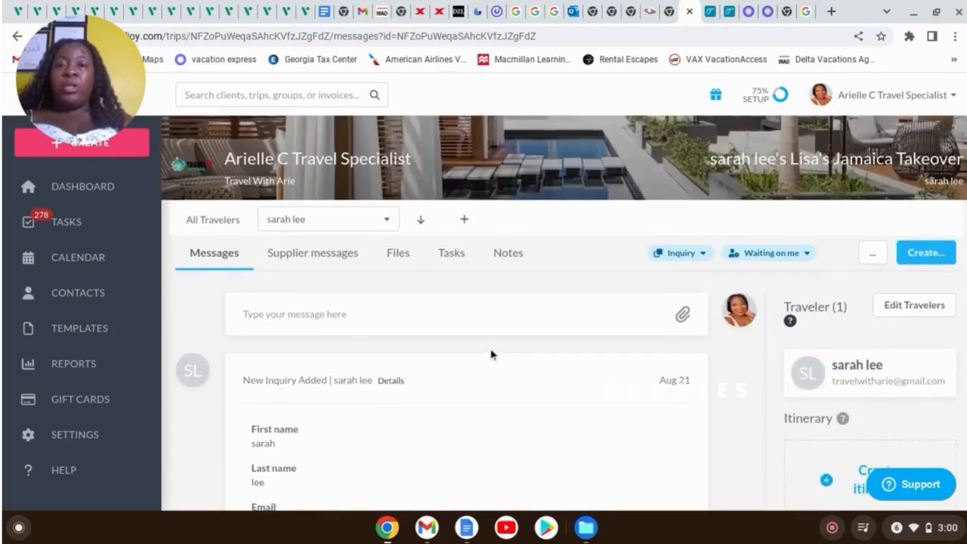
{"action": "scroll", "coordinate": [492, 355], "scroll_direction": "up", "scroll_amount": 2}
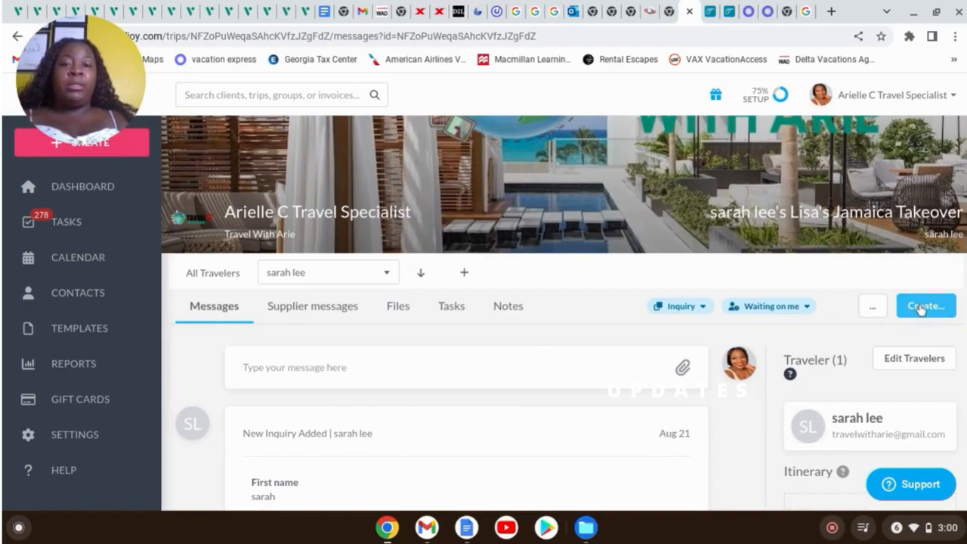
{"action": "scroll", "coordinate": [568, 461], "scroll_direction": "down", "scroll_amount": 4}
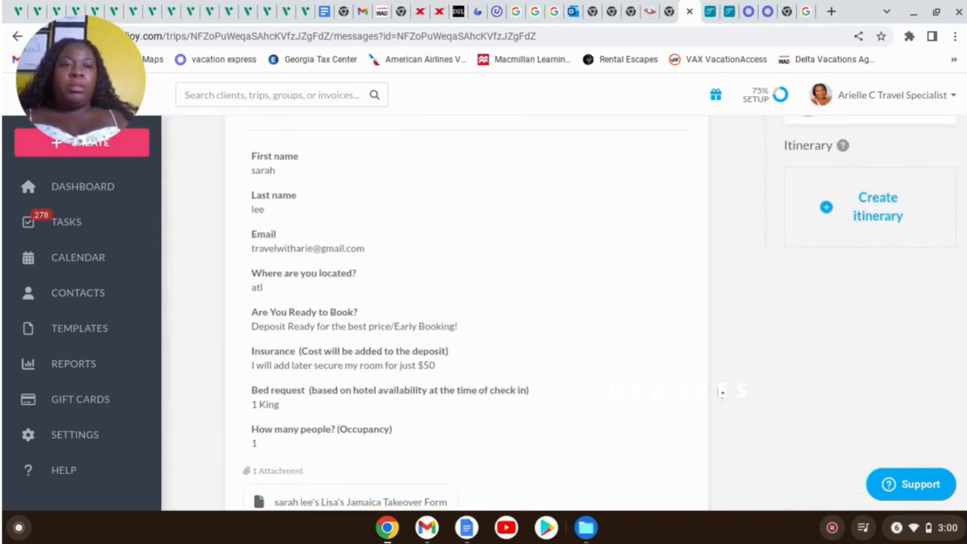
{"action": "scroll", "coordinate": [759, 391], "scroll_direction": "up", "scroll_amount": 3}
{"action": "scroll", "coordinate": [758, 391], "scroll_direction": "up", "scroll_amount": 2}
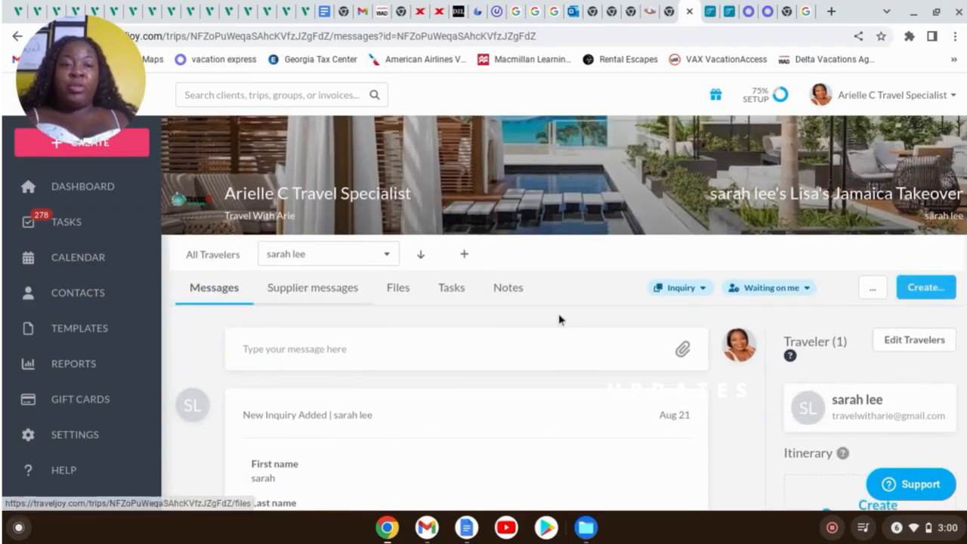
Create a blank Invoice (Supplier) for the trip, then go to the Vacation Express booking
{"action": "left_click", "coordinate": [908, 288]}
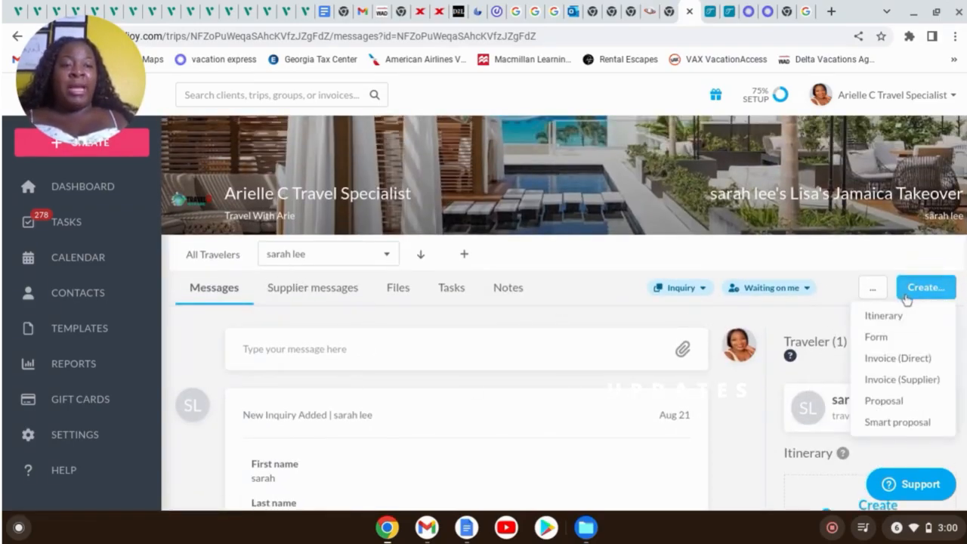
{"action": "left_click", "coordinate": [928, 382]}
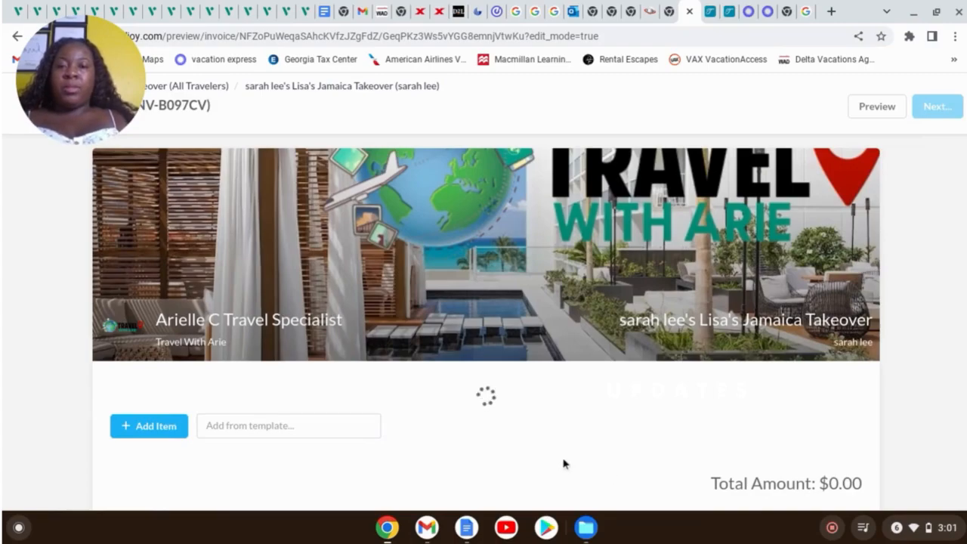
{"action": "scroll", "coordinate": [594, 426], "scroll_direction": "down", "scroll_amount": 2}
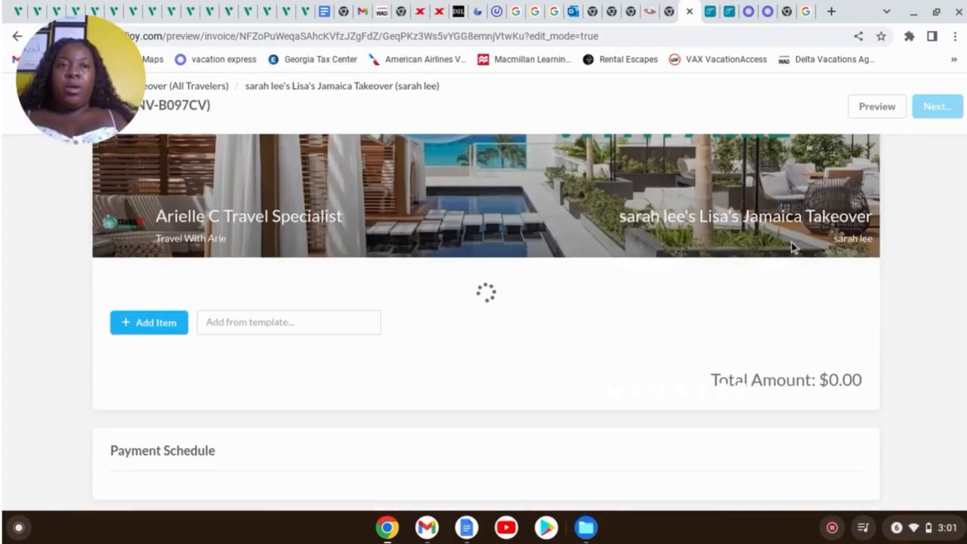
{"action": "left_click", "coordinate": [730, 11]}
Tick Hide Agent Detail and select the Package Summary through the $2300.00 Total Package Price
{"action": "left_click", "coordinate": [832, 158]}
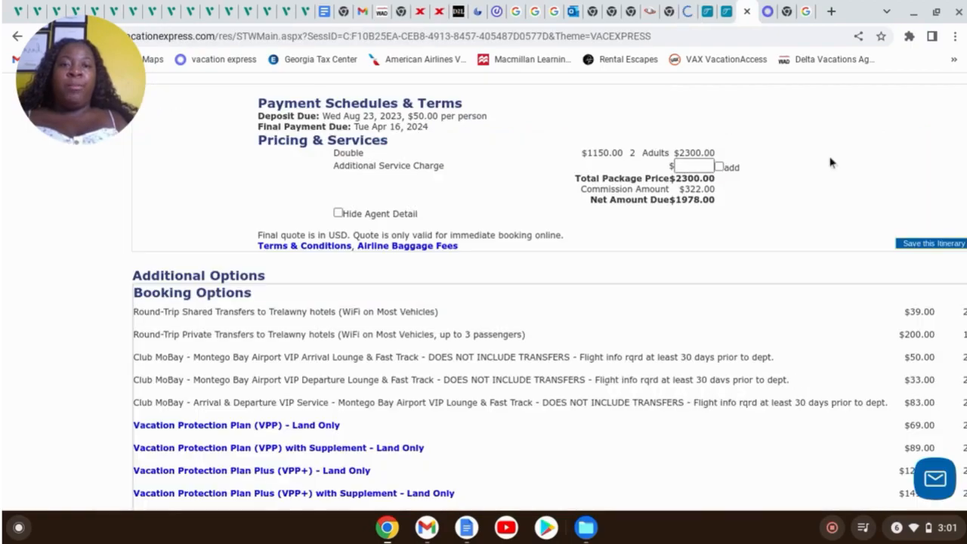
{"action": "scroll", "coordinate": [831, 158], "scroll_direction": "up", "scroll_amount": 5}
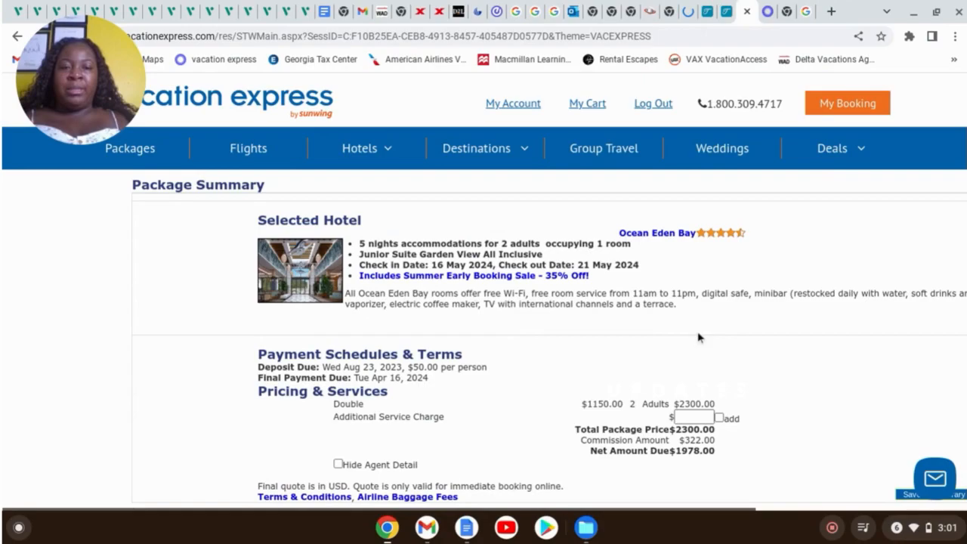
{"action": "scroll", "coordinate": [715, 313], "scroll_direction": "down", "scroll_amount": 1}
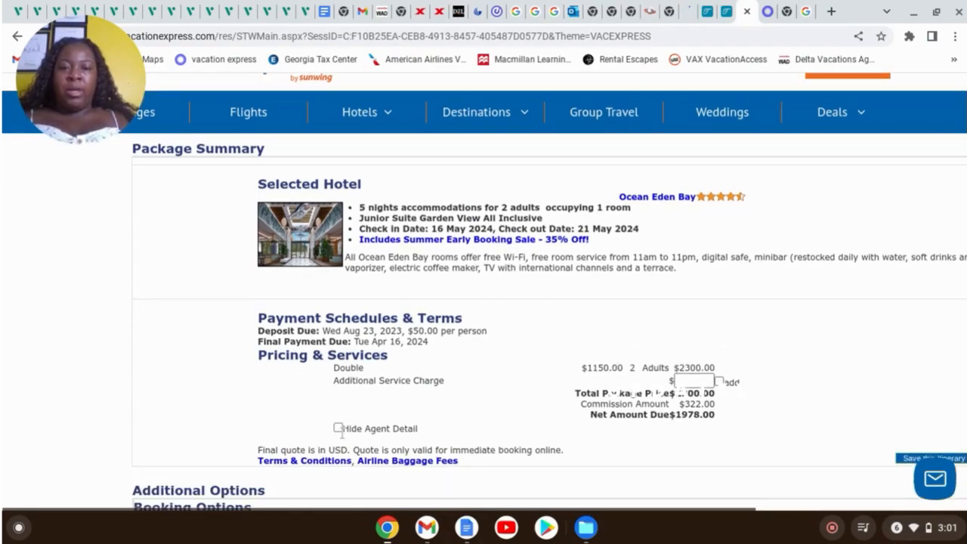
{"action": "left_click", "coordinate": [338, 428]}
{"action": "scroll", "coordinate": [740, 359], "scroll_direction": "up", "scroll_amount": 1}
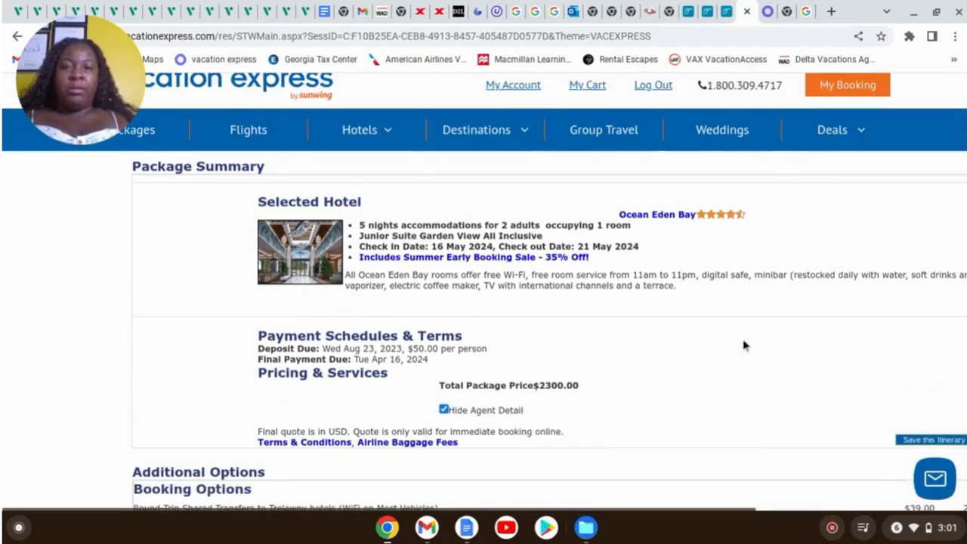
{"action": "left_click_drag", "start_coordinate": [134, 185], "coordinate": [631, 407]}
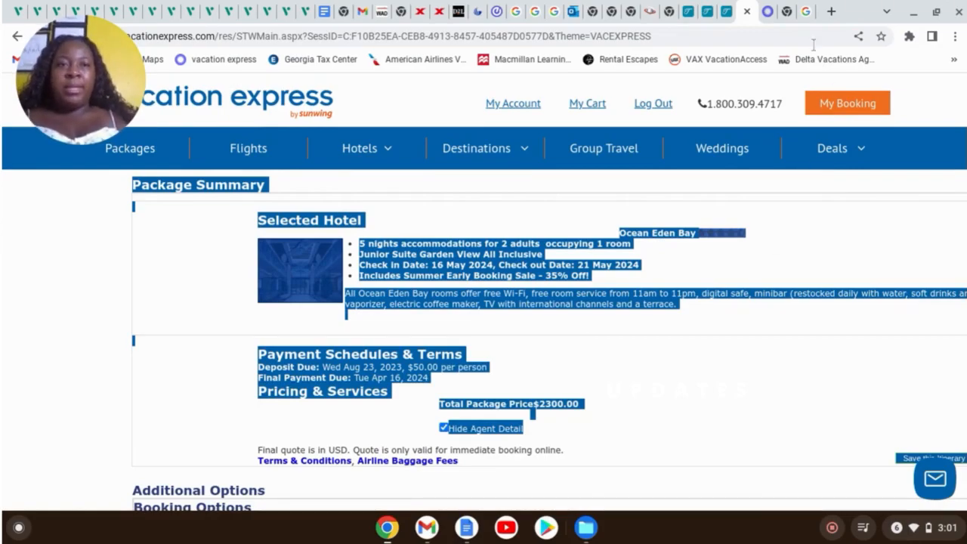
{"action": "left_click", "coordinate": [728, 18]}
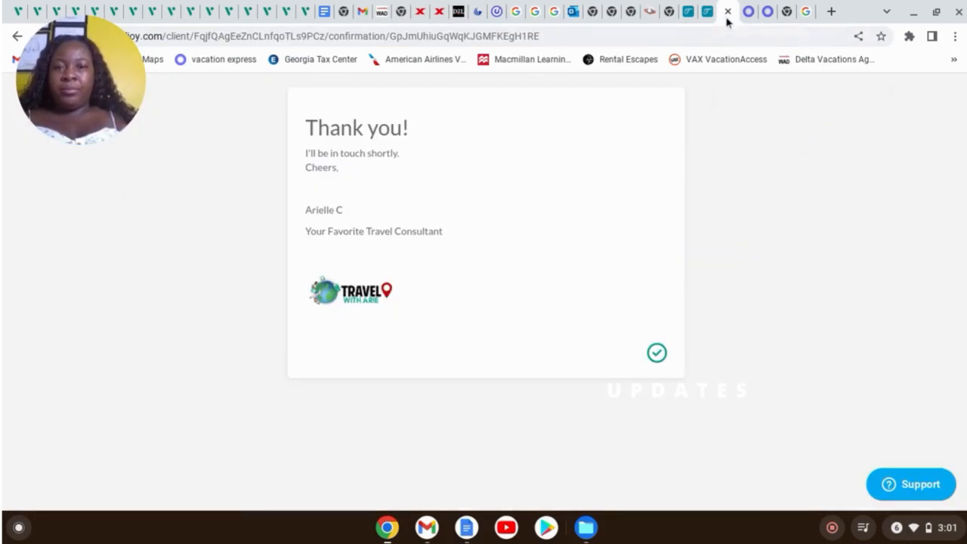
Delete the extra invoice row and name the remaining item 'Junior Suite Garden view Package'
{"action": "left_click", "coordinate": [688, 19]}
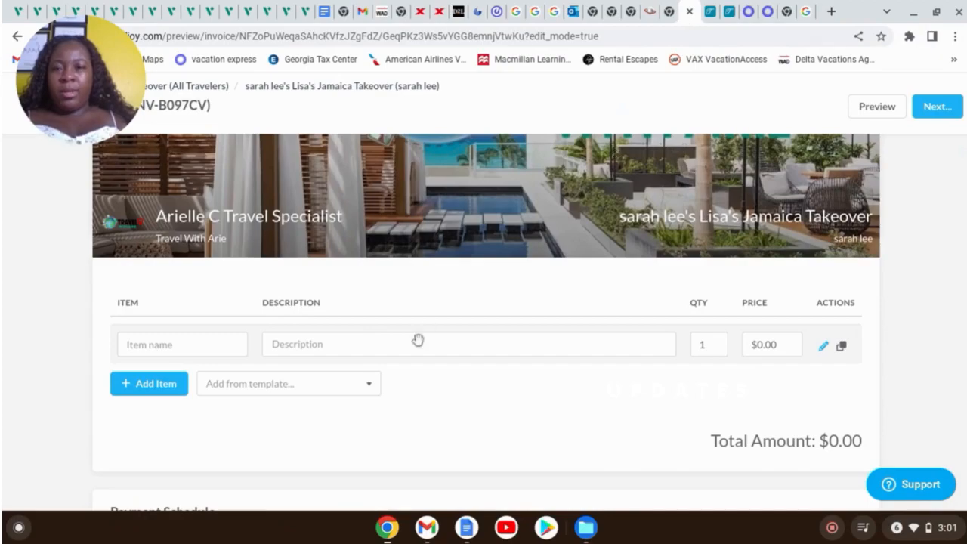
{"action": "left_click", "coordinate": [160, 384]}
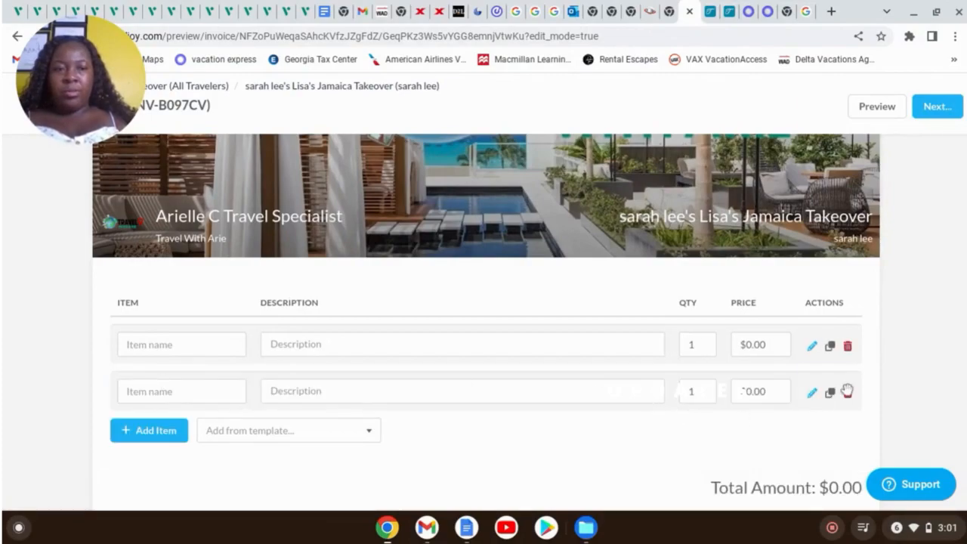
{"action": "left_click", "coordinate": [848, 394]}
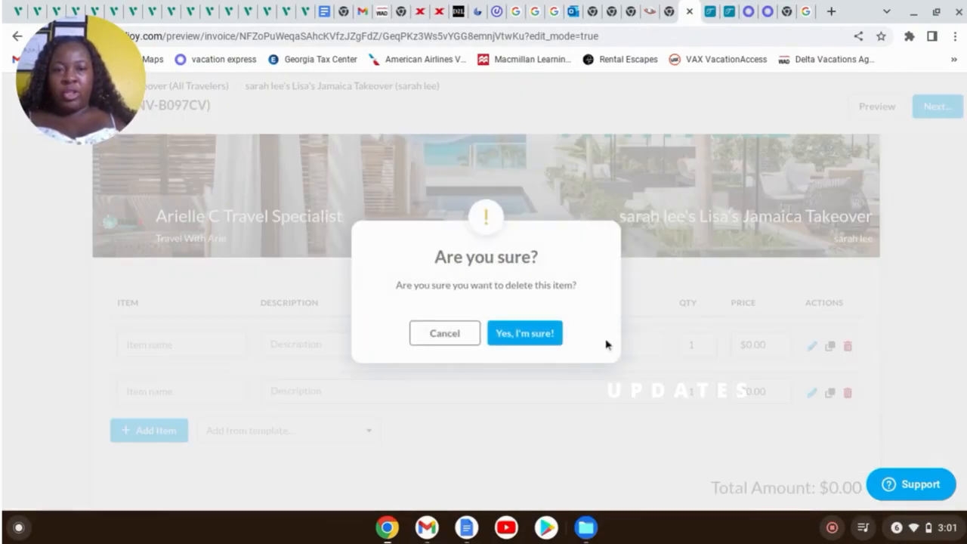
{"action": "left_click", "coordinate": [531, 333]}
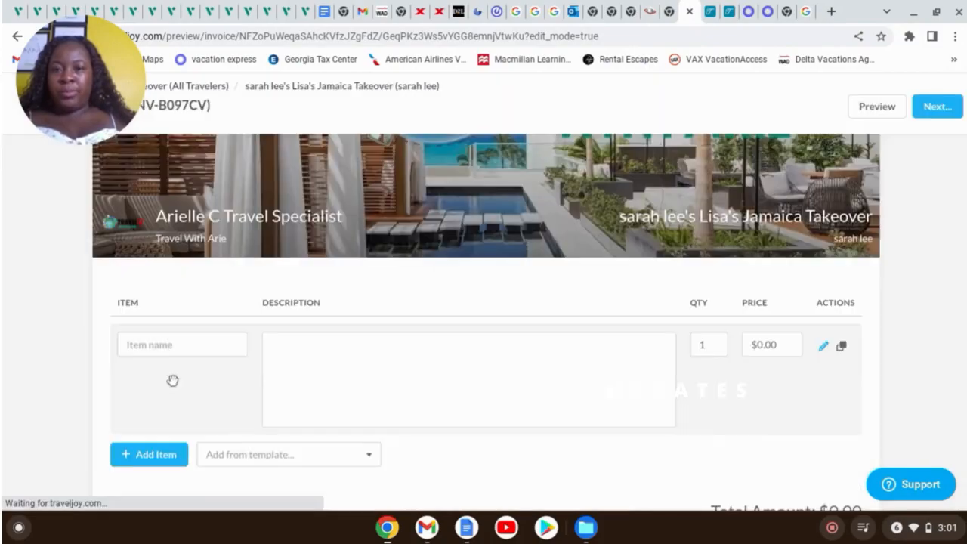
{"action": "left_click", "coordinate": [161, 344]}
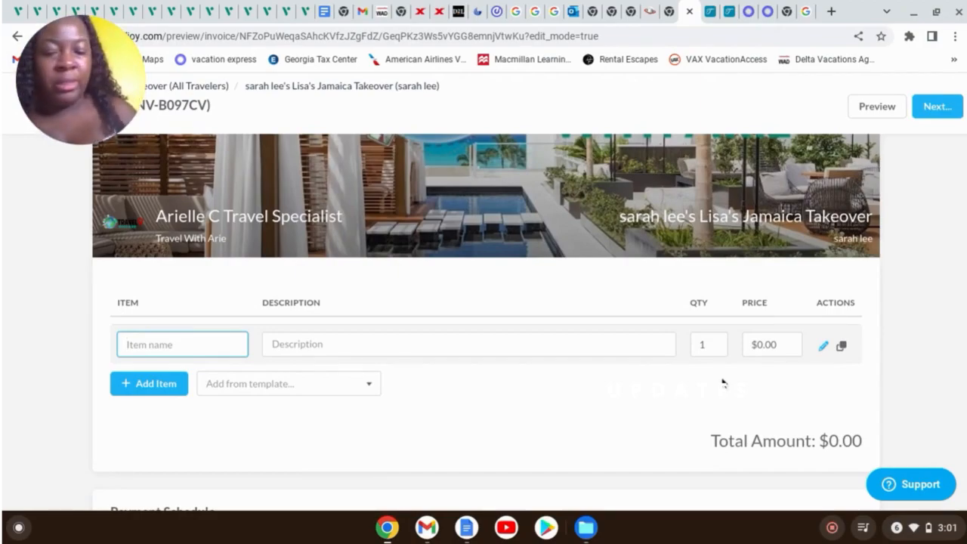
{"action": "type", "text": "Junior Suite Garde"}
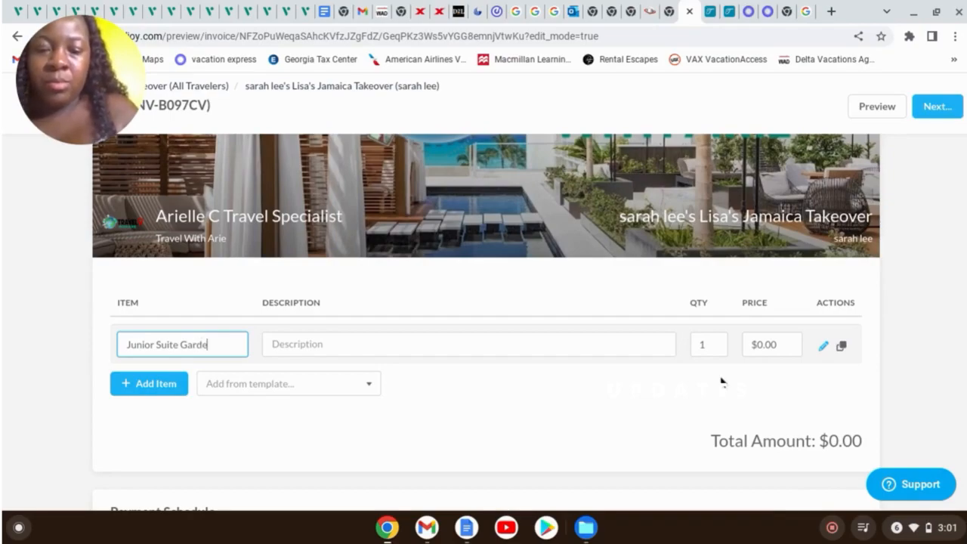
{"action": "type", "text": "Package"}
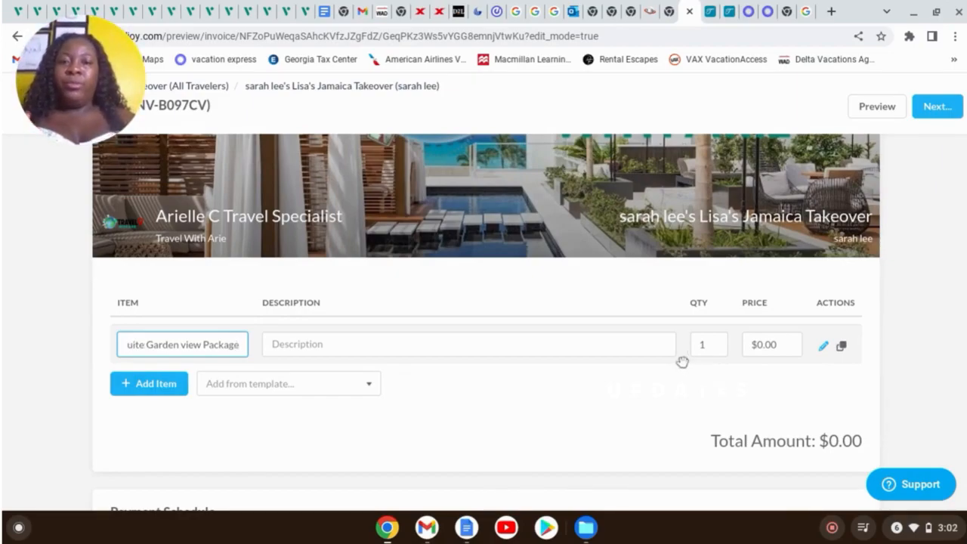
{"action": "left_click", "coordinate": [622, 346]}
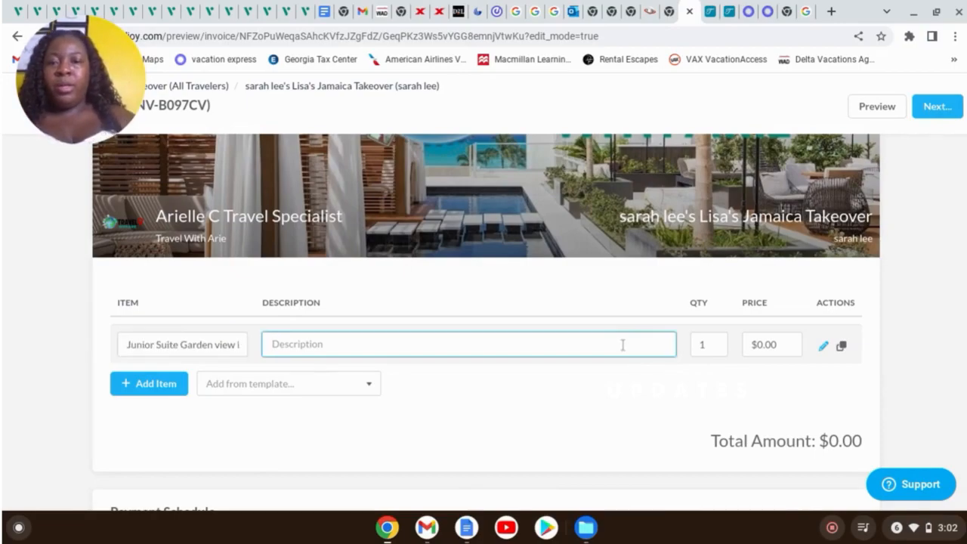
Paste the package summary into the item description, keeping formatting, and clean up leftover text
{"action": "key", "text": "ctrl+v"}
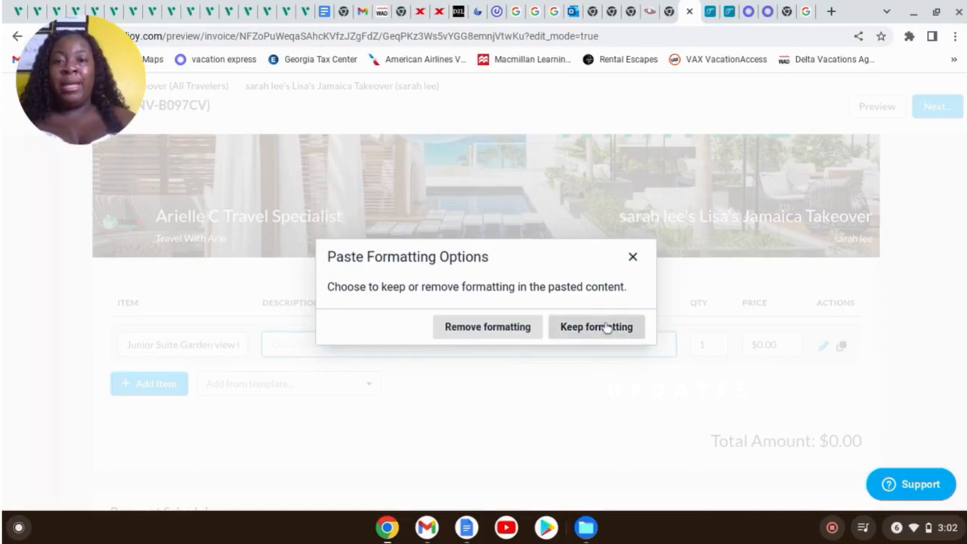
{"action": "left_click", "coordinate": [606, 325]}
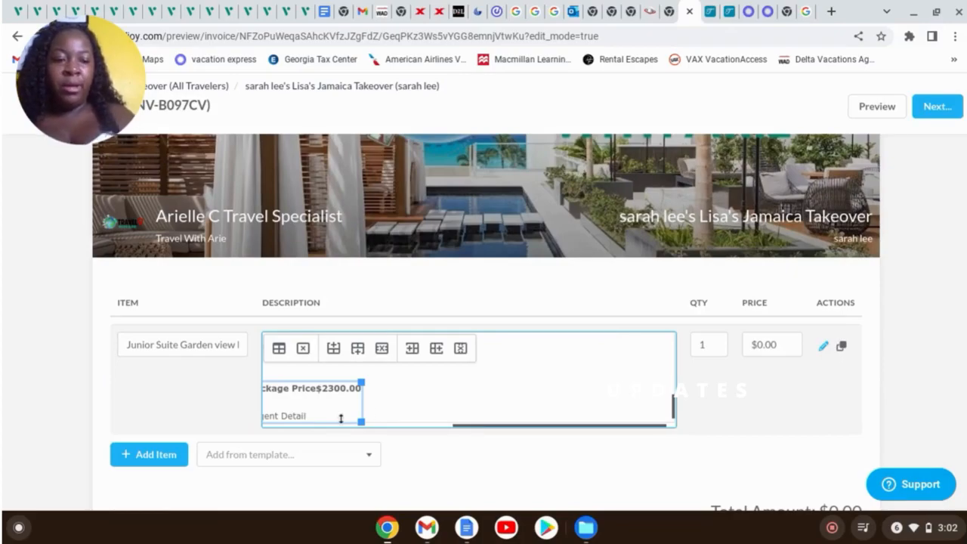
{"action": "key", "text": "BackSpace"}
{"action": "key", "text": "BackSpace"}
{"action": "key", "text": "BackSpace"}
{"action": "key", "text": "BackSpace"}
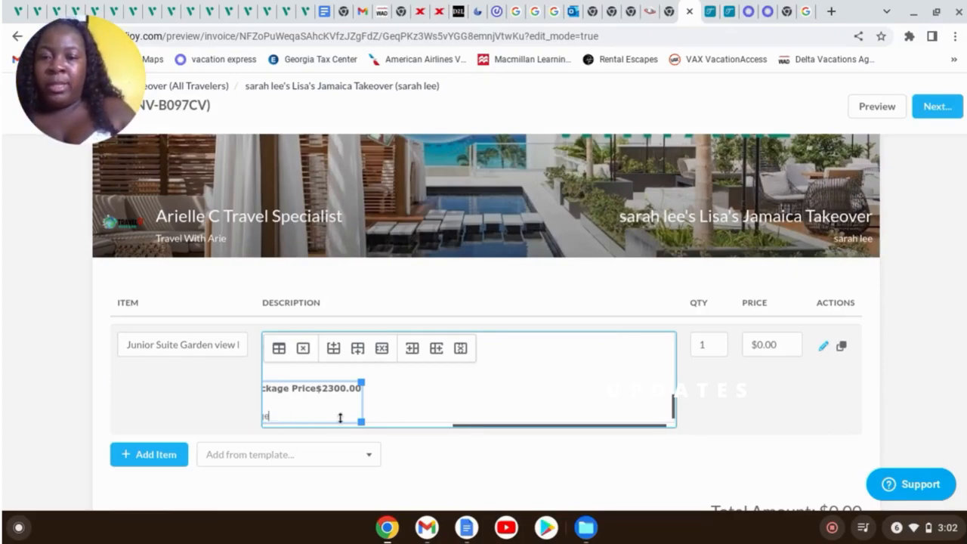
{"action": "key", "text": "BackSpace"}
{"action": "key", "text": "BackSpace"}
{"action": "key", "text": "BackSpace"}
{"action": "key", "text": "BackSpace"}
{"action": "key", "text": "BackSpace"}
{"action": "key", "text": "BackSpace"}
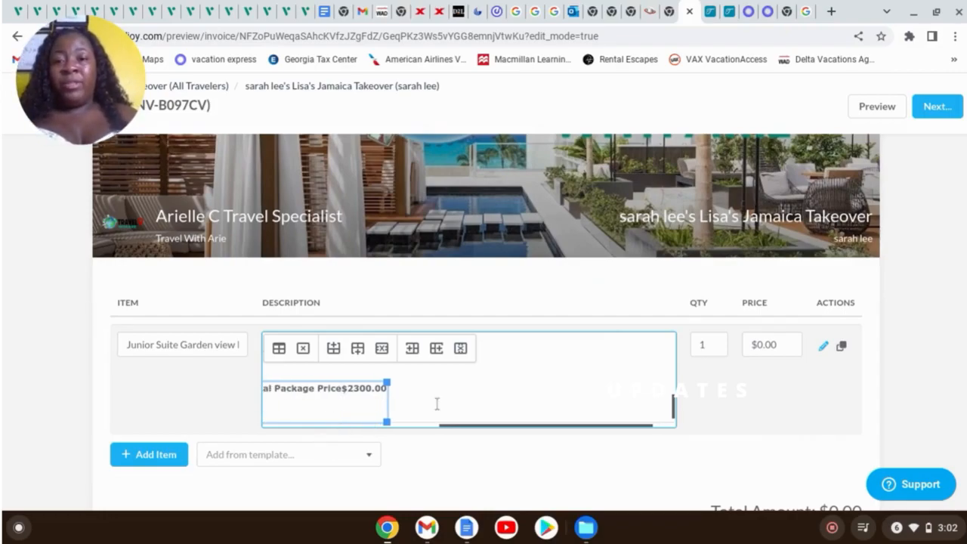
{"action": "left_click_drag", "start_coordinate": [672, 408], "coordinate": [672, 363]}
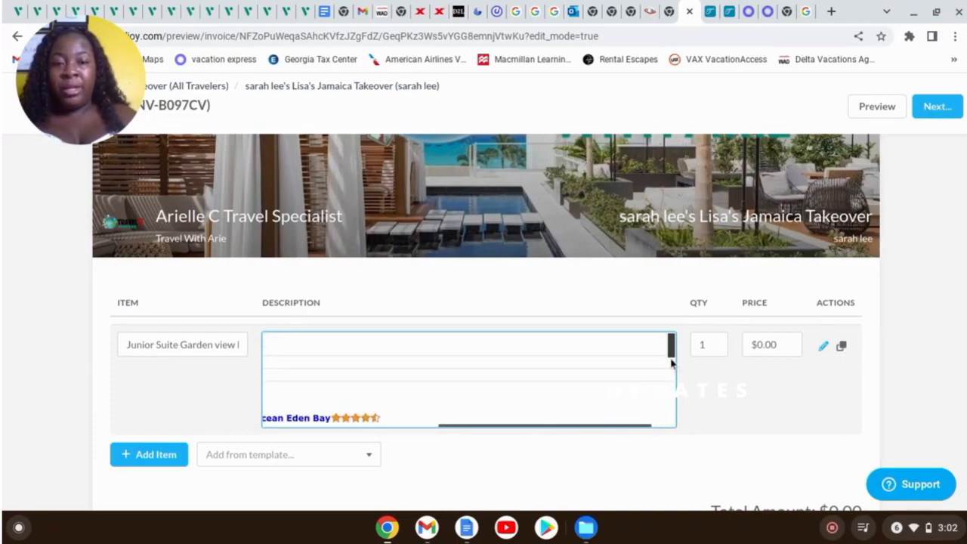
{"action": "left_click_drag", "start_coordinate": [639, 426], "coordinate": [393, 430]}
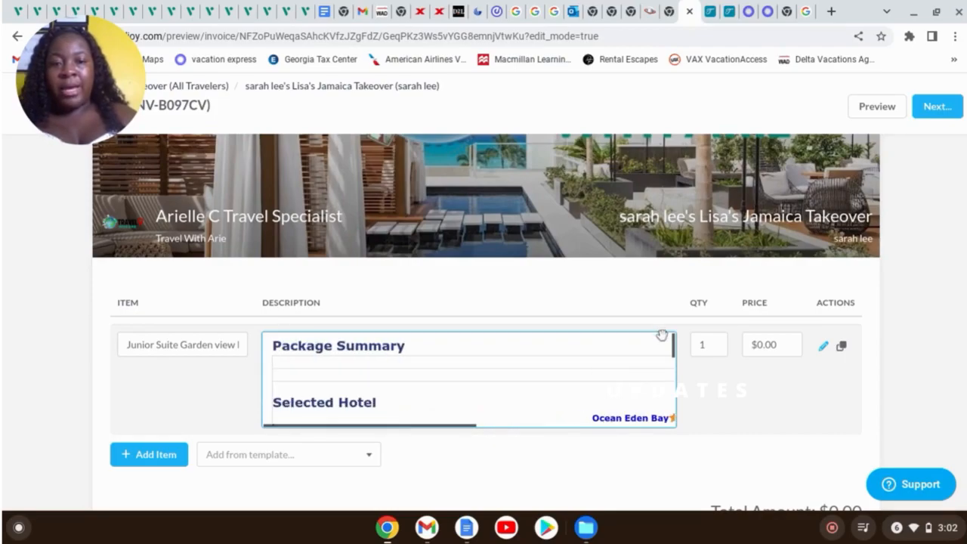
{"action": "left_click_drag", "start_coordinate": [670, 348], "coordinate": [671, 366]}
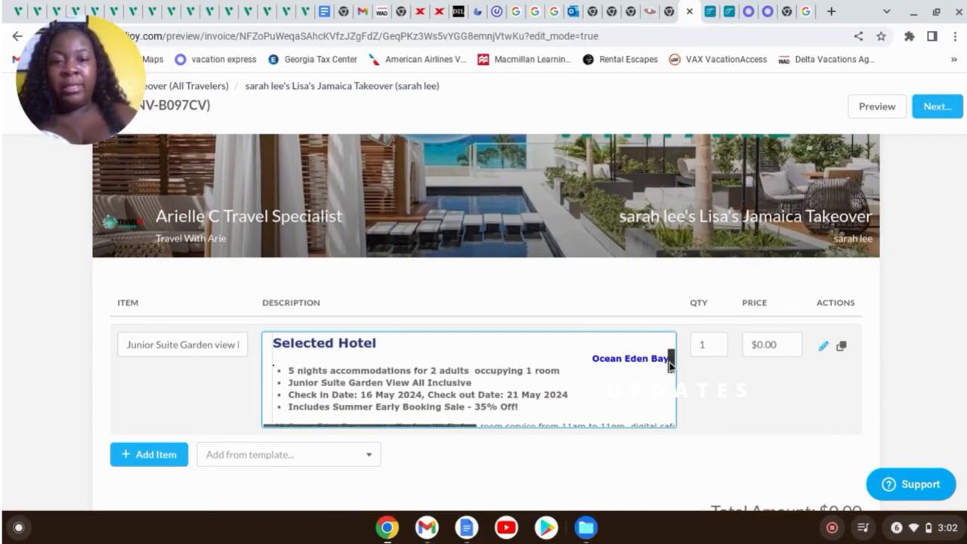
{"action": "left_click_drag", "start_coordinate": [670, 366], "coordinate": [679, 400]}
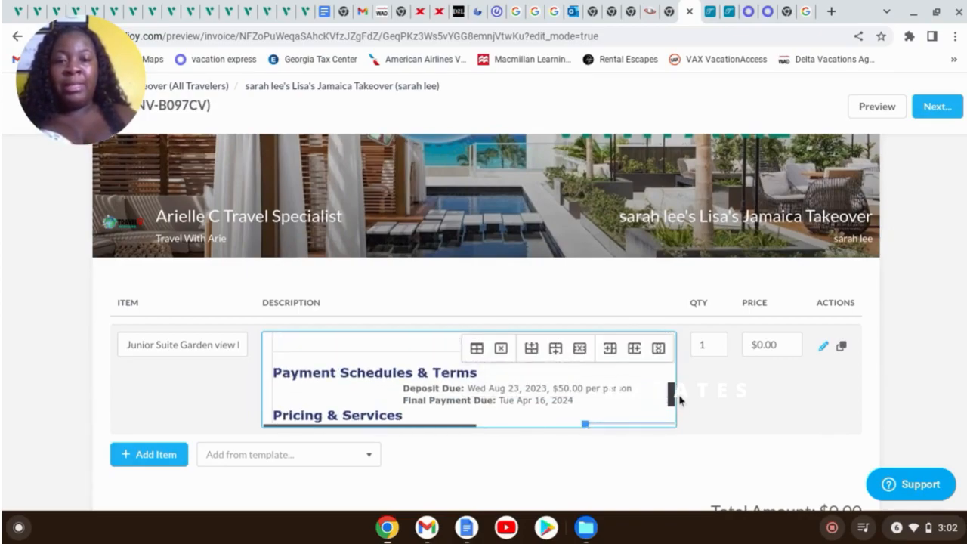
{"action": "left_click_drag", "start_coordinate": [679, 400], "coordinate": [679, 411]}
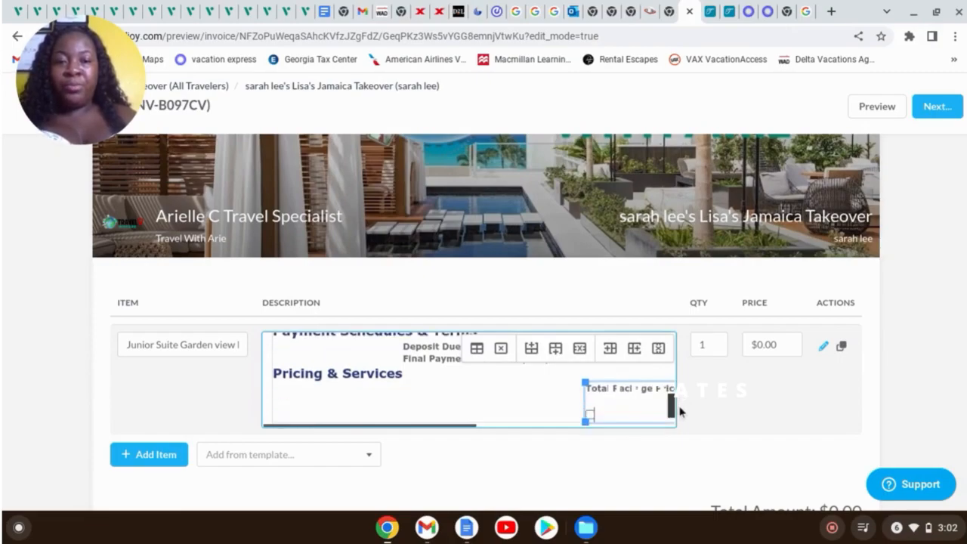
{"action": "key", "text": "BackSpace"}
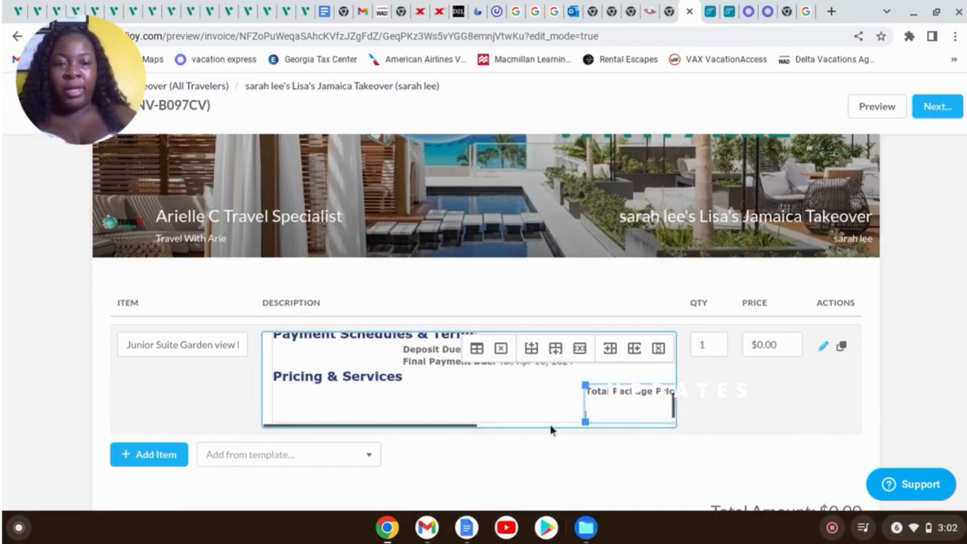
{"action": "left_click_drag", "start_coordinate": [446, 428], "coordinate": [525, 431]}
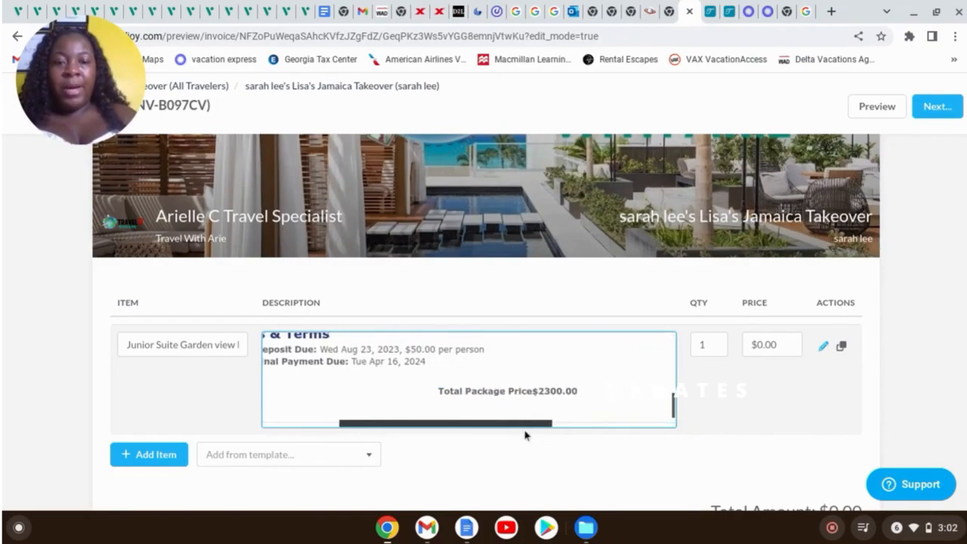
Set the line item's price to 2300
{"action": "left_click", "coordinate": [778, 346]}
{"action": "type", "text": "2300"}
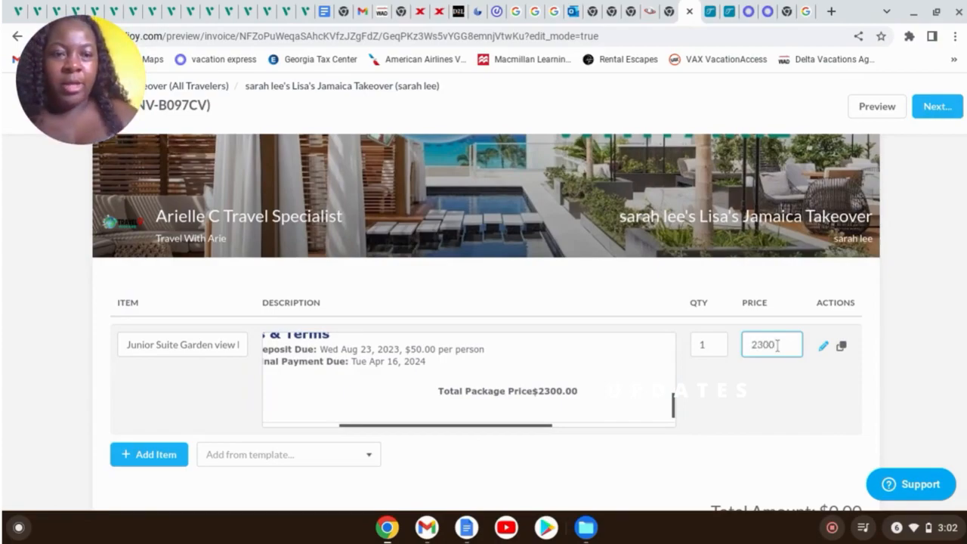
{"action": "left_click", "coordinate": [794, 397]}
{"action": "scroll", "coordinate": [771, 424], "scroll_direction": "down", "scroll_amount": 3}
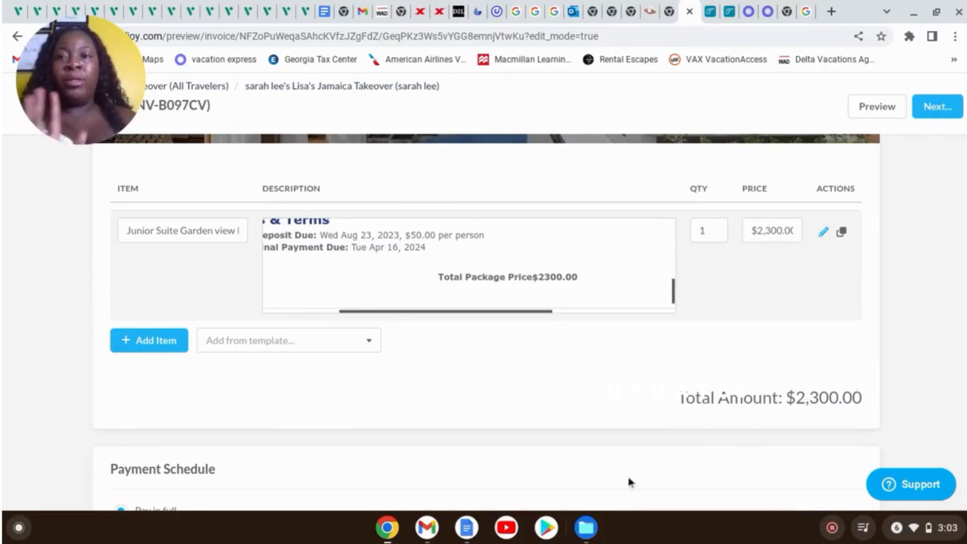
Switch the invoice's payment schedule to Custom
{"action": "scroll", "coordinate": [474, 430], "scroll_direction": "down", "scroll_amount": 2}
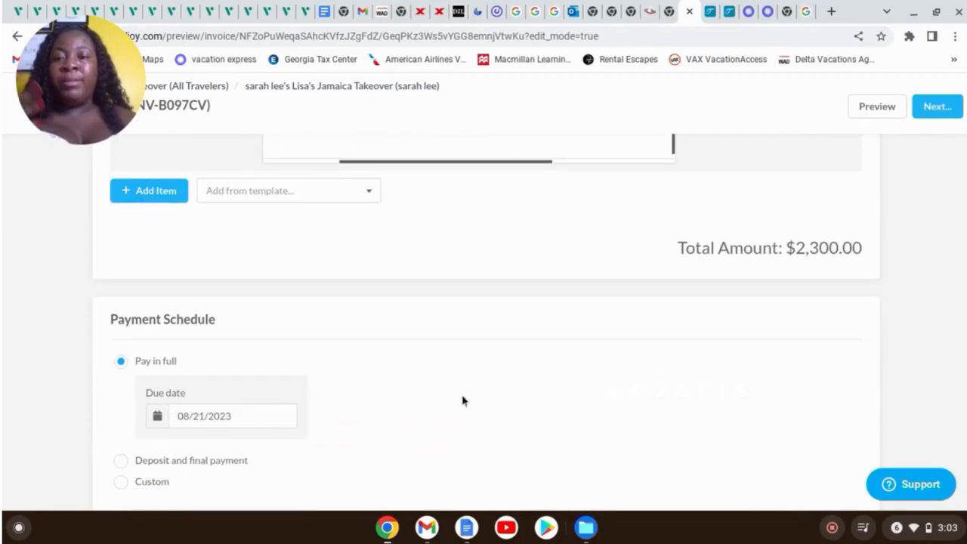
{"action": "scroll", "coordinate": [402, 398], "scroll_direction": "down", "scroll_amount": 1}
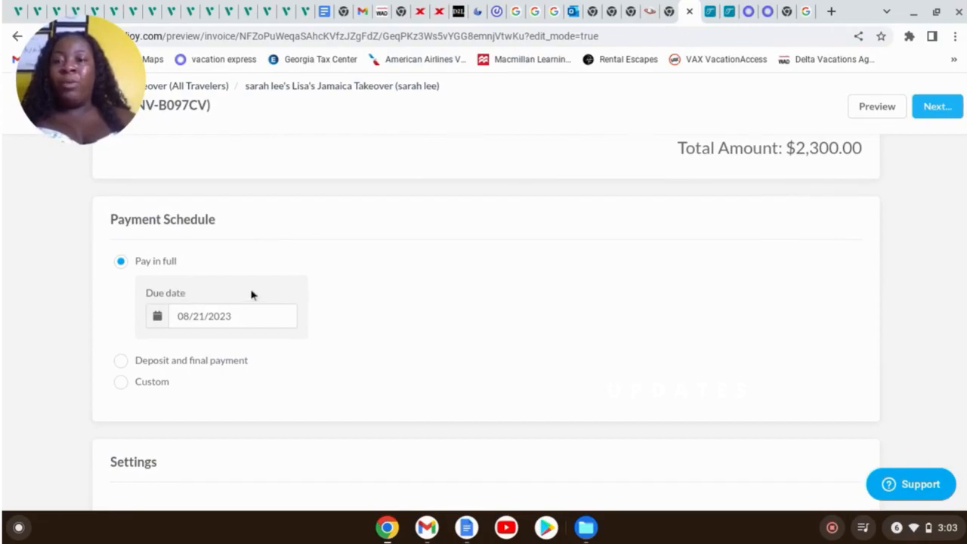
{"action": "left_click", "coordinate": [123, 385]}
{"action": "scroll", "coordinate": [552, 278], "scroll_direction": "down", "scroll_amount": 1}
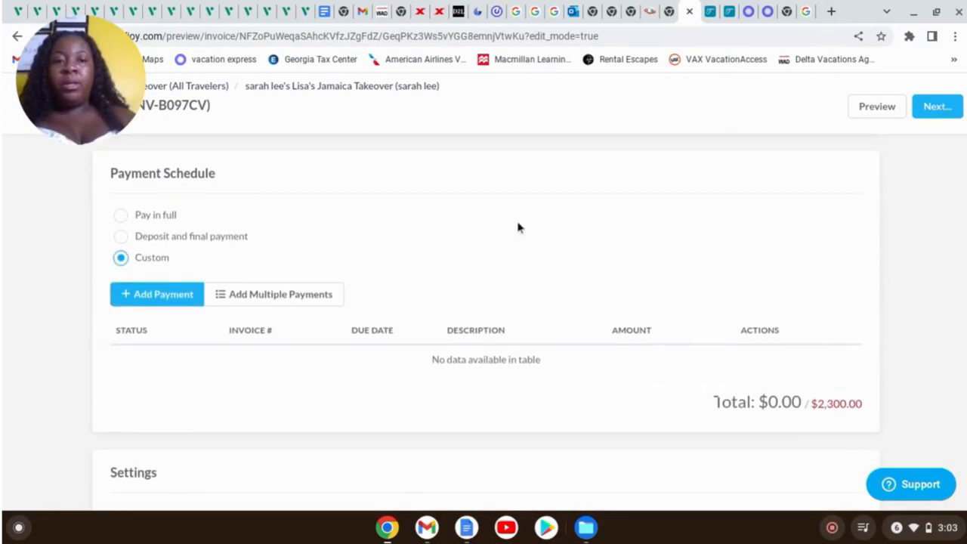
{"action": "scroll", "coordinate": [519, 228], "scroll_direction": "down", "scroll_amount": 1}
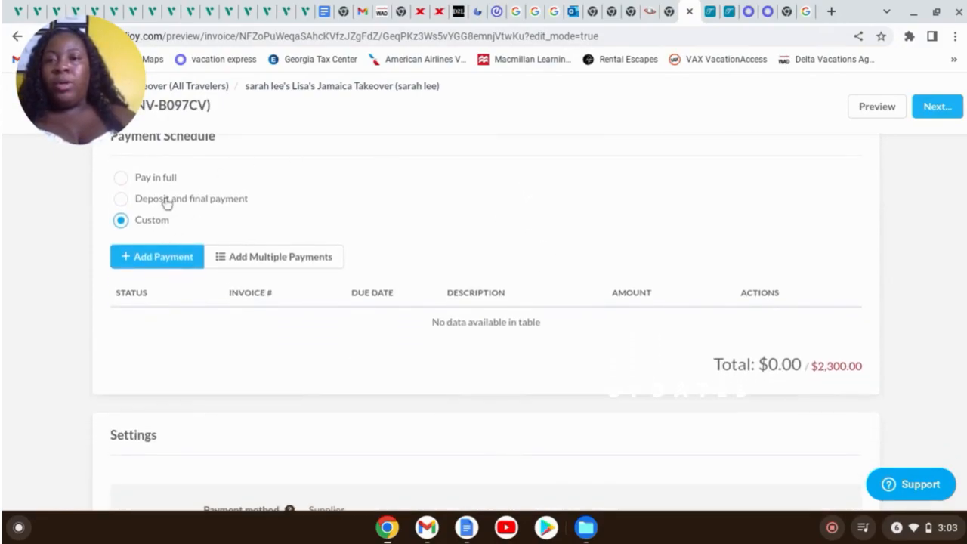
Add a payment named Deposit for $50, then open Add Multiple Payments
{"action": "left_click", "coordinate": [188, 258]}
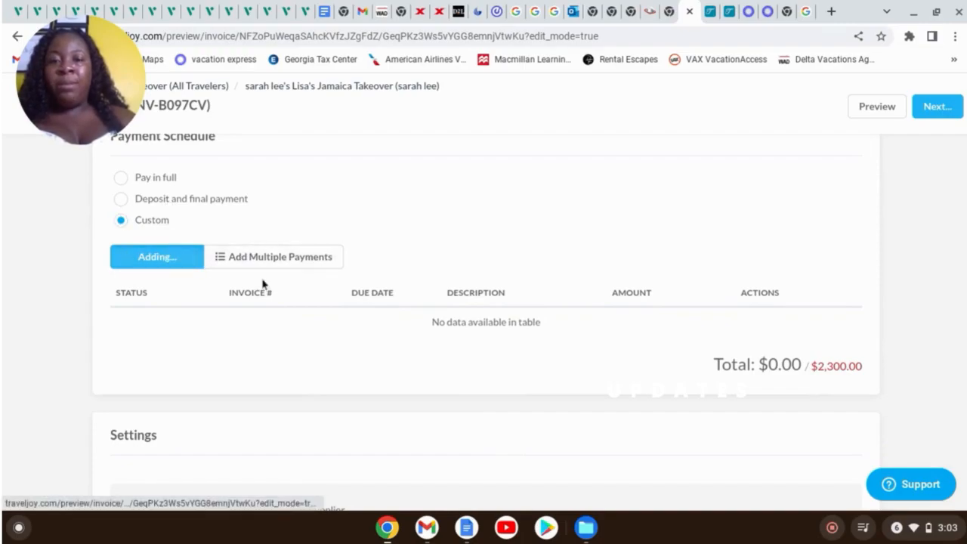
{"action": "left_click", "coordinate": [488, 326]}
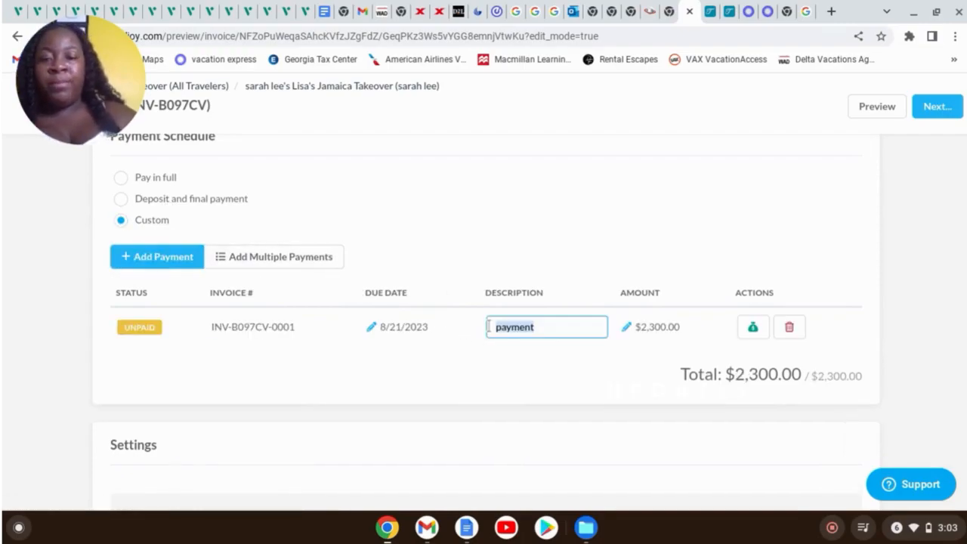
{"action": "type", "text": "Deposit"}
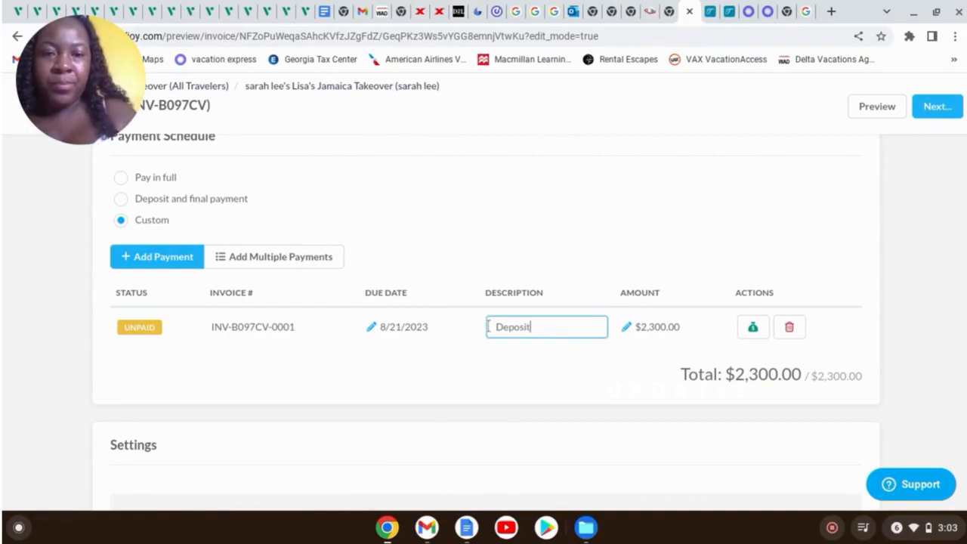
{"action": "left_click", "coordinate": [654, 331]}
{"action": "type", "text": "50"}
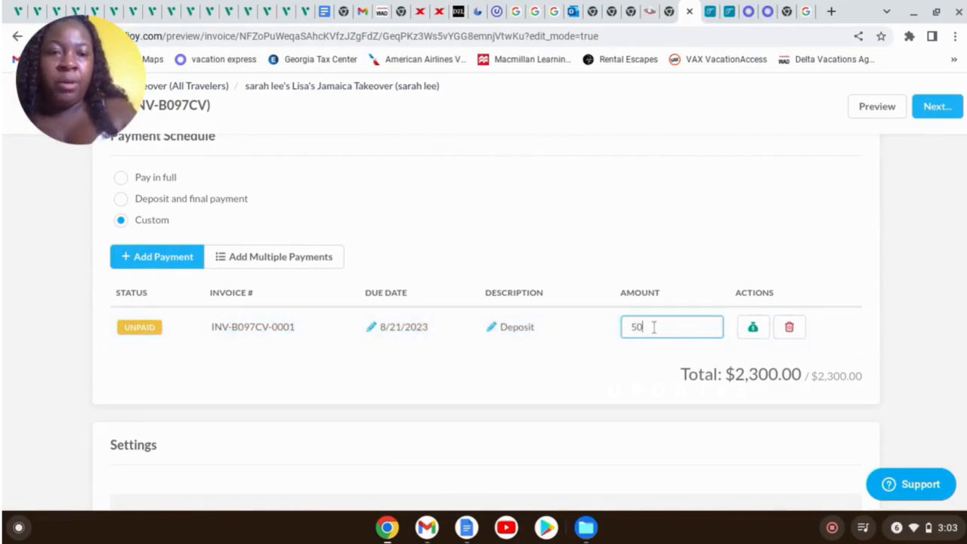
{"action": "left_click", "coordinate": [706, 210]}
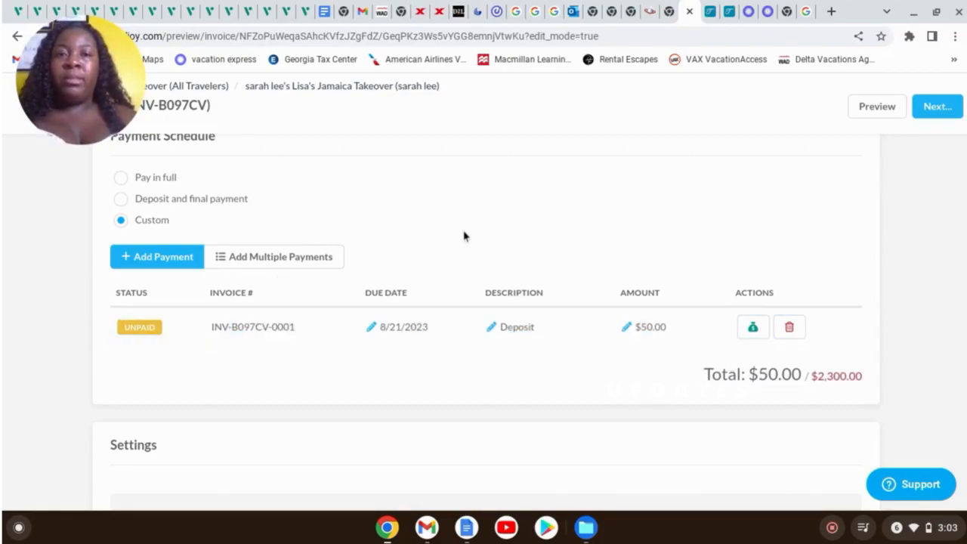
{"action": "scroll", "coordinate": [484, 238], "scroll_direction": "up", "scroll_amount": 4}
{"action": "scroll", "coordinate": [528, 246], "scroll_direction": "up", "scroll_amount": 1}
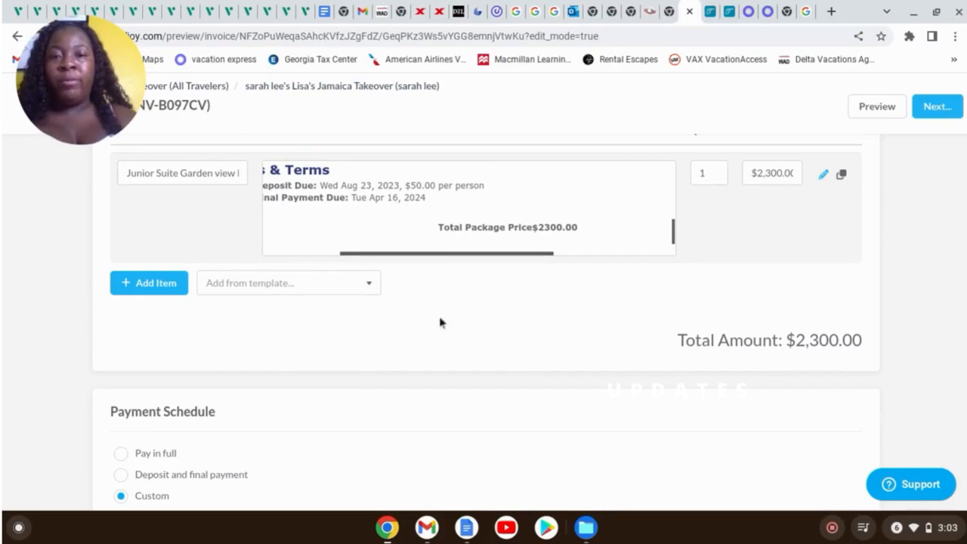
{"action": "scroll", "coordinate": [552, 346], "scroll_direction": "down", "scroll_amount": 4}
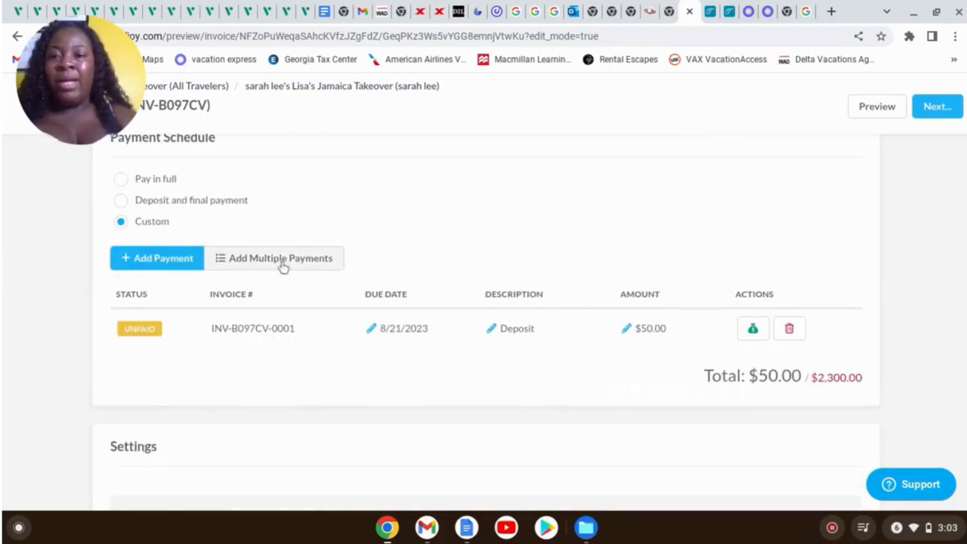
{"action": "left_click", "coordinate": [281, 261]}
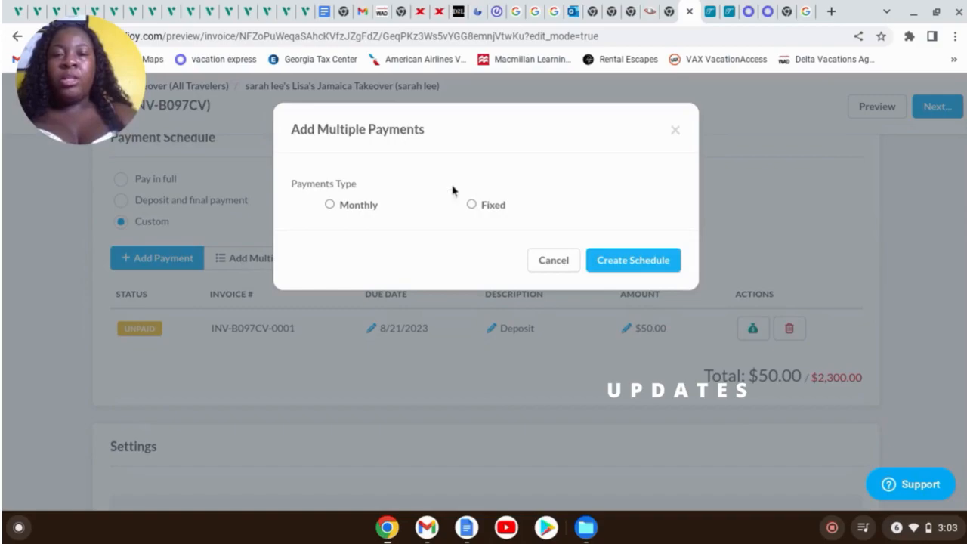
Make the payments monthly, due on the 10th of each month
{"action": "left_click", "coordinate": [330, 205]}
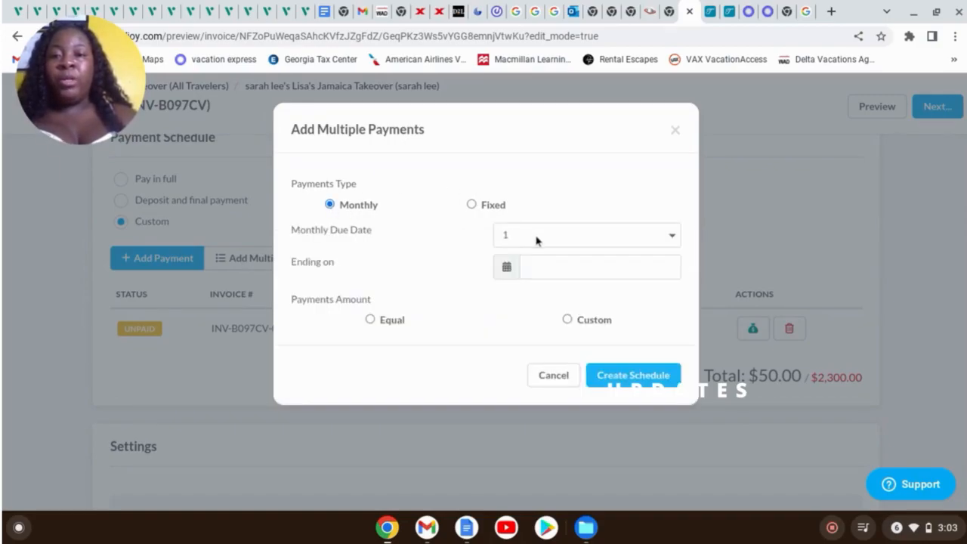
{"action": "left_click", "coordinate": [575, 239]}
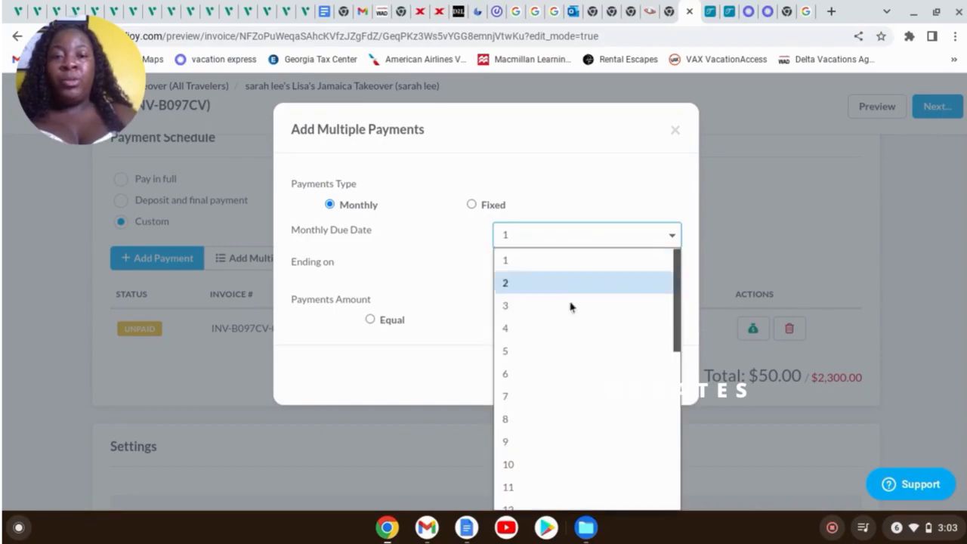
{"action": "scroll", "coordinate": [590, 371], "scroll_direction": "down", "scroll_amount": 1}
{"action": "scroll", "coordinate": [590, 371], "scroll_direction": "down", "scroll_amount": 3}
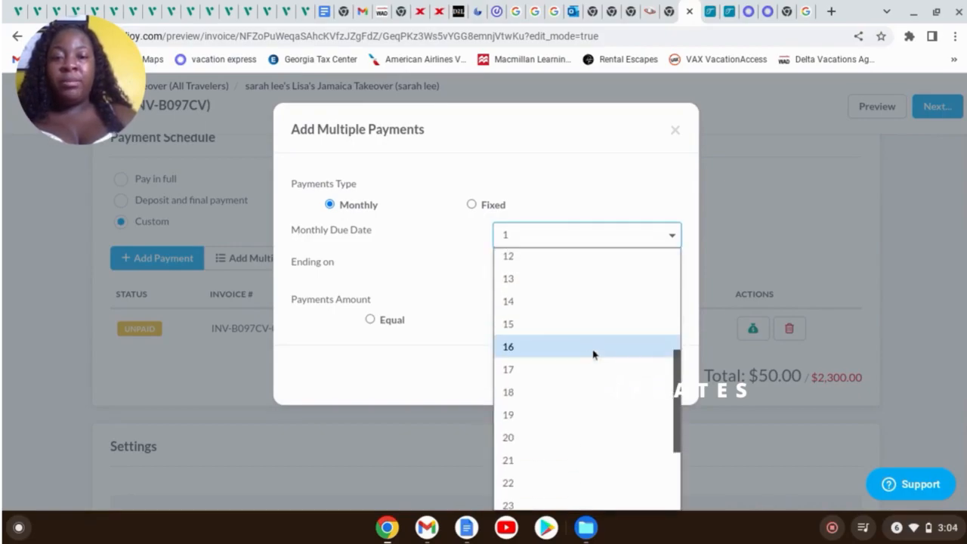
{"action": "left_click", "coordinate": [537, 329]}
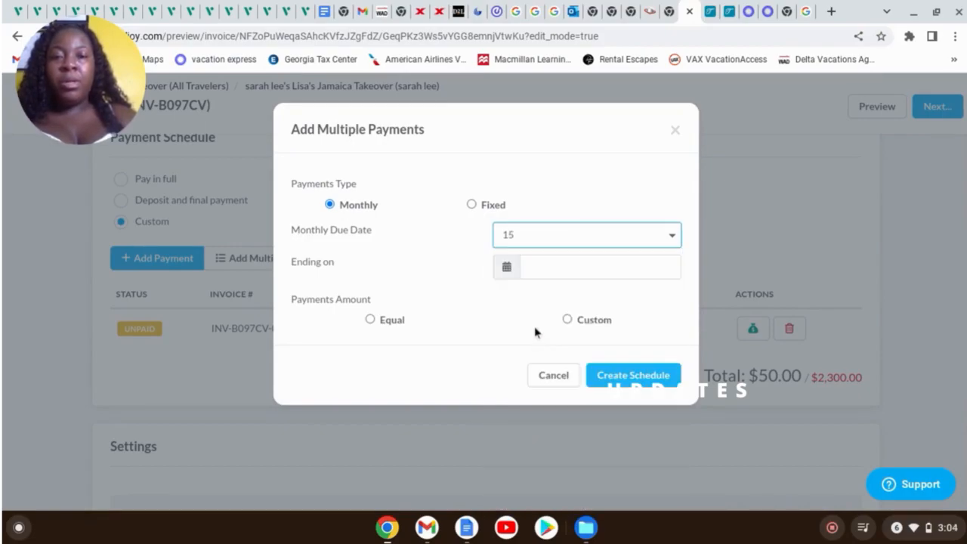
{"action": "left_click", "coordinate": [611, 242]}
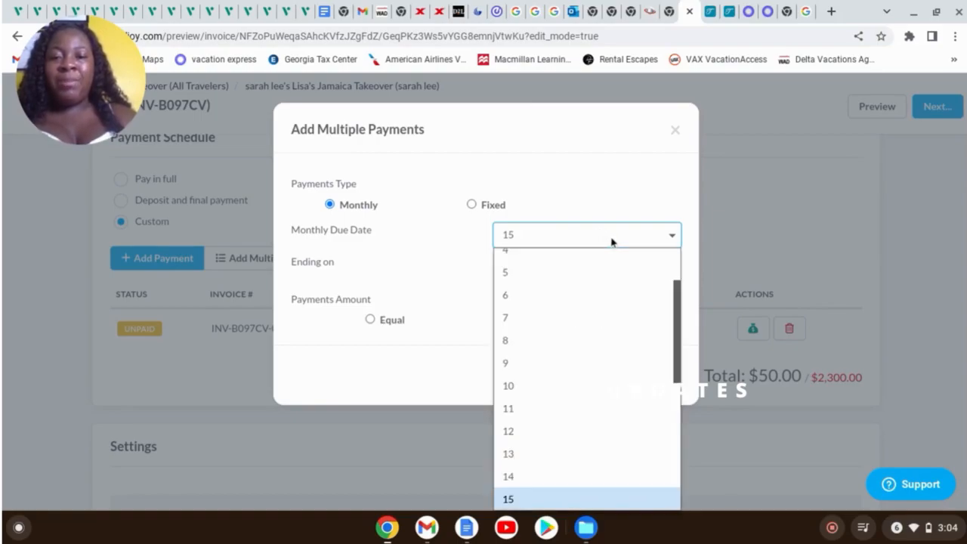
{"action": "left_click", "coordinate": [544, 396]}
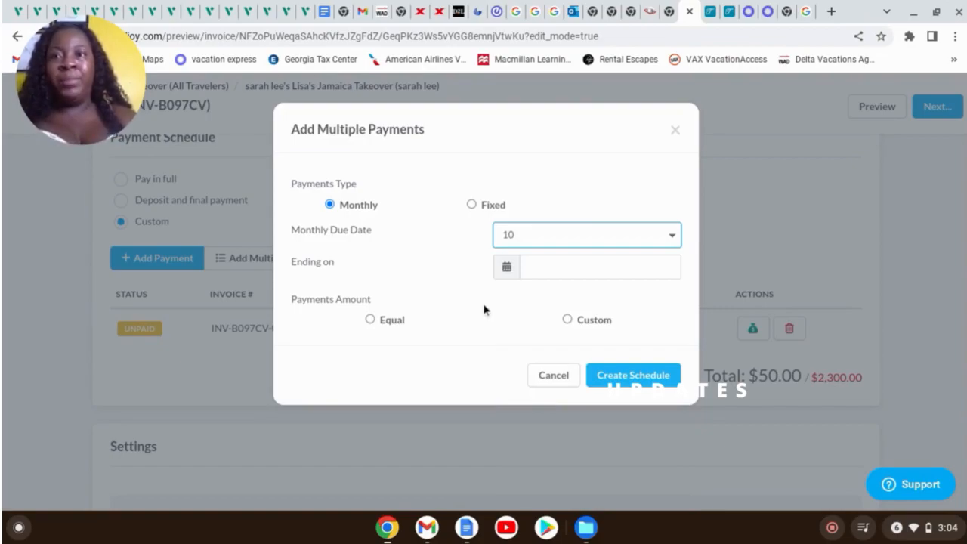
Set the final payment date to 4/10/2024 and split the amount into equal payments
{"action": "left_click", "coordinate": [543, 272]}
{"action": "left_click", "coordinate": [581, 282]}
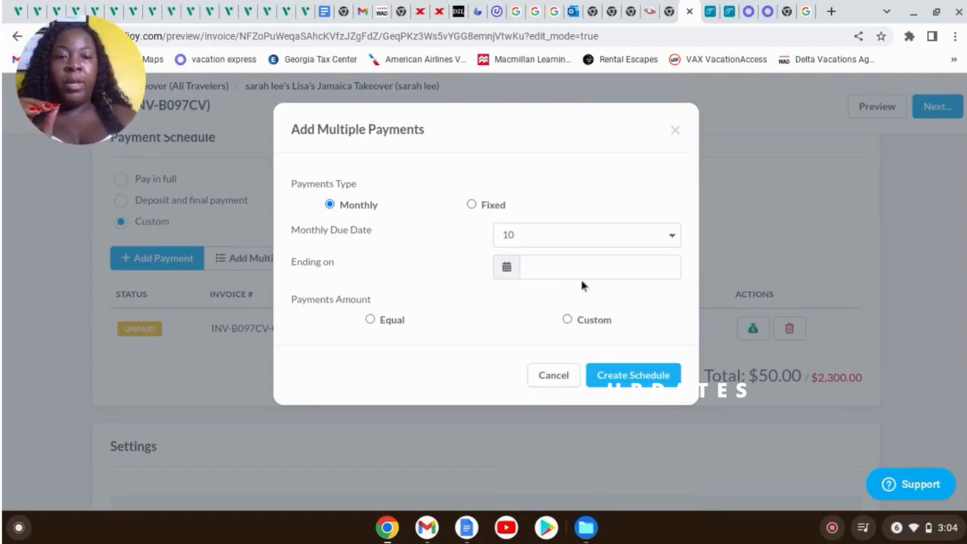
{"action": "left_click", "coordinate": [514, 273]}
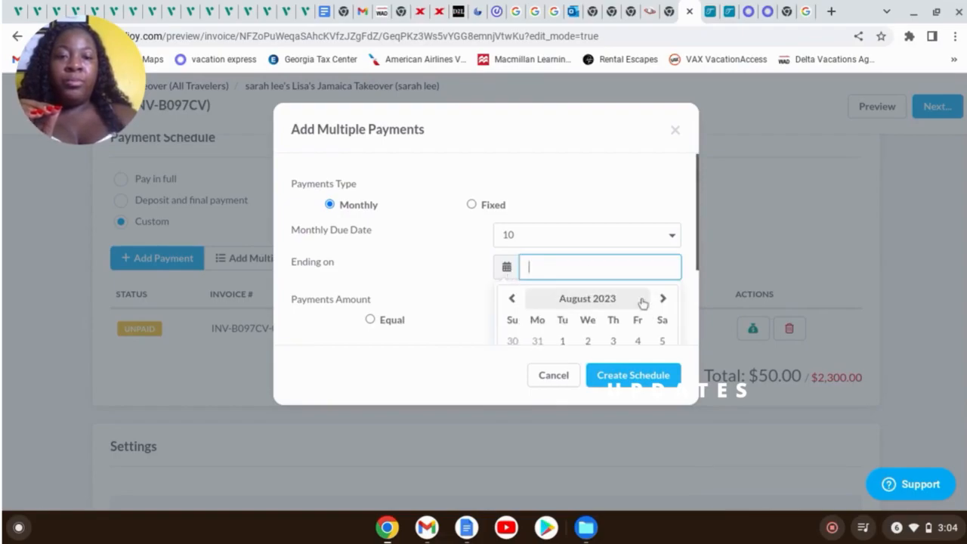
{"action": "left_click", "coordinate": [625, 305]}
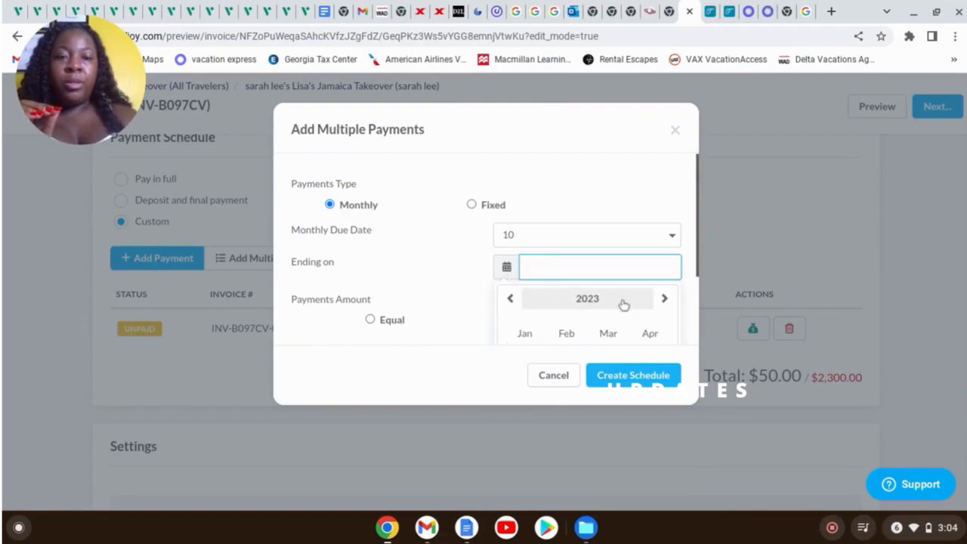
{"action": "left_click", "coordinate": [663, 300]}
{"action": "left_click", "coordinate": [650, 331]}
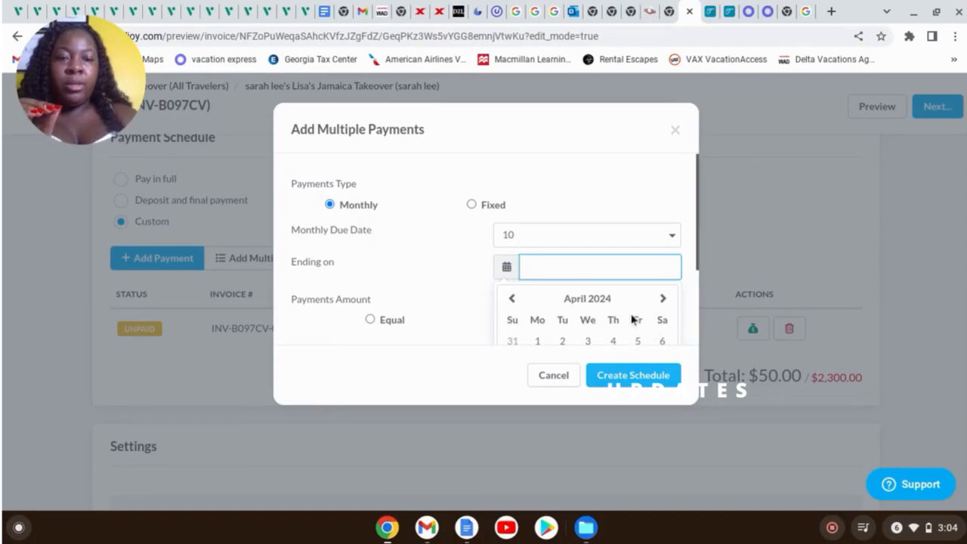
{"action": "scroll", "coordinate": [626, 325], "scroll_direction": "down", "scroll_amount": 2}
{"action": "left_click", "coordinate": [587, 304]}
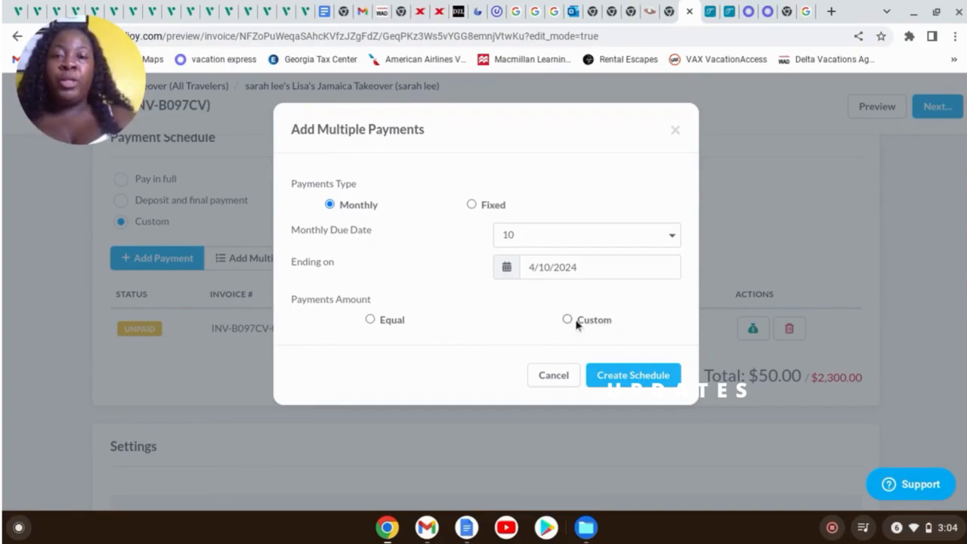
{"action": "left_click", "coordinate": [371, 319]}
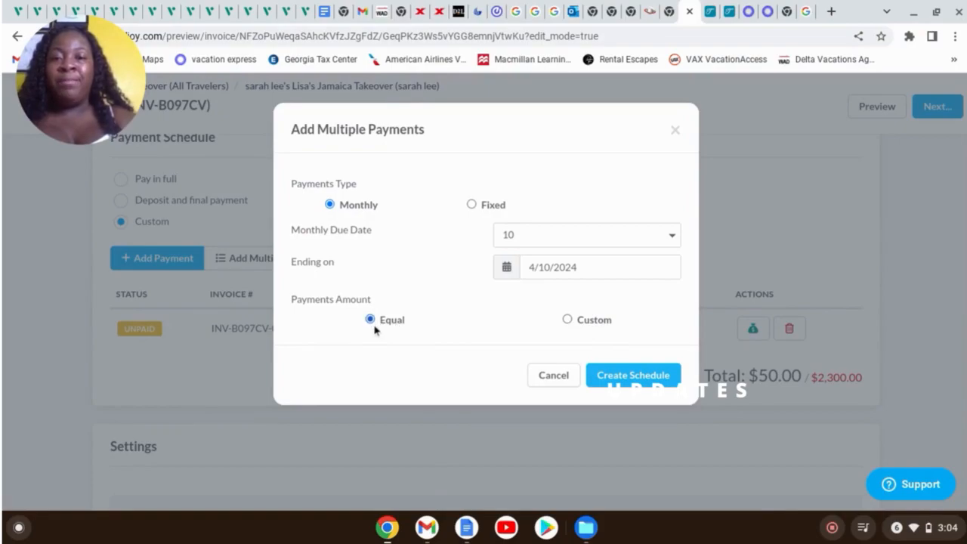
{"action": "scroll", "coordinate": [461, 273], "scroll_direction": "down", "scroll_amount": 2}
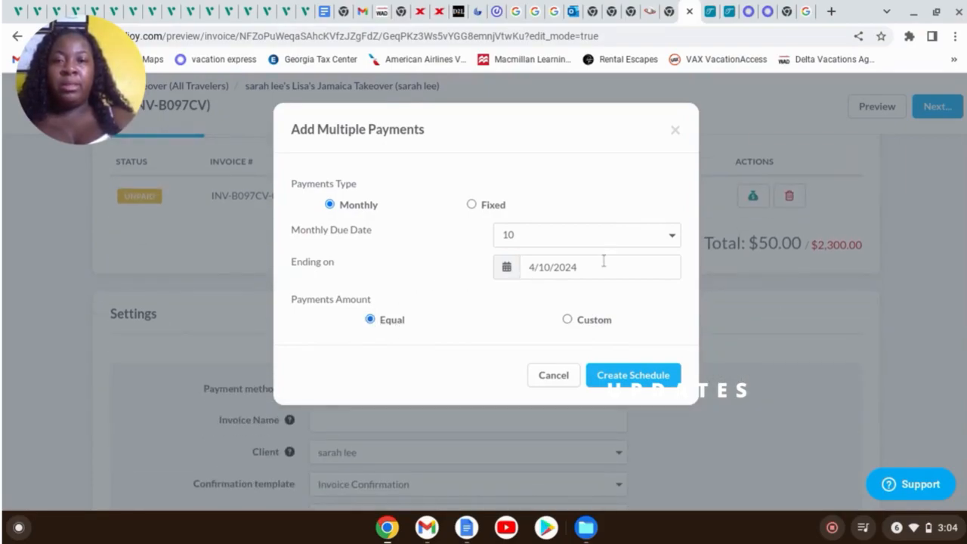
{"action": "scroll", "coordinate": [609, 253], "scroll_direction": "down", "scroll_amount": 1}
Create the schedule of eight $281.25 monthly payments (9/10/2023–4/10/2024) and verify the $2,300.00 total
{"action": "left_click", "coordinate": [637, 376]}
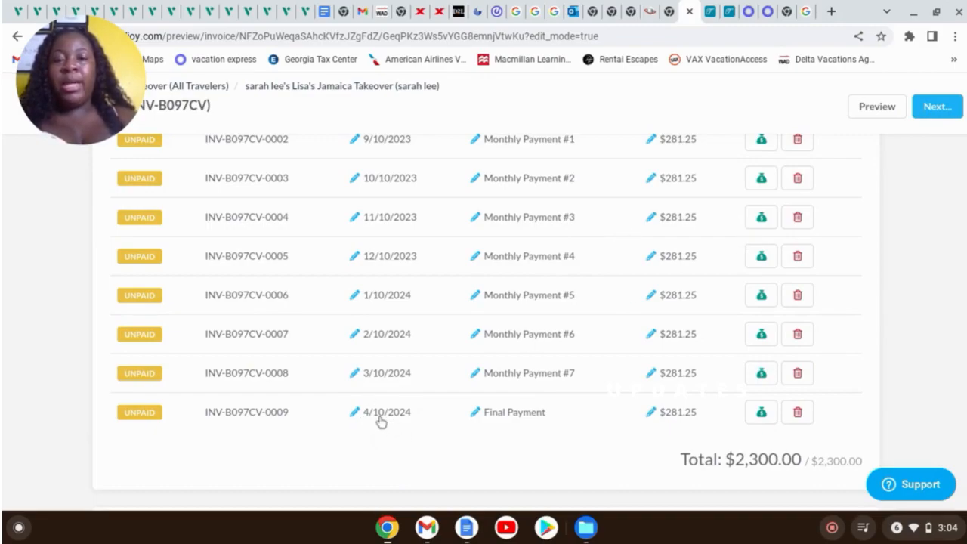
{"action": "scroll", "coordinate": [430, 393], "scroll_direction": "up", "scroll_amount": 3}
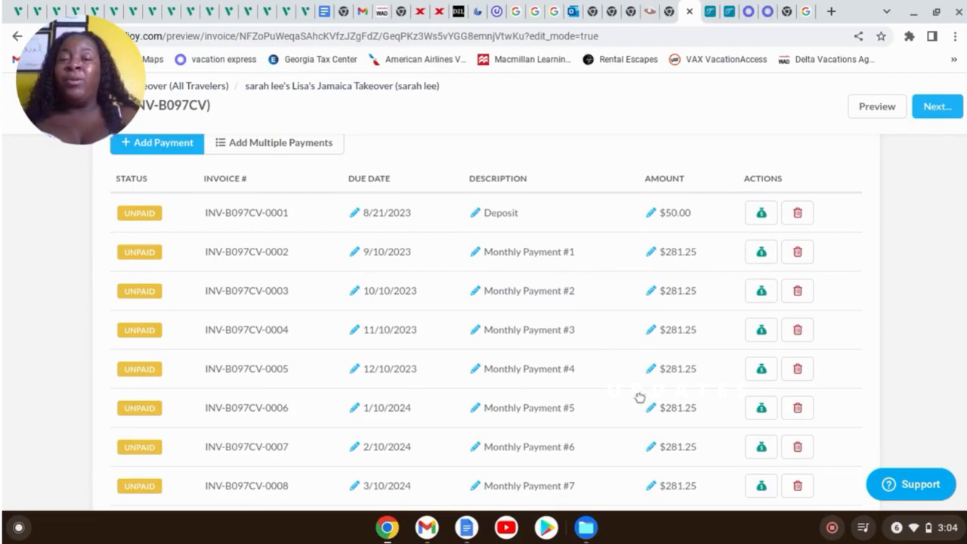
{"action": "scroll", "coordinate": [656, 397], "scroll_direction": "down", "scroll_amount": 3}
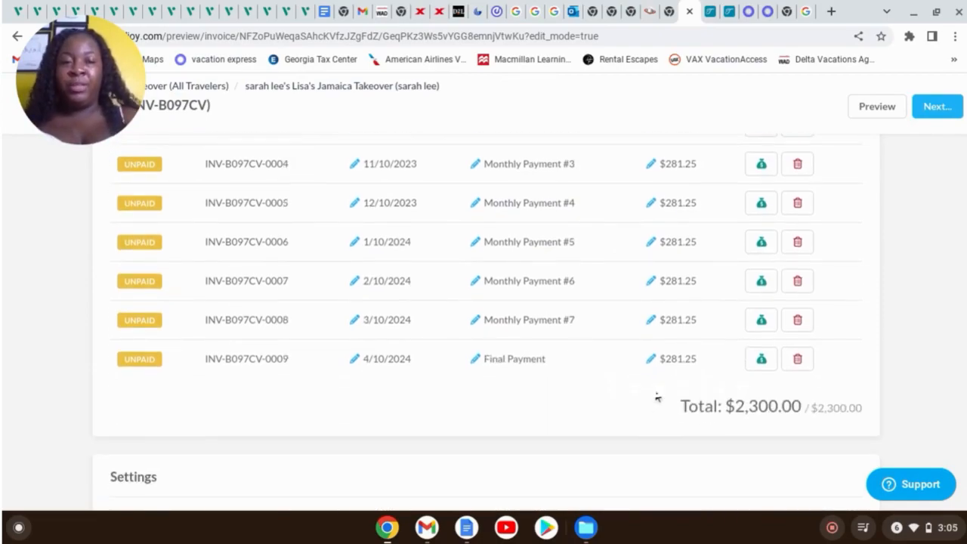
{"action": "scroll", "coordinate": [592, 294], "scroll_direction": "up", "scroll_amount": 3}
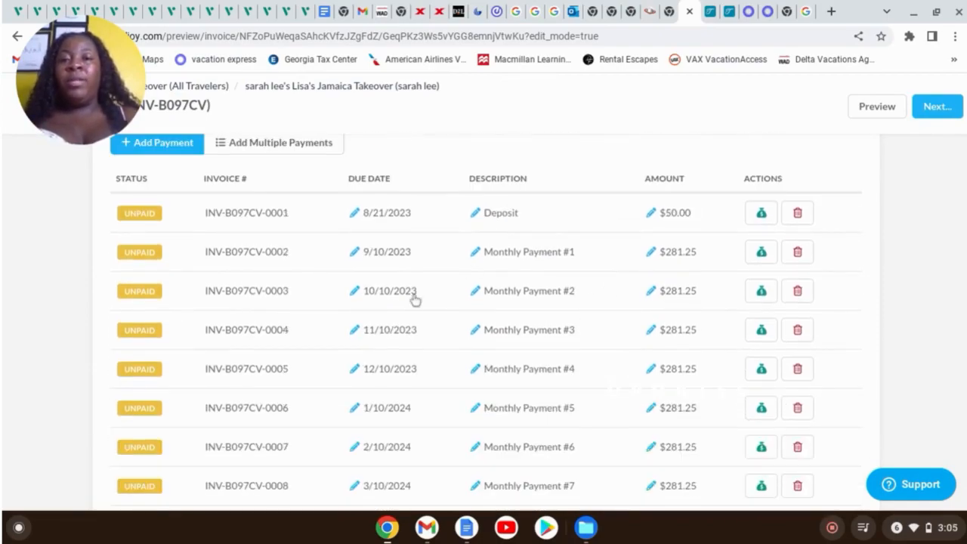
{"action": "scroll", "coordinate": [743, 324], "scroll_direction": "down", "scroll_amount": 3}
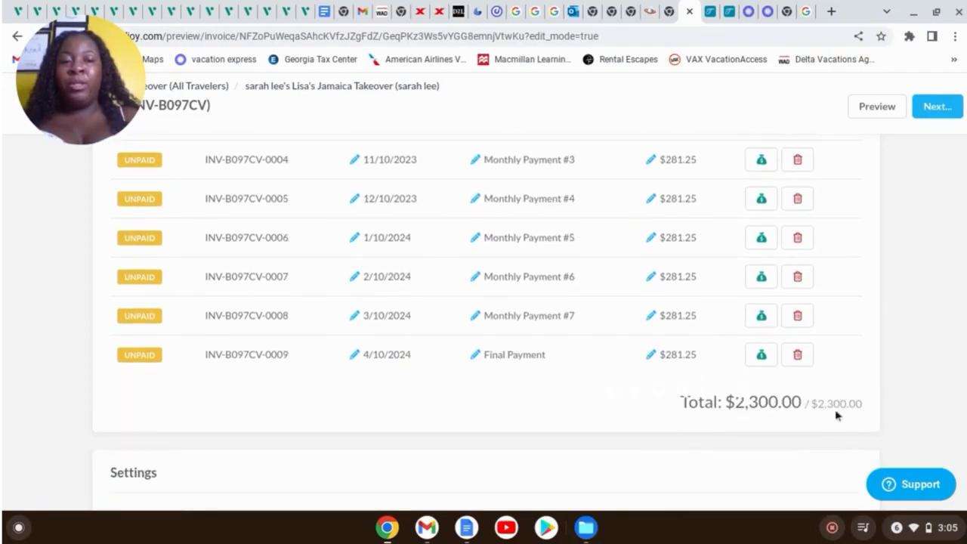
Change the final payment's last digit and try saving, dismissing the payments-don't-match-total warning
{"action": "left_click", "coordinate": [685, 365]}
{"action": "left_click", "coordinate": [698, 354]}
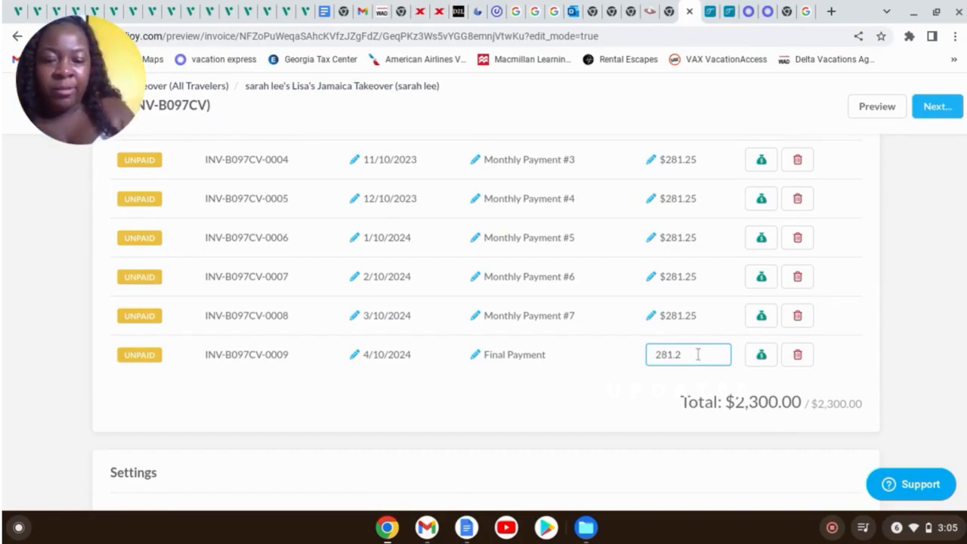
{"action": "type", "text": "4"}
{"action": "left_click", "coordinate": [835, 273]}
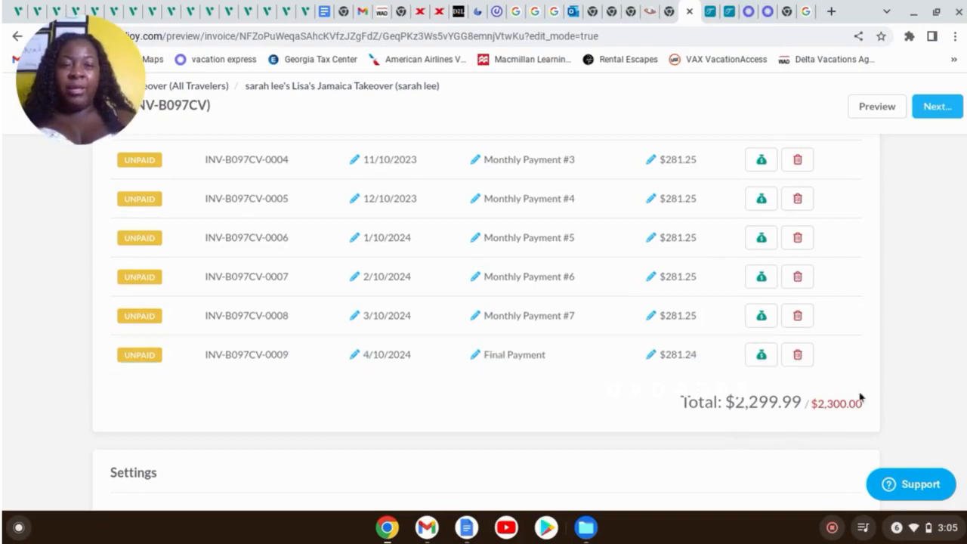
{"action": "left_click", "coordinate": [935, 112]}
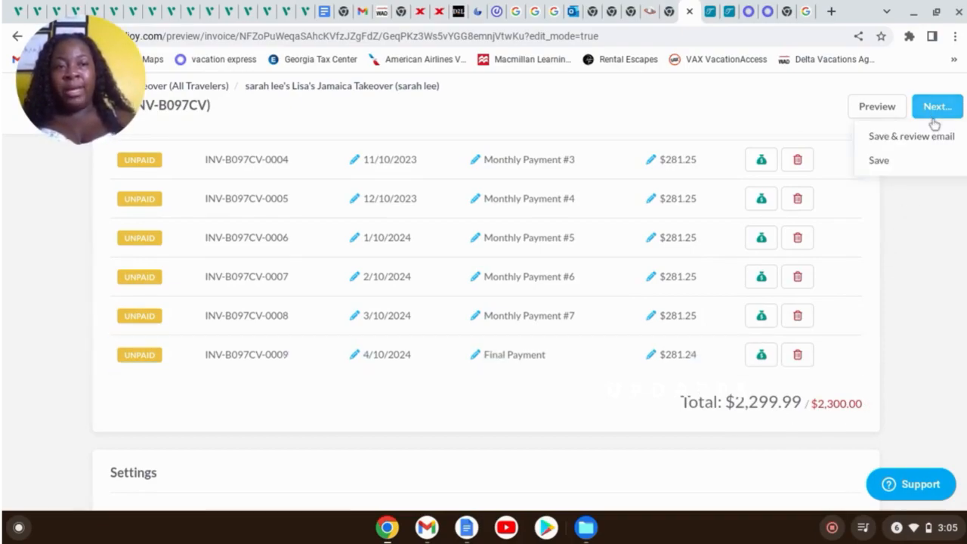
{"action": "left_click", "coordinate": [910, 169]}
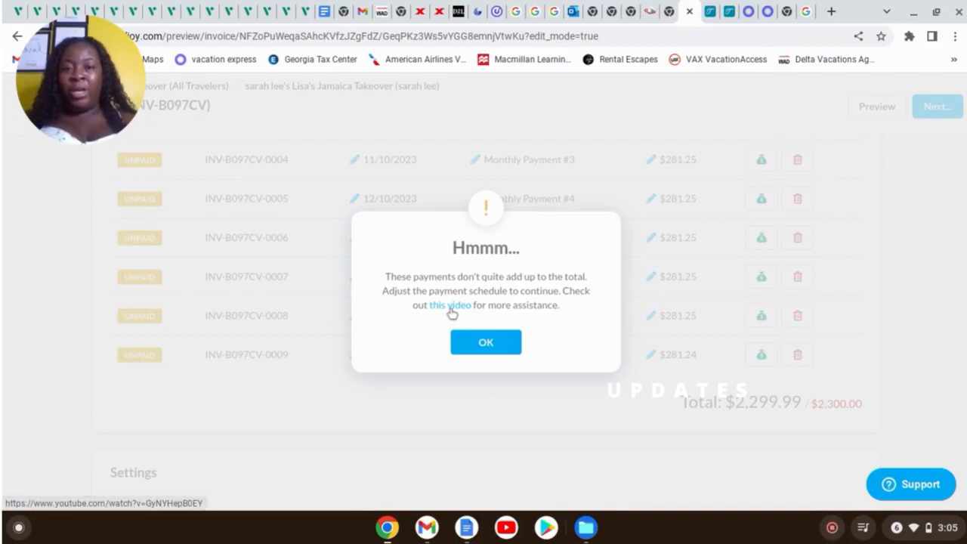
{"action": "left_click", "coordinate": [486, 342]}
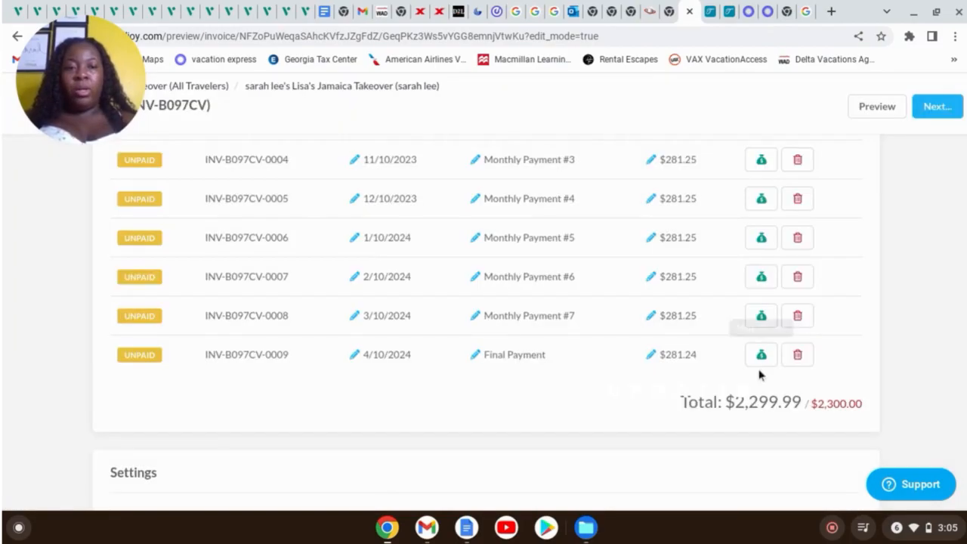
Set the final payment back to $281.25 so the schedule totals exactly $2,300.00
{"action": "left_click", "coordinate": [698, 358]}
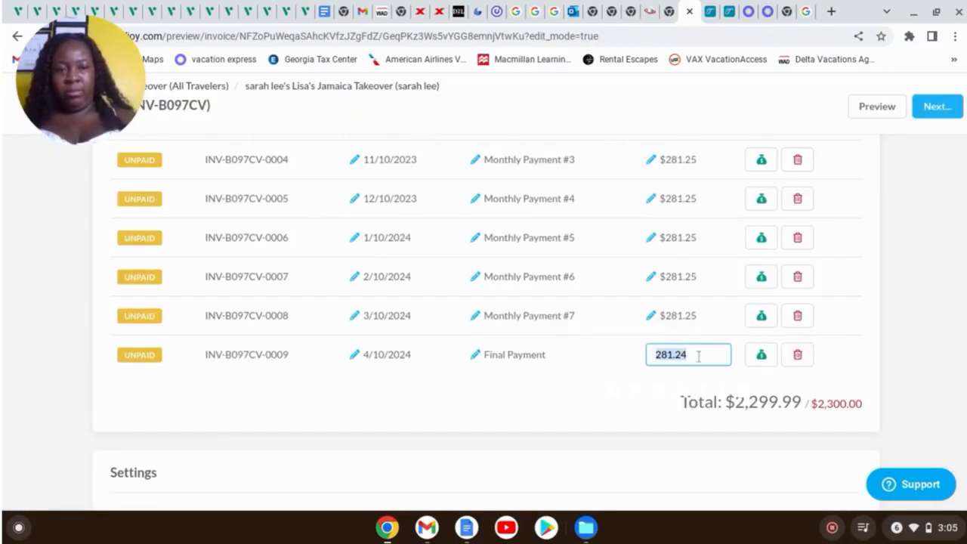
{"action": "left_click", "coordinate": [698, 358]}
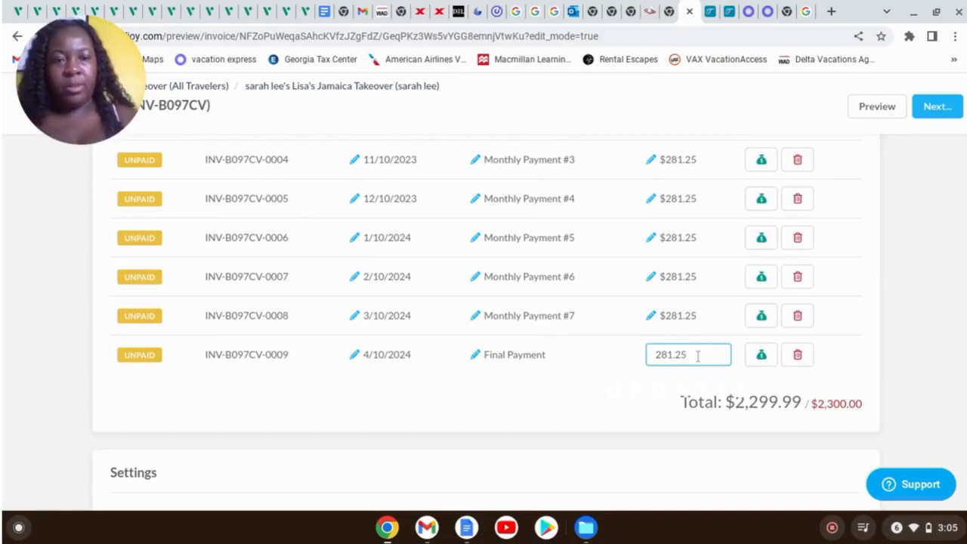
{"action": "left_click", "coordinate": [925, 353]}
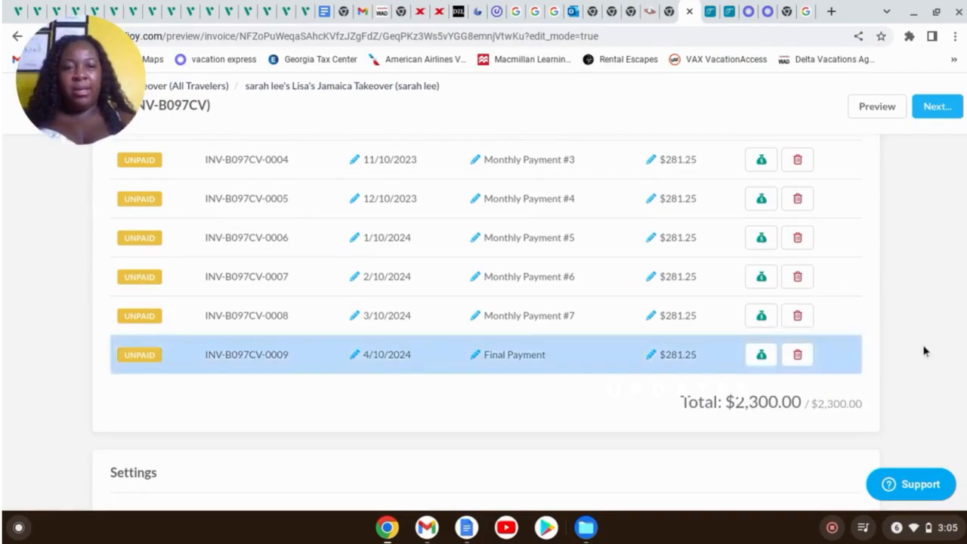
{"action": "left_click", "coordinate": [939, 112]}
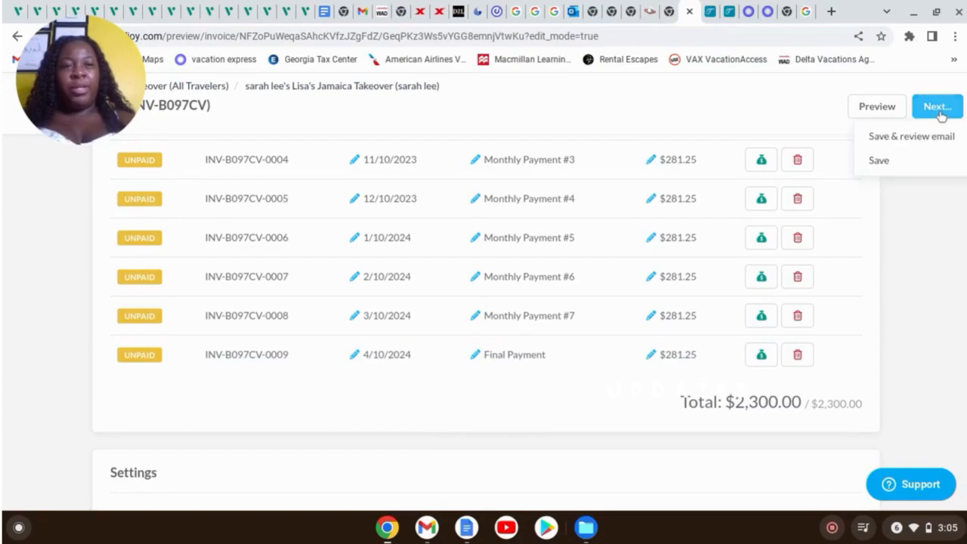
Save the invoice, review the 'Your Invoice' email, and send it to the client
{"action": "left_click", "coordinate": [937, 138]}
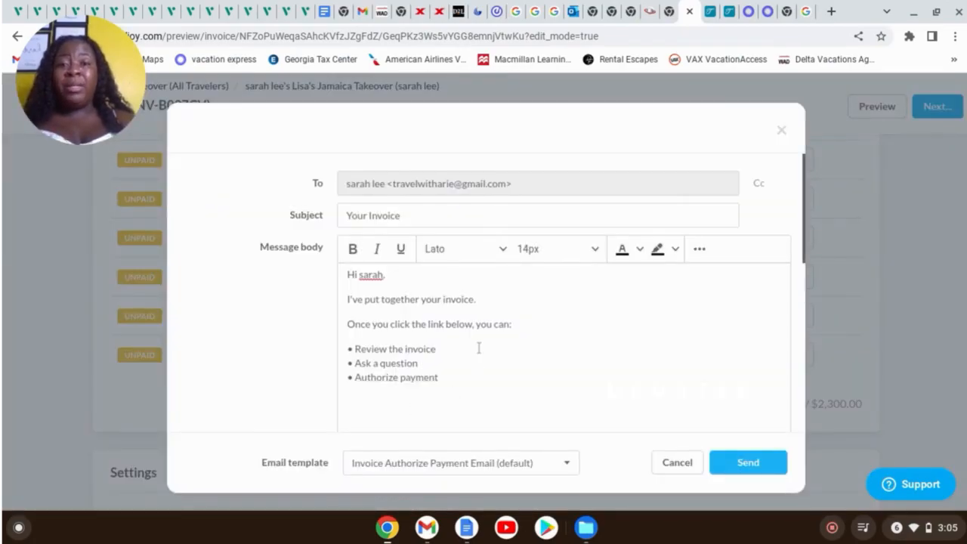
{"action": "scroll", "coordinate": [478, 351], "scroll_direction": "down", "scroll_amount": 3}
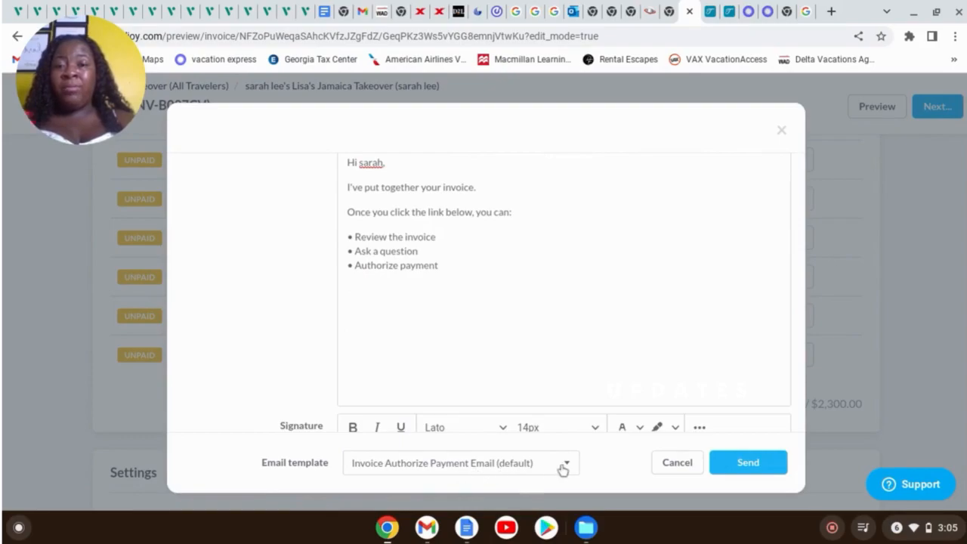
{"action": "scroll", "coordinate": [510, 318], "scroll_direction": "up", "scroll_amount": 3}
{"action": "scroll", "coordinate": [509, 316], "scroll_direction": "up", "scroll_amount": 1}
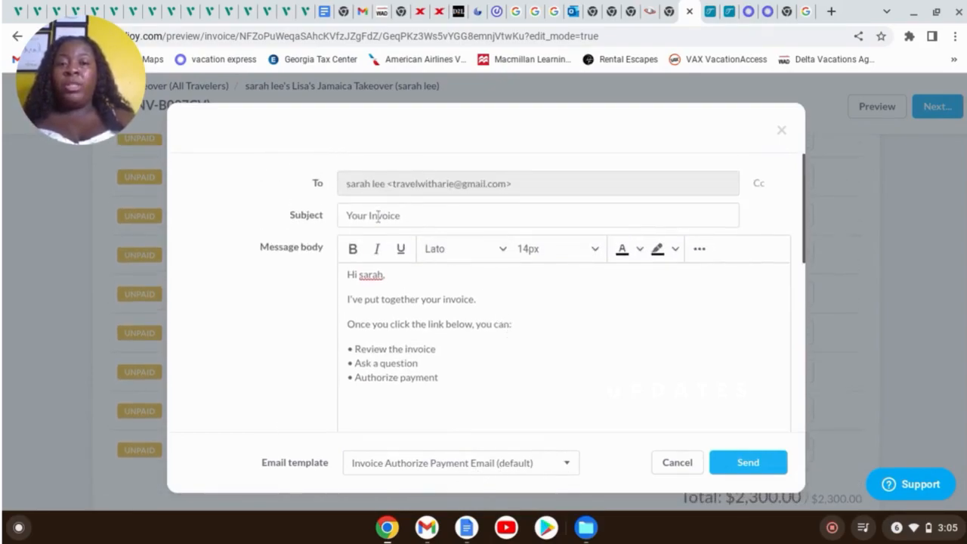
{"action": "left_click", "coordinate": [775, 468]}
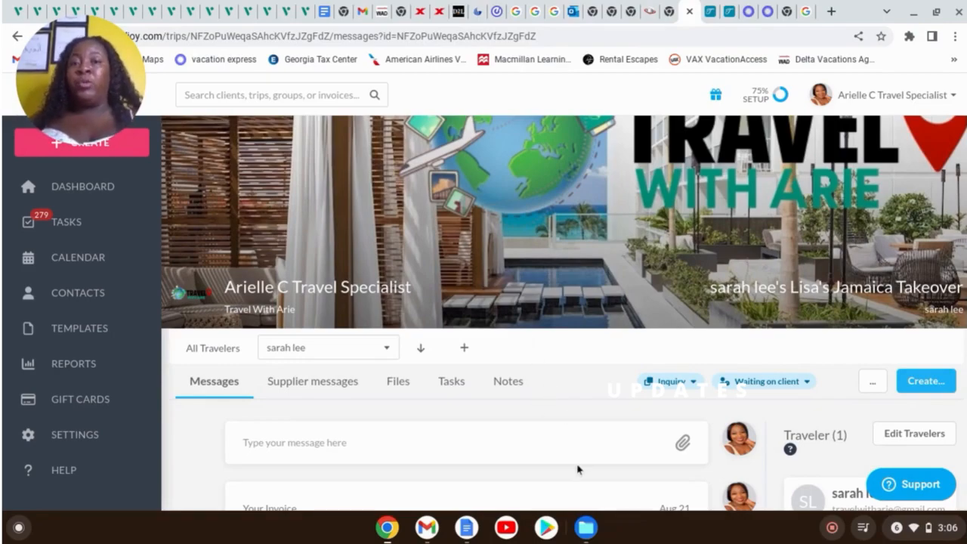
Confirm the sent invoice in the trip's messages, then go to the All Travelers group page
{"action": "scroll", "coordinate": [586, 472], "scroll_direction": "down", "scroll_amount": 7}
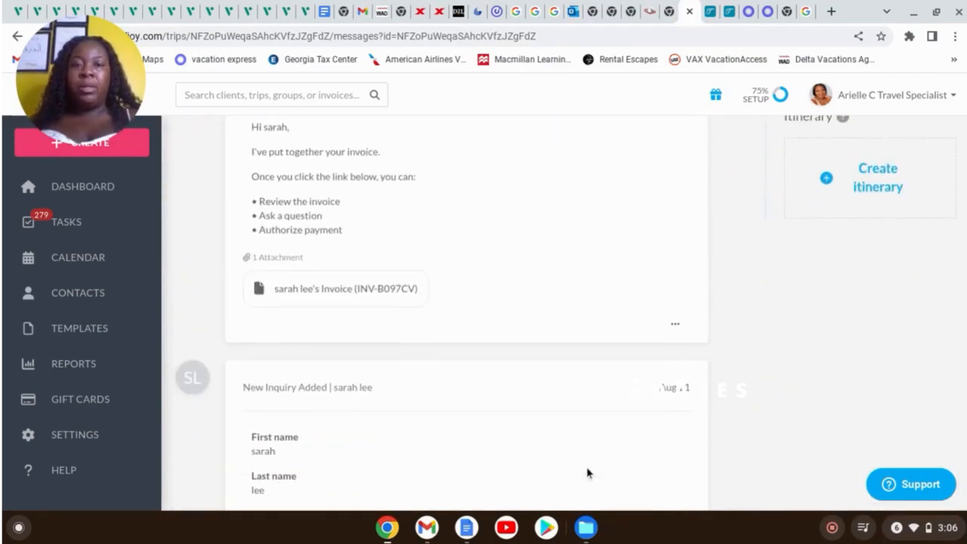
{"action": "scroll", "coordinate": [583, 491], "scroll_direction": "down", "scroll_amount": 1}
{"action": "scroll", "coordinate": [583, 494], "scroll_direction": "up", "scroll_amount": 8}
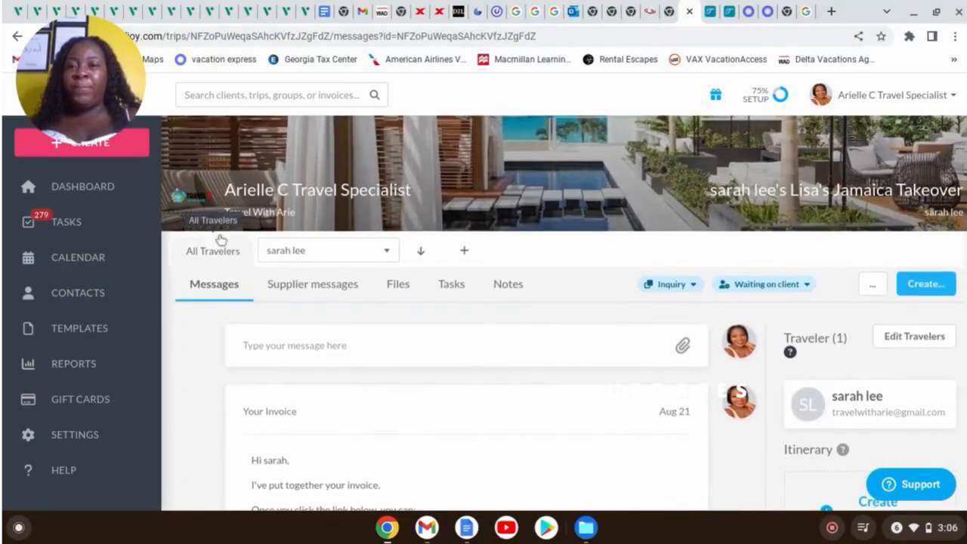
{"action": "left_click", "coordinate": [216, 252]}
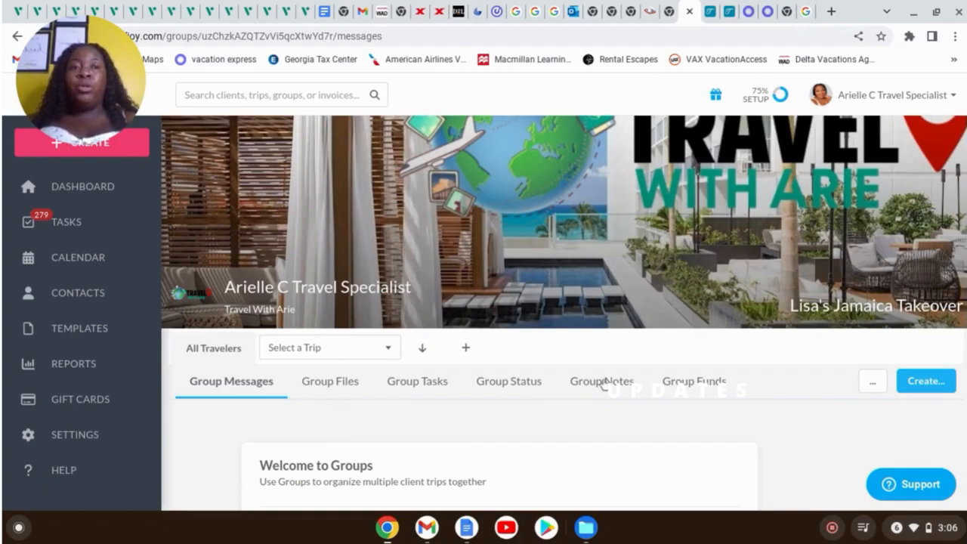
Open the Create... menu on the Jamaica Takeover Group Messages page to list creatable items
{"action": "scroll", "coordinate": [725, 424], "scroll_direction": "down", "scroll_amount": 5}
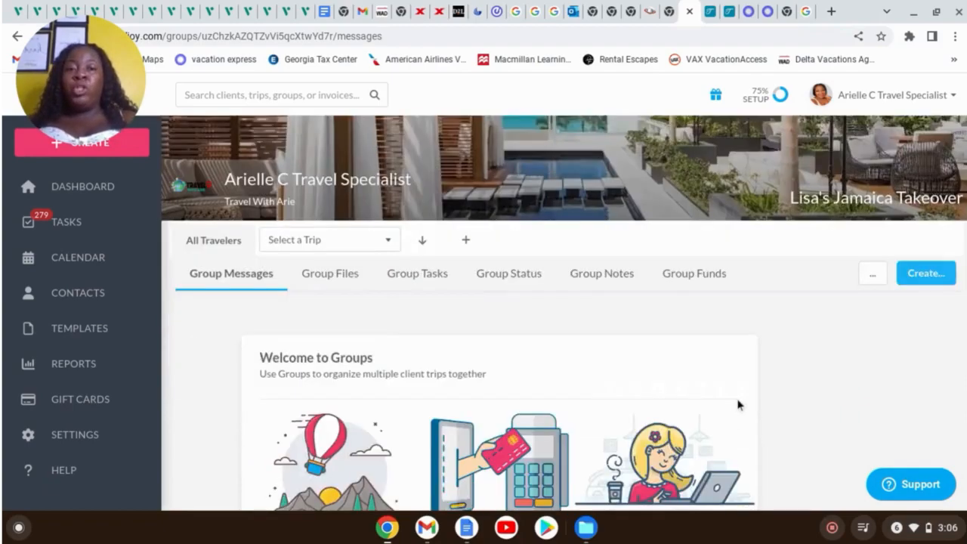
{"action": "scroll", "coordinate": [799, 390], "scroll_direction": "down", "scroll_amount": 7}
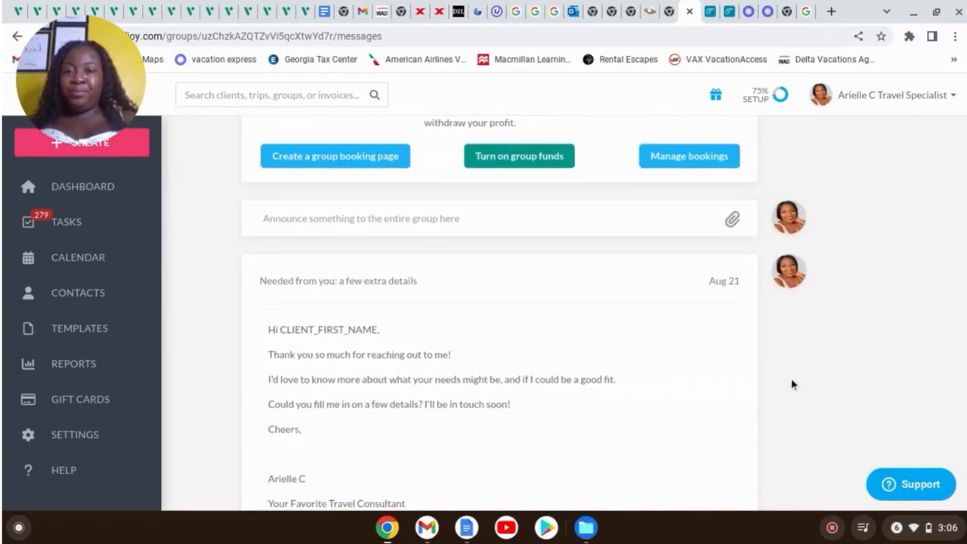
{"action": "scroll", "coordinate": [788, 332], "scroll_direction": "up", "scroll_amount": 3}
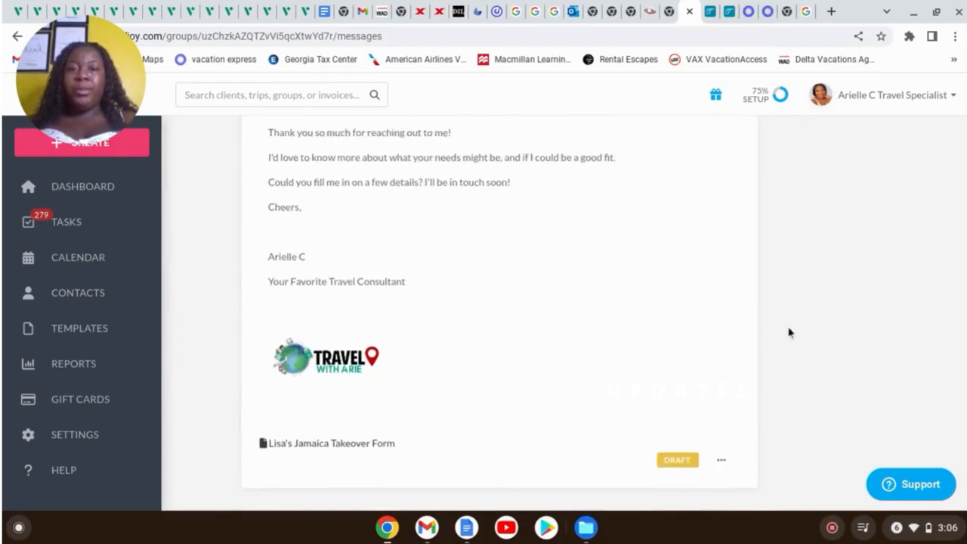
{"action": "scroll", "coordinate": [778, 353], "scroll_direction": "down", "scroll_amount": 3}
{"action": "scroll", "coordinate": [809, 335], "scroll_direction": "up", "scroll_amount": 10}
{"action": "scroll", "coordinate": [820, 325], "scroll_direction": "up", "scroll_amount": 2}
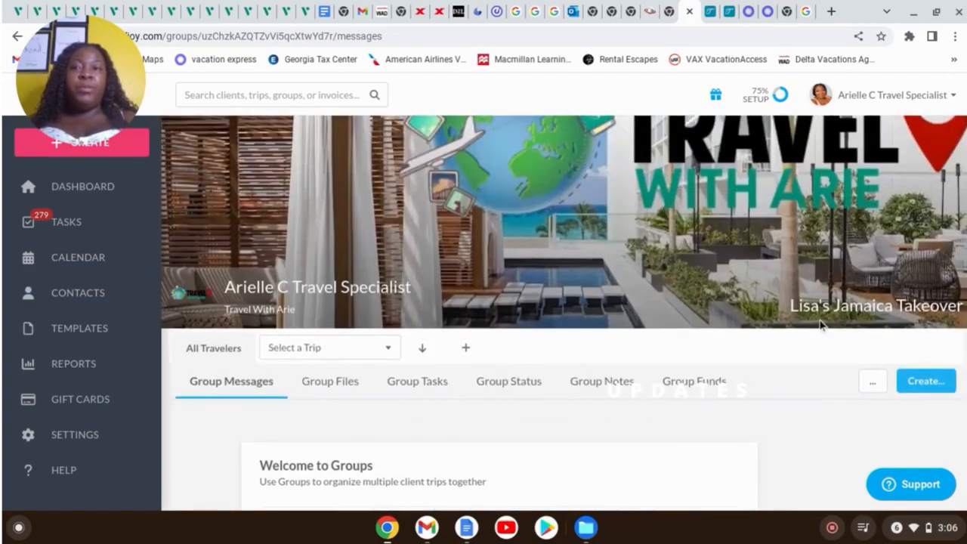
{"action": "left_click", "coordinate": [936, 382]}
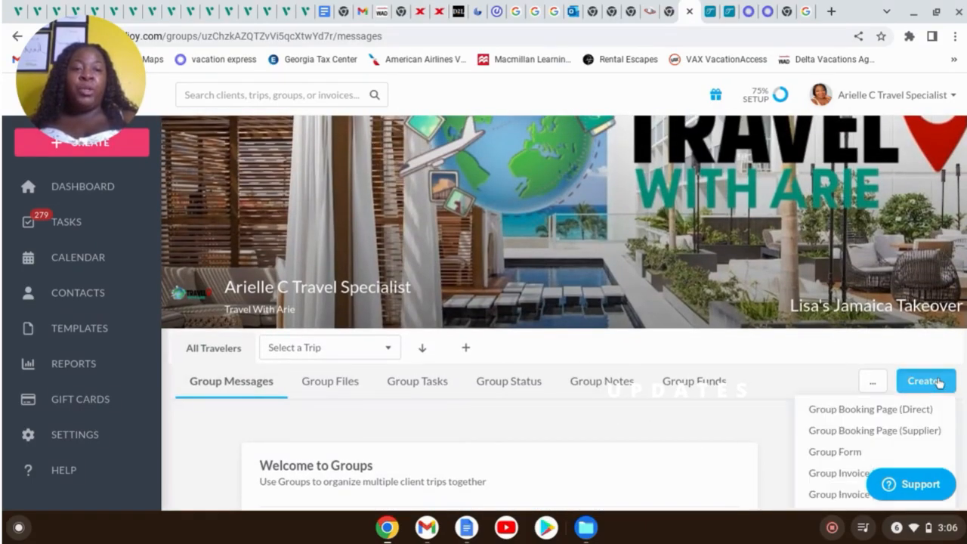